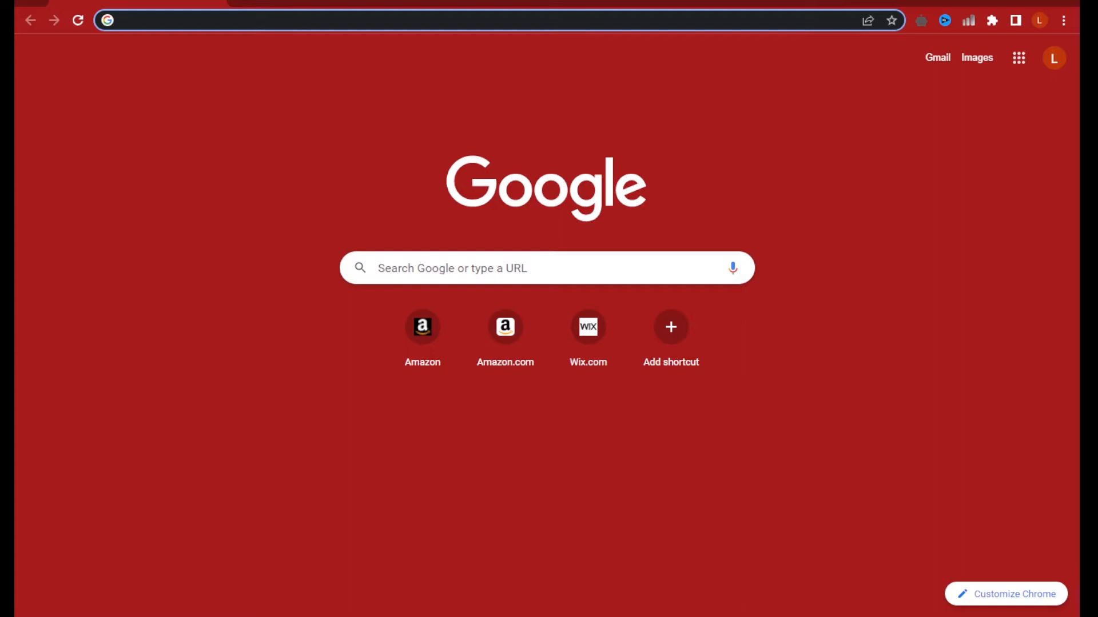
- Search Google for 'company registration in uk'
text(co)
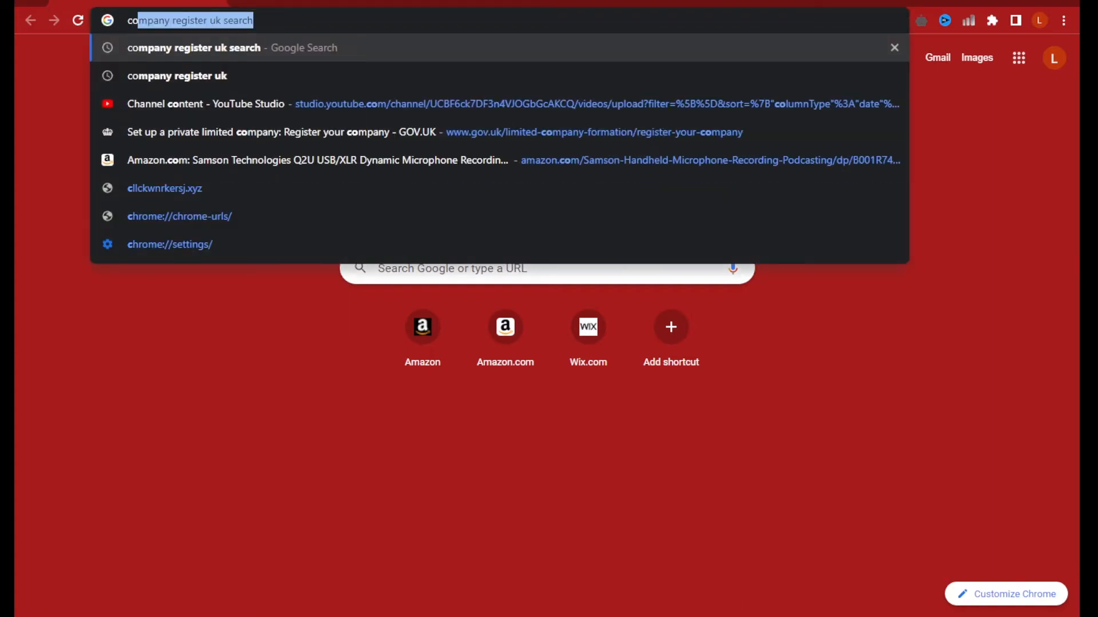
text(mpany )
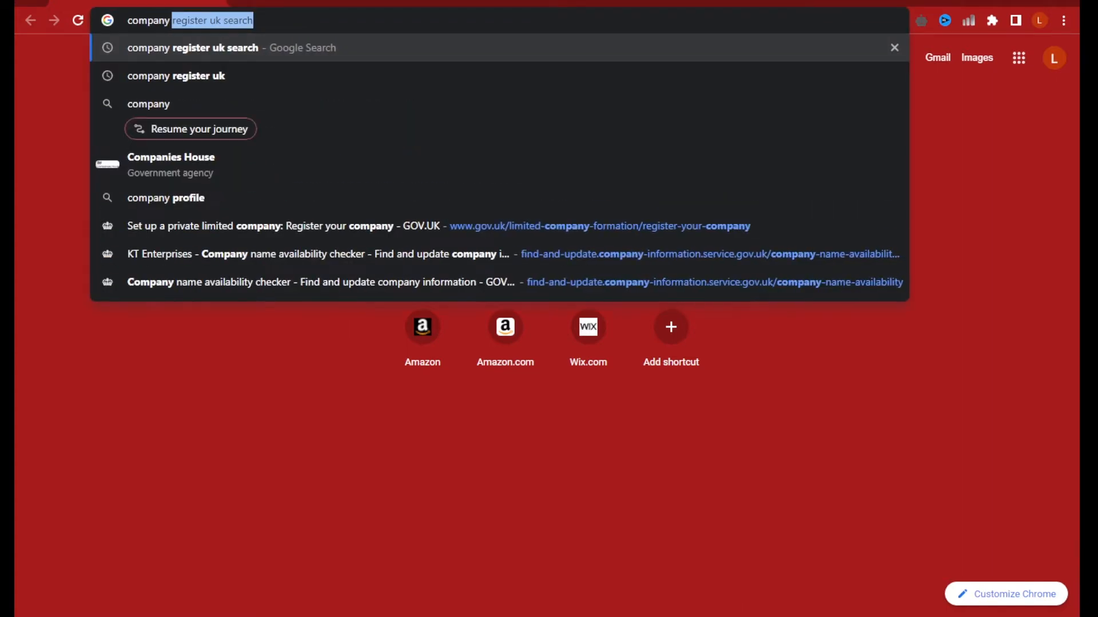
text(registra)
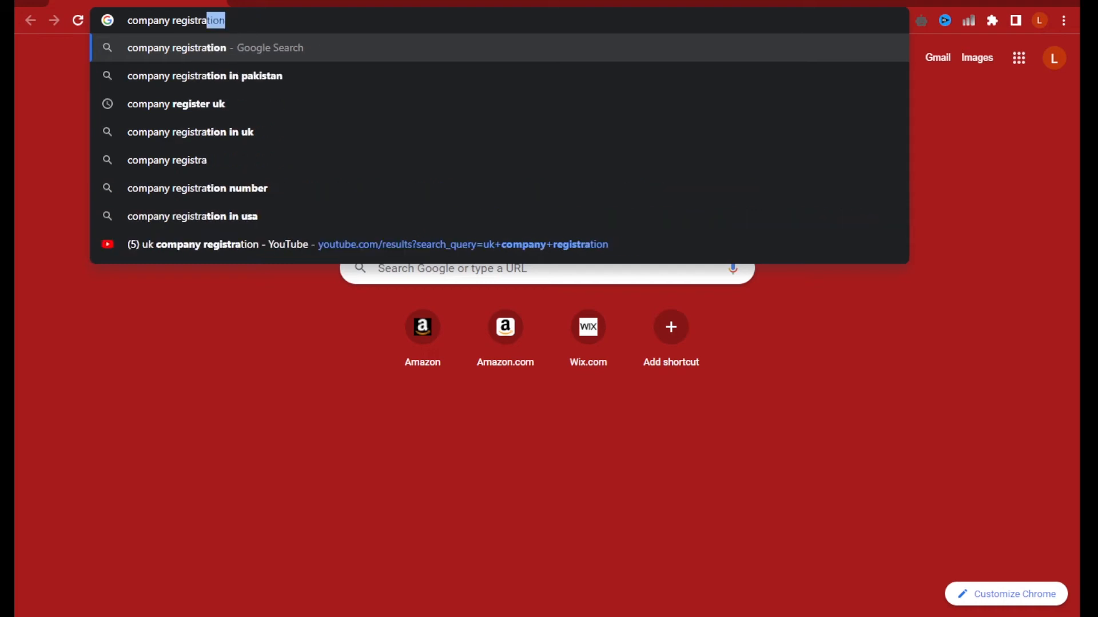
key(Down)
key(Up)
key(Delete)
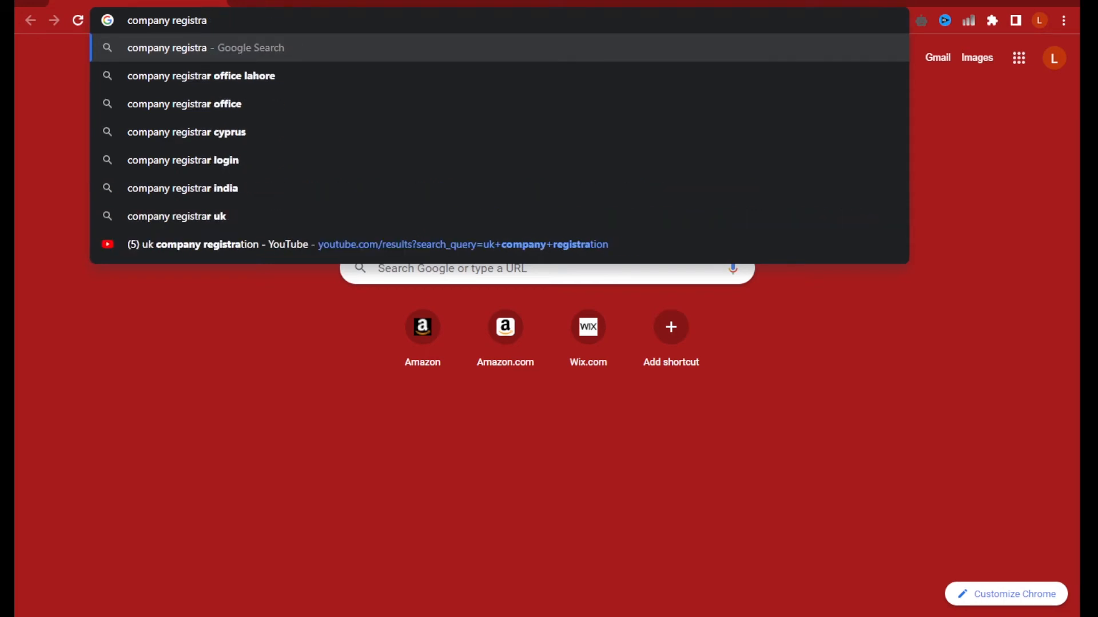
text(tion)
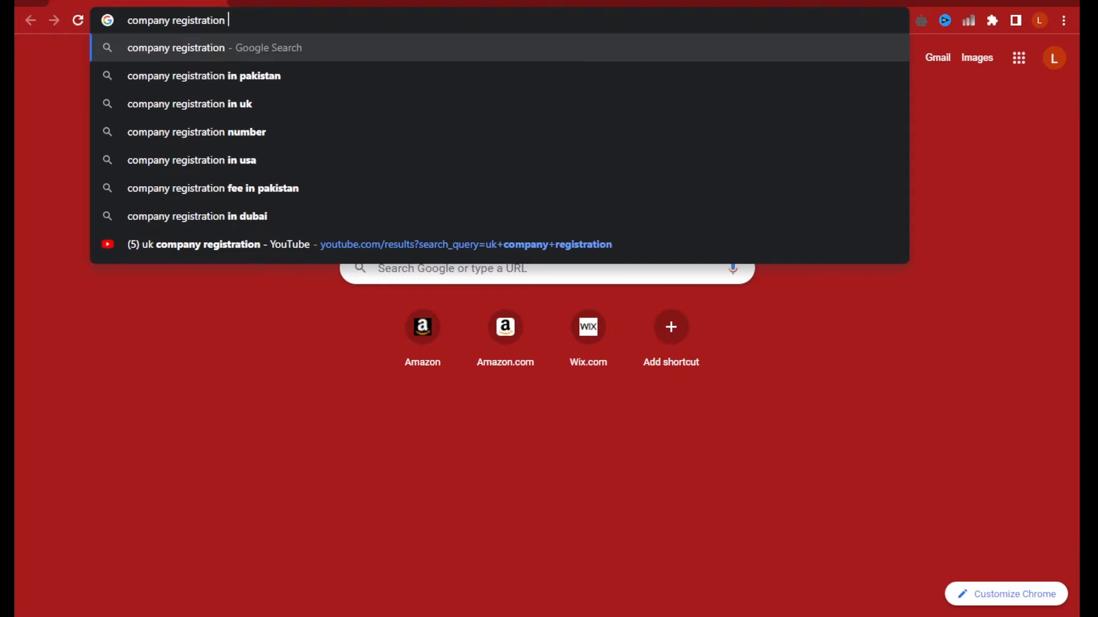
key(Down)
key(Down)
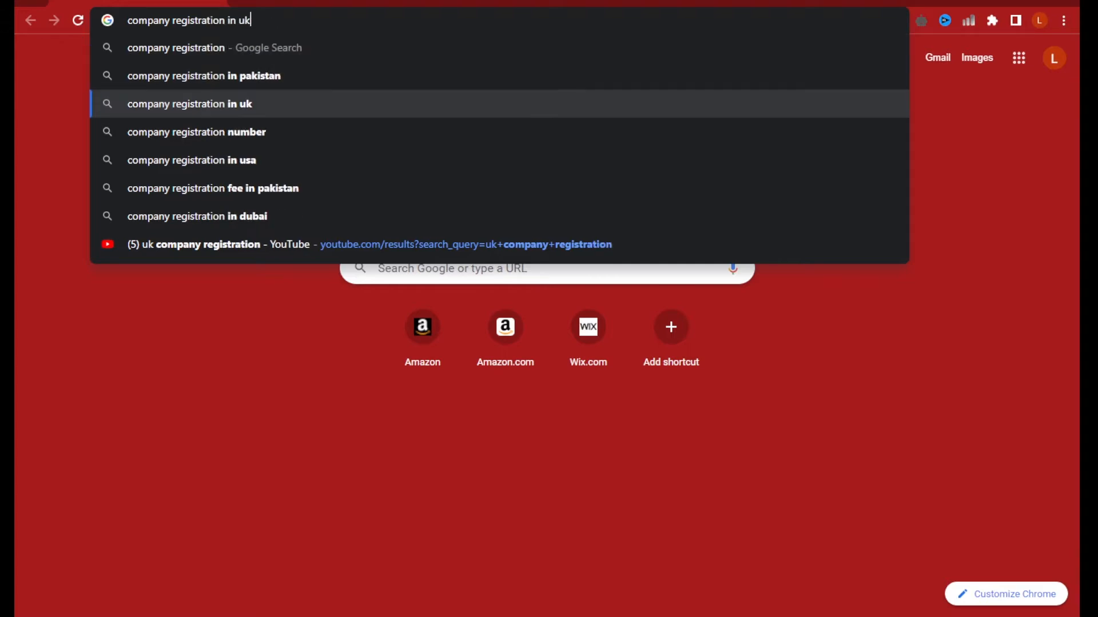
key(Return)
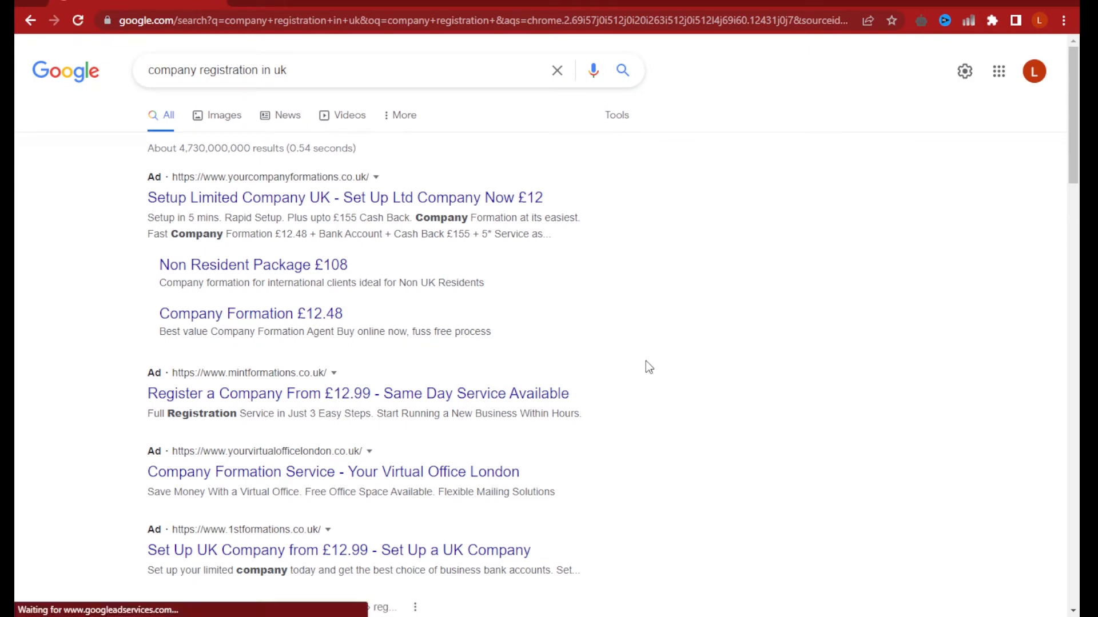
- Open the GOV.UK Register your company result in a new tab
scroll(606, 354, down, 5)
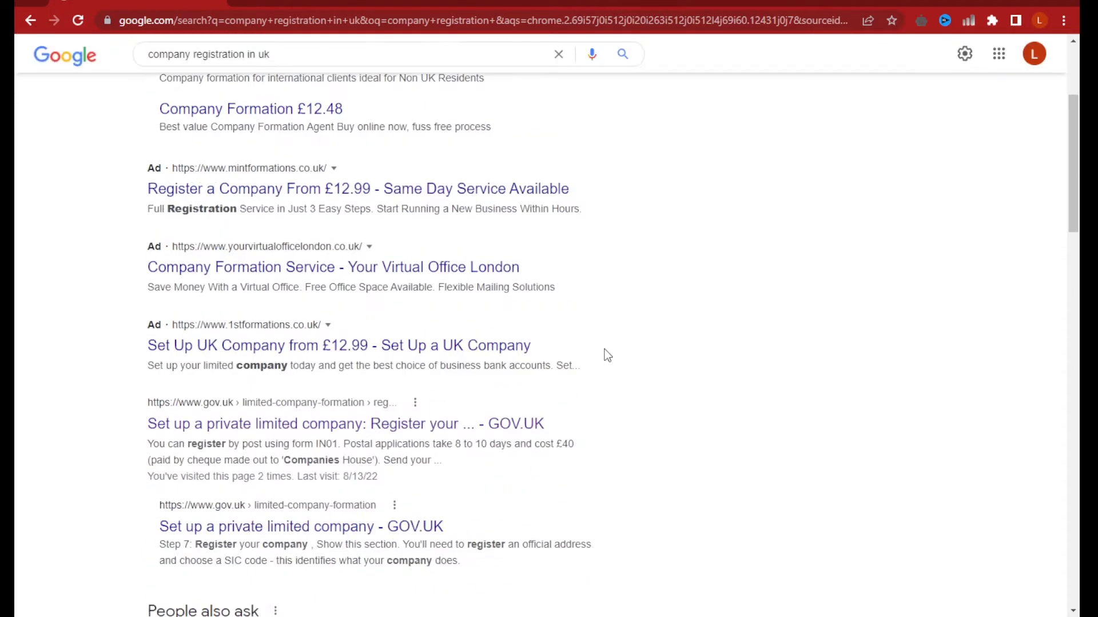
scroll(606, 355, down, 4)
scroll(601, 345, up, 8)
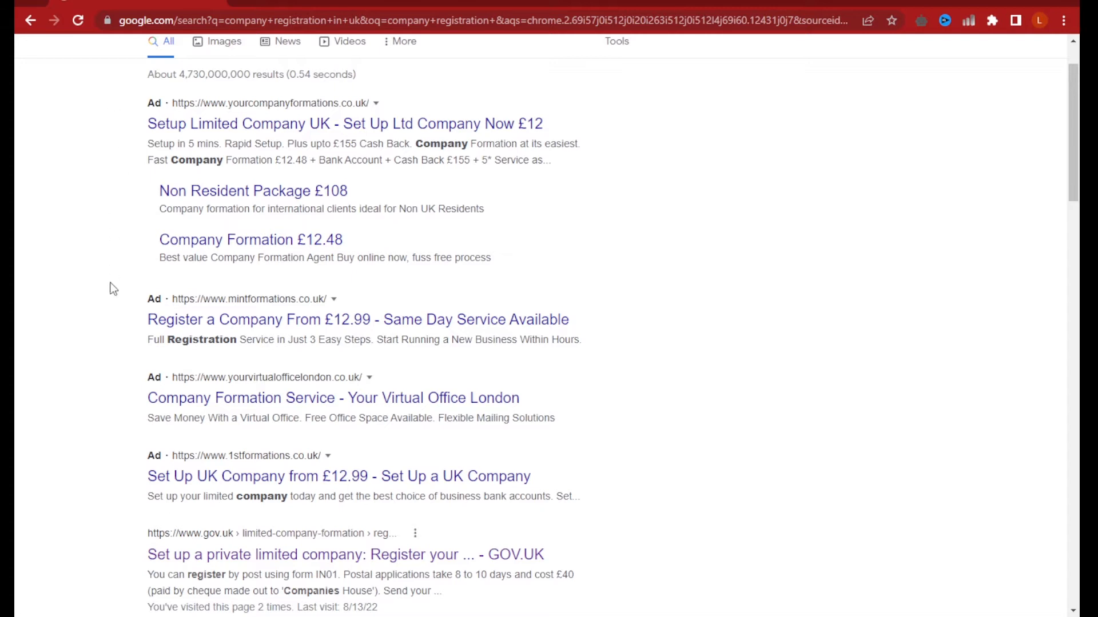
scroll(111, 320, down, 3)
scroll(125, 251, down, 4)
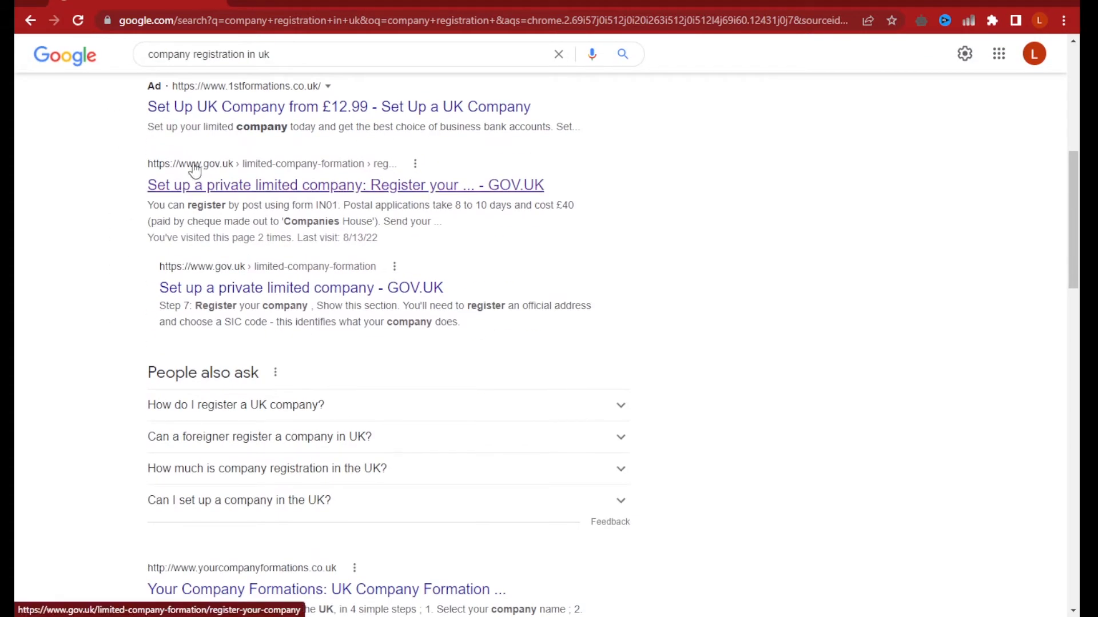
right_click(375, 191)
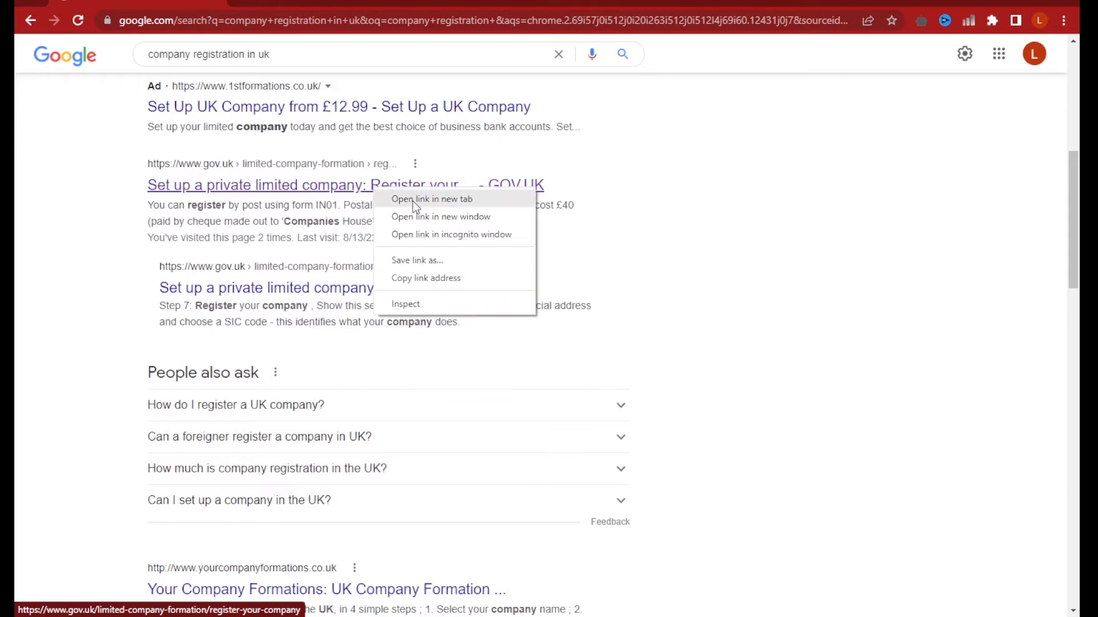
click(431, 199)
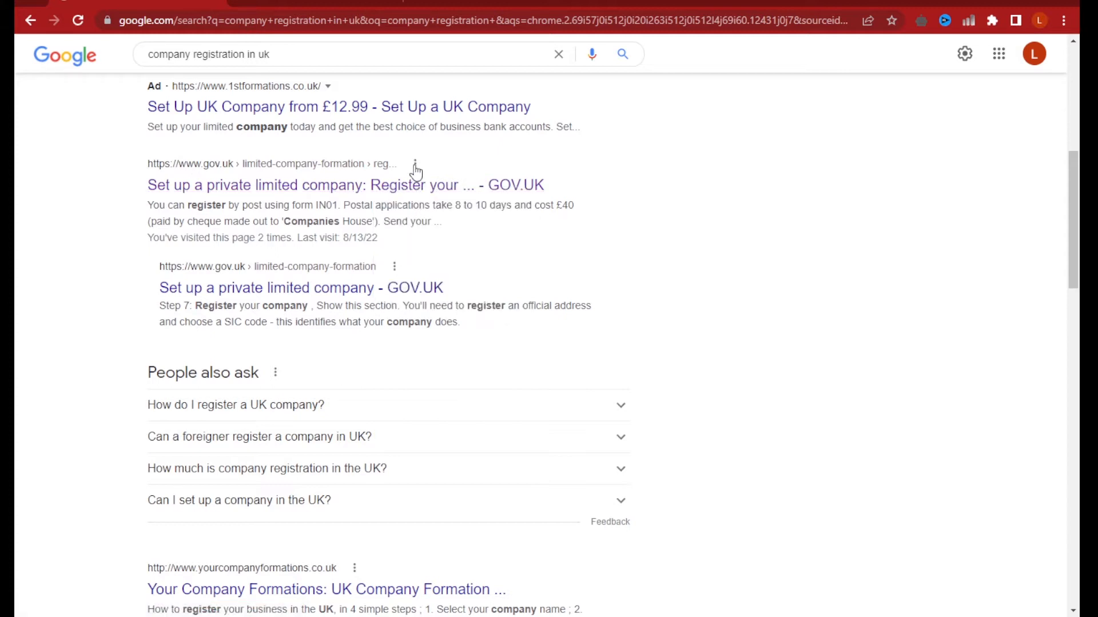
- On the Register your company page, highlight the list of required personal details
click(319, 4)
scroll(662, 256, down, 5)
scroll(571, 268, down, 6)
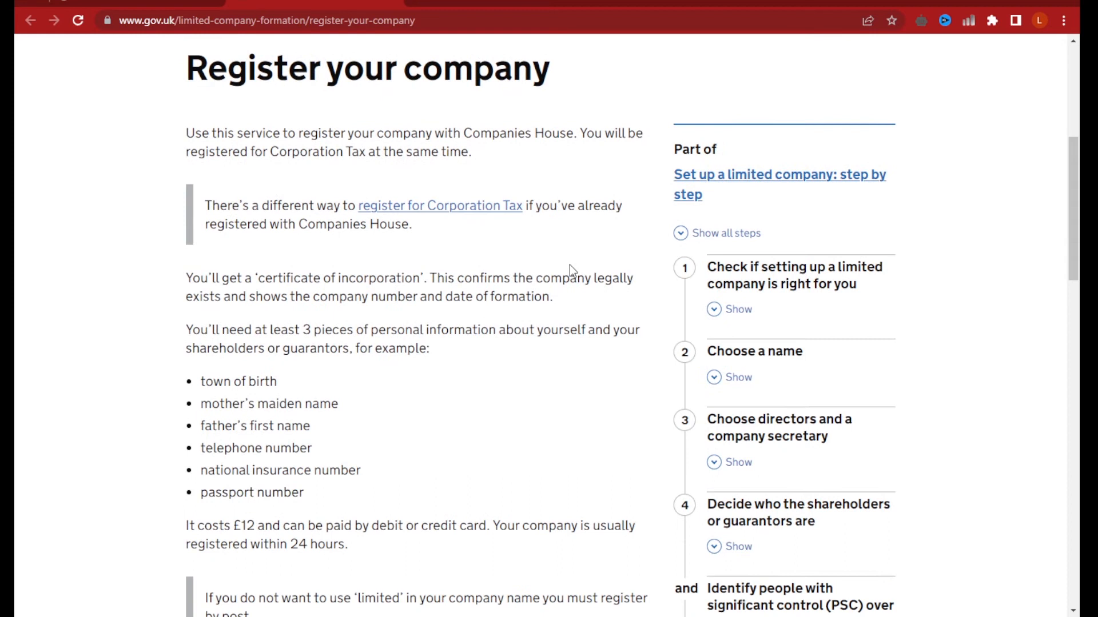
scroll(569, 265, up, 2)
drag(311, 343, 199, 234)
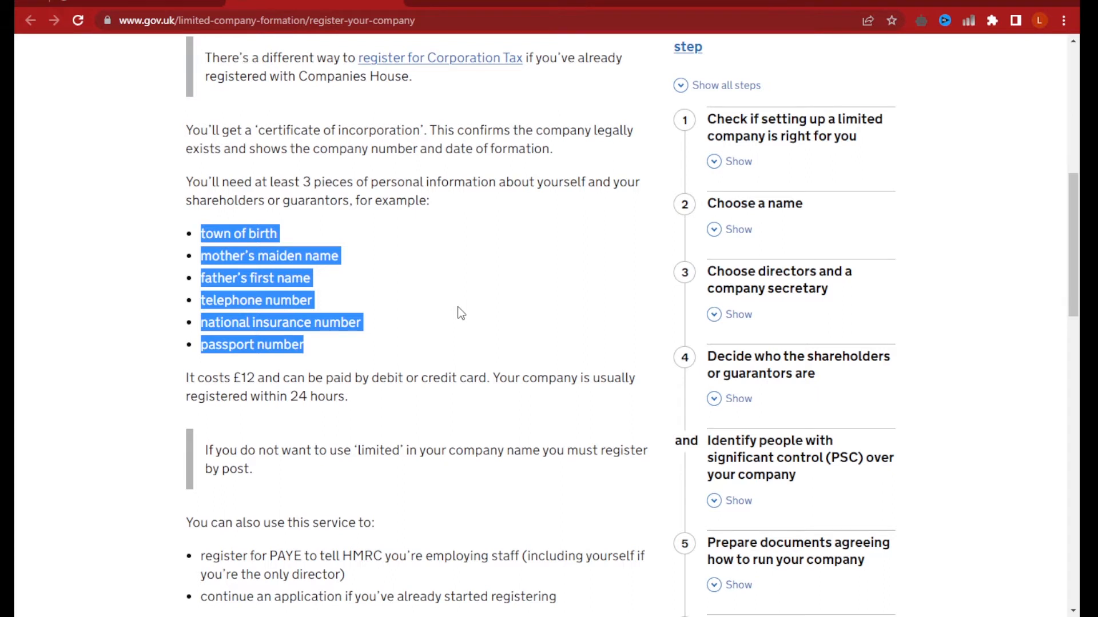
- Read the rest of the page, including the £12 fee, then return to the Google results
scroll(461, 313, down, 3)
scroll(461, 314, up, 5)
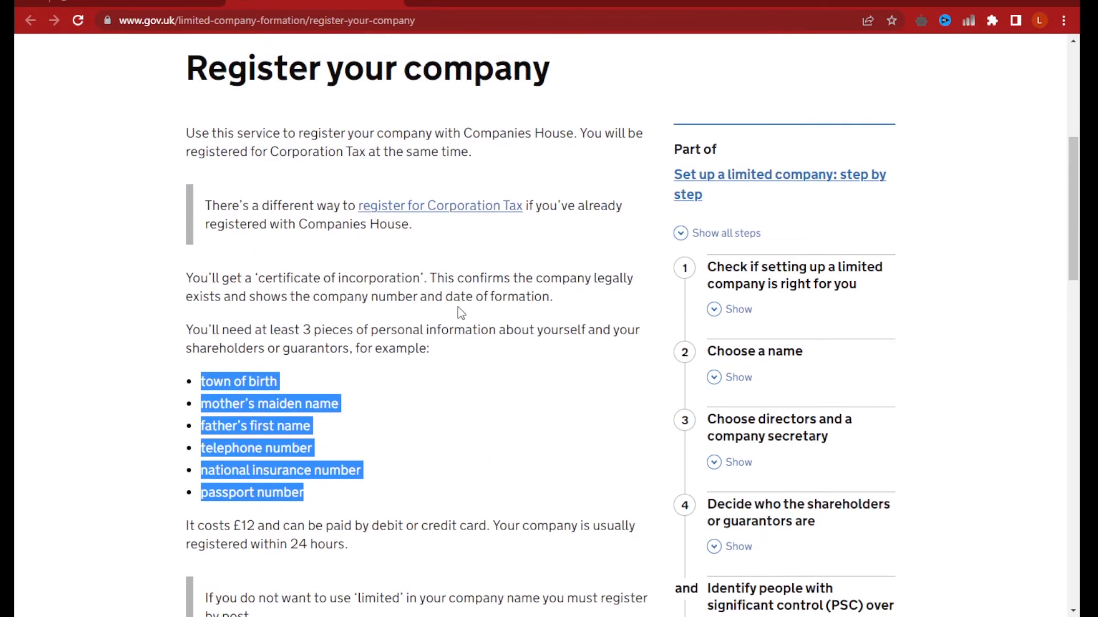
scroll(461, 313, down, 4)
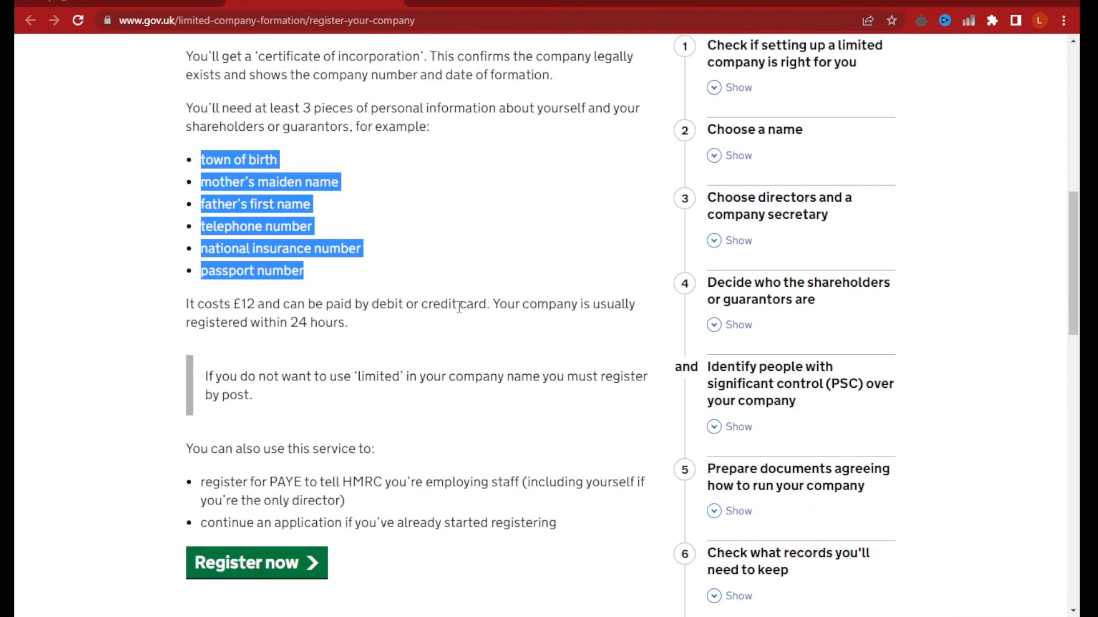
scroll(459, 307, up, 4)
scroll(461, 313, down, 9)
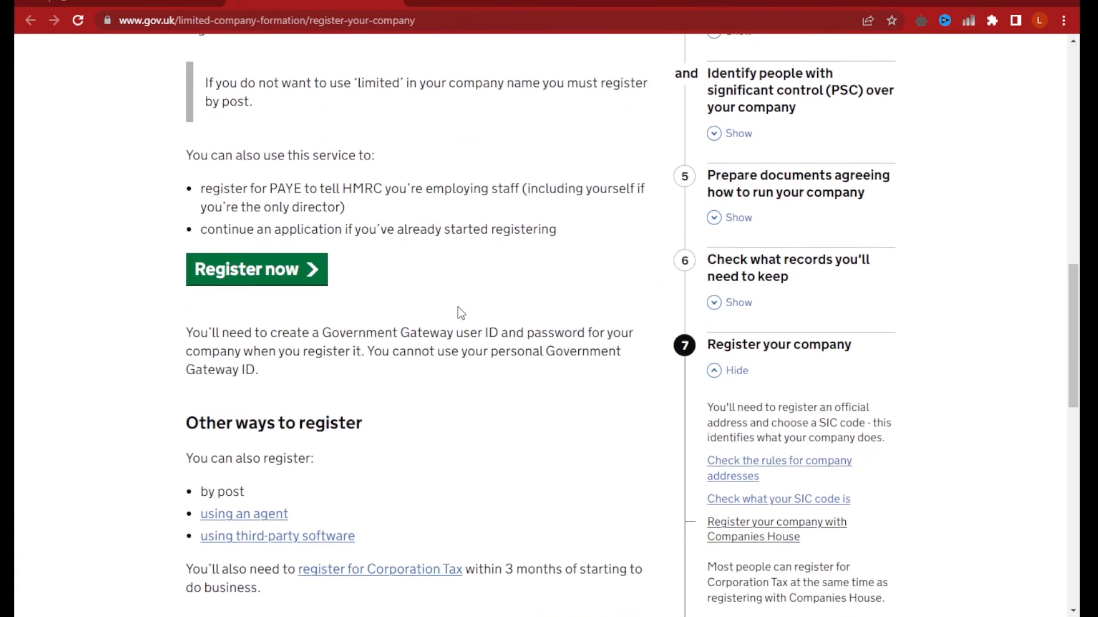
scroll(461, 313, down, 1)
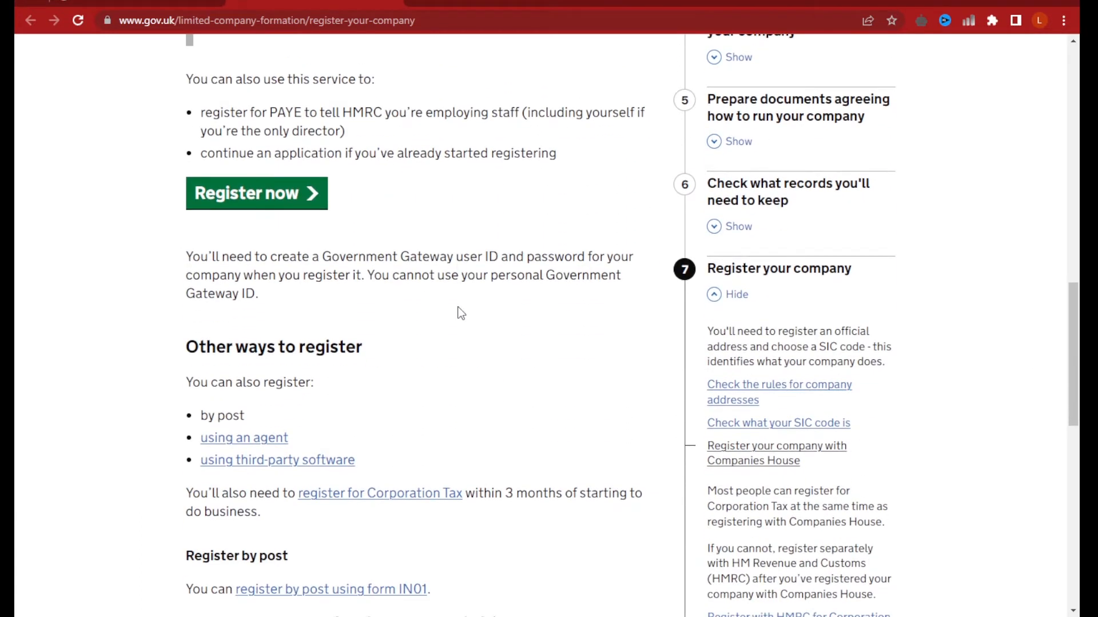
scroll(460, 312, down, 2)
scroll(459, 314, up, 8)
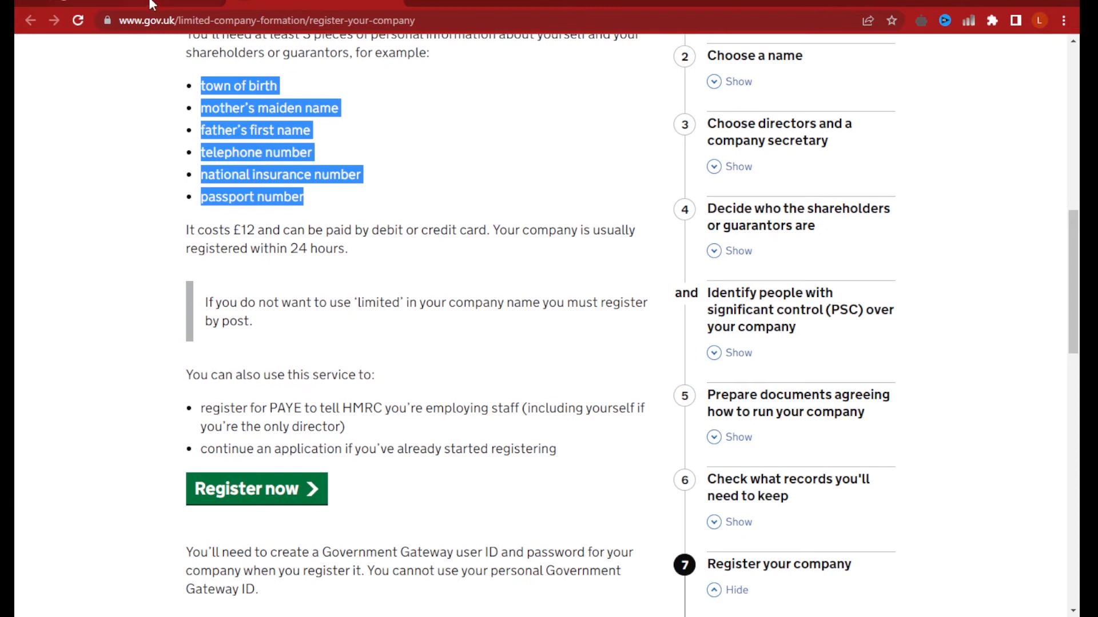
click(151, 4)
- Search Google for 'company registration name check'
click(313, 57)
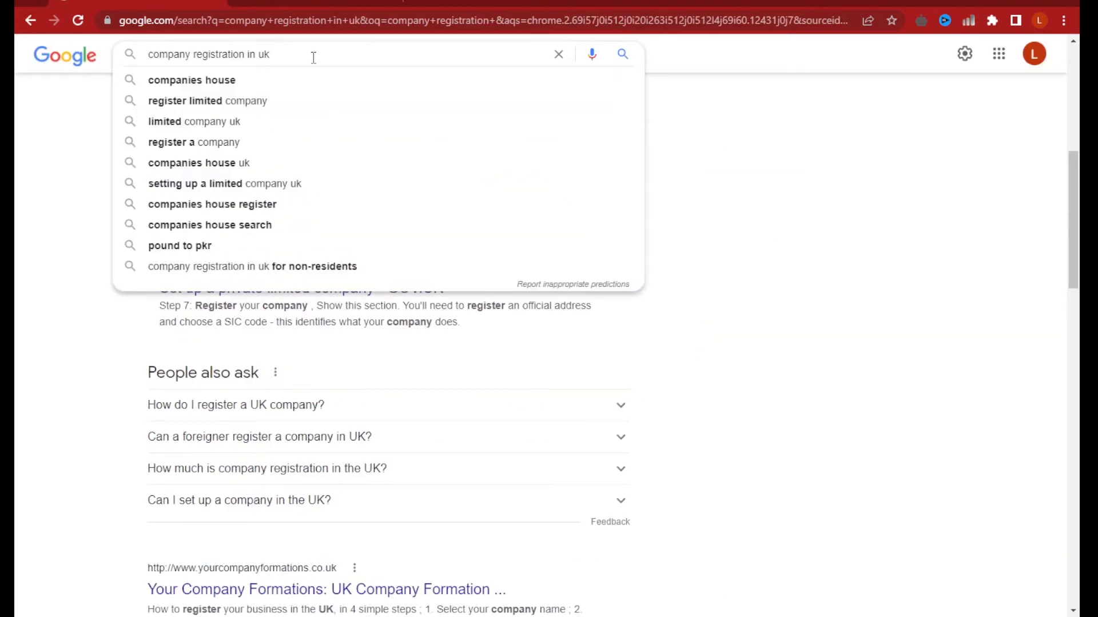
key(BackSpace)
key(BackSpace)
key(BackSpace)
key(BackSpace)
key(BackSpace)
text(name)
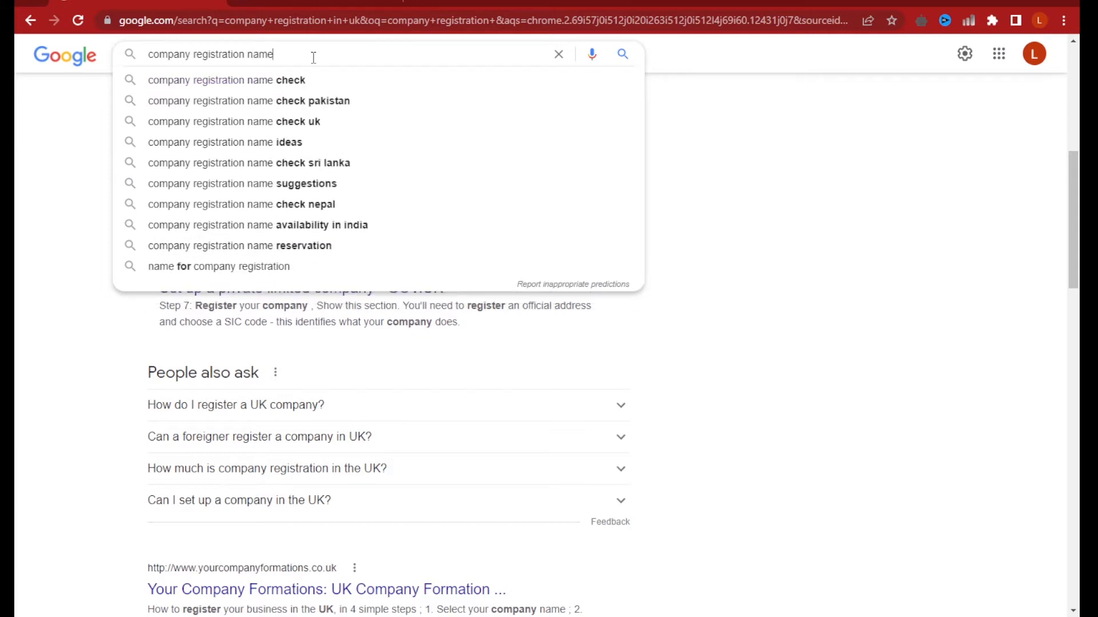
text( check)
key(Return)
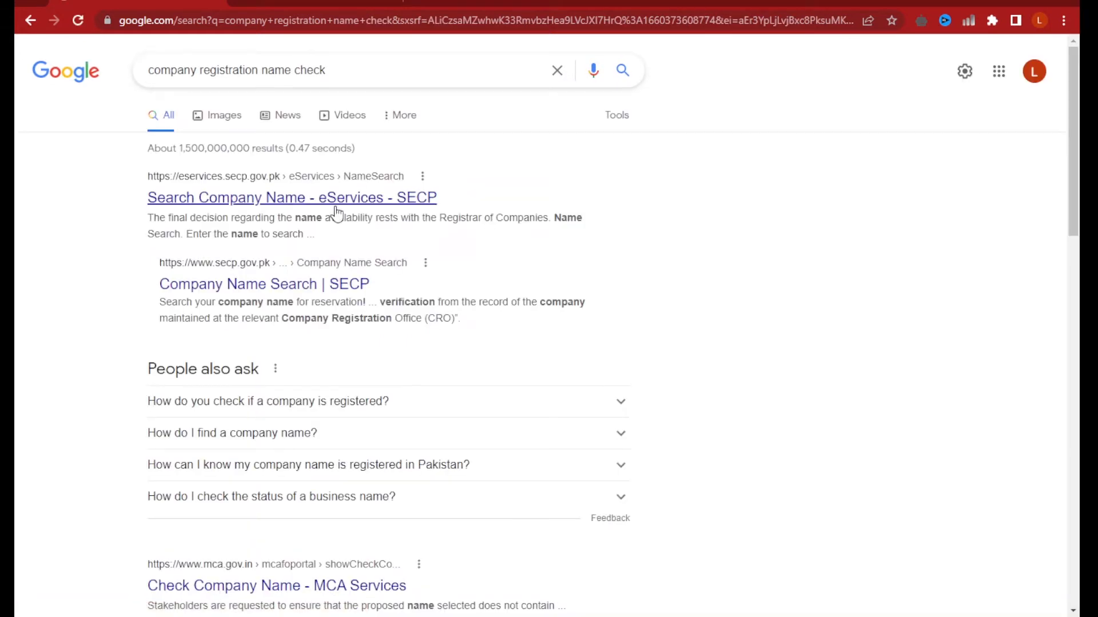
scroll(294, 213, down, 3)
scroll(294, 214, down, 3)
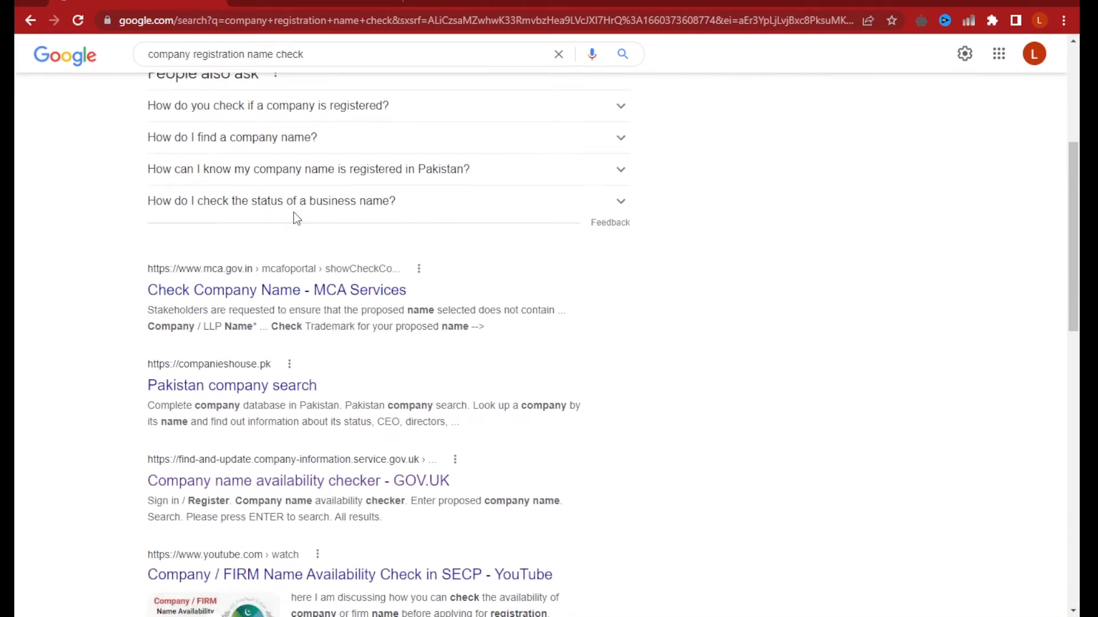
scroll(294, 219, down, 6)
scroll(296, 217, up, 4)
scroll(295, 213, up, 6)
- Refine the search to 'company registration uk name check'
click(262, 70)
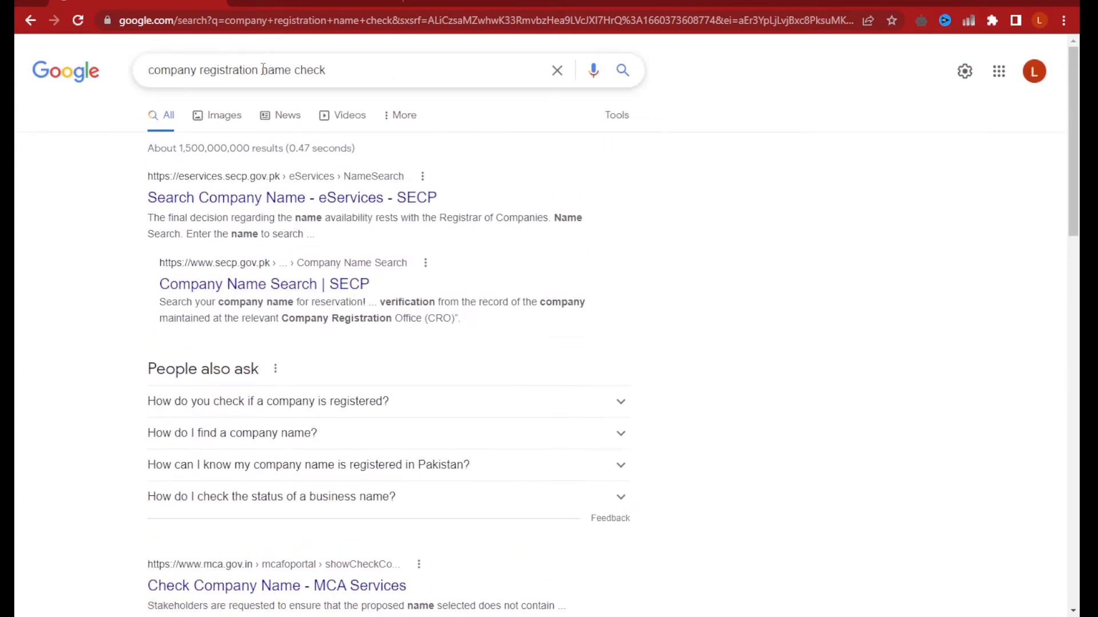
text(uk)
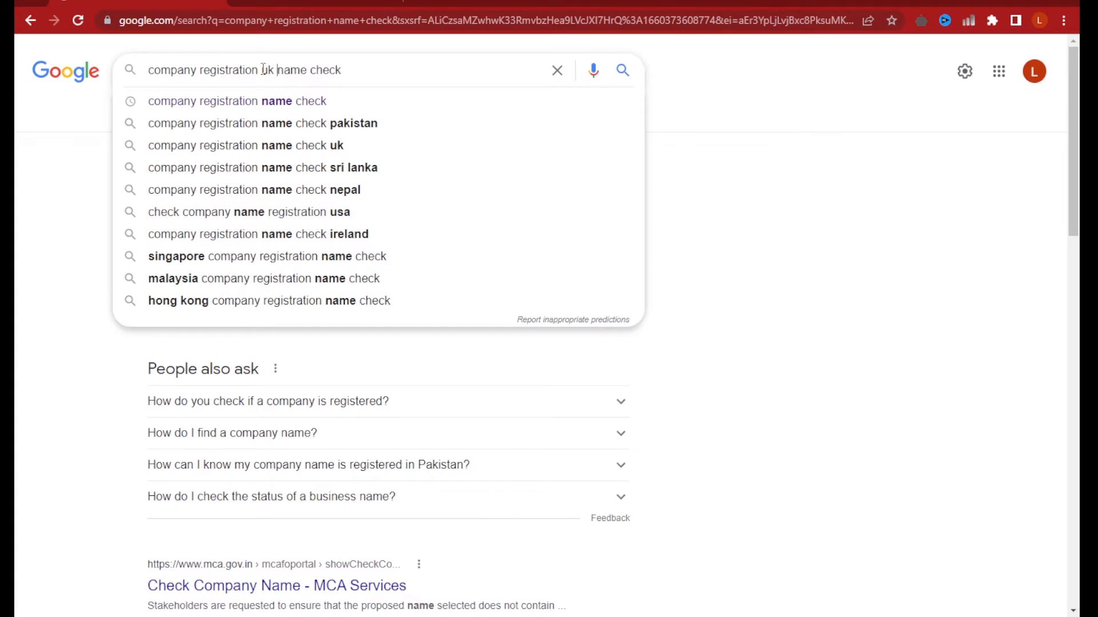
key(Return)
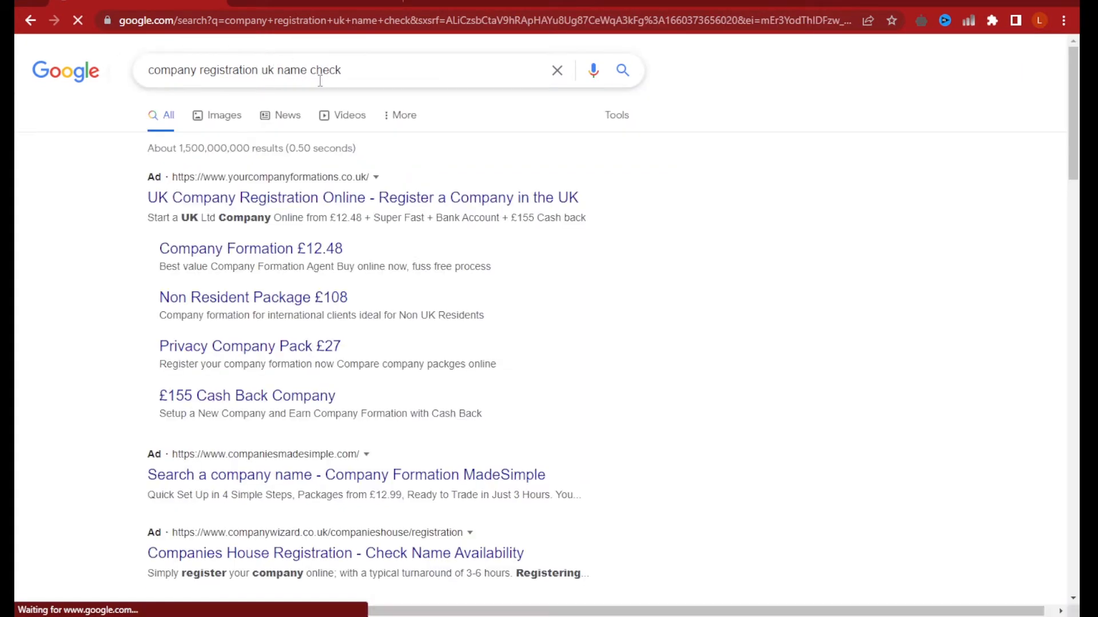
scroll(499, 174, down, 4)
scroll(500, 174, down, 2)
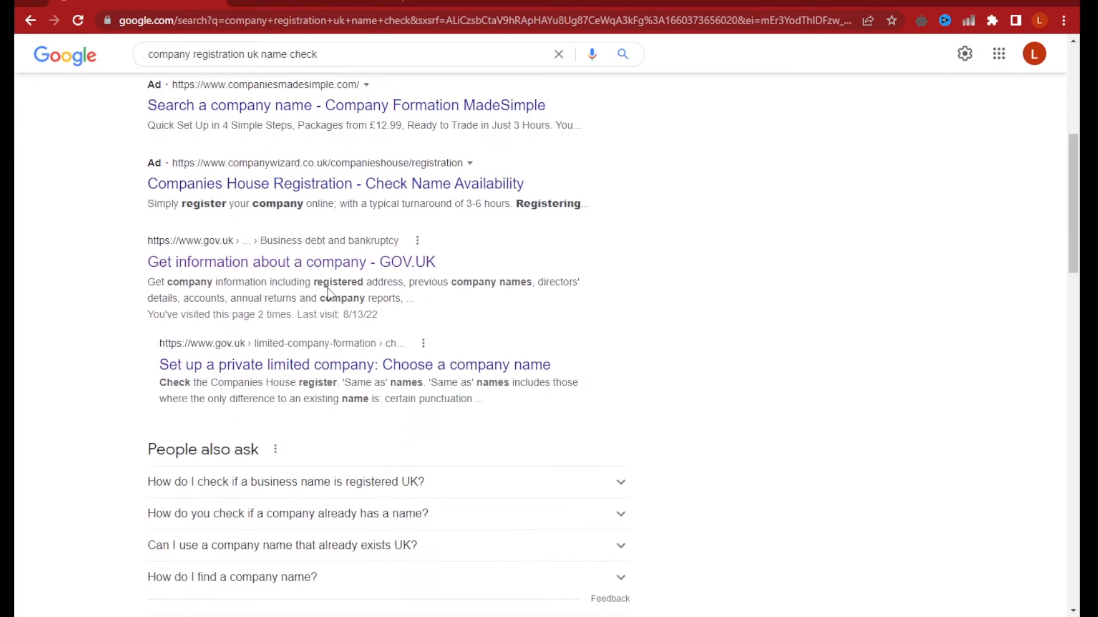
- Open the GOV.UK 'Get information about a company' result in a new tab and view it
right_click(318, 261)
click(381, 269)
click(497, 4)
- Go to the Companies House register search and open the Company name availability checker in a new tab
scroll(513, 97, down, 4)
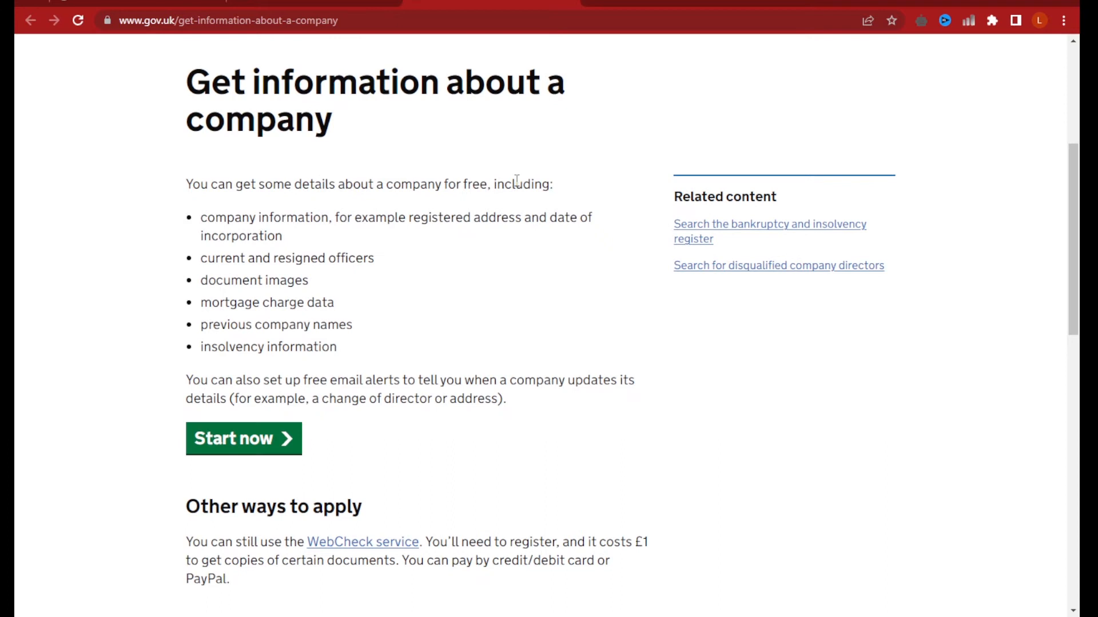
click(242, 450)
scroll(575, 284, down, 6)
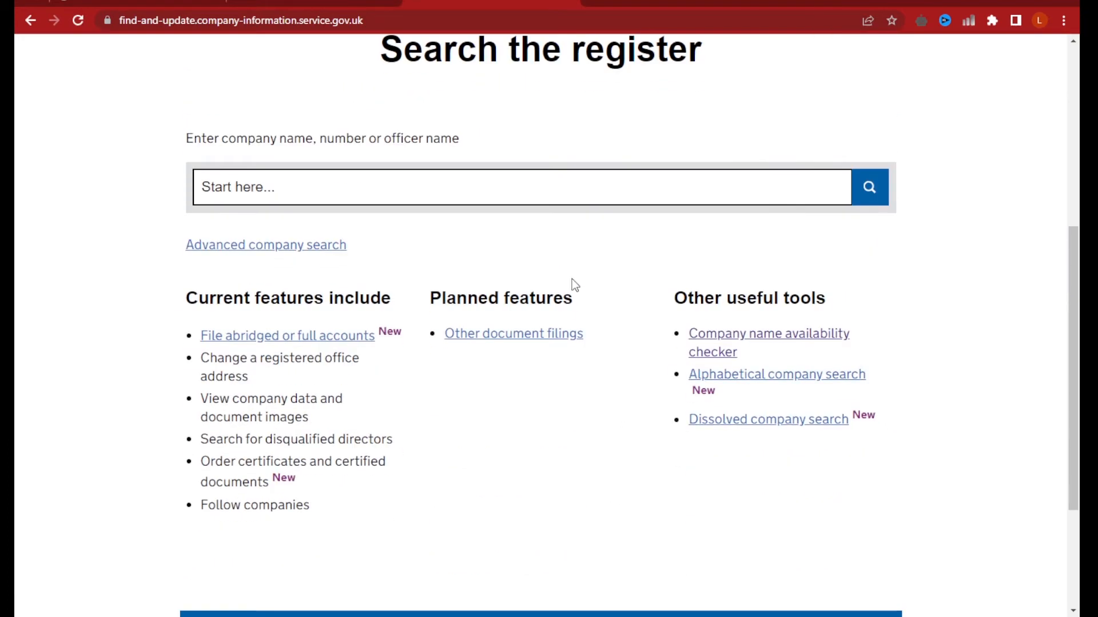
right_click(716, 343)
click(761, 350)
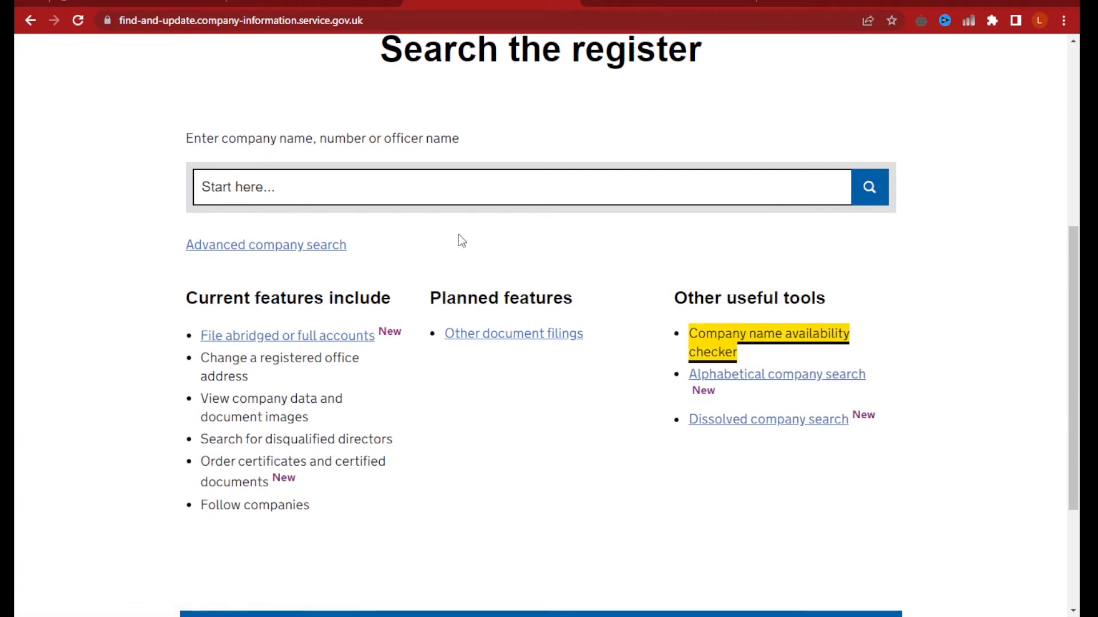
- Search the register for 'KT Enterprises'
click(363, 188)
text(KT Enterprises)
key(Return)
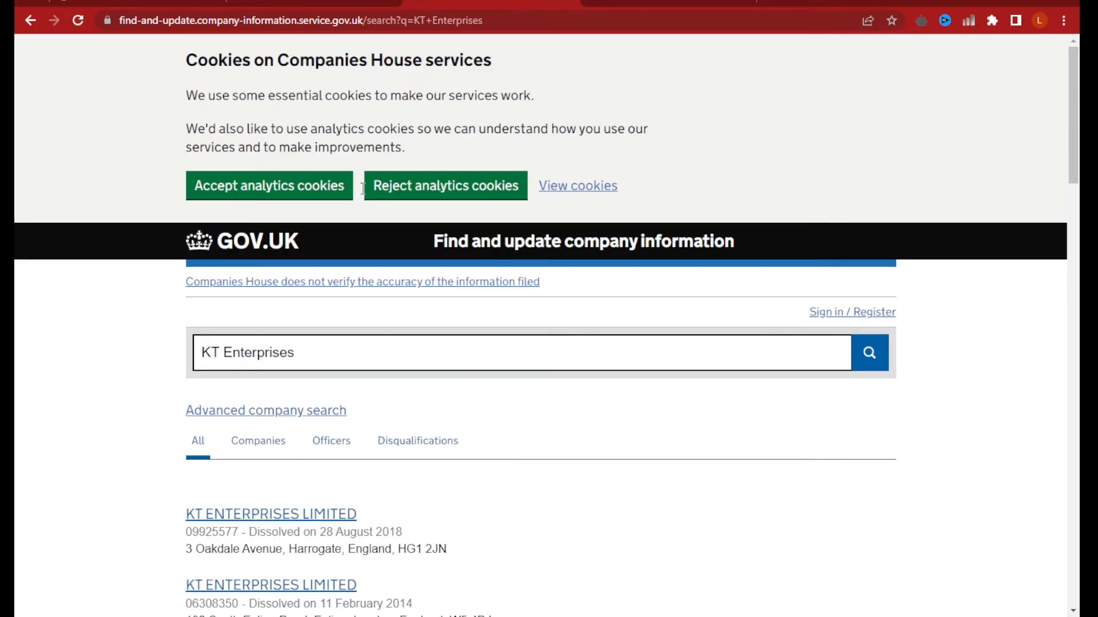
- Change the register search to 'KT Developer' and decline the analytics cookies
click(366, 192)
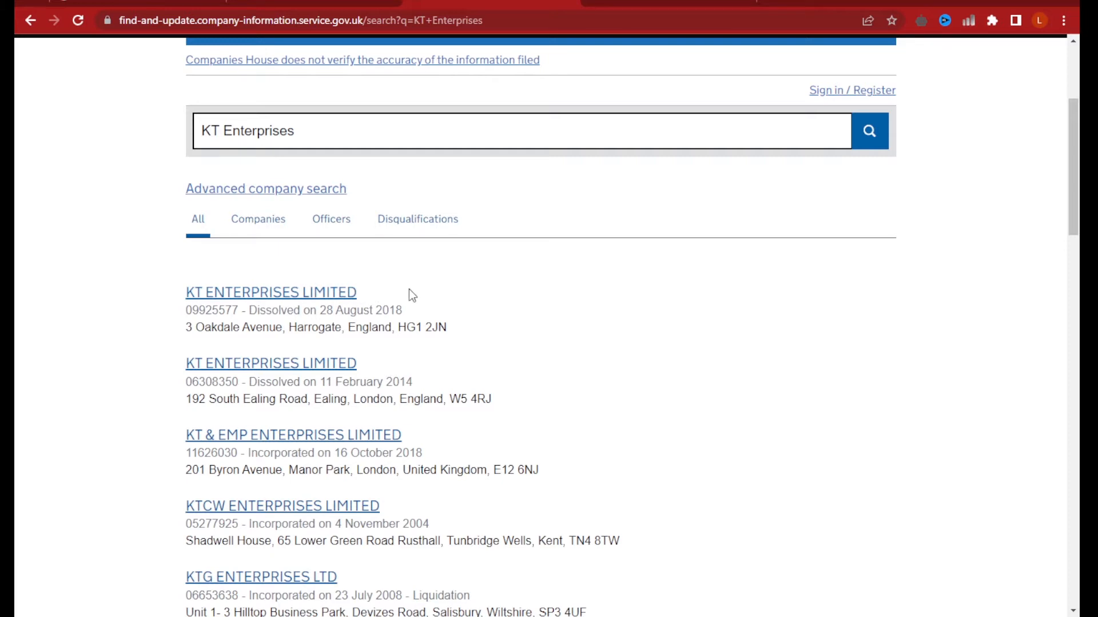
click(311, 139)
key(BackSpace)
key(BackSpace)
key(BackSpace)
key(BackSpace)
key(BackSpace)
key(BackSpace)
key(BackSpace)
key(BackSpace)
key(BackSpace)
key(BackSpace)
key(BackSpace)
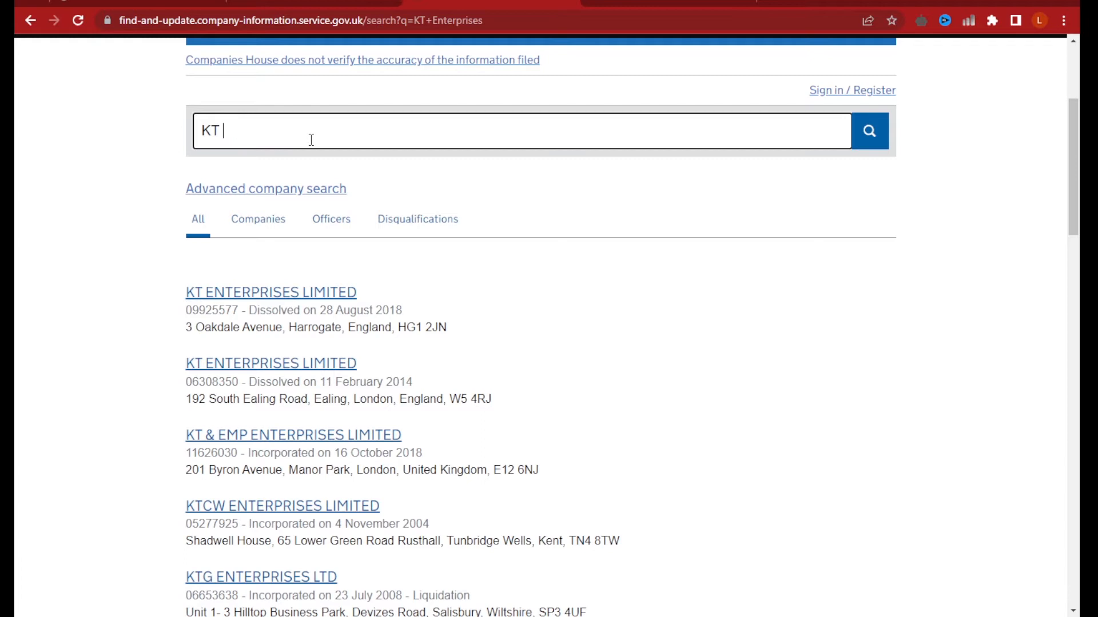
text(Developer)
key(Return)
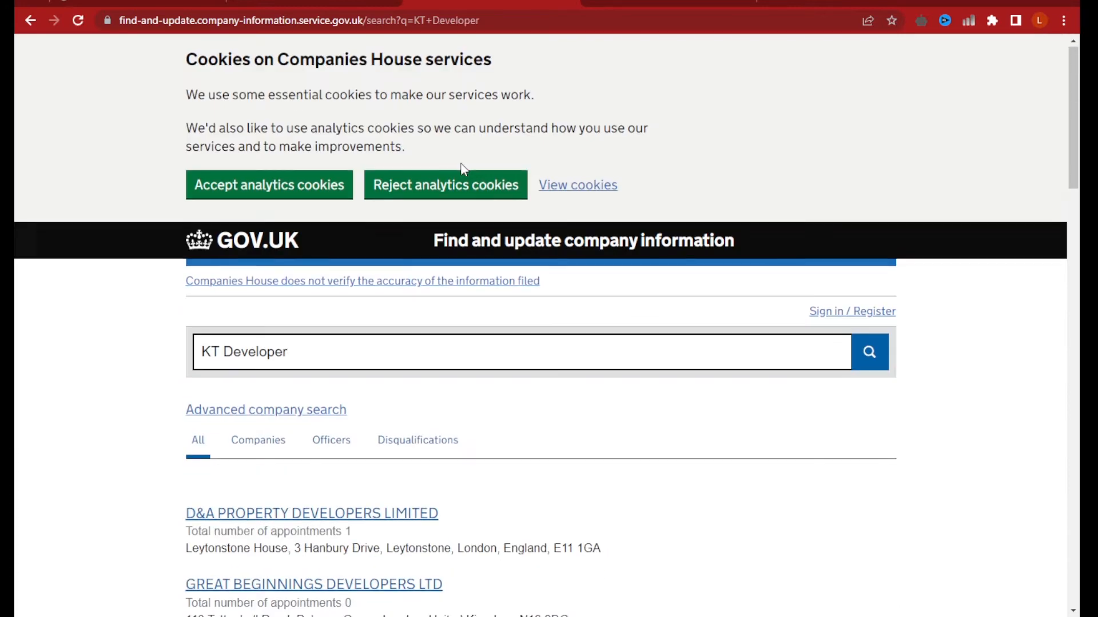
click(461, 165)
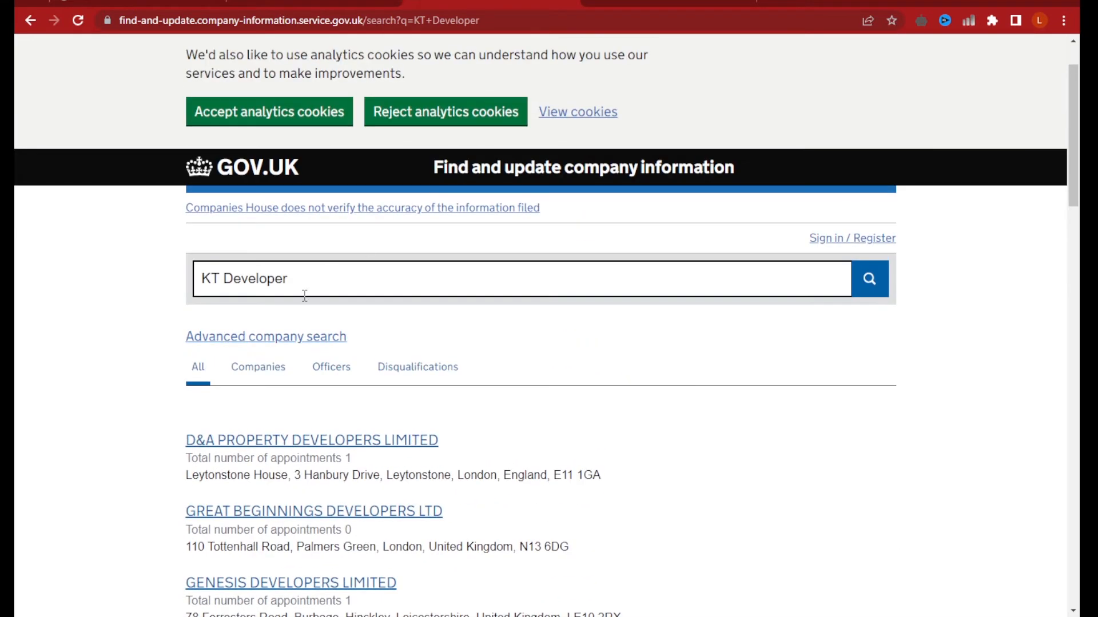
- Check 'KT Developer' in the name availability checker and highlight the no-exact-match result
click(302, 280)
key(ctrl+a)
key(ctrl+c)
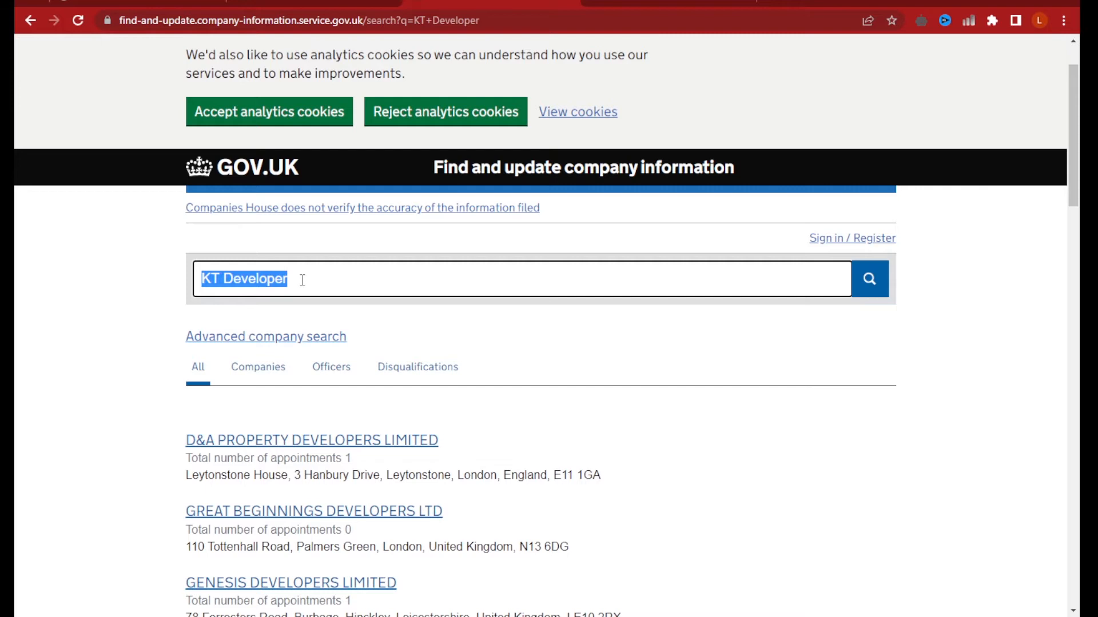
click(625, 5)
click(261, 469)
key(ctrl+v)
click(888, 479)
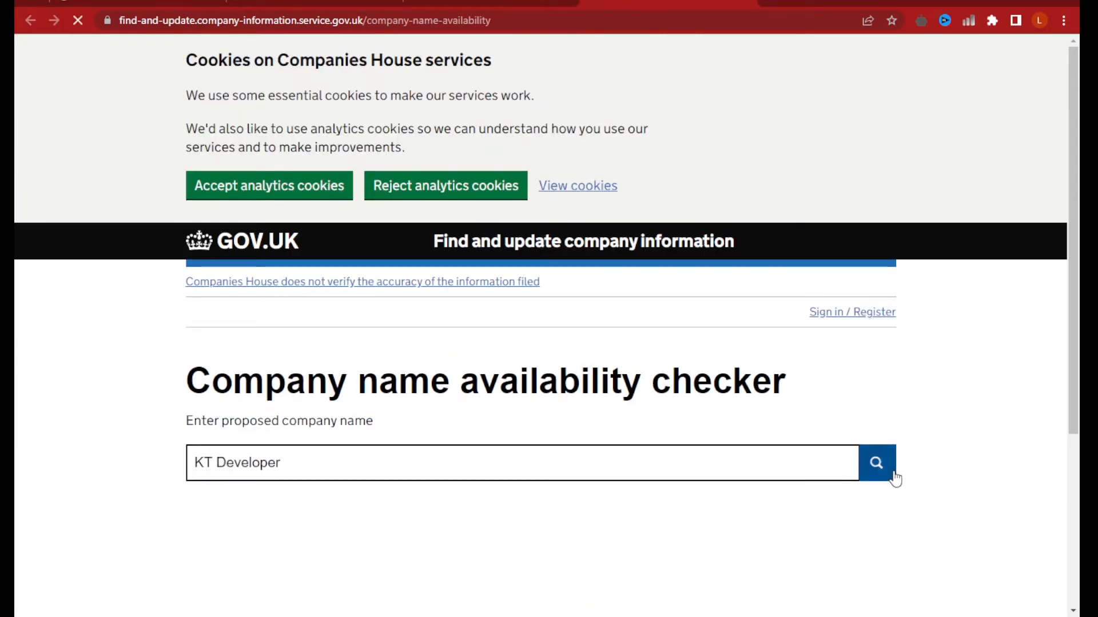
scroll(773, 410, down, 4)
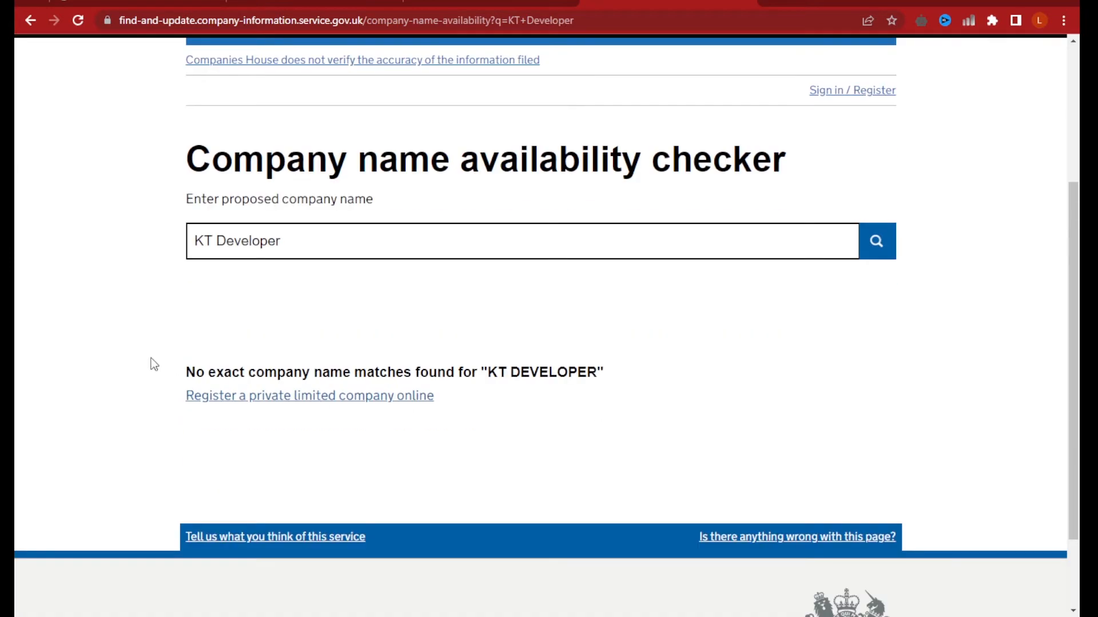
drag(187, 373, 395, 373)
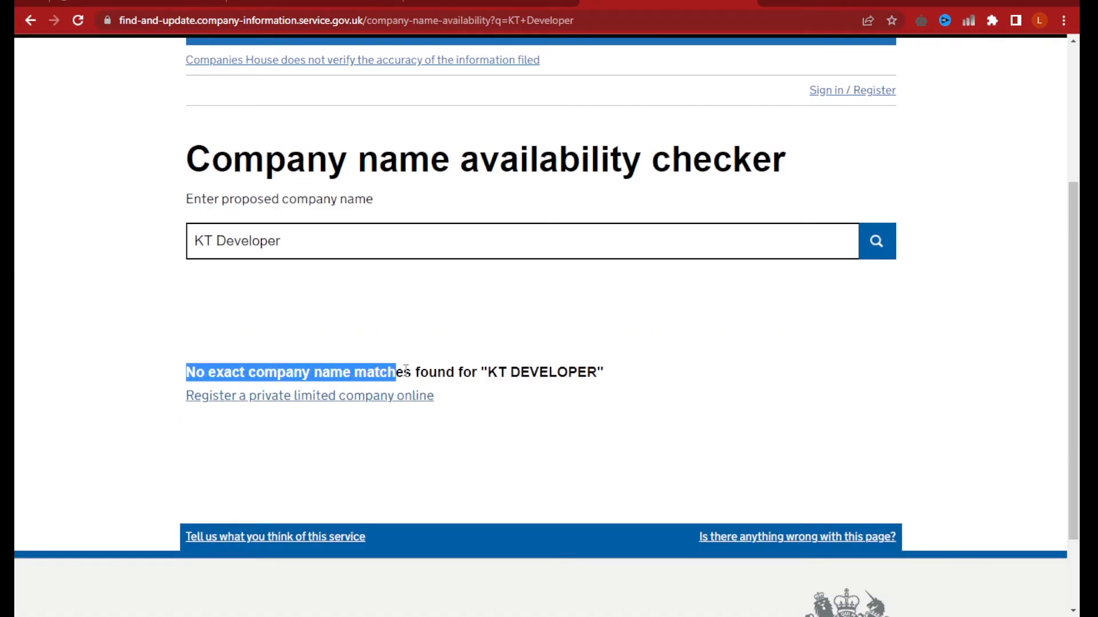
- Start the online private limited company registration, accepting cookies and choosing Yes for a new application
click(272, 403)
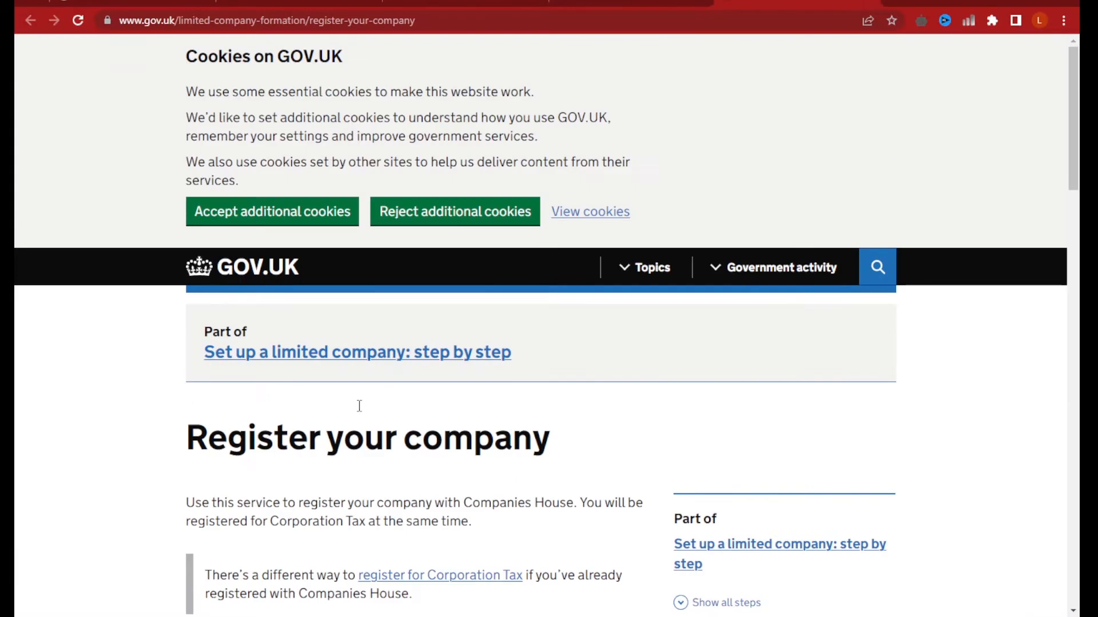
click(311, 208)
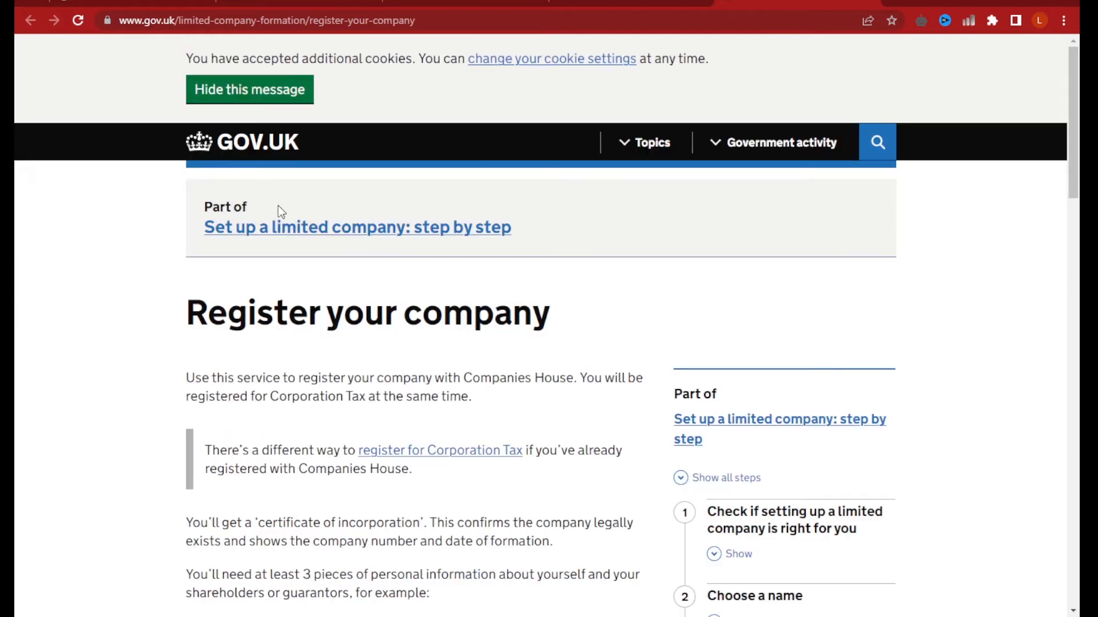
scroll(392, 212, down, 5)
scroll(394, 209, down, 5)
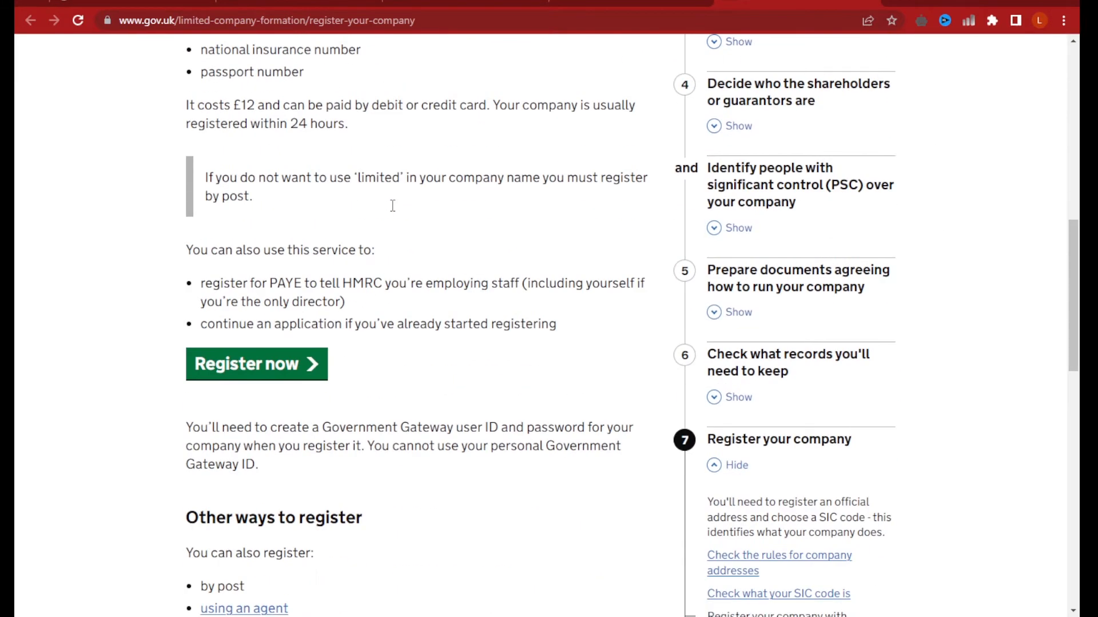
click(244, 365)
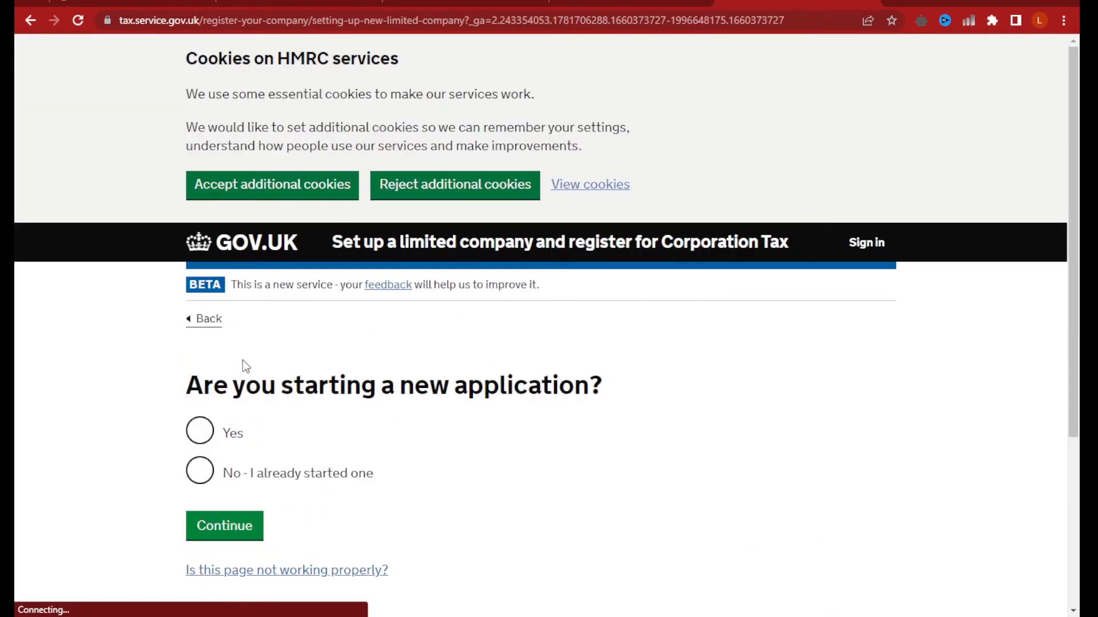
scroll(251, 344, down, 3)
scroll(252, 344, up, 1)
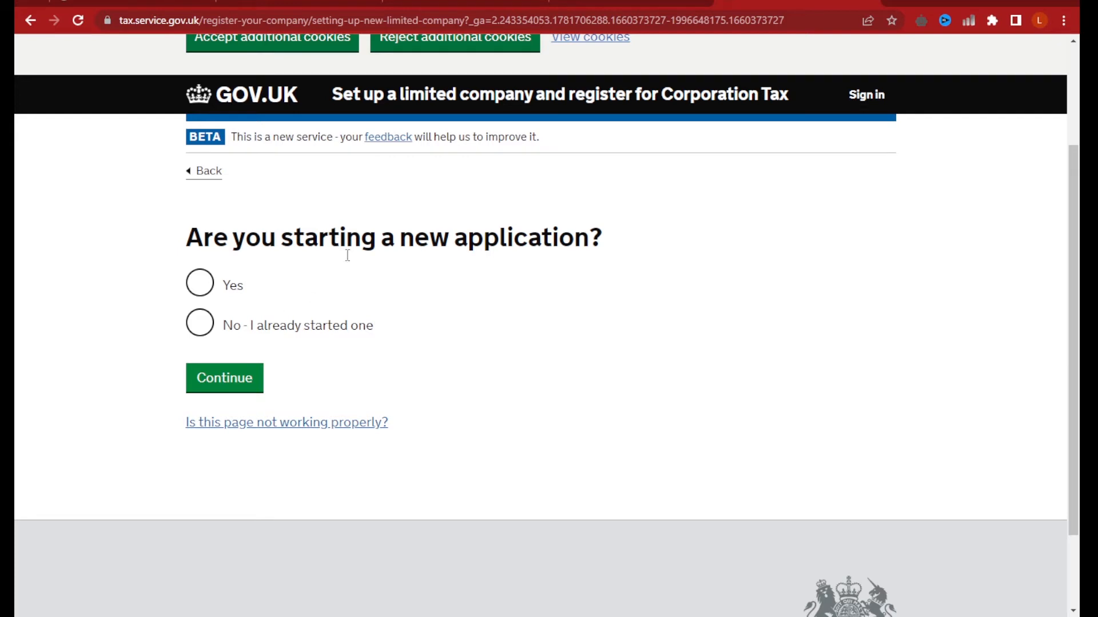
click(224, 304)
click(228, 384)
- Proceed to the eligibility questions and answer Yes to paying by card or PayPal
scroll(629, 329, down, 1)
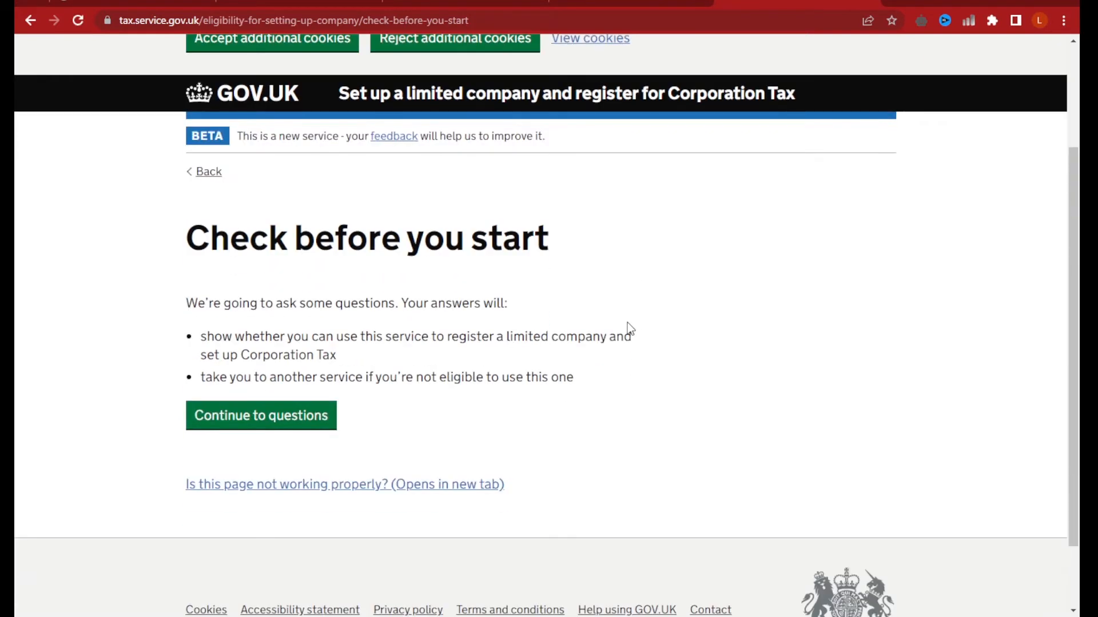
drag(265, 303, 438, 306)
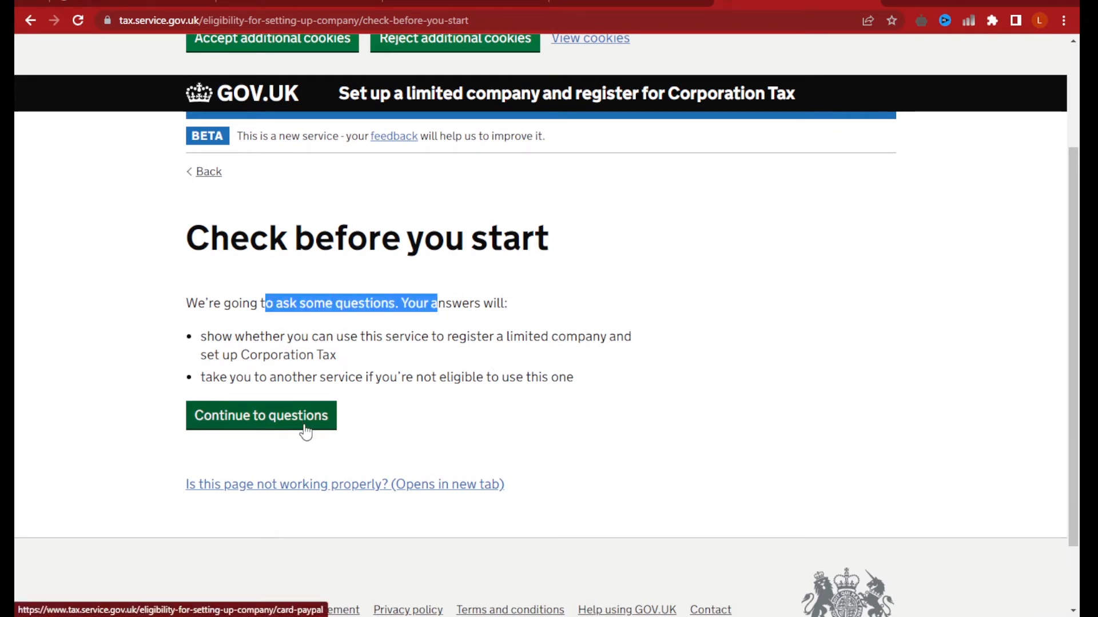
click(280, 428)
scroll(420, 360, down, 1)
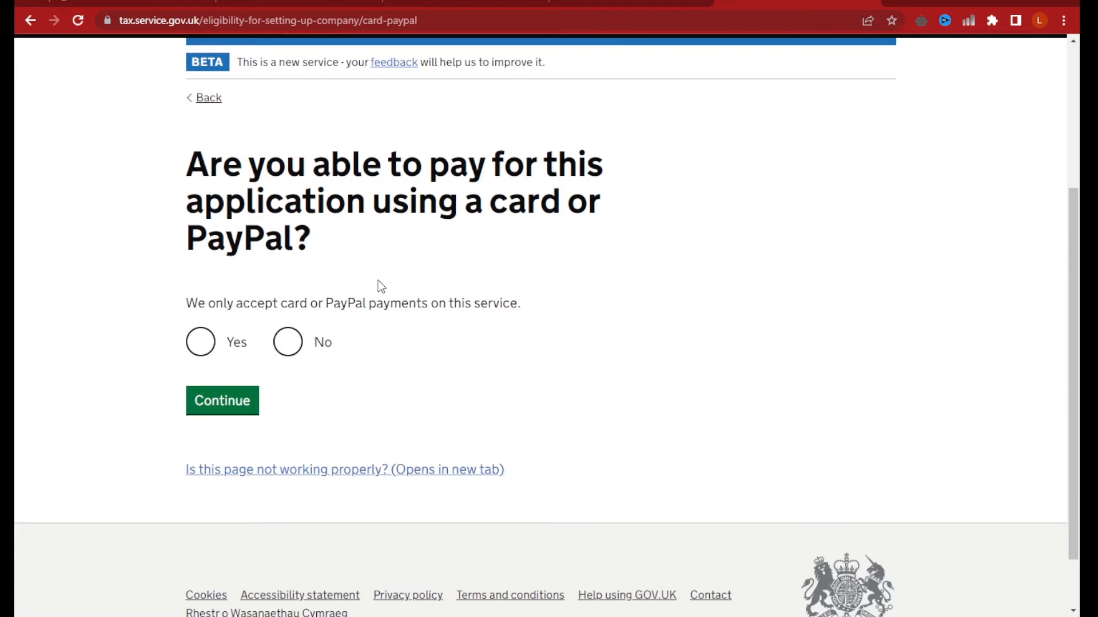
drag(391, 172, 468, 168)
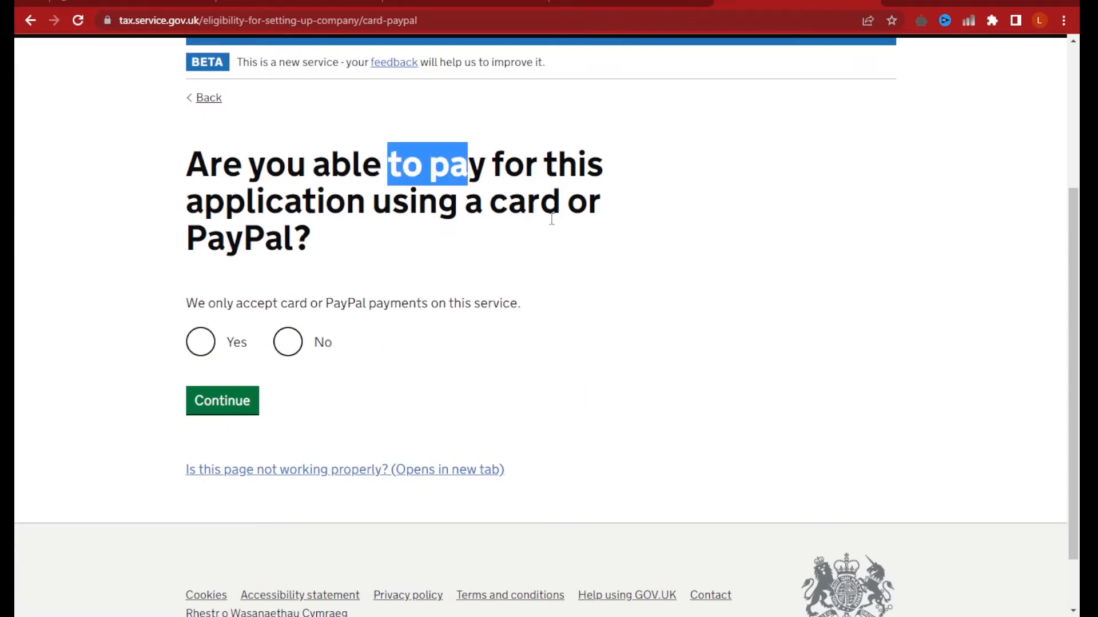
click(203, 350)
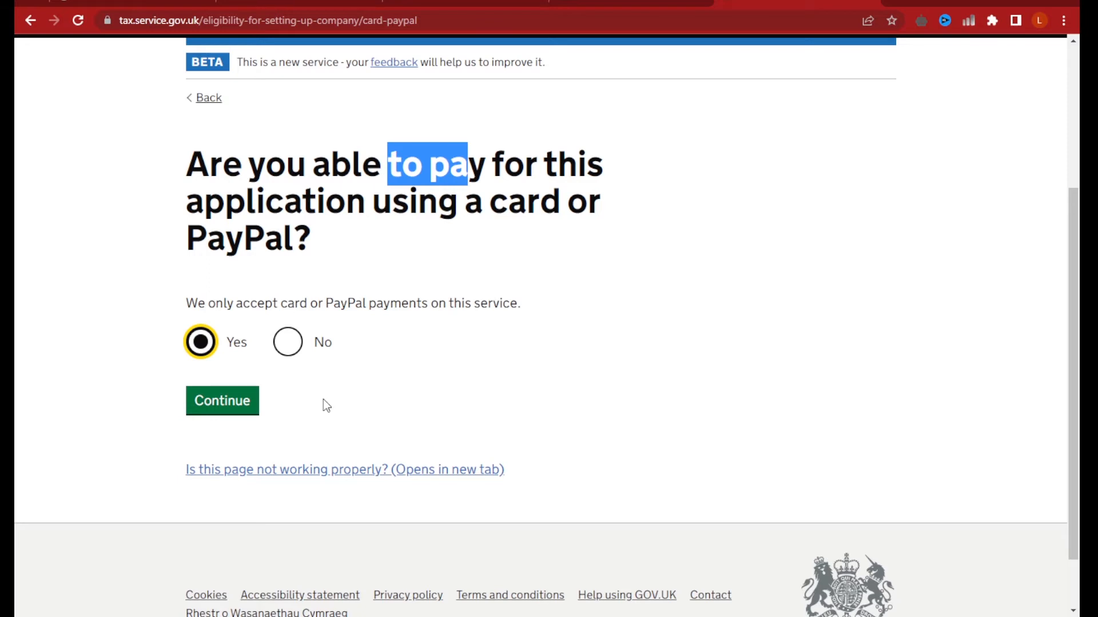
click(240, 407)
- Answer No to the secure register directors question
scroll(614, 343, down, 4)
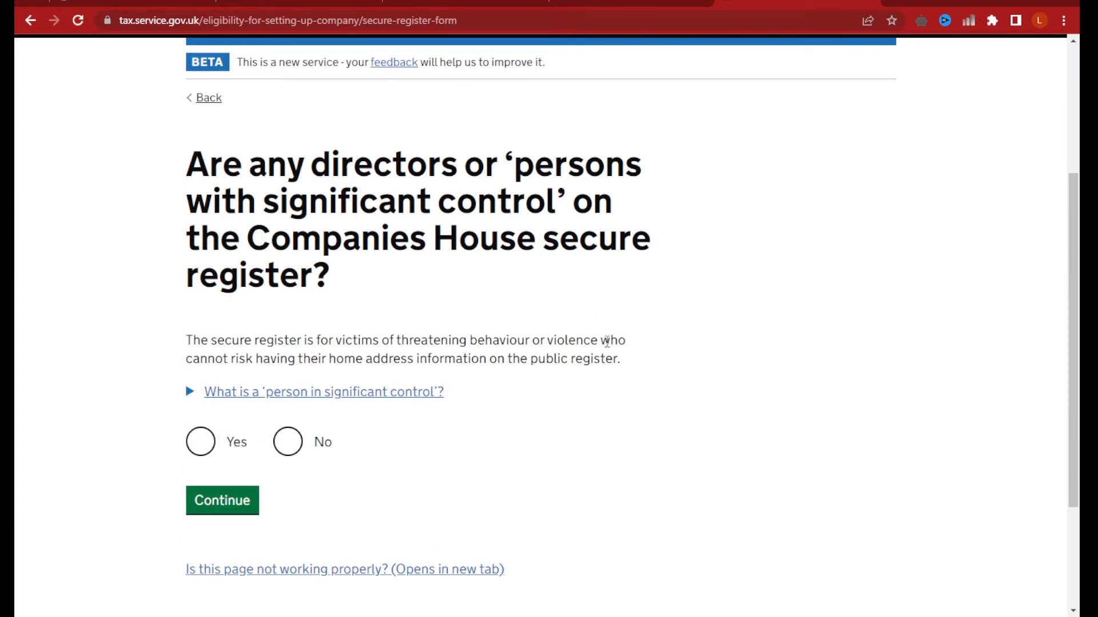
scroll(606, 341, down, 3)
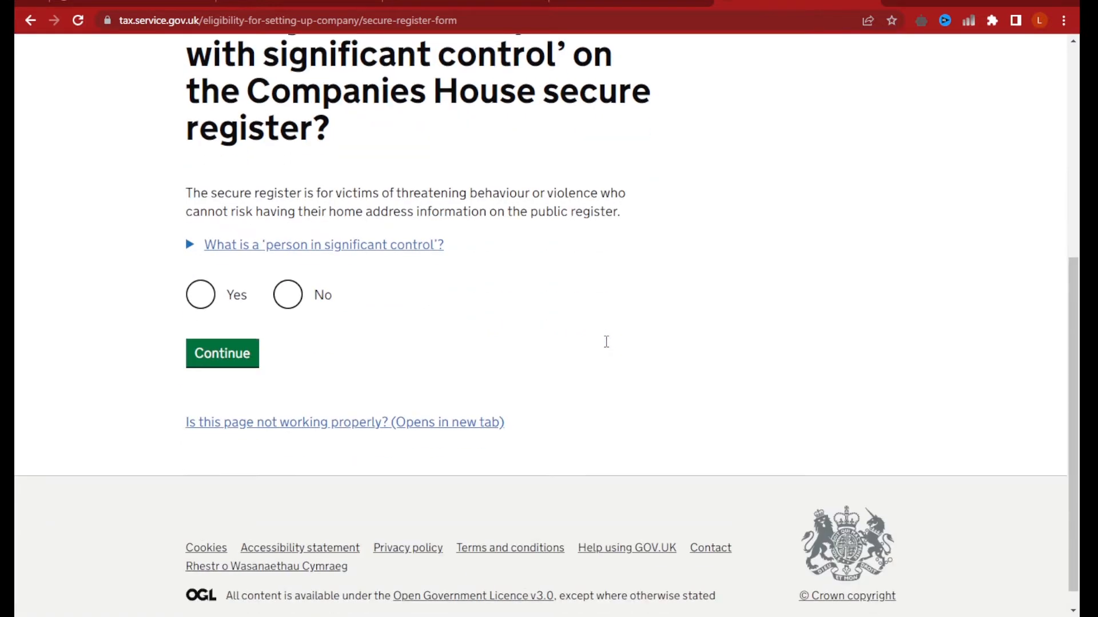
click(291, 294)
click(204, 354)
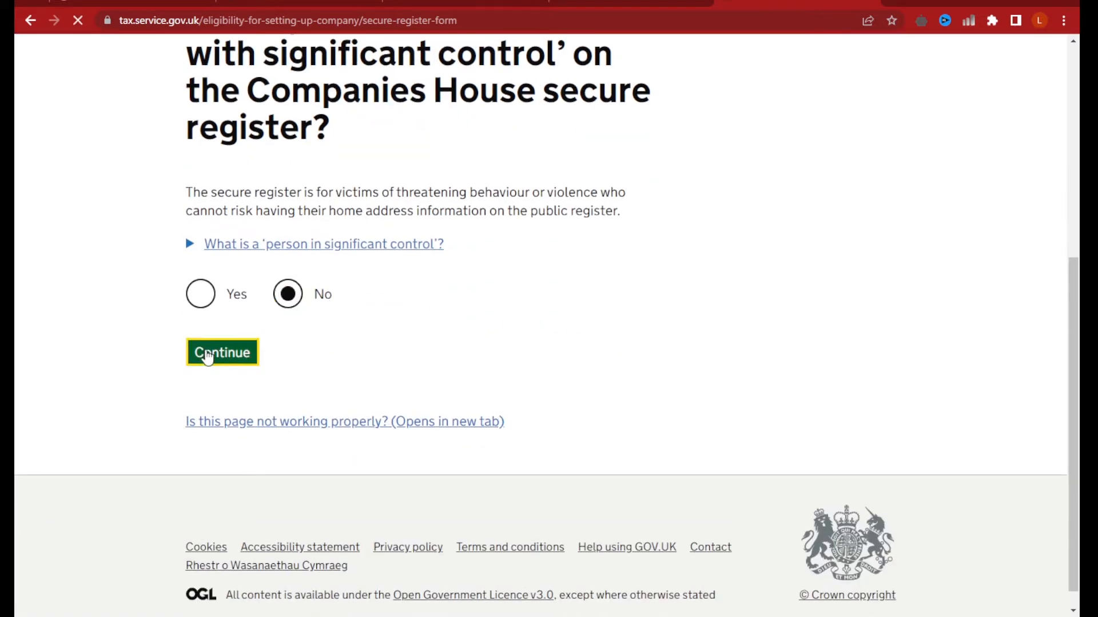
scroll(565, 314, down, 5)
scroll(563, 311, up, 1)
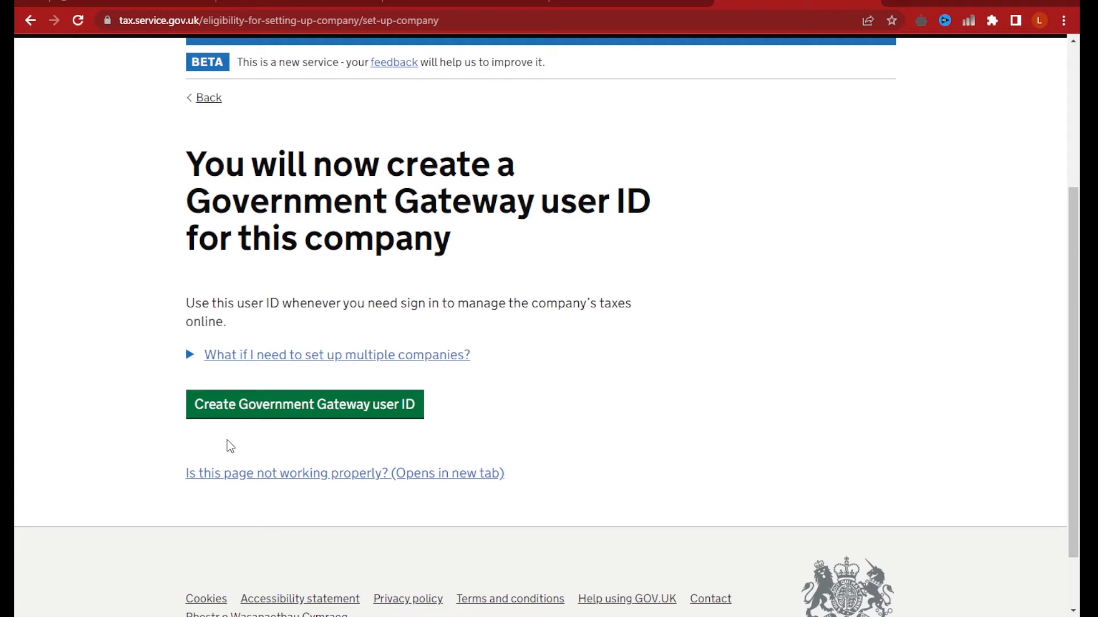
- Begin creating a Government Gateway user ID and copy the mail account's email address
click(297, 416)
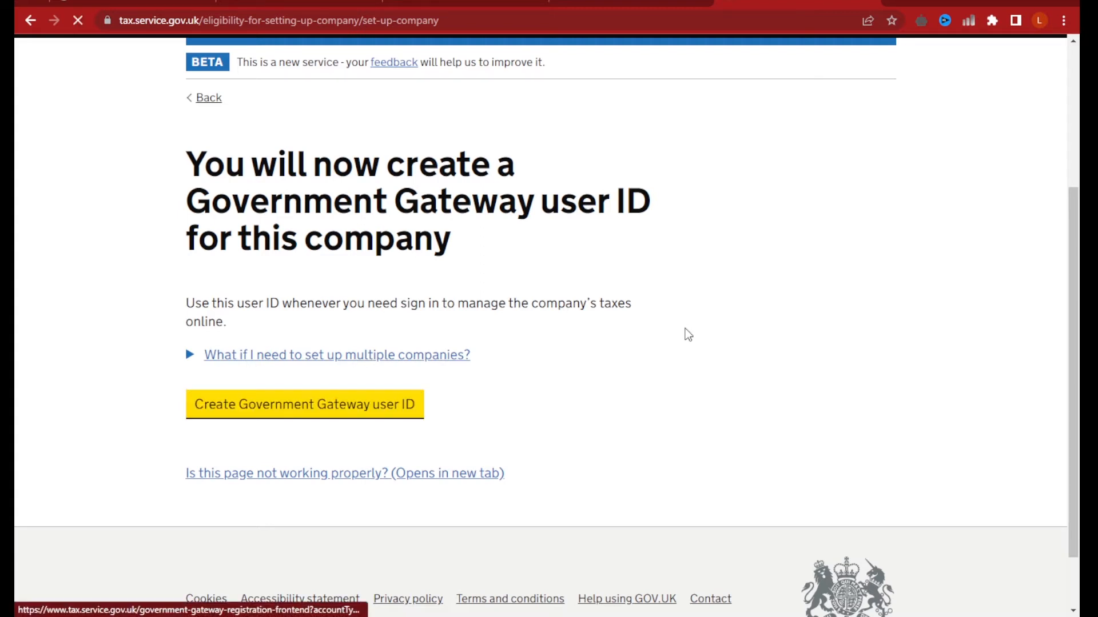
scroll(688, 334, down, 3)
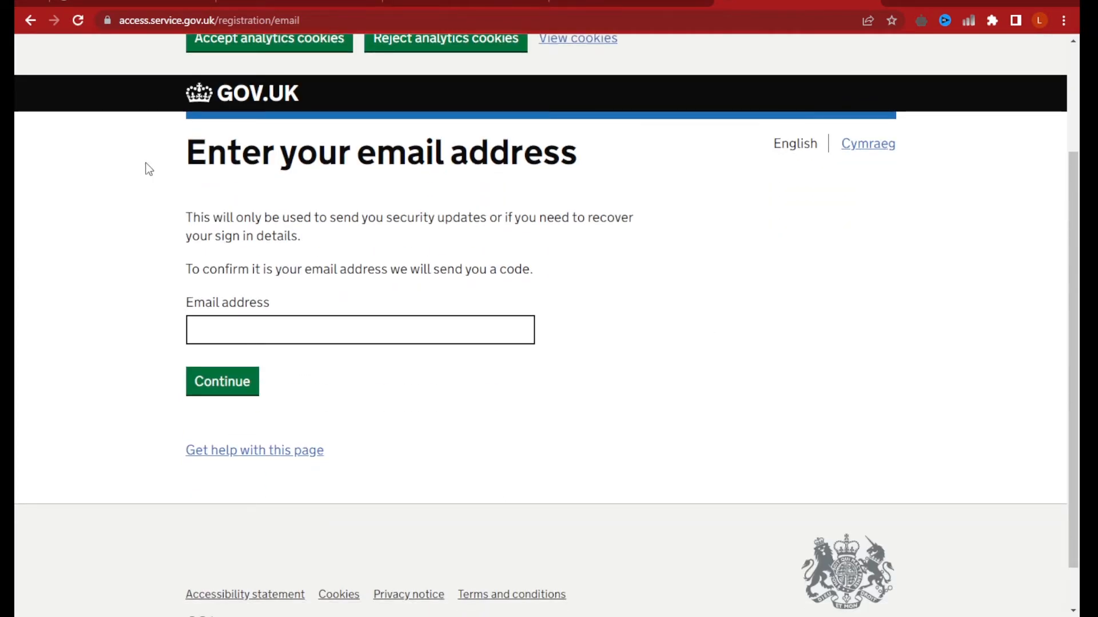
click(50, 3)
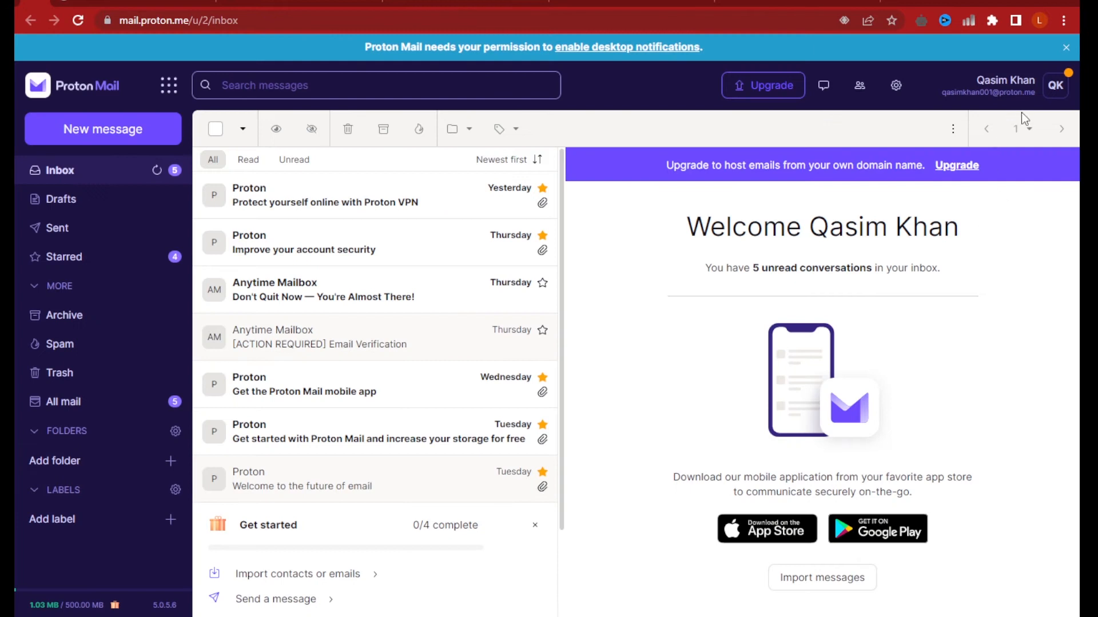
click(1055, 87)
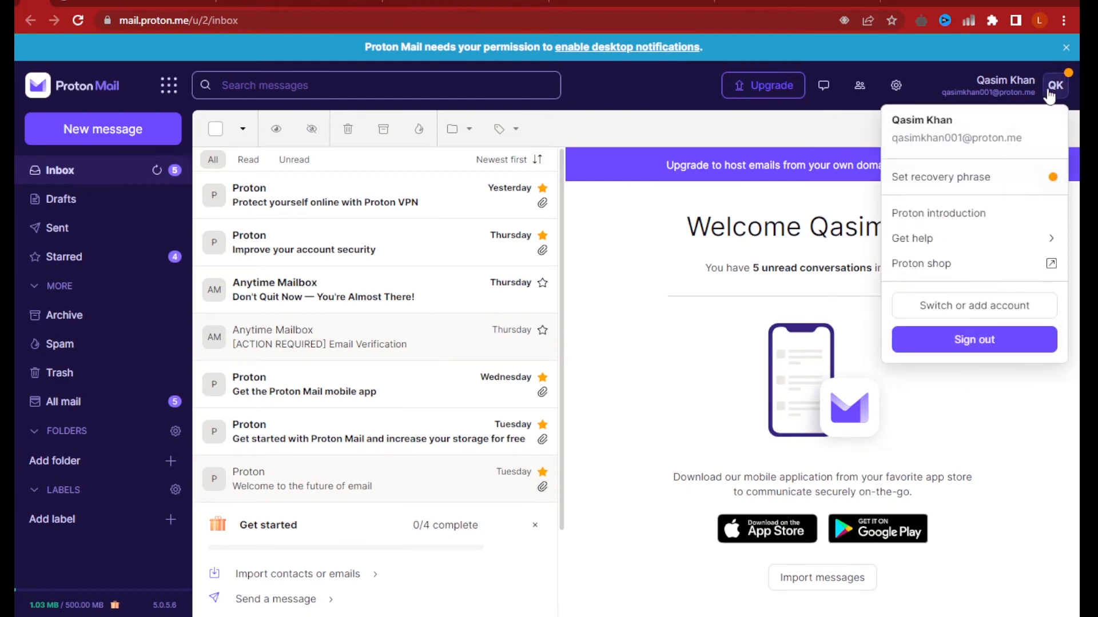
click(1050, 138)
- Paste the email address into the GOV.UK form and submit it to receive a code
click(788, 3)
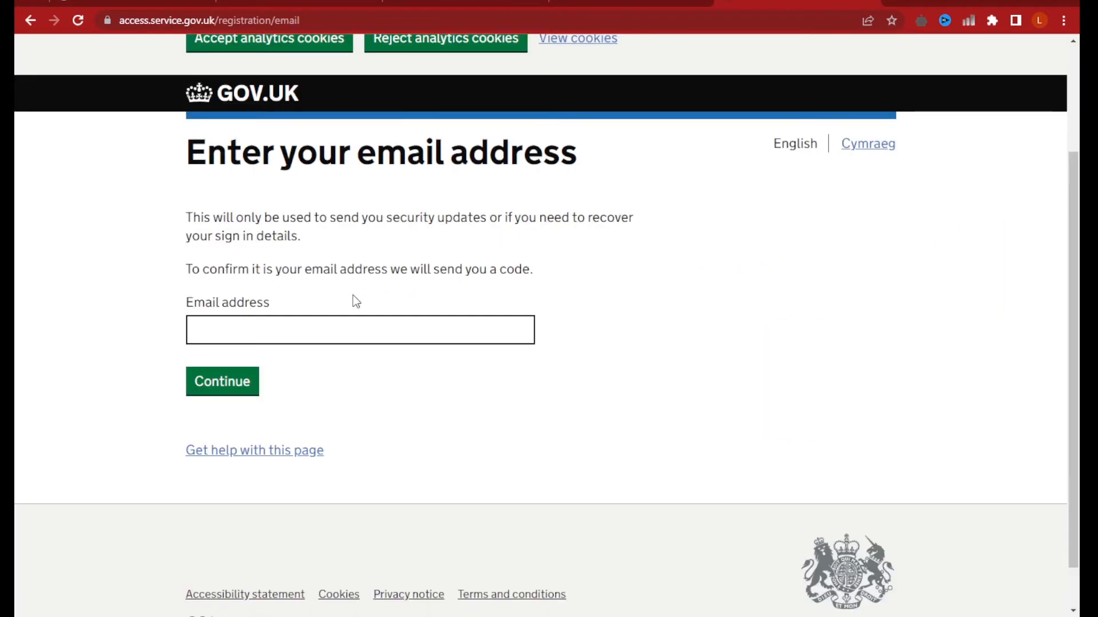
click(331, 330)
key(ctrl+v)
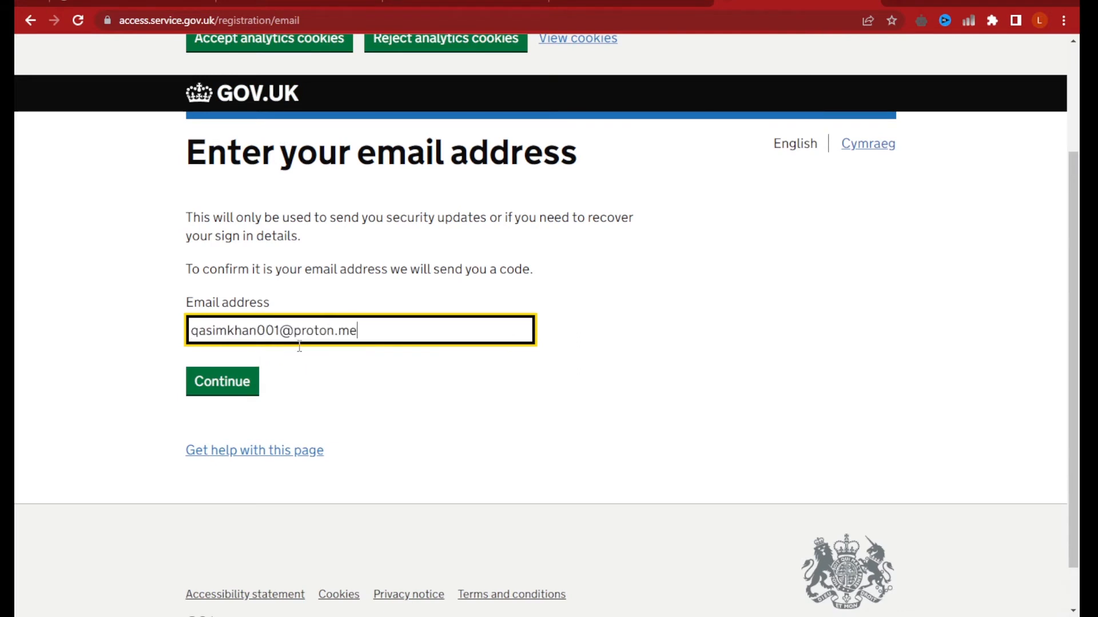
click(233, 386)
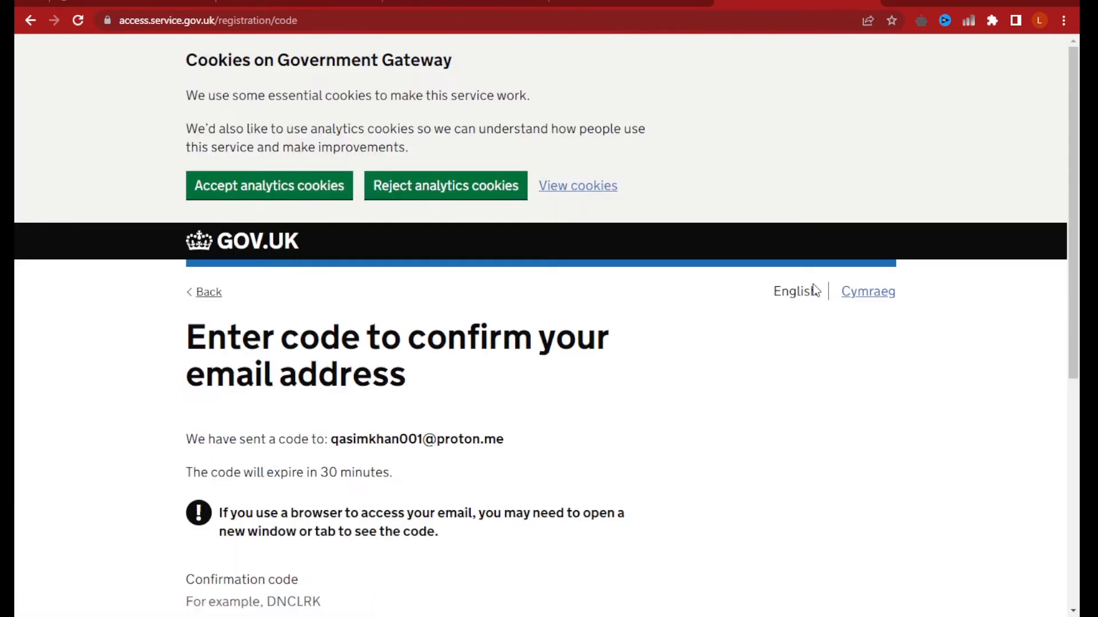
scroll(814, 283, down, 2)
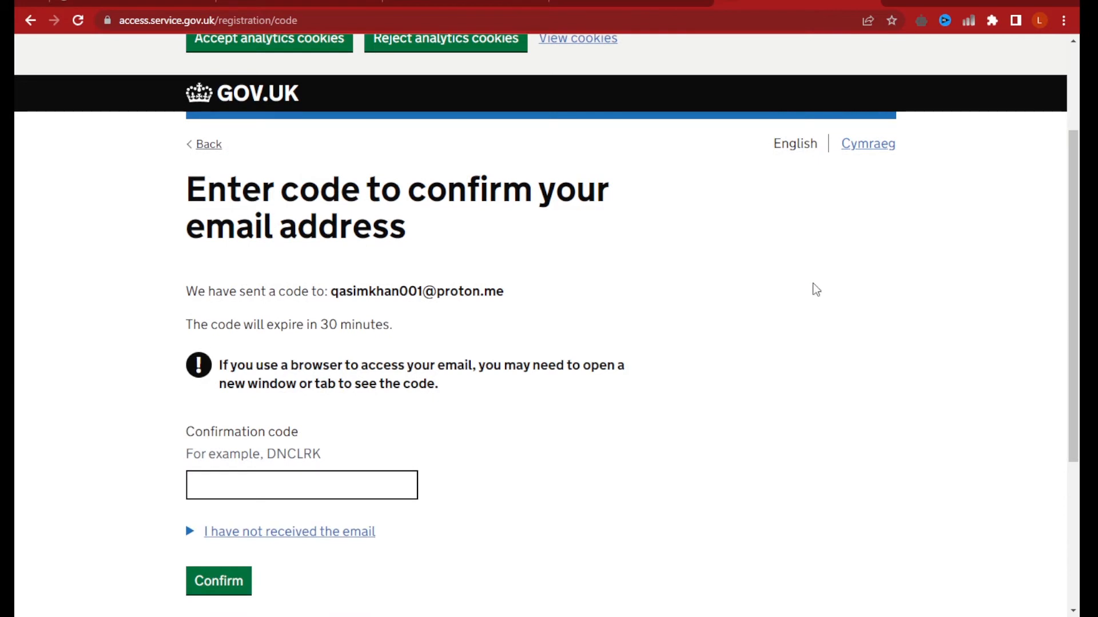
scroll(816, 290, down, 2)
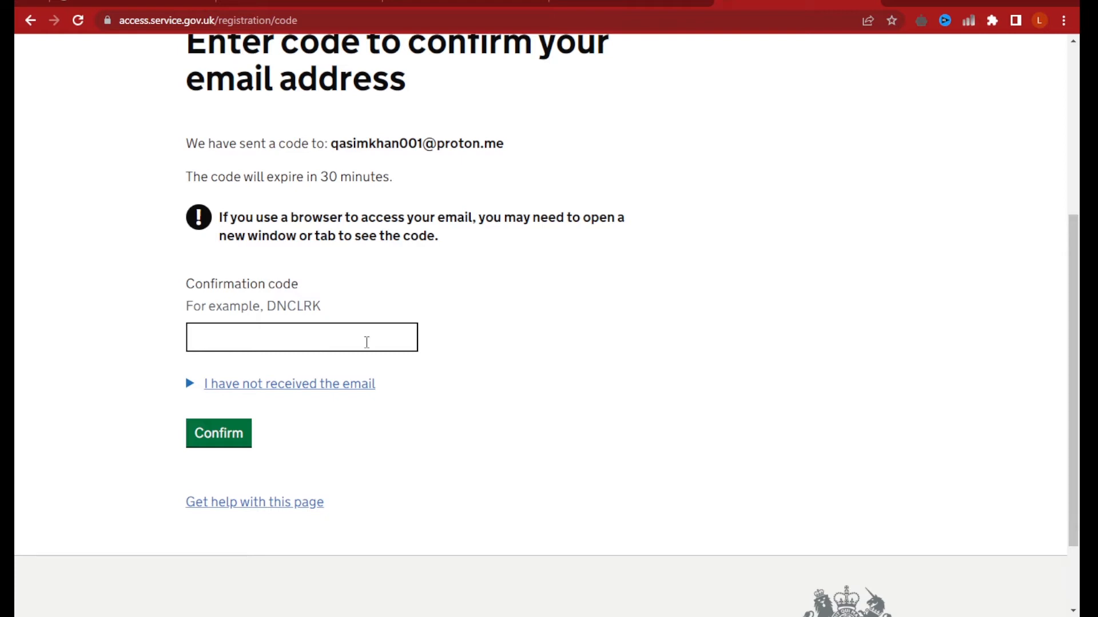
- Refresh Proton Mail, open the Government Gateway email and select the confirmation code
click(30, 4)
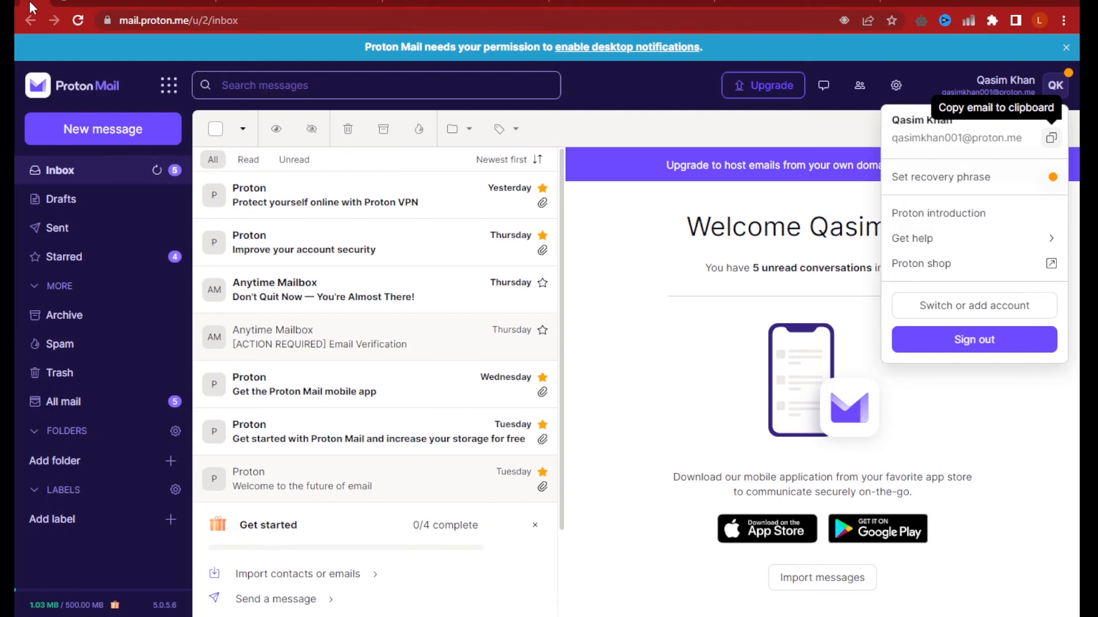
click(78, 21)
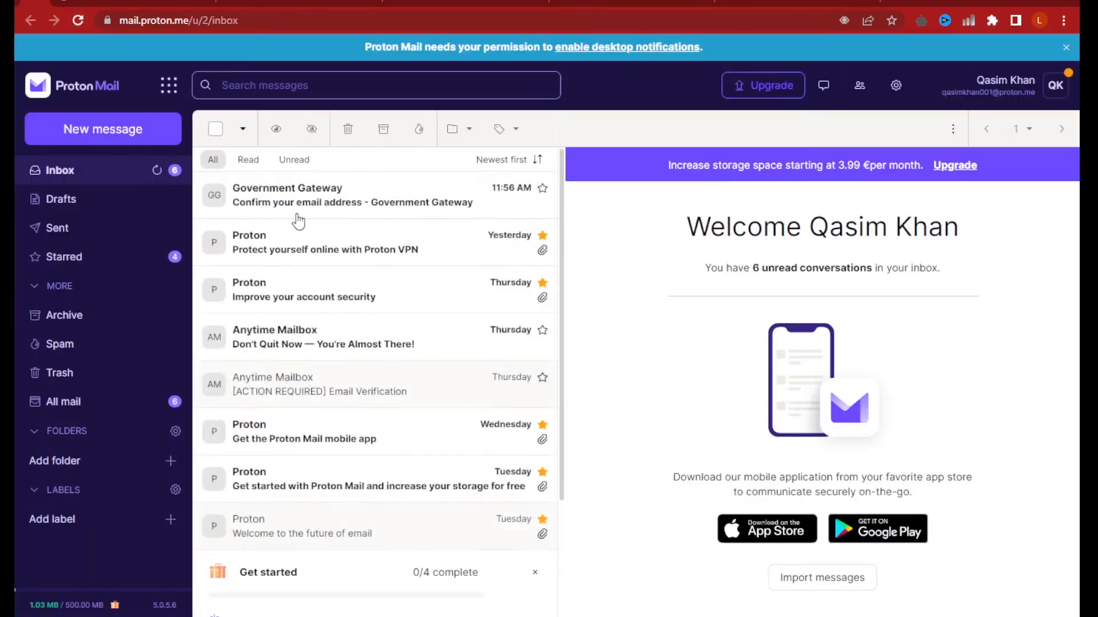
click(338, 211)
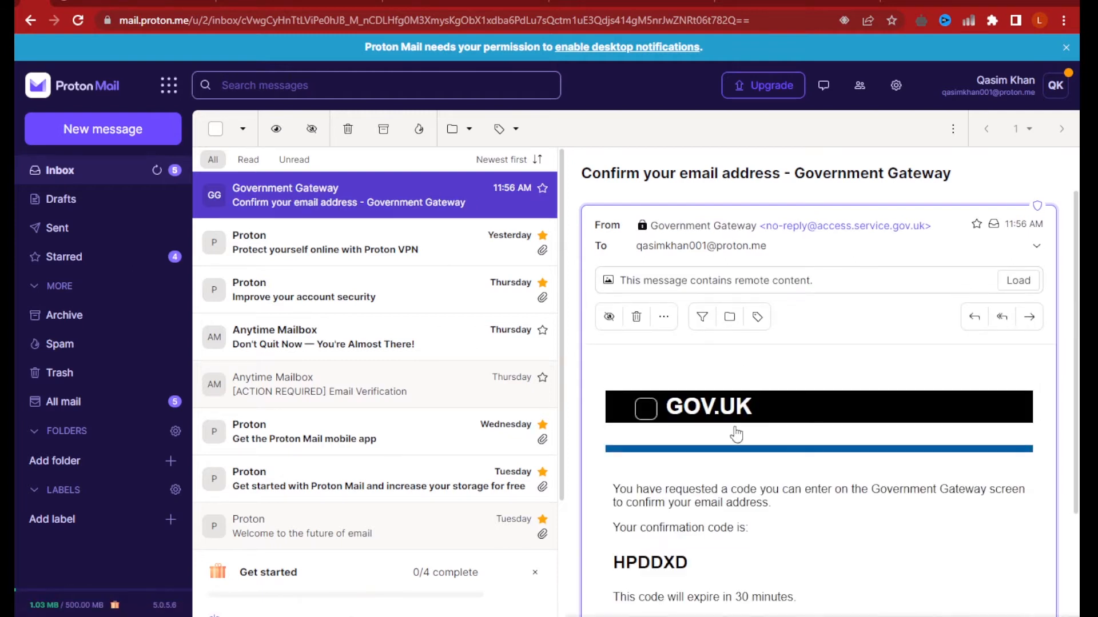
scroll(736, 434, down, 2)
double_click(635, 428)
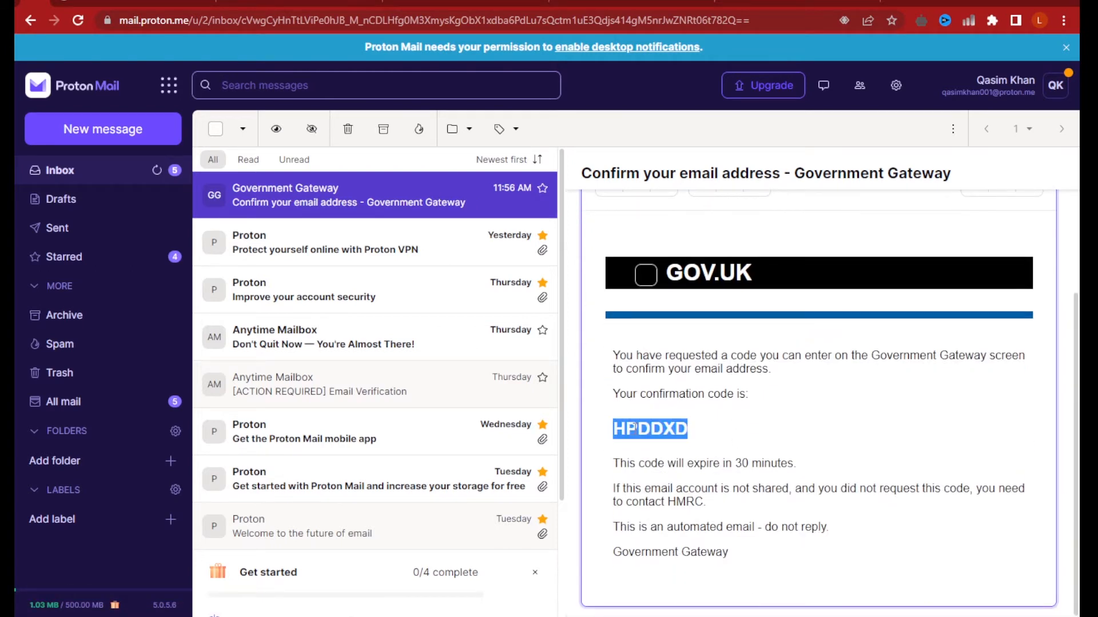
- Paste the confirmation code into GOV.UK and confirm the email address
click(773, 7)
click(284, 344)
key(ctrl+v)
click(228, 431)
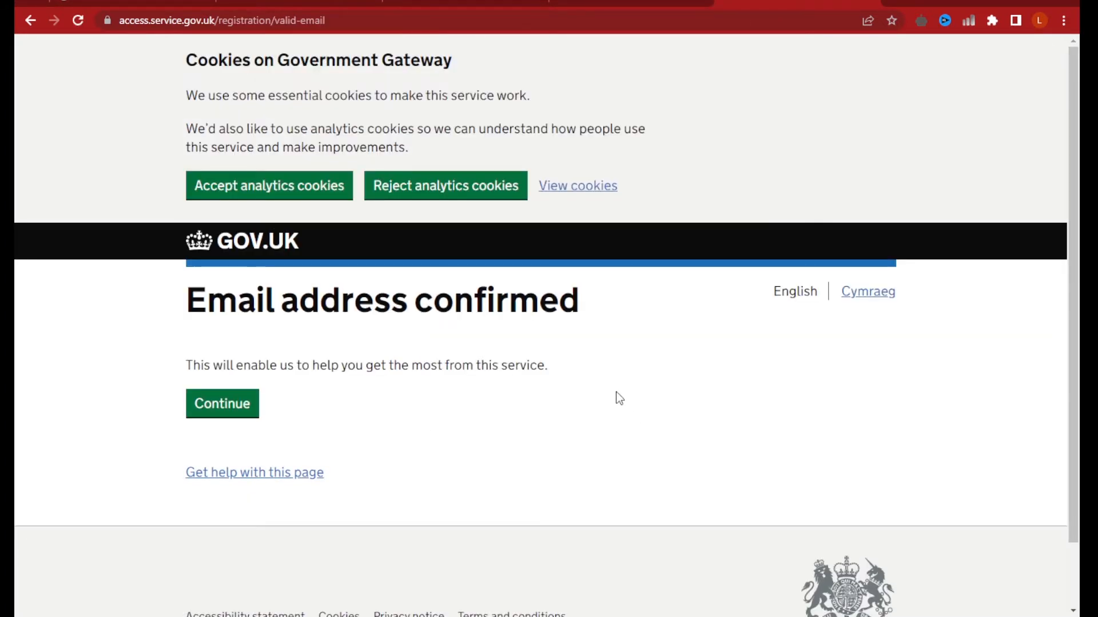
- Enter the applicant's full name on the Government Gateway sign-up and submit it
click(243, 408)
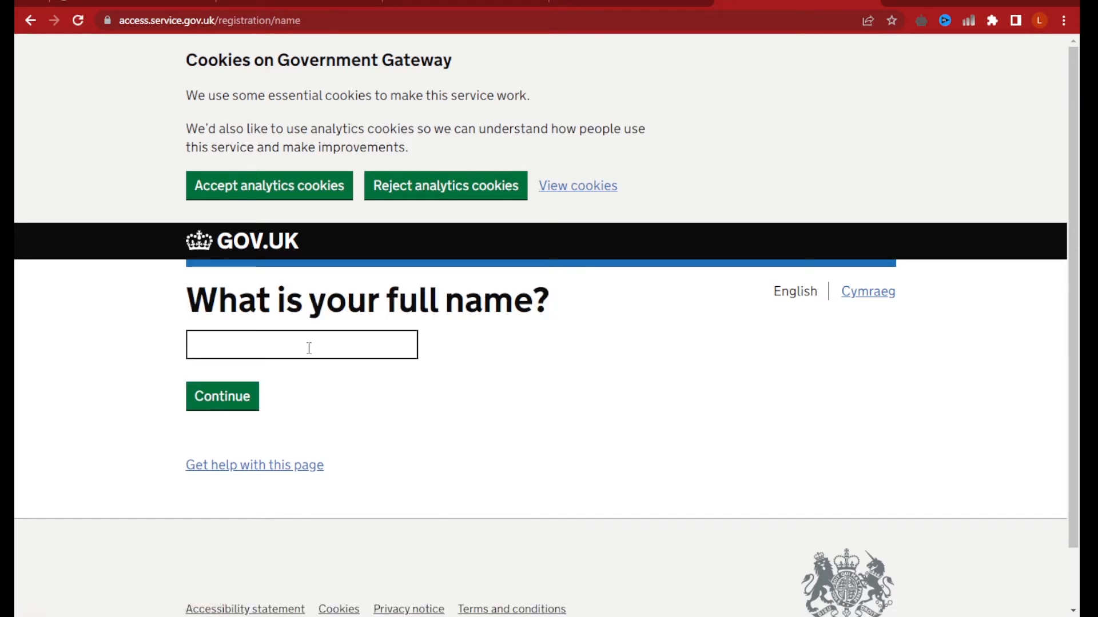
click(309, 348)
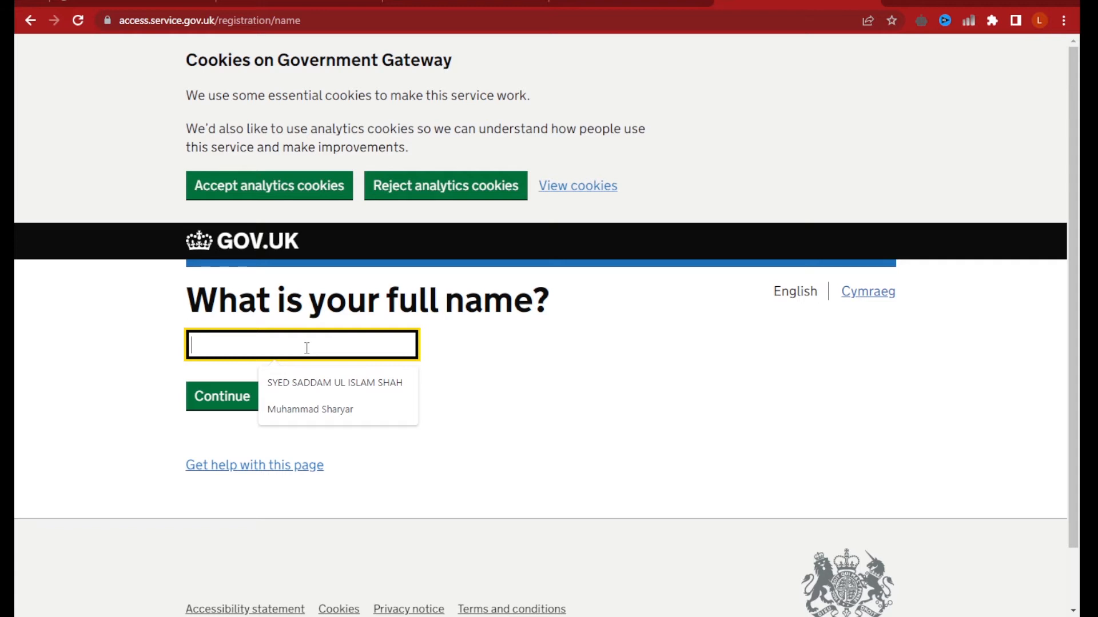
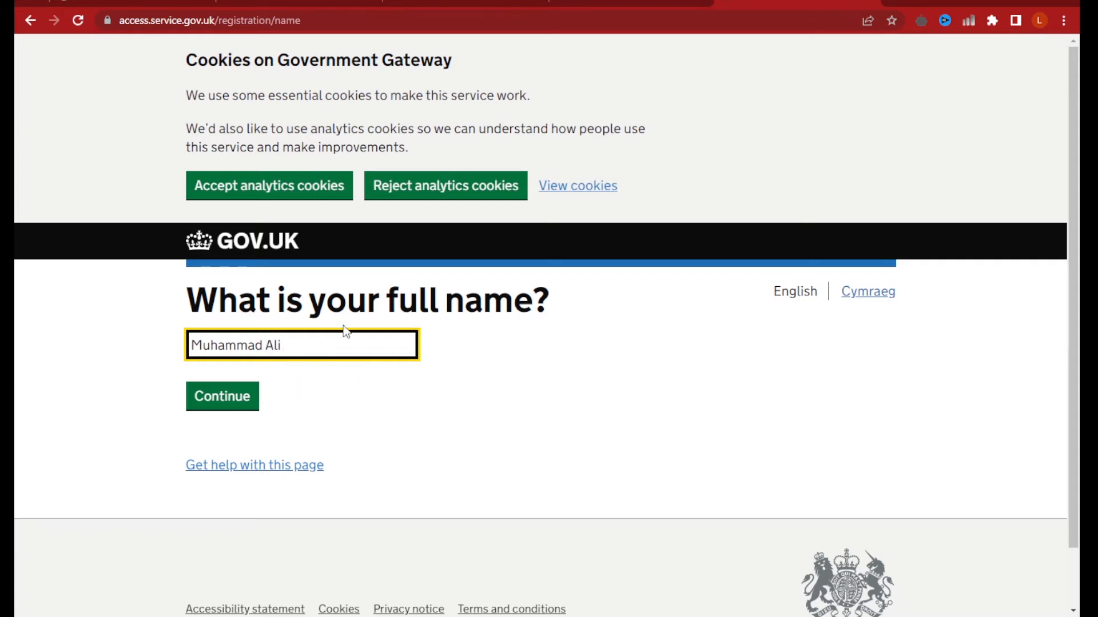
click(545, 377)
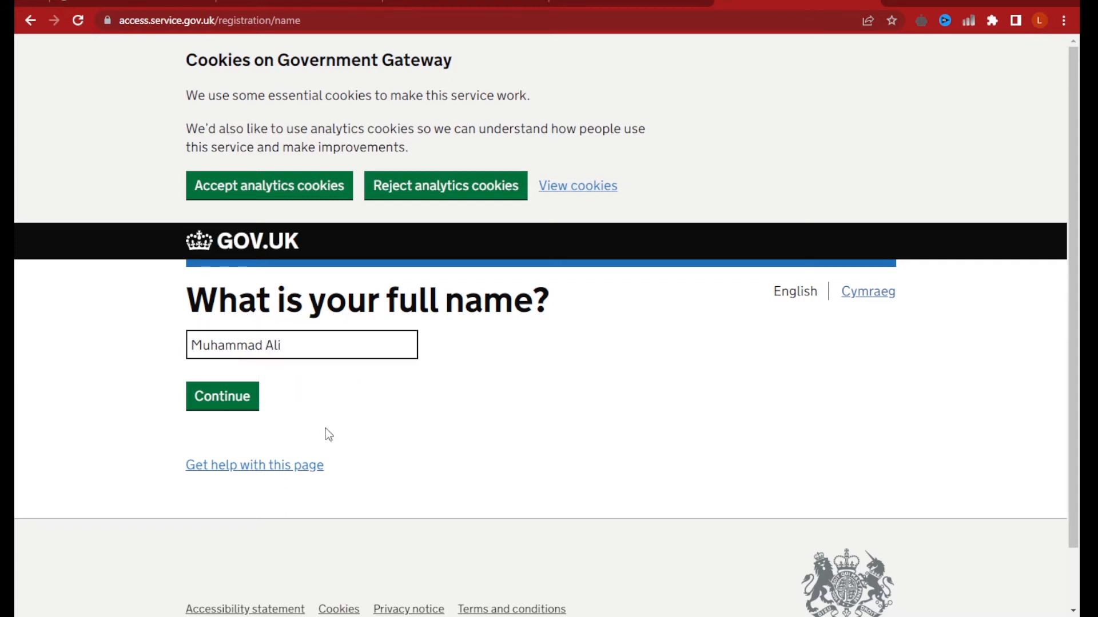
click(223, 400)
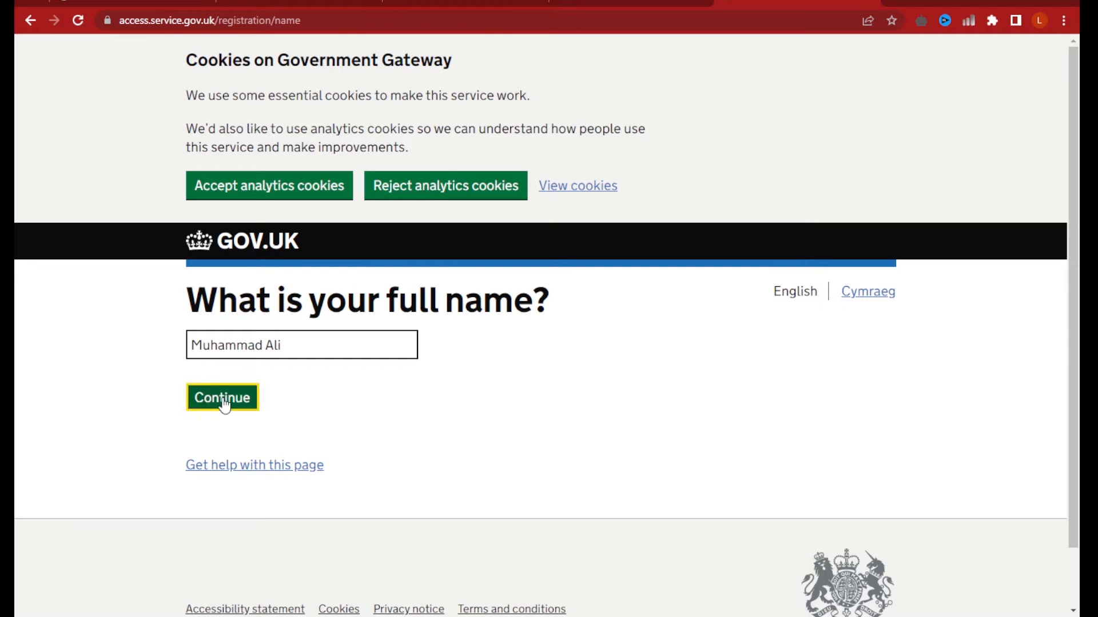
scroll(469, 376, down, 4)
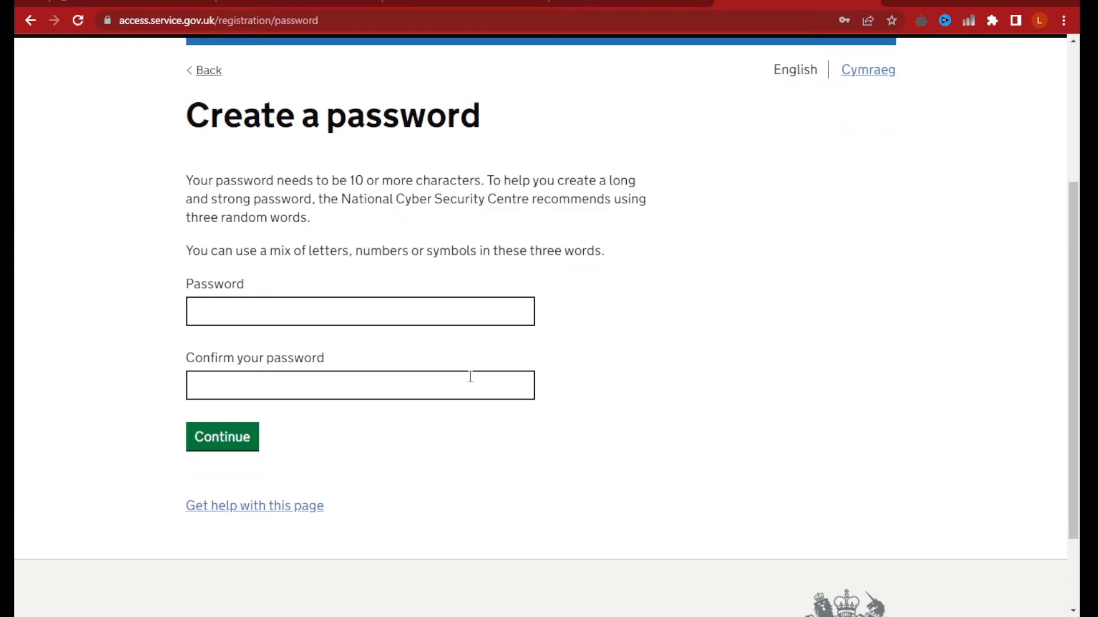
- Enter and confirm a 7-character password, which is rejected as too short
click(313, 306)
text(•••••••)
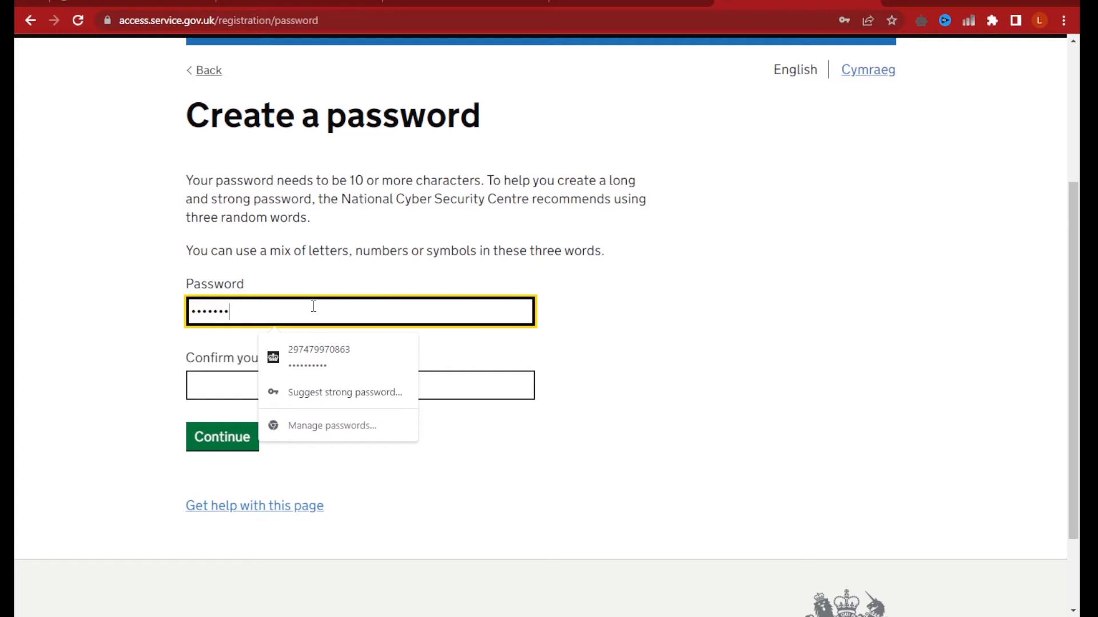
click(205, 378)
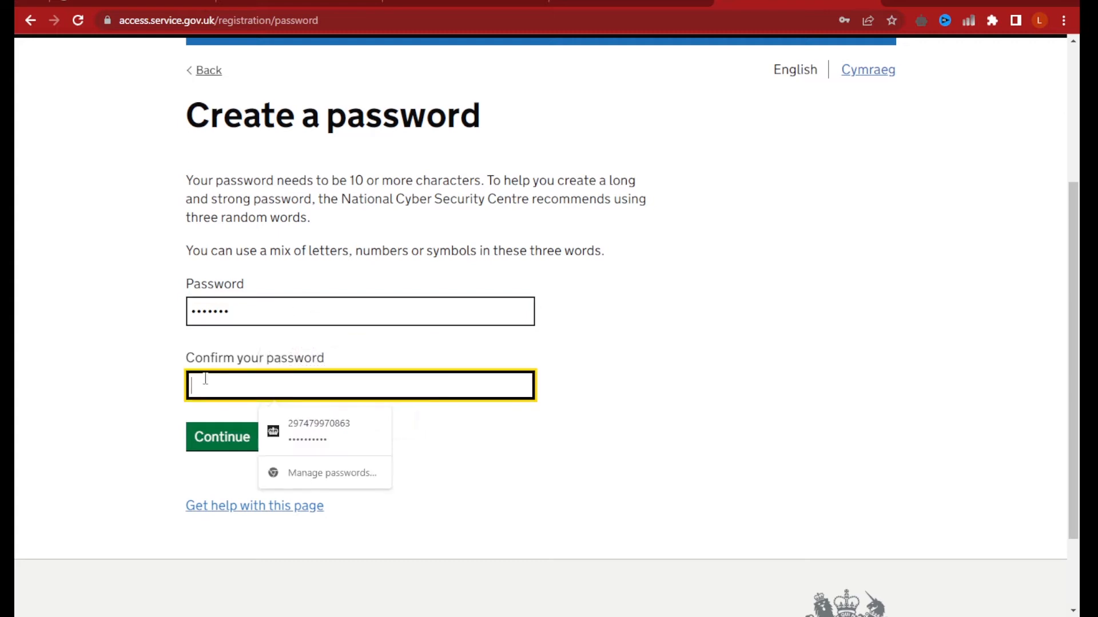
text(•••••••)
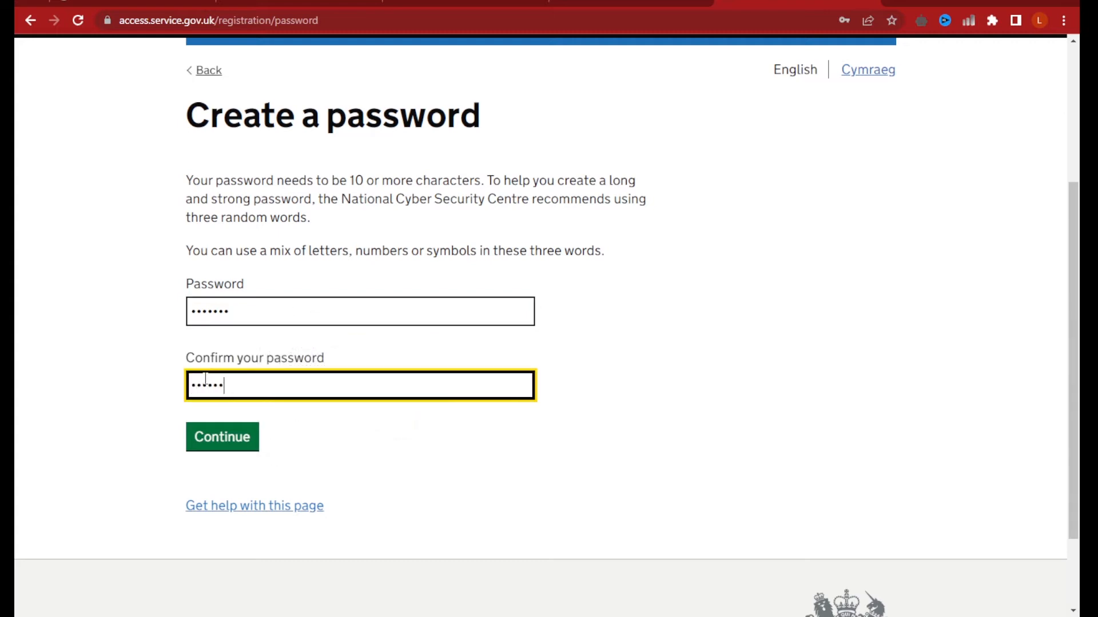
click(243, 444)
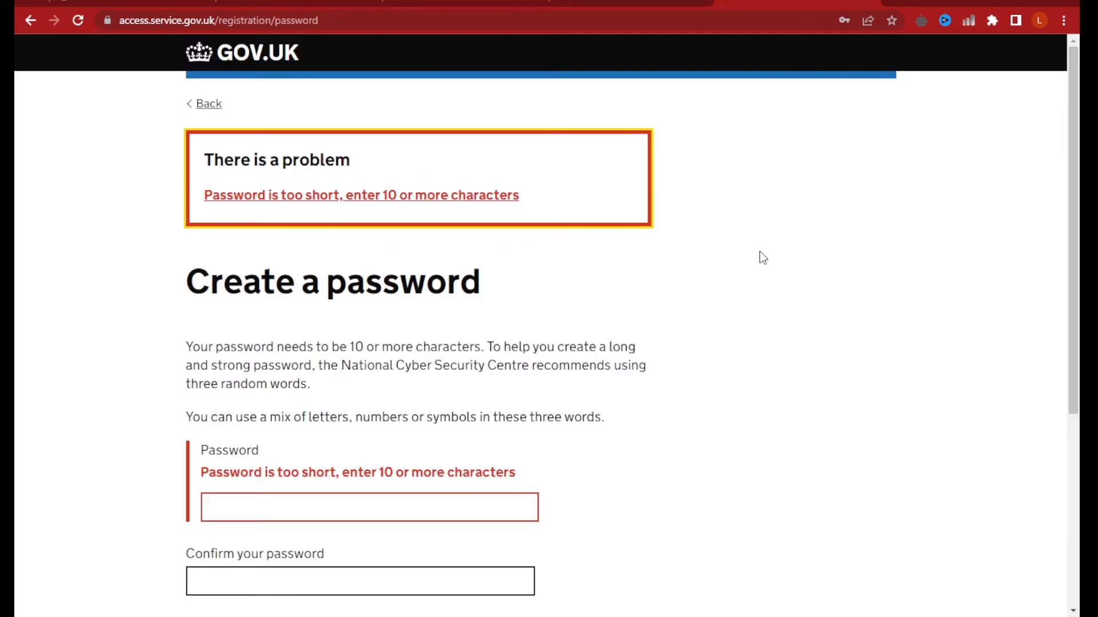
scroll(760, 255, down, 4)
- Retype the 7-character password in both fields and resubmit it
click(259, 285)
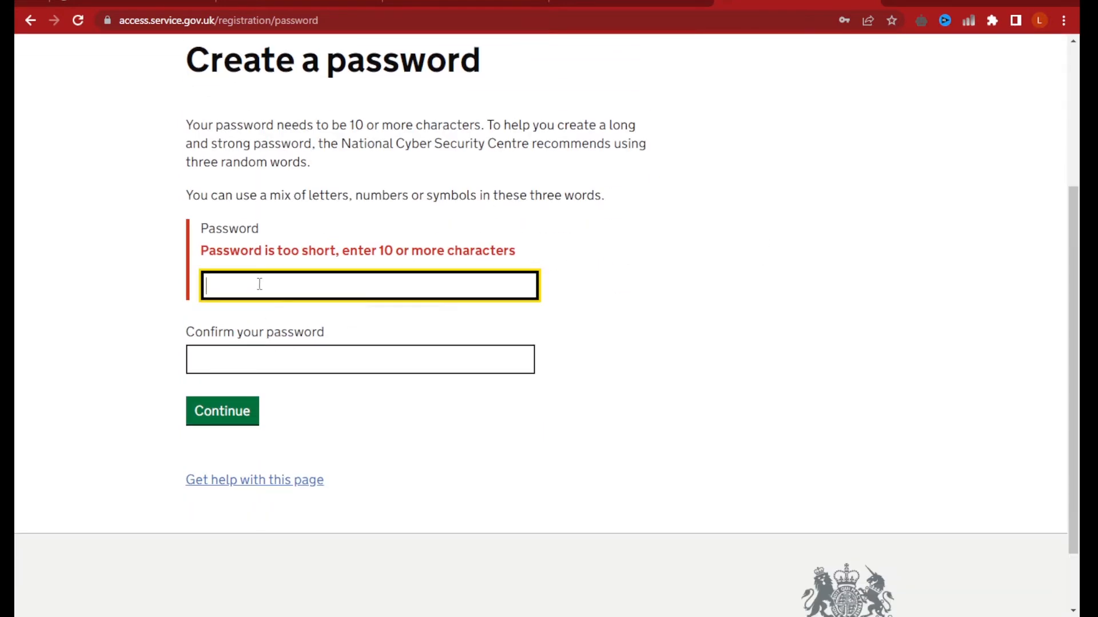
text(•••••••)
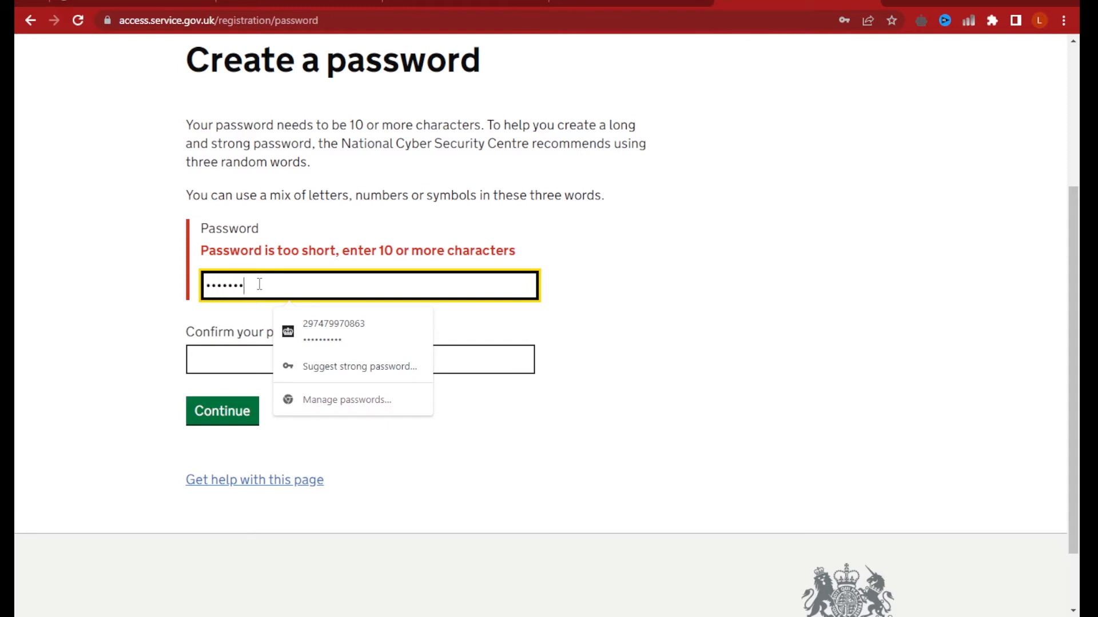
click(216, 360)
text(•••••••)
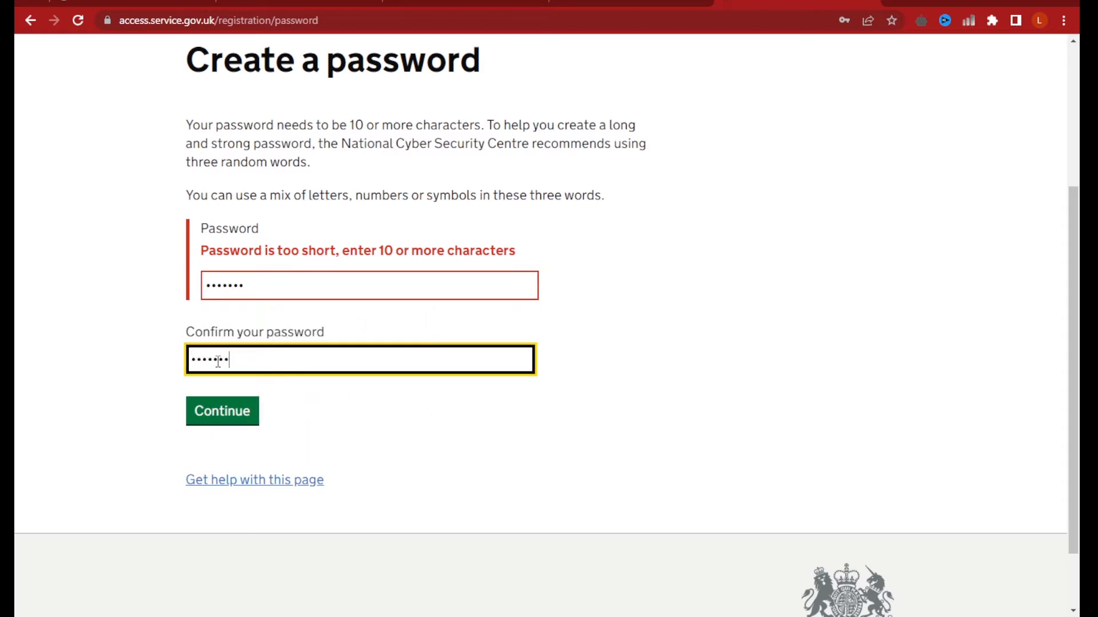
scroll(307, 407, up, 1)
click(437, 476)
click(211, 487)
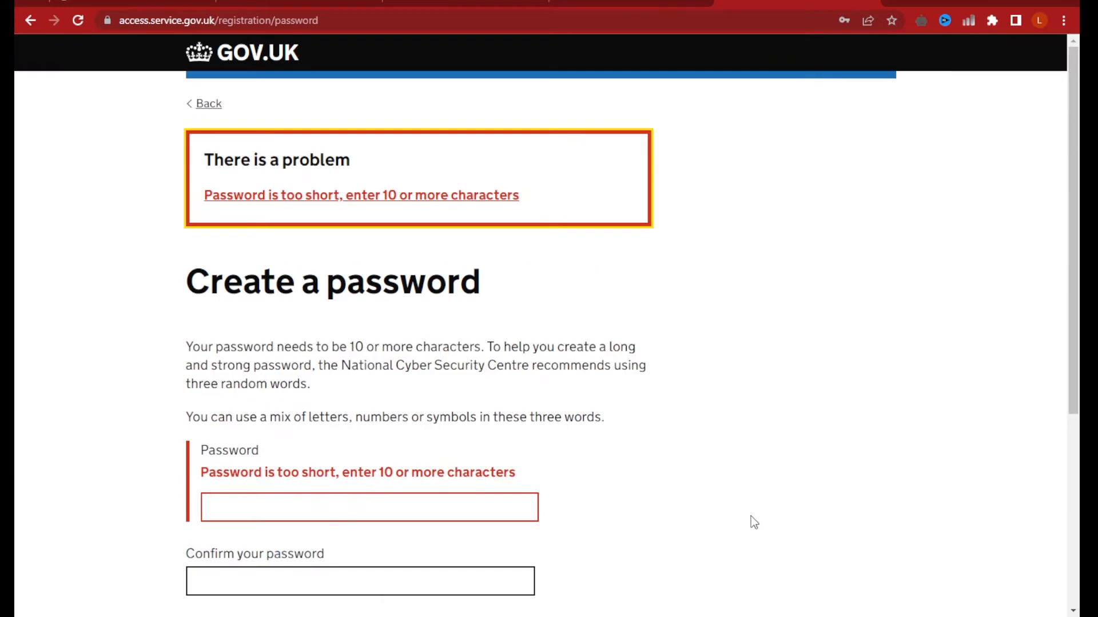
scroll(750, 517, down, 3)
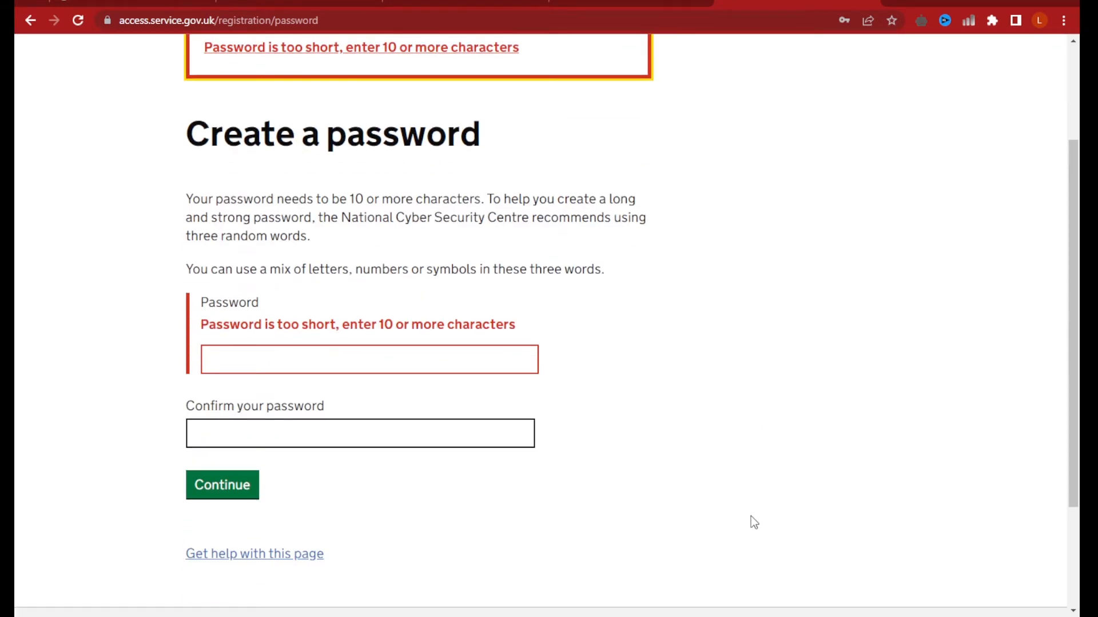
- Enter and confirm a 12-character password and submit it
click(251, 357)
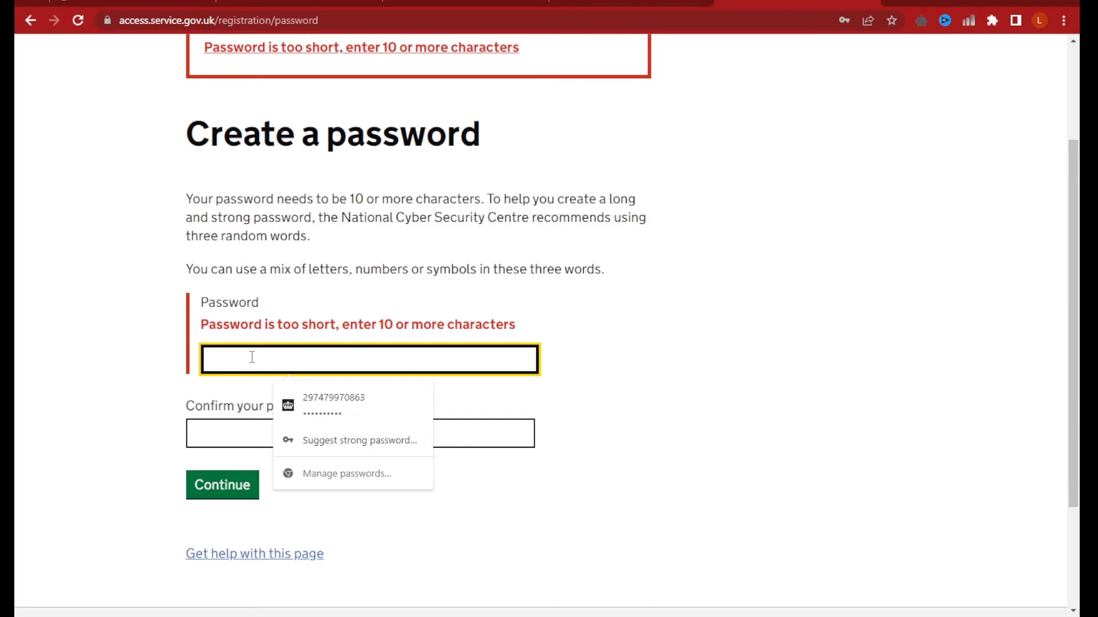
text(************)
click(231, 440)
text(***)
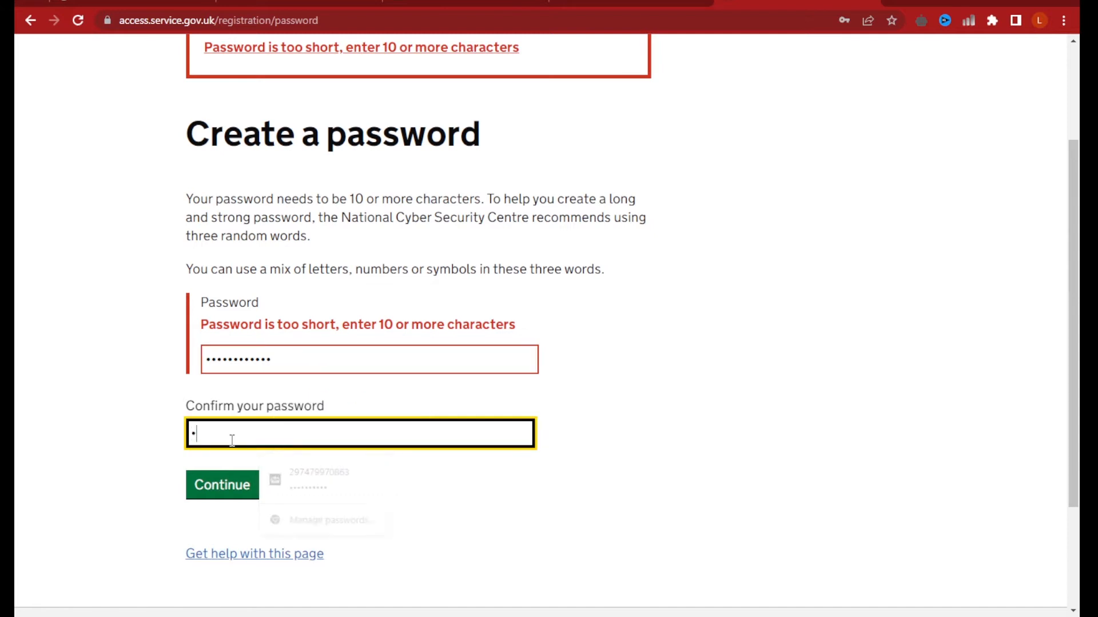
text(*********)
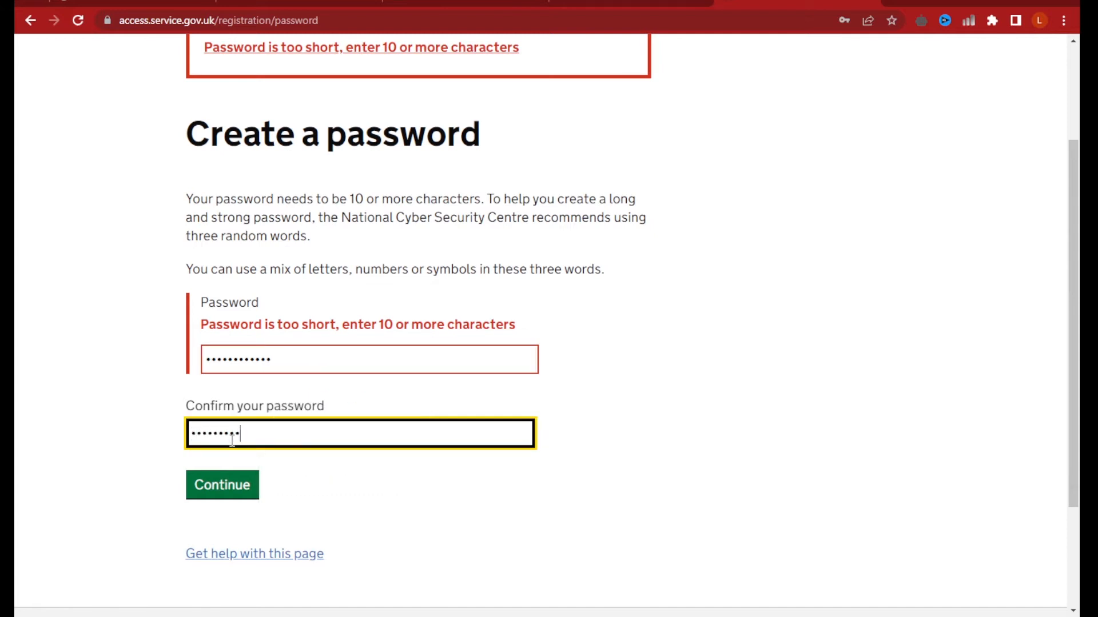
click(232, 485)
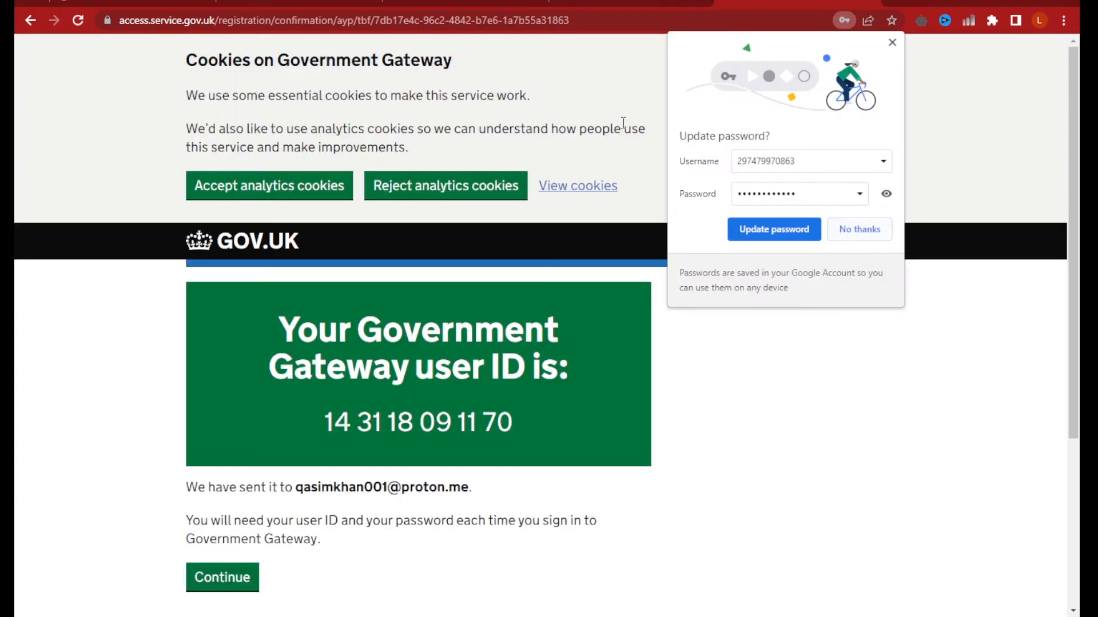
- Dismiss Chrome's password prompt and copy the new Government Gateway user ID
click(861, 231)
scroll(835, 325, down, 4)
scroll(821, 372, up, 1)
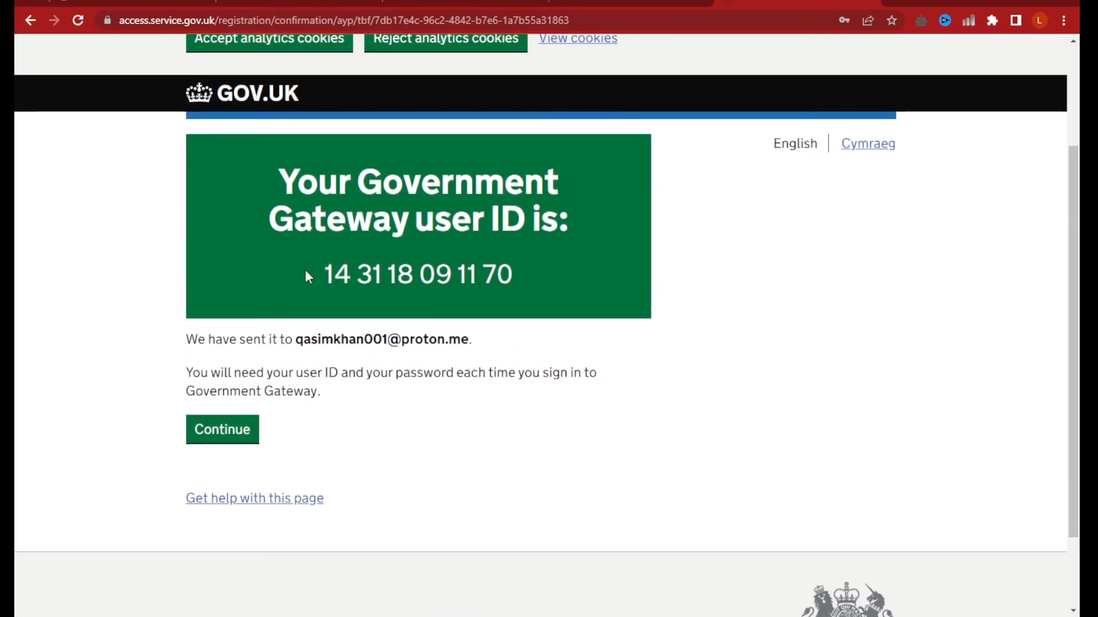
drag(314, 269, 529, 273)
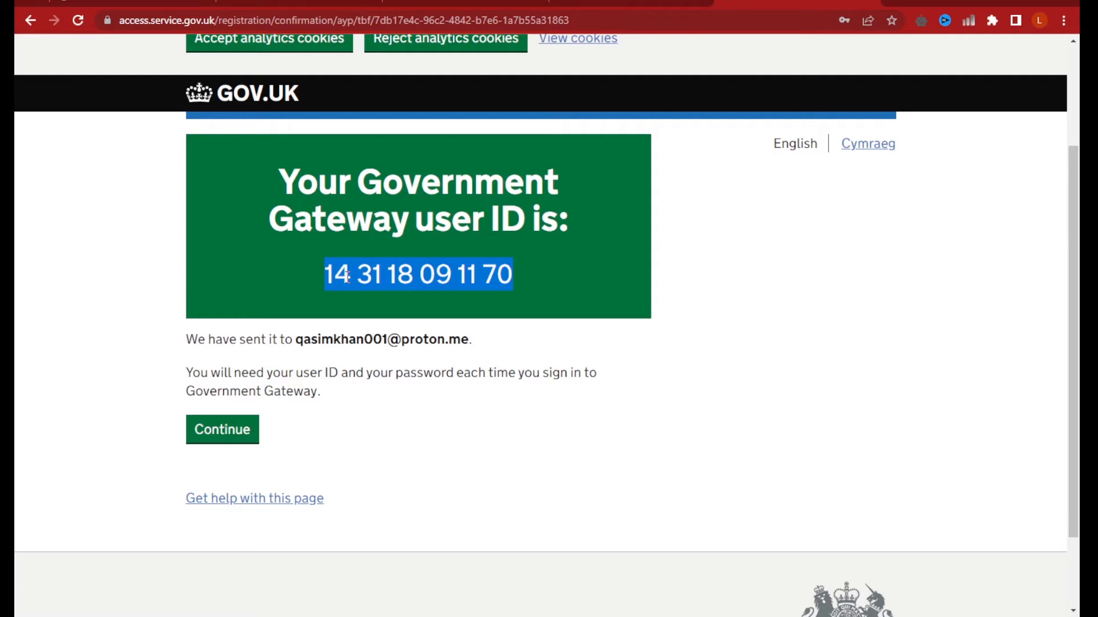
- Check the user ID email in Proton Mail, then continue past the user ID confirmation page
click(23, 5)
click(314, 209)
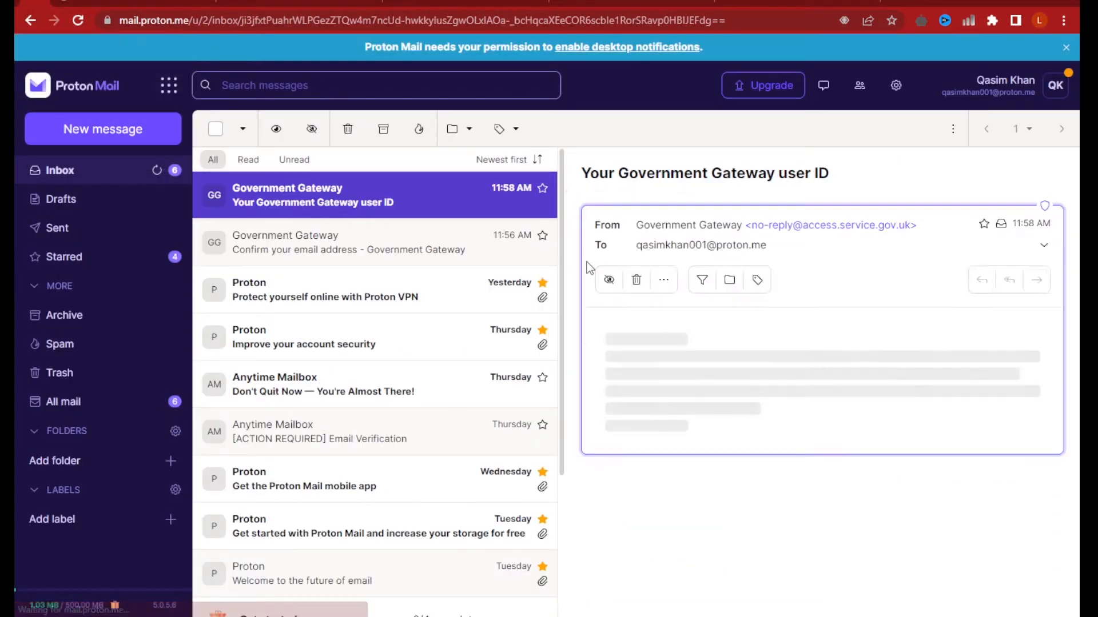
scroll(785, 456, down, 1)
scroll(785, 457, down, 1)
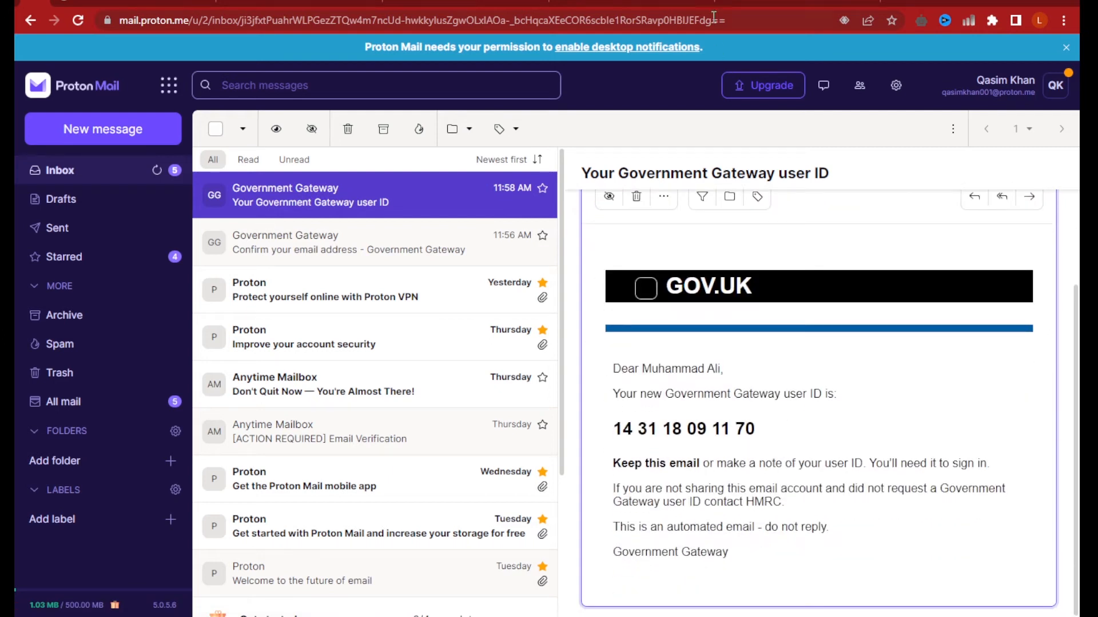
click(616, 5)
click(759, 5)
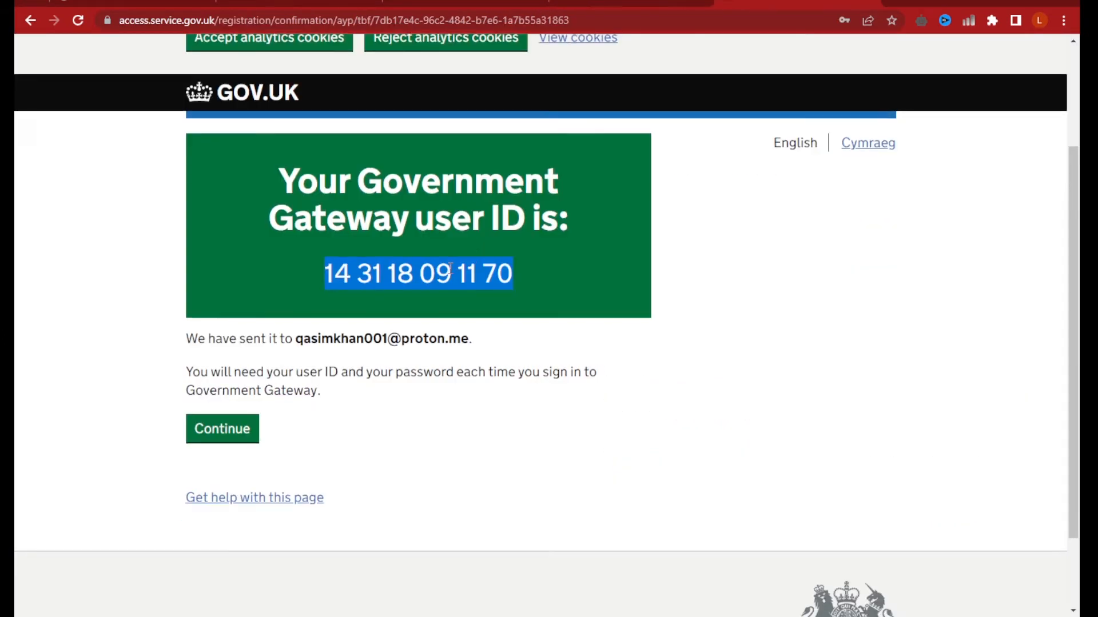
scroll(157, 323, down, 3)
click(243, 333)
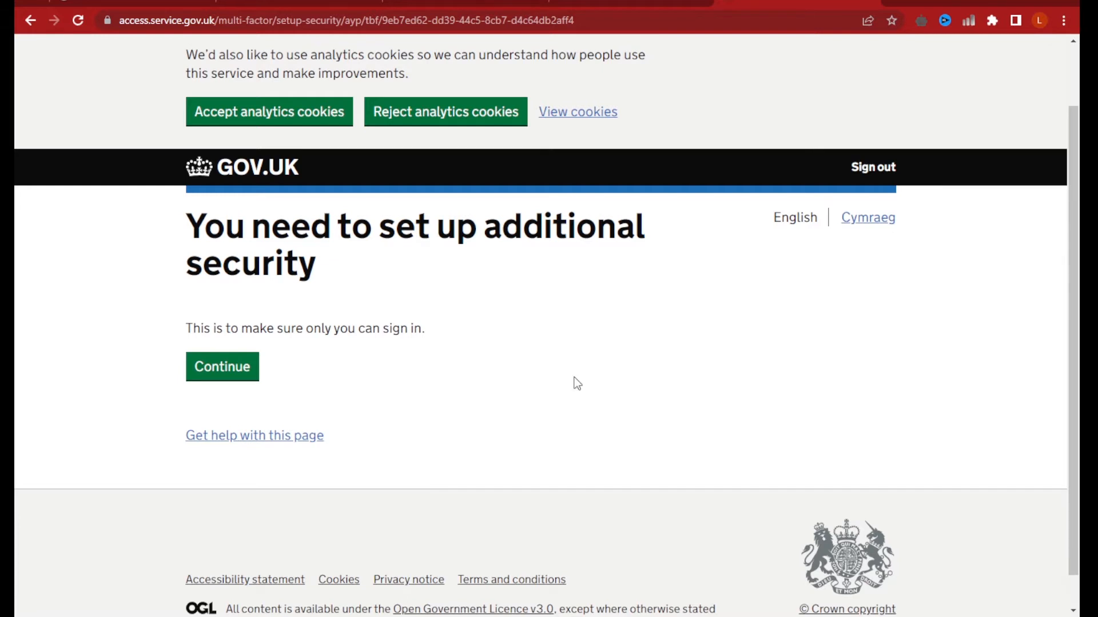
- Start additional security setup and choose Text message for receiving access codes
click(201, 368)
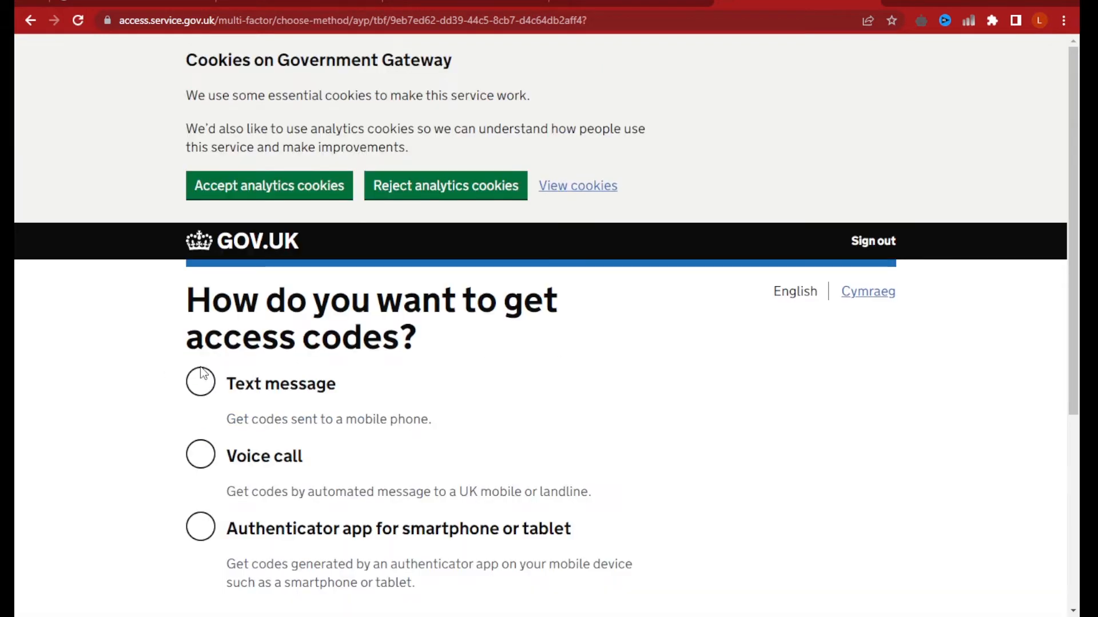
scroll(514, 419, down, 3)
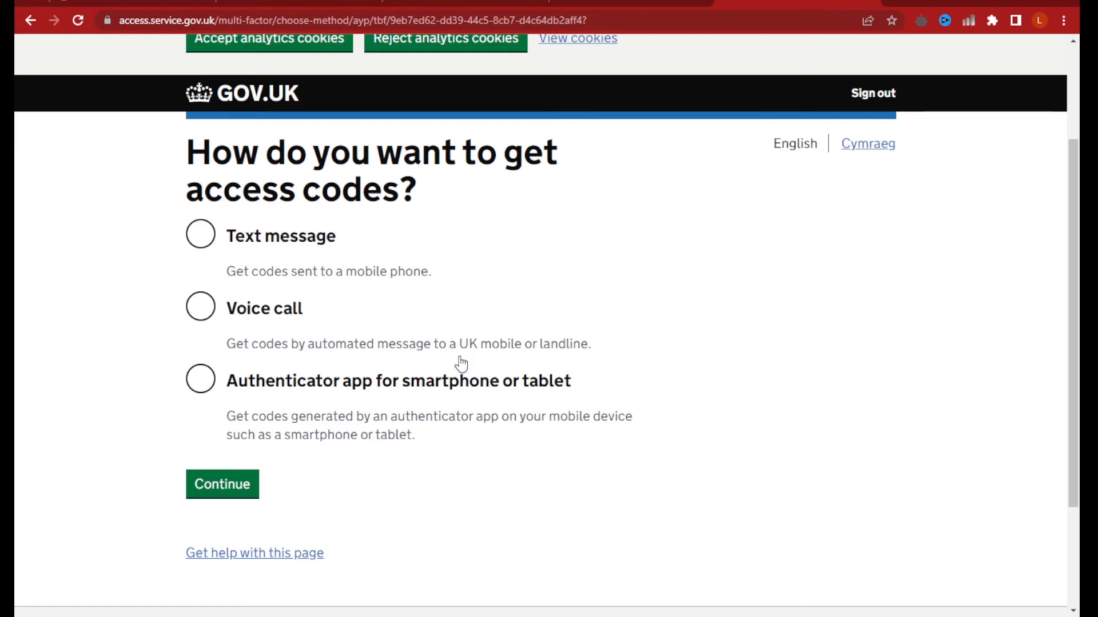
click(272, 242)
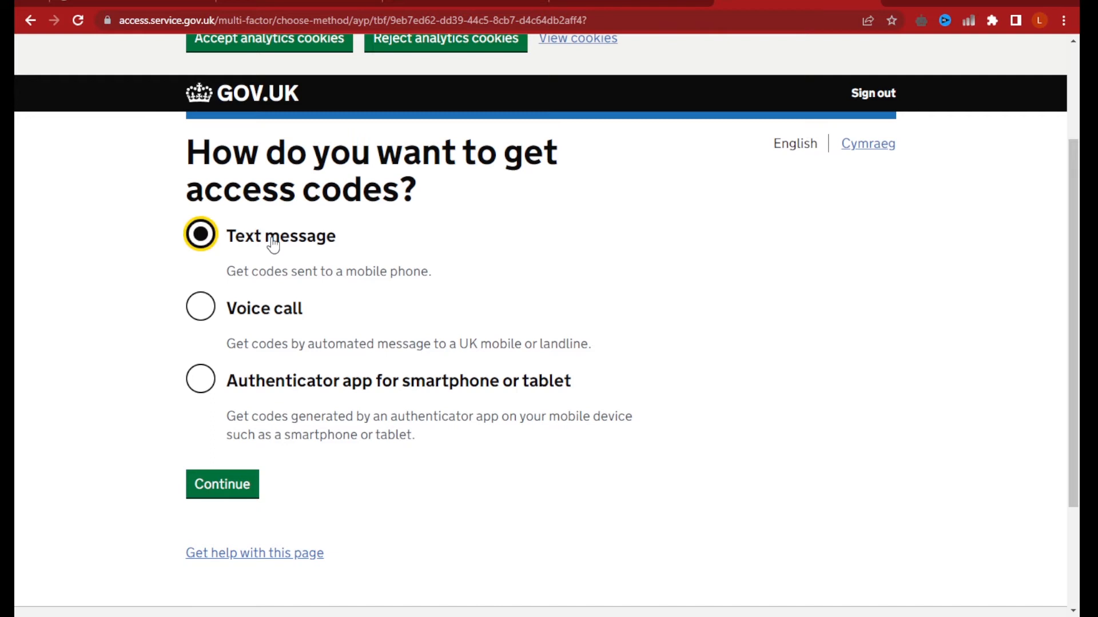
click(211, 484)
scroll(658, 389, down, 3)
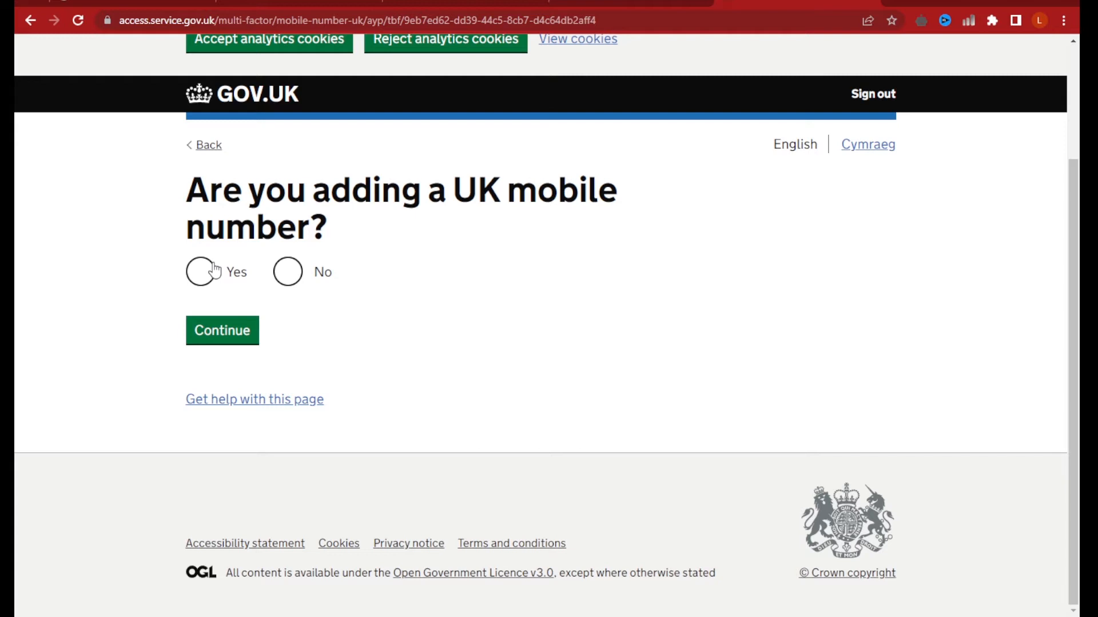
- Answer No to adding a UK mobile number
click(295, 282)
click(221, 329)
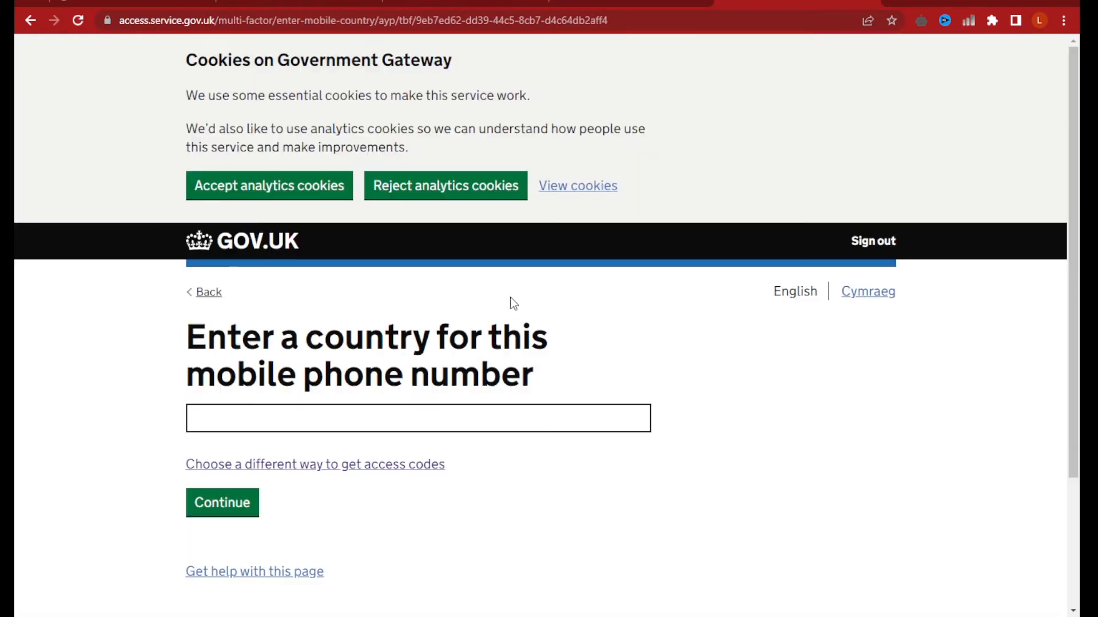
scroll(507, 300, down, 2)
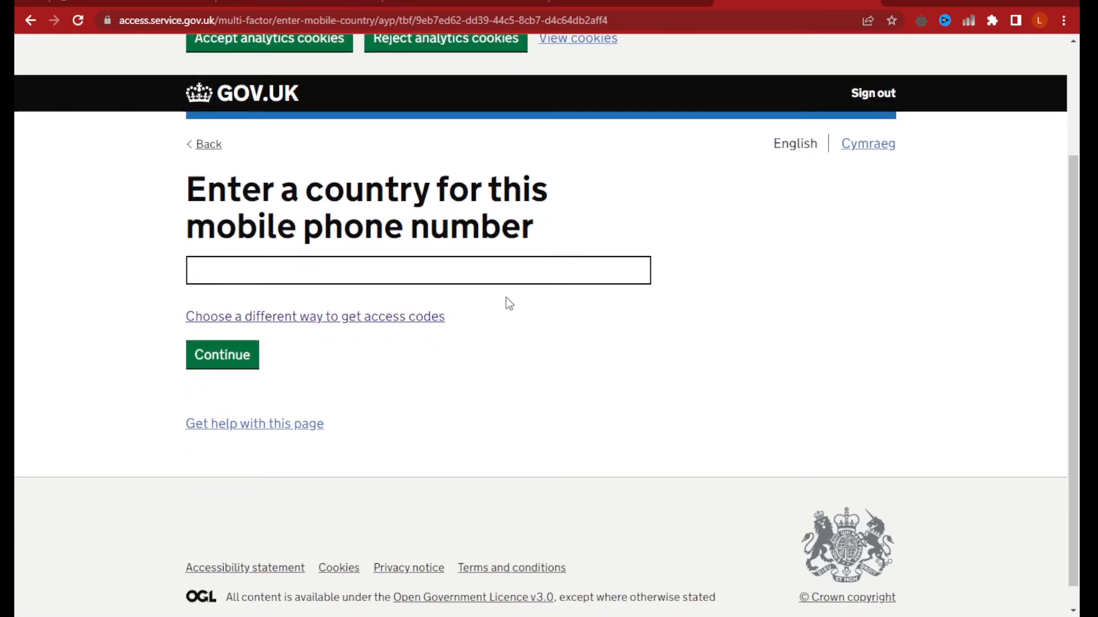
- Set the phone country to Pakistan (+92) and send an access code to the mobile
click(326, 277)
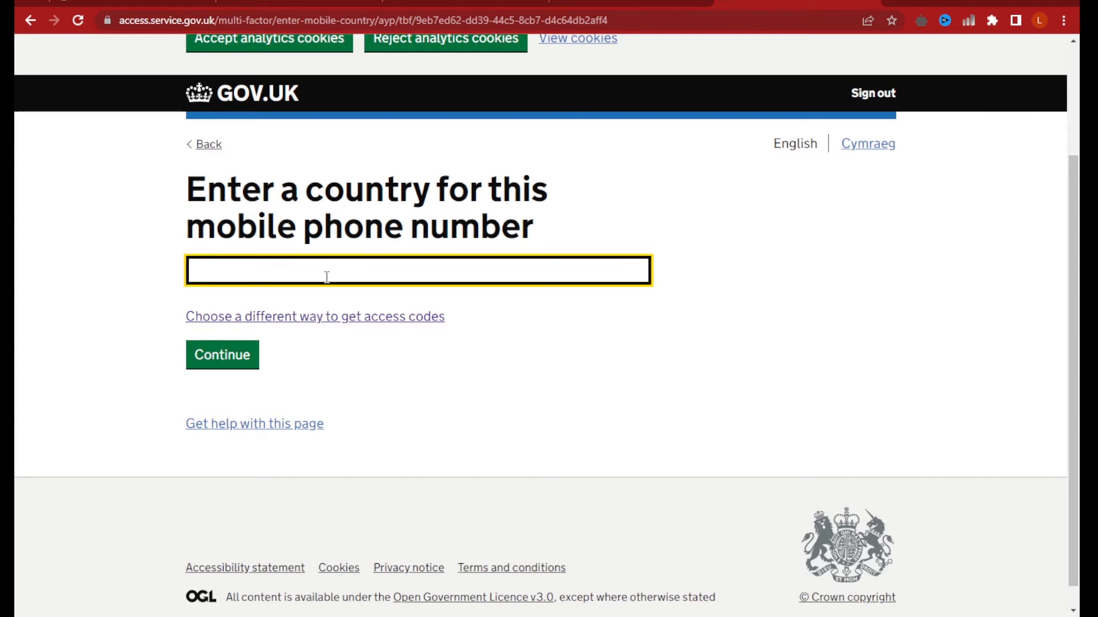
text(Pak)
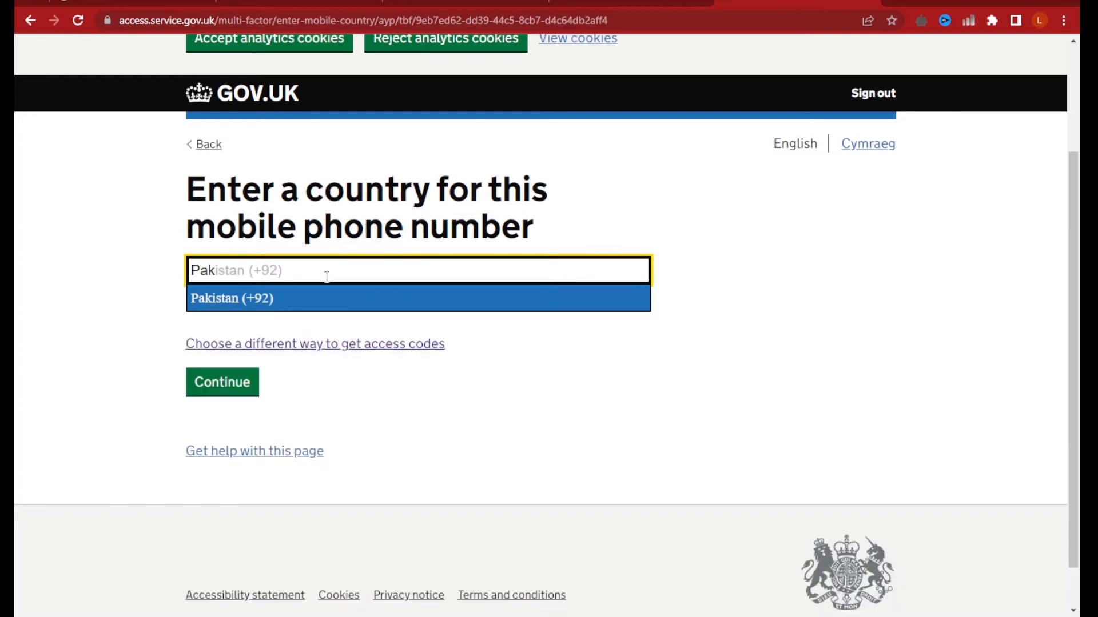
click(309, 297)
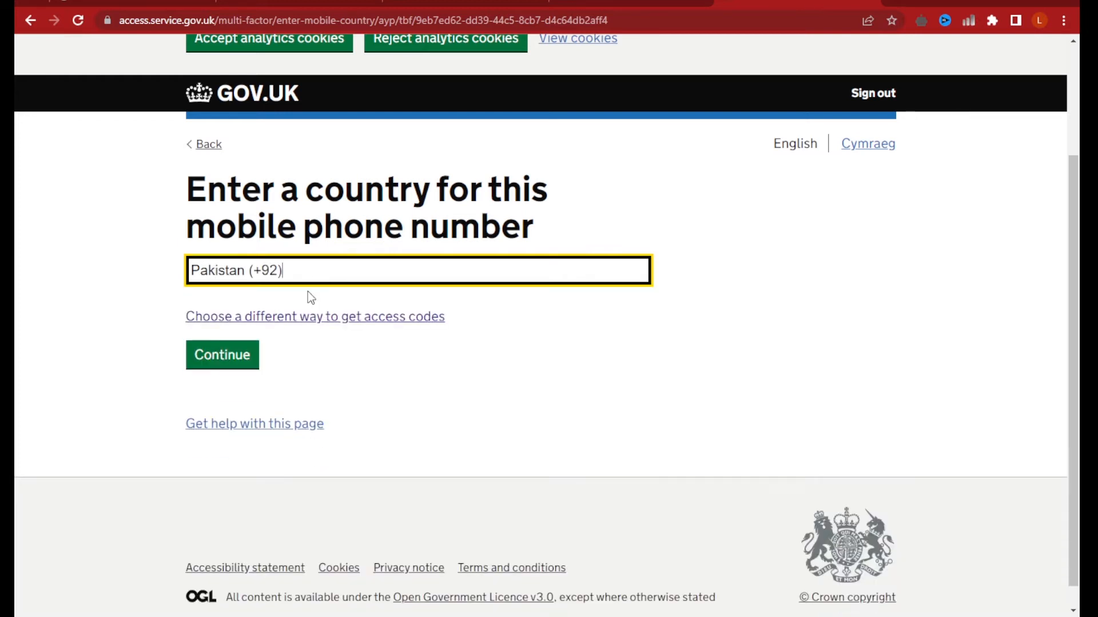
click(223, 359)
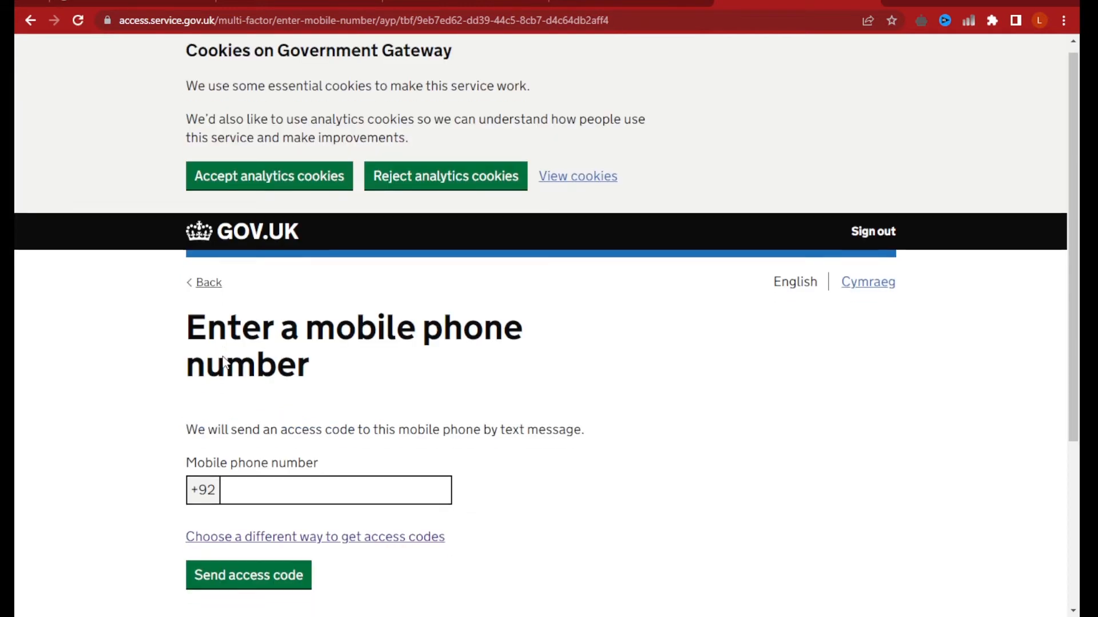
scroll(241, 346, down, 4)
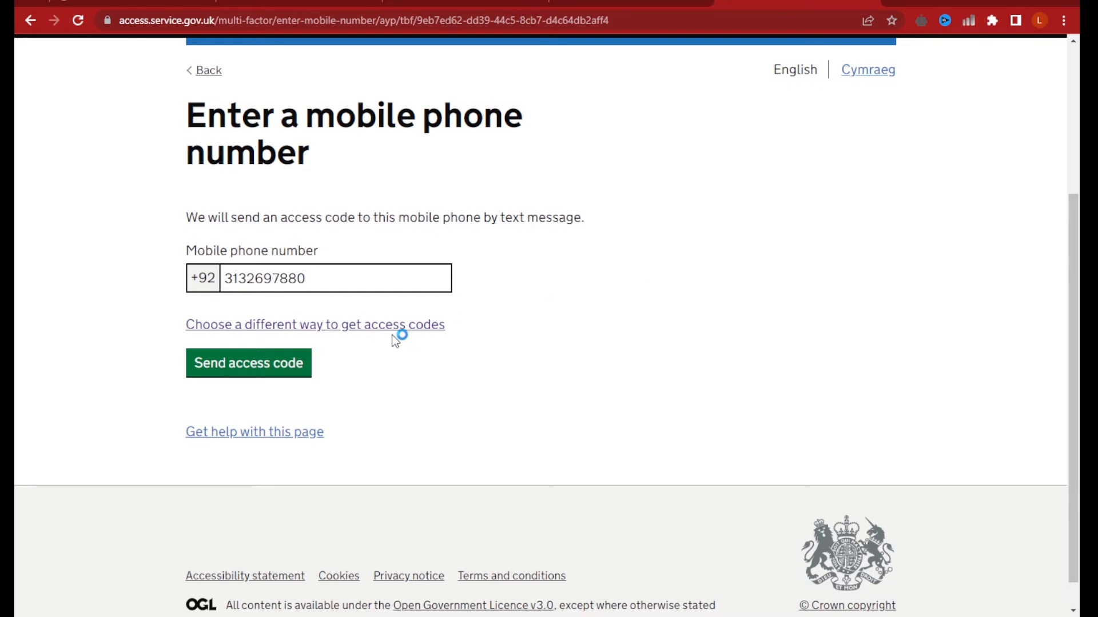
click(280, 365)
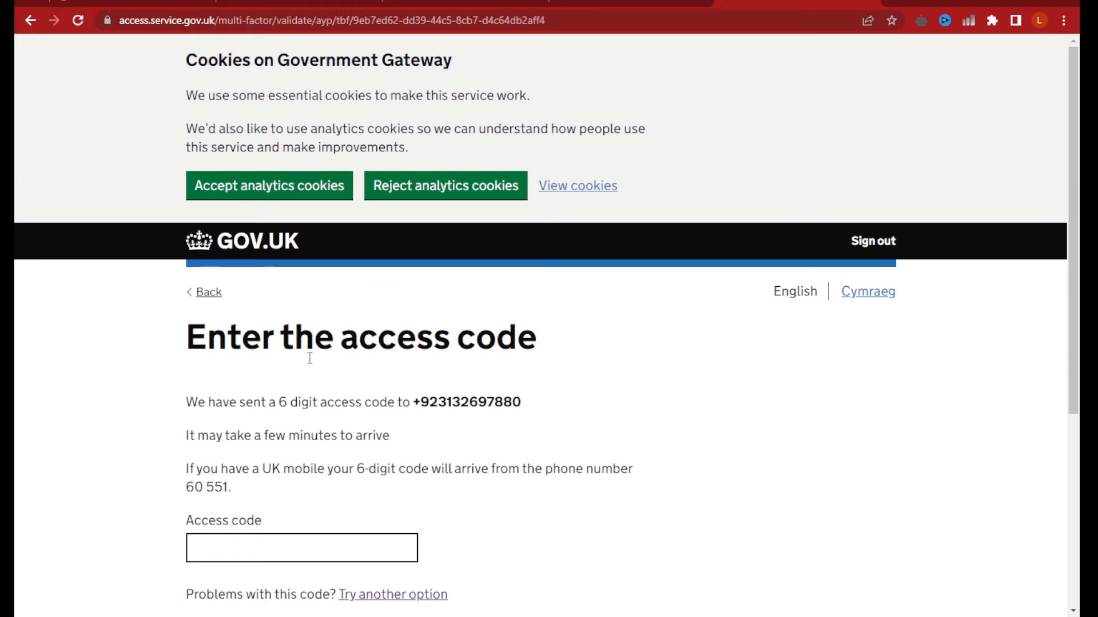
- Enter the six-digit access code from the text message and submit it
scroll(306, 359, down, 4)
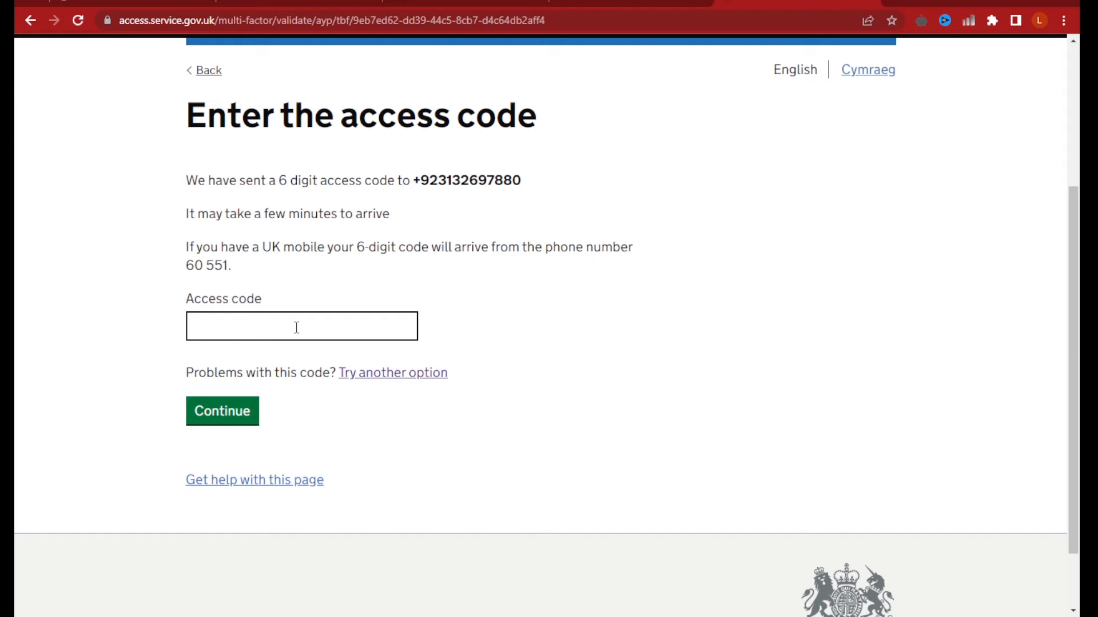
click(297, 328)
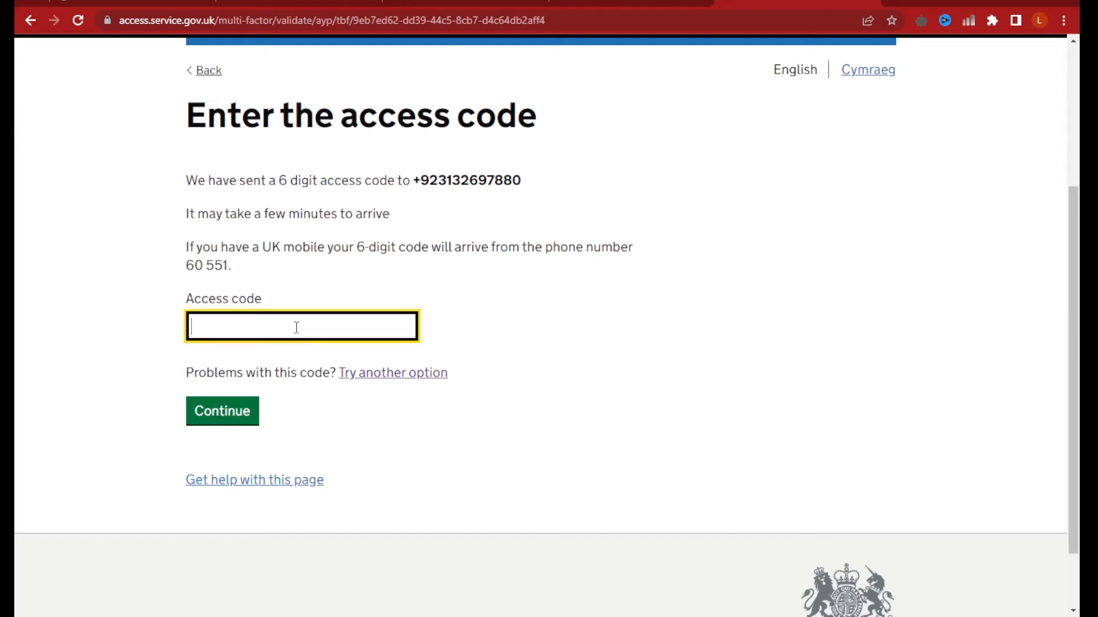
scroll(296, 328, up, 1)
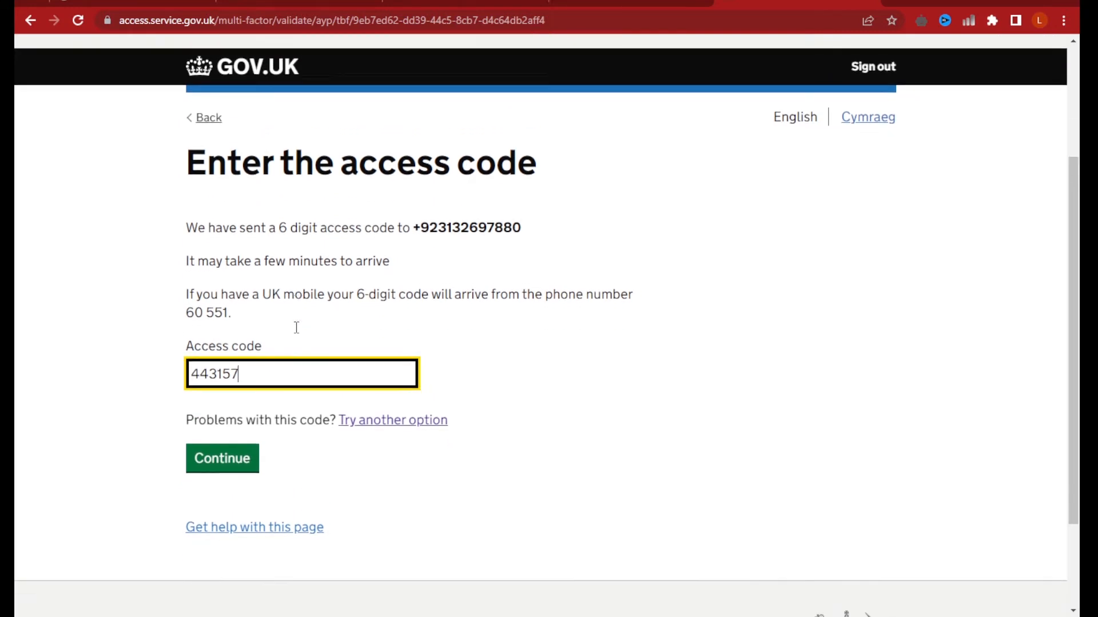
scroll(296, 327, down, 2)
click(231, 335)
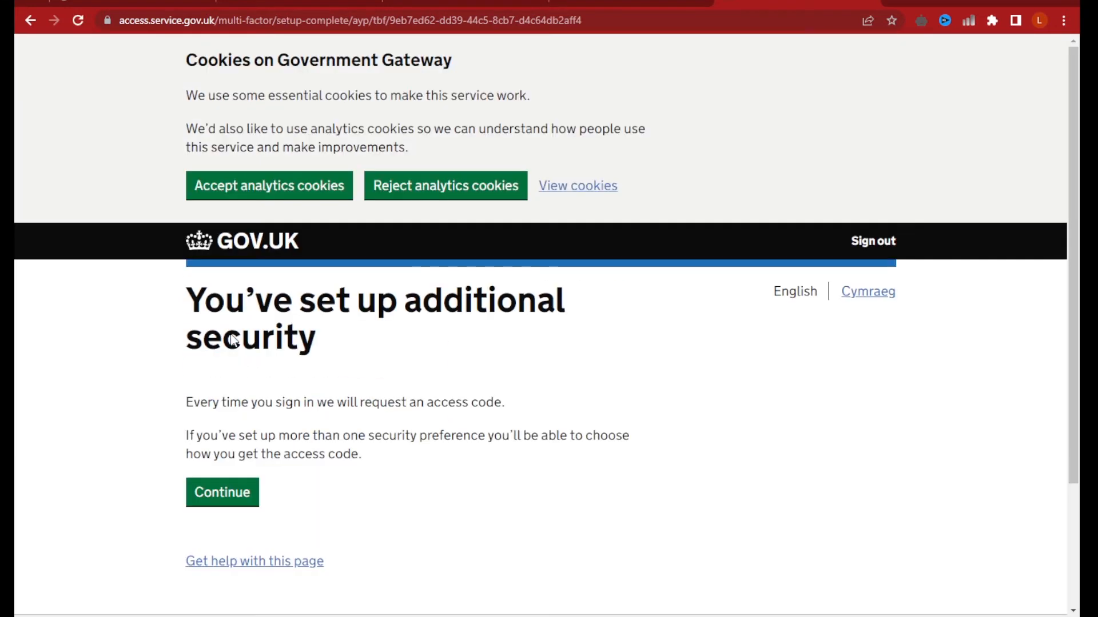
scroll(232, 340, down, 1)
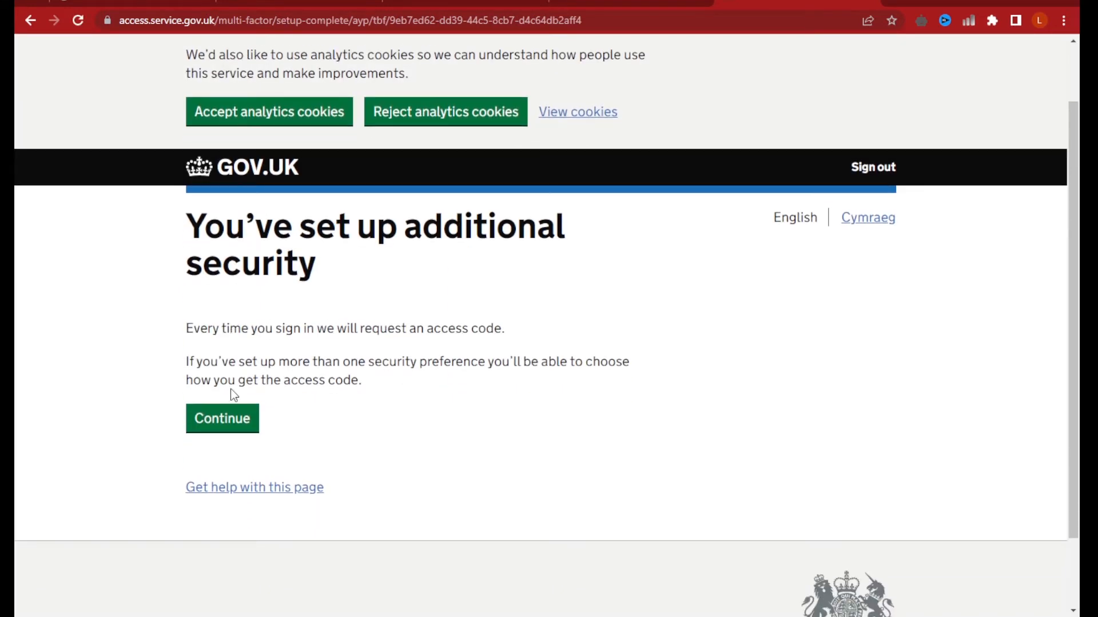
- Use the existing email address for the company registration application
click(240, 416)
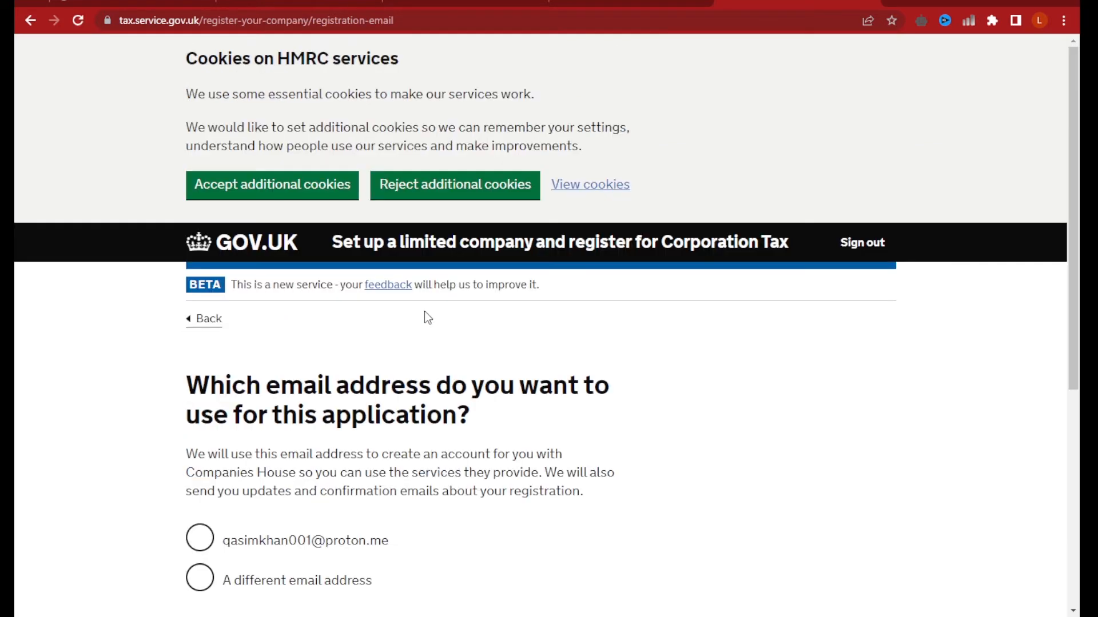
scroll(424, 311, down, 3)
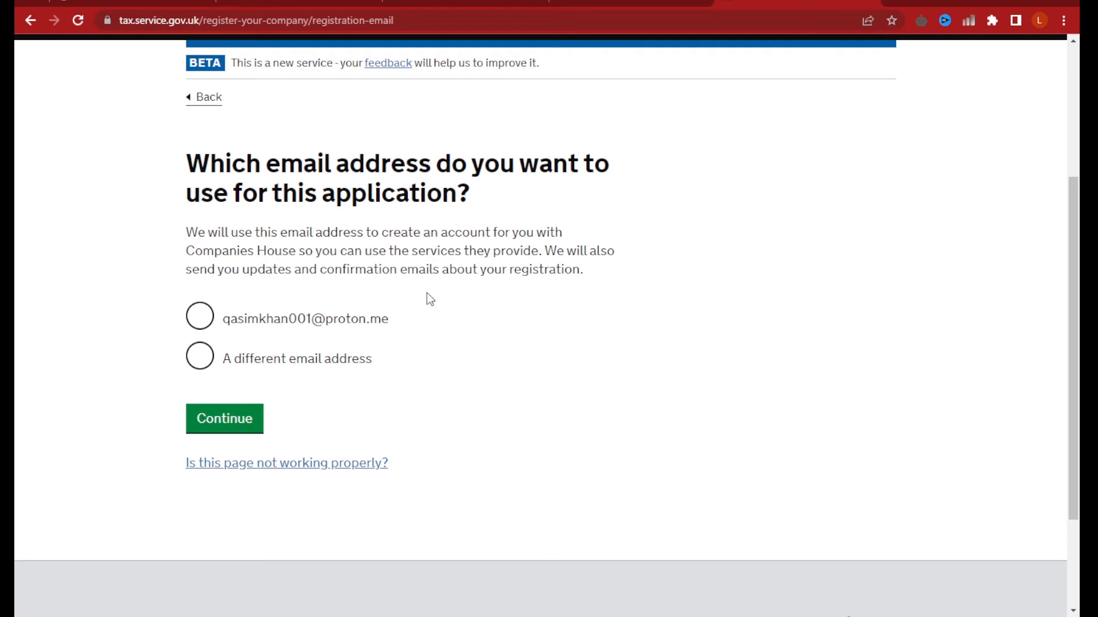
click(303, 319)
click(217, 426)
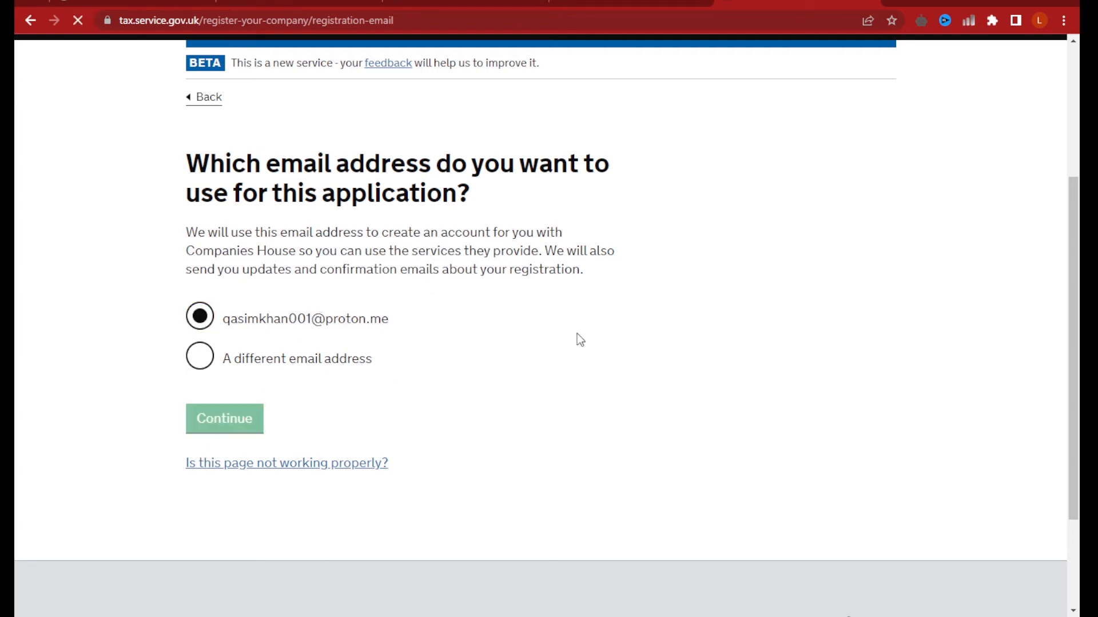
- Give your role as Company director and answer No to Community Interest Company
scroll(587, 330, down, 2)
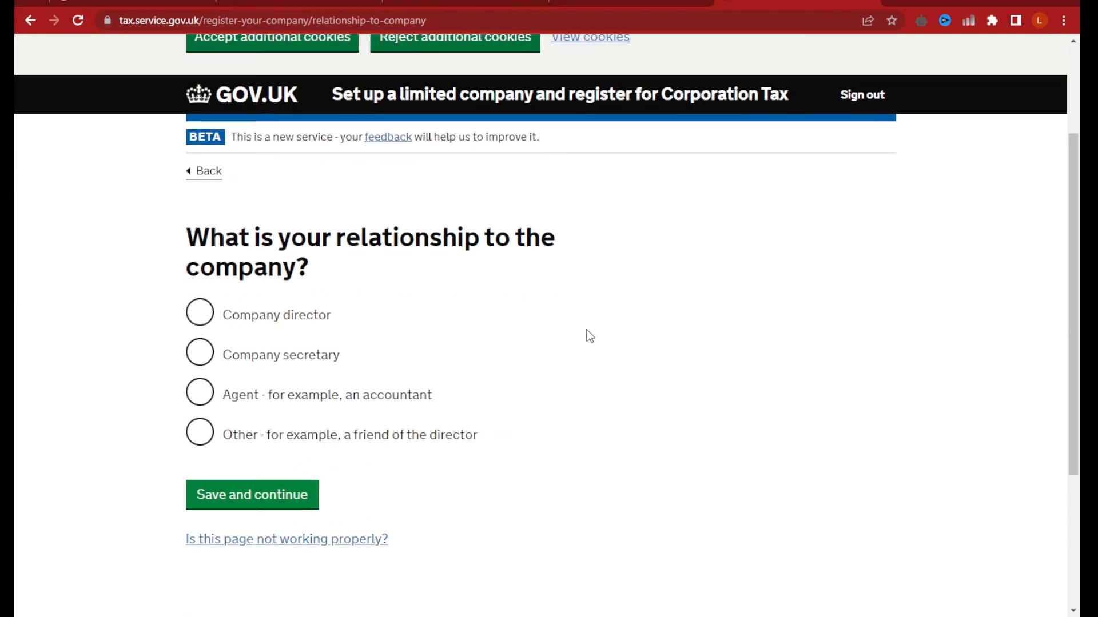
click(265, 316)
scroll(474, 314, down, 3)
click(279, 276)
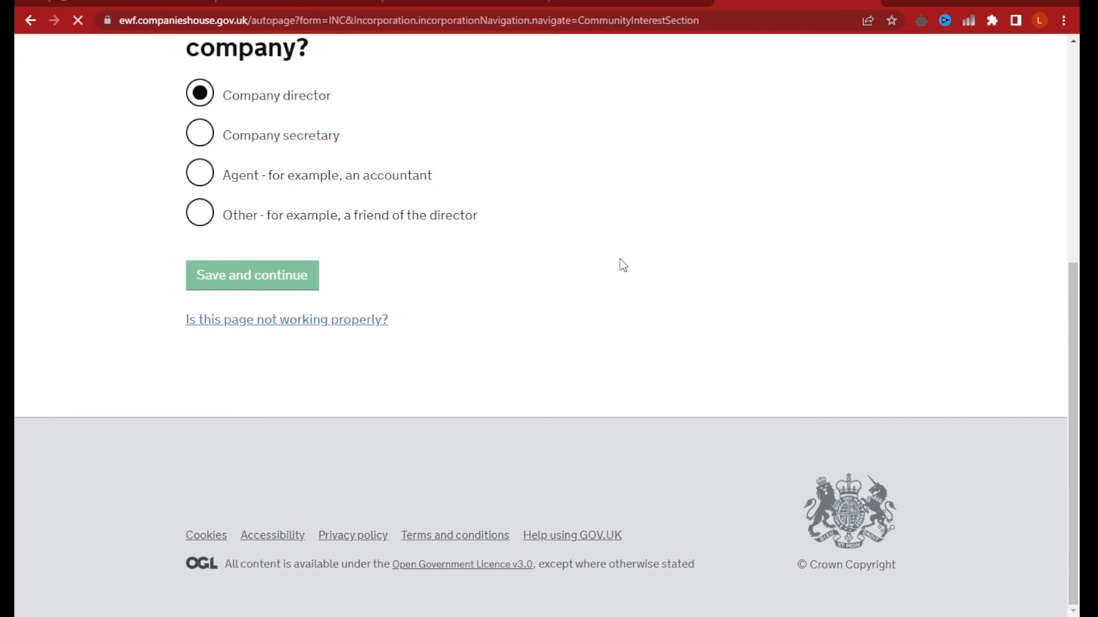
scroll(624, 266, down, 1)
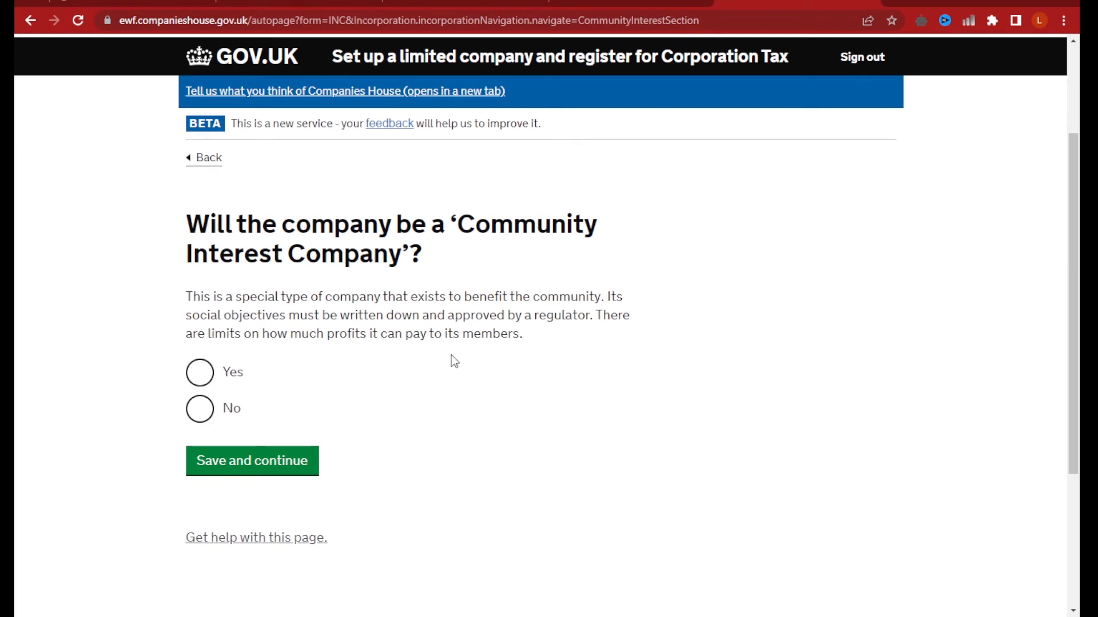
click(229, 410)
click(279, 462)
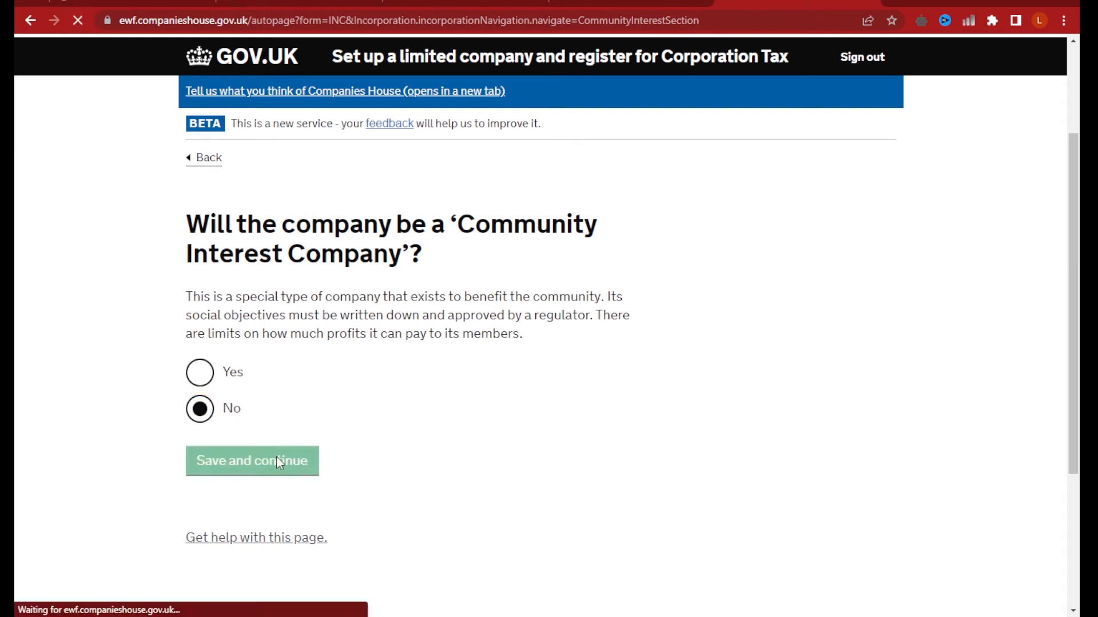
scroll(278, 462, down, 3)
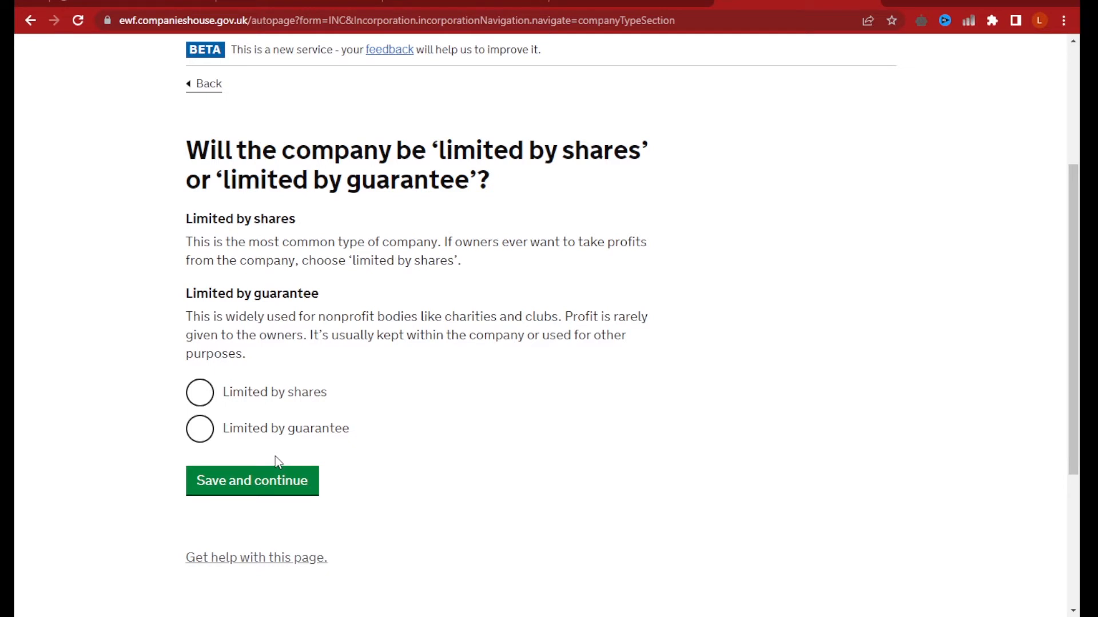
- Make the company limited by shares
click(235, 391)
click(269, 483)
scroll(551, 404, down, 3)
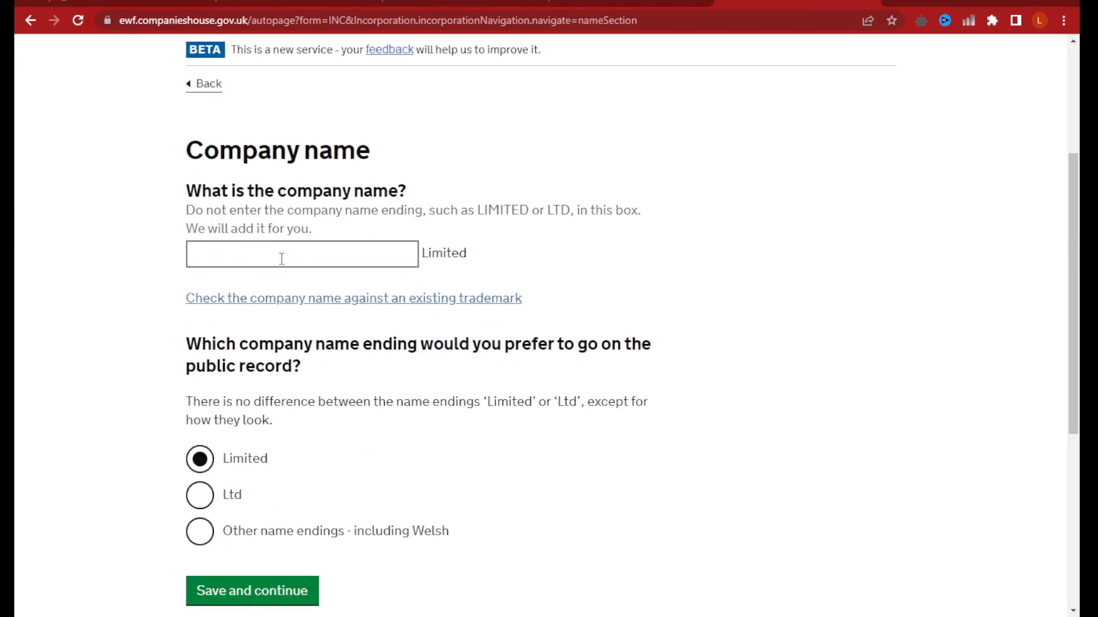
- Enter 'KT Developer' as the company name with the Ltd ending and save it
drag(204, 210, 602, 206)
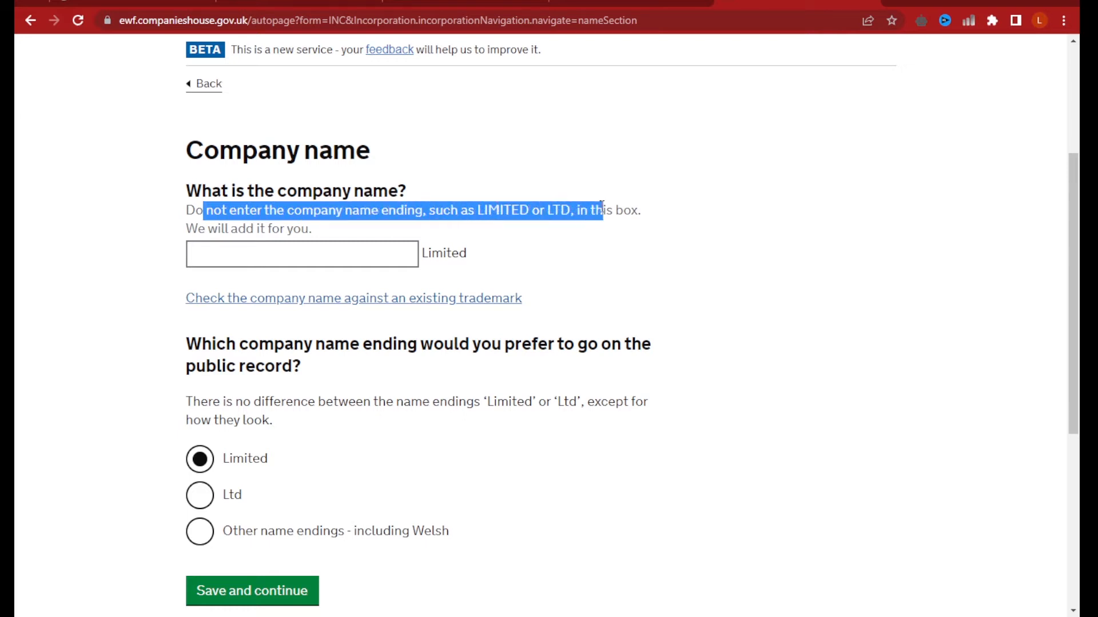
click(308, 253)
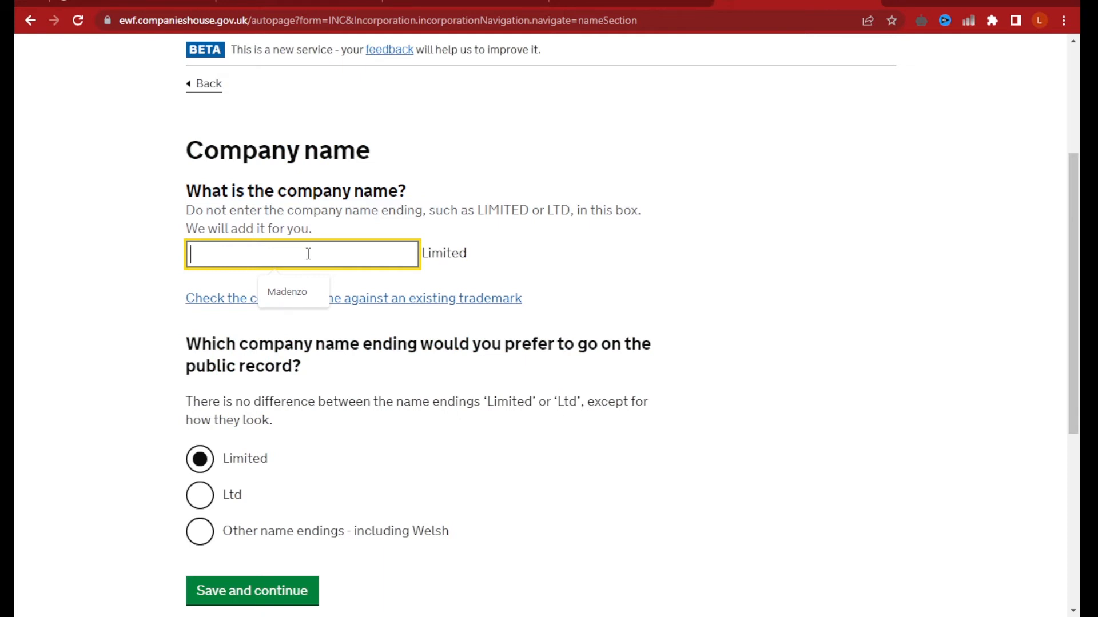
text(K)
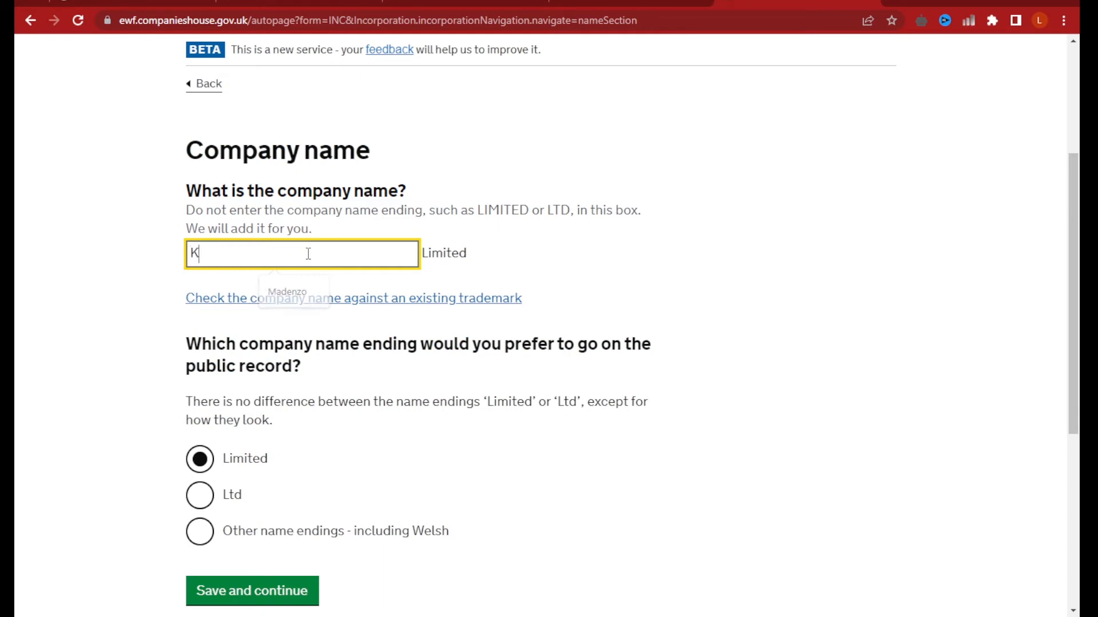
text(T)
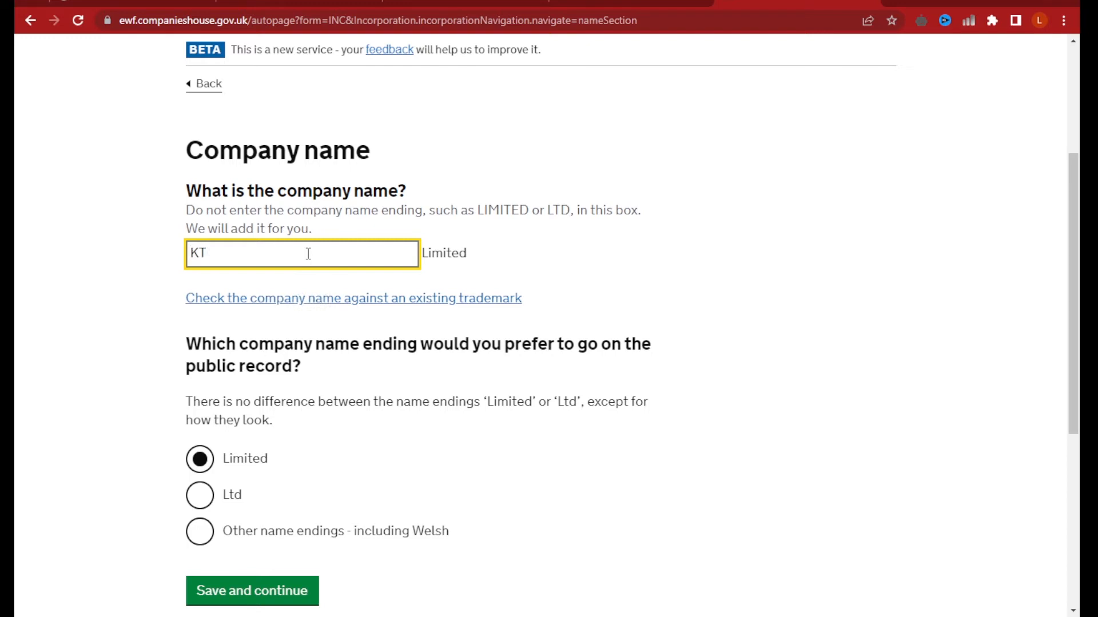
text( Developer)
click(43, 204)
scroll(44, 204, down, 1)
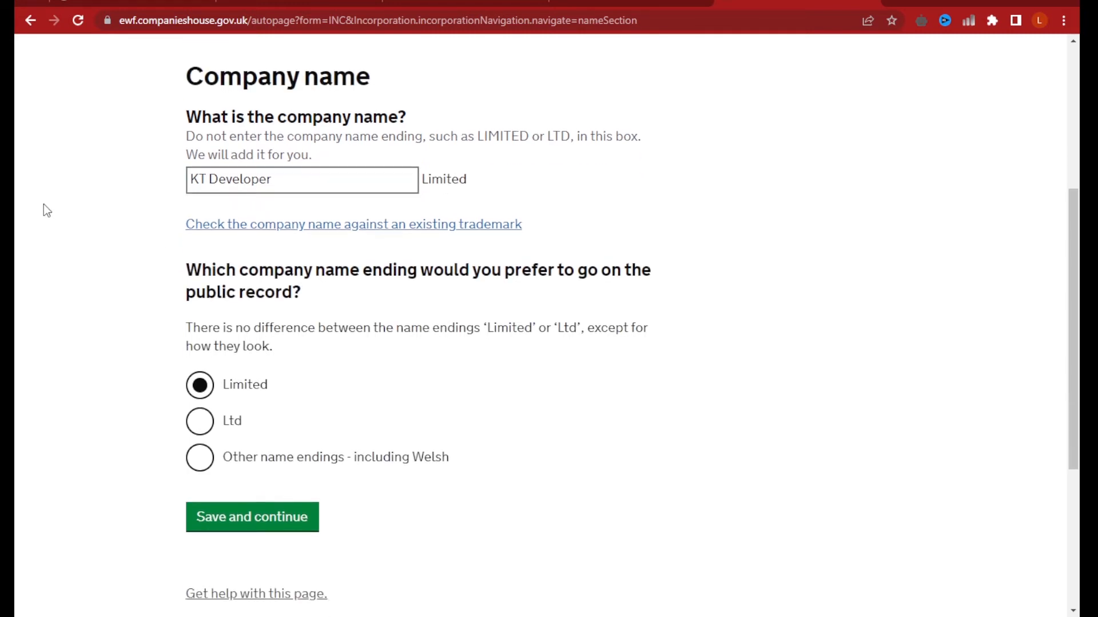
click(199, 422)
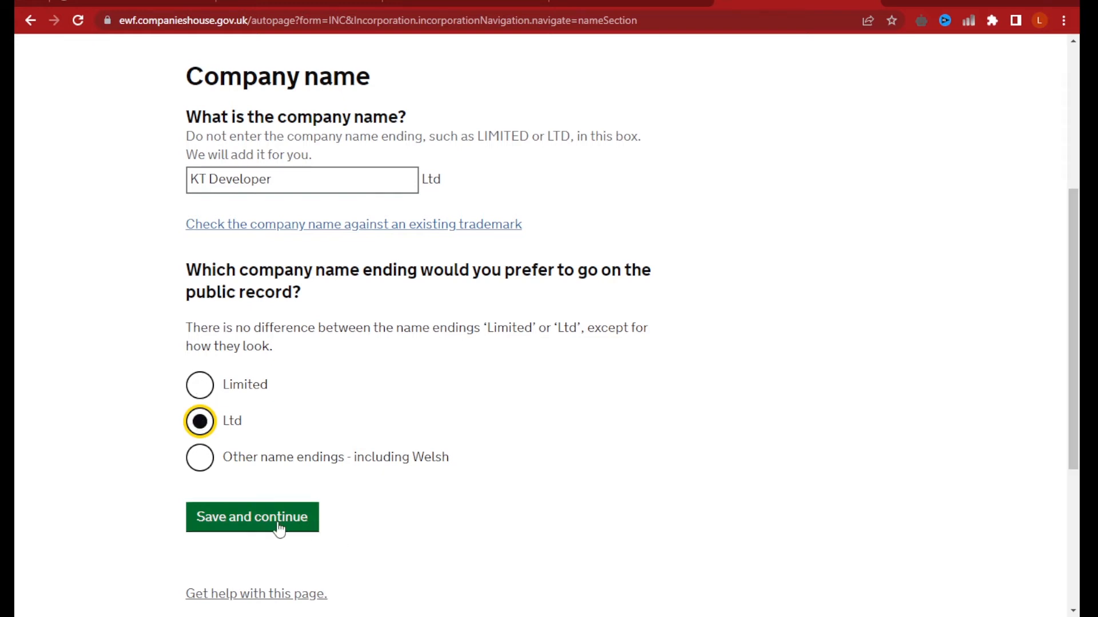
scroll(280, 523, down, 2)
click(278, 371)
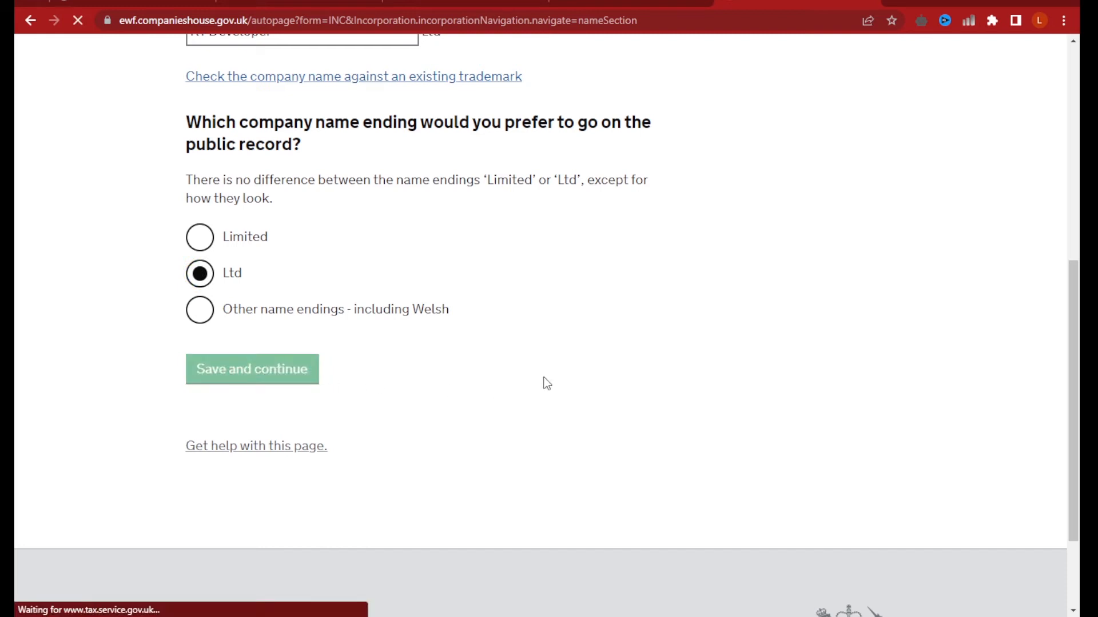
- Paste the postcode from the notes and look up the registered office address
scroll(546, 384, down, 2)
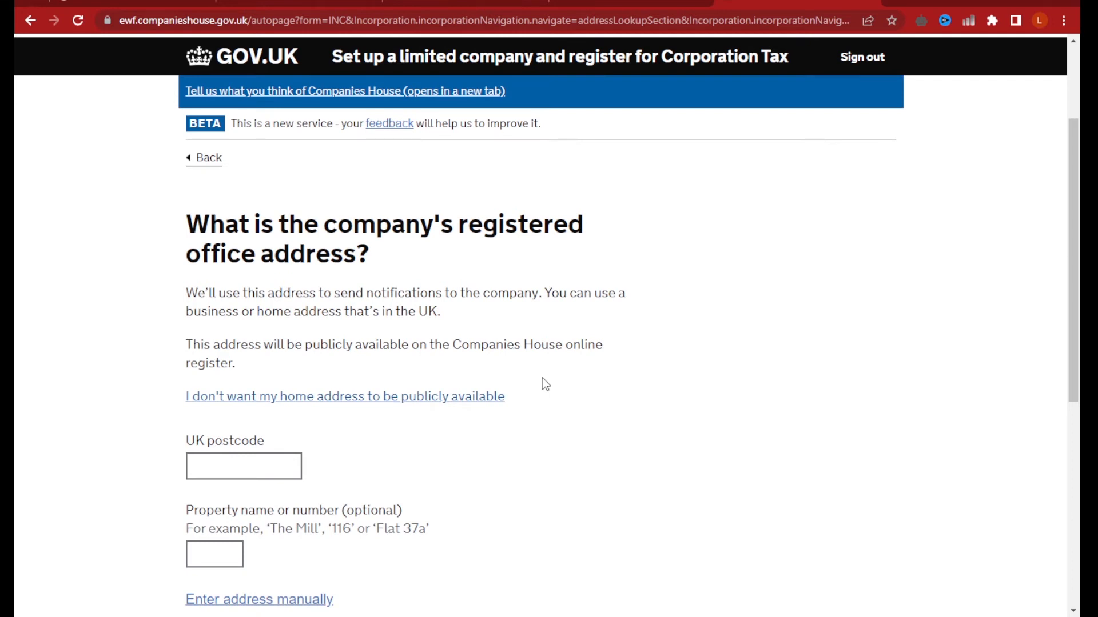
scroll(546, 384, down, 3)
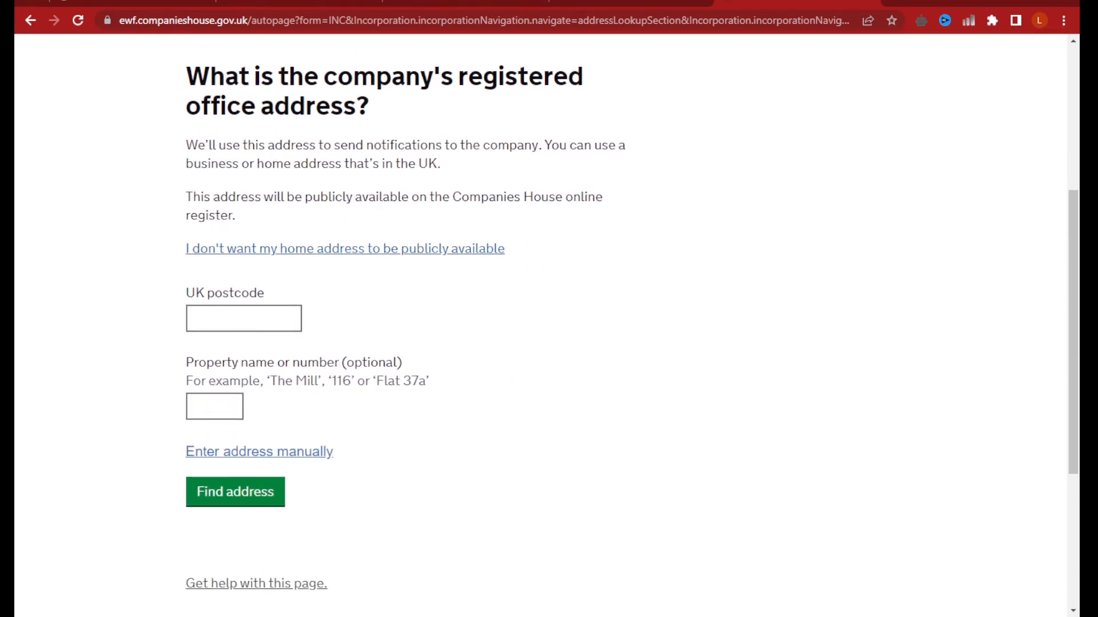
click(686, 546)
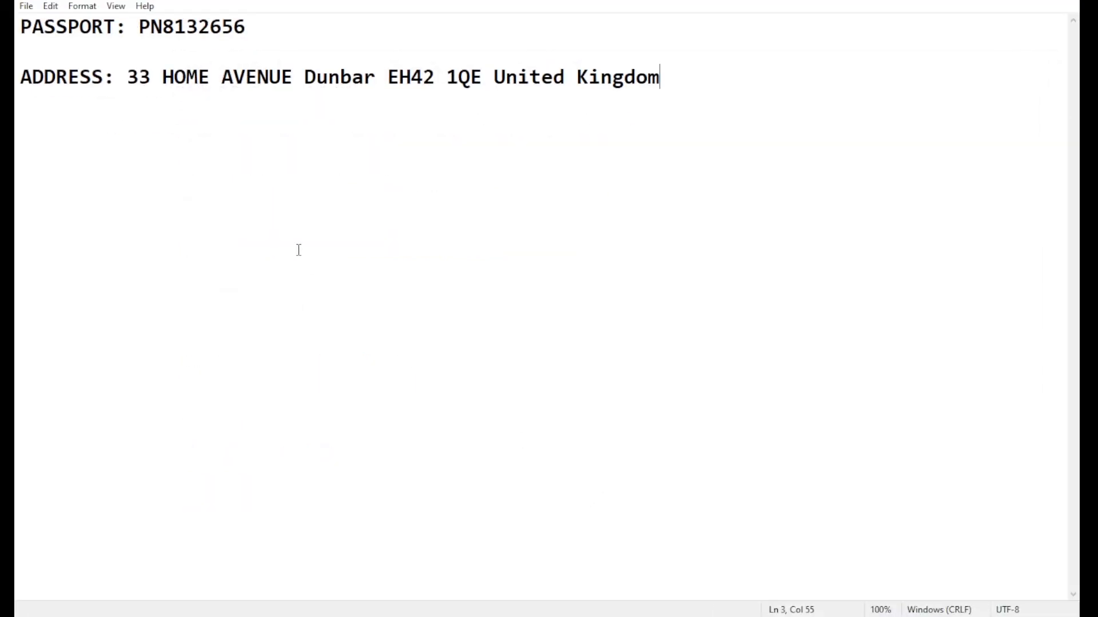
drag(388, 76, 481, 65)
key(ctrl+c)
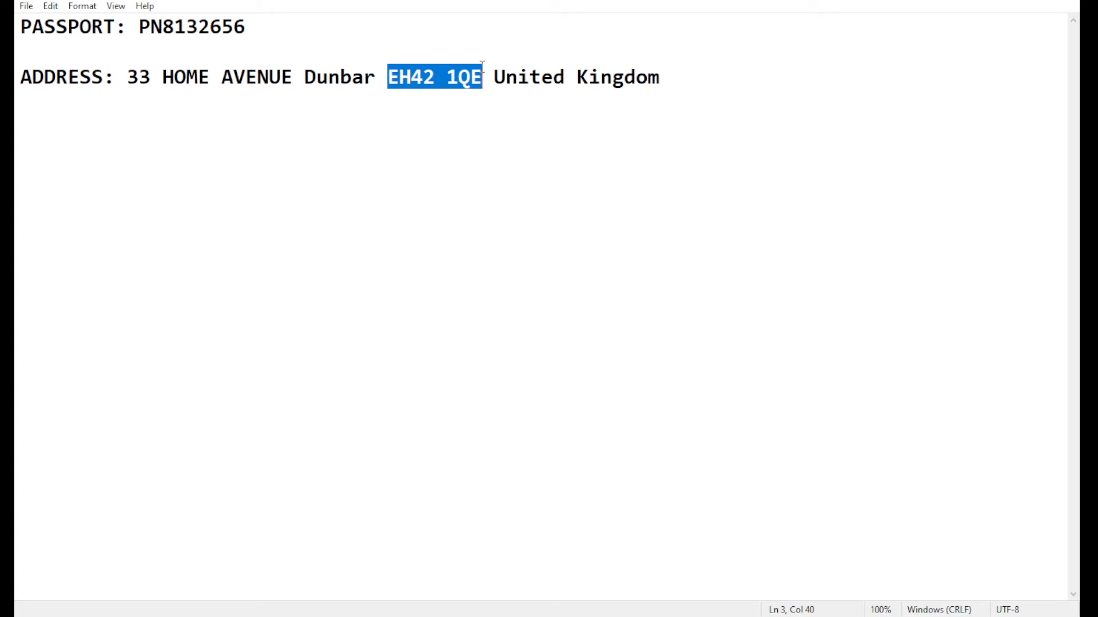
click(691, 616)
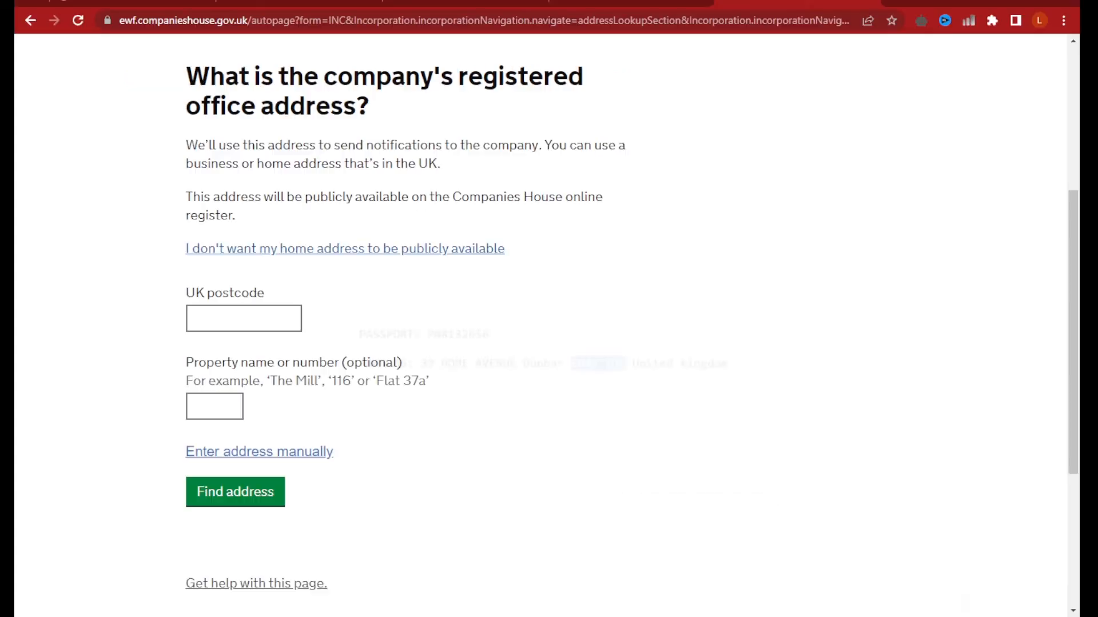
click(247, 324)
key(ctrl+v)
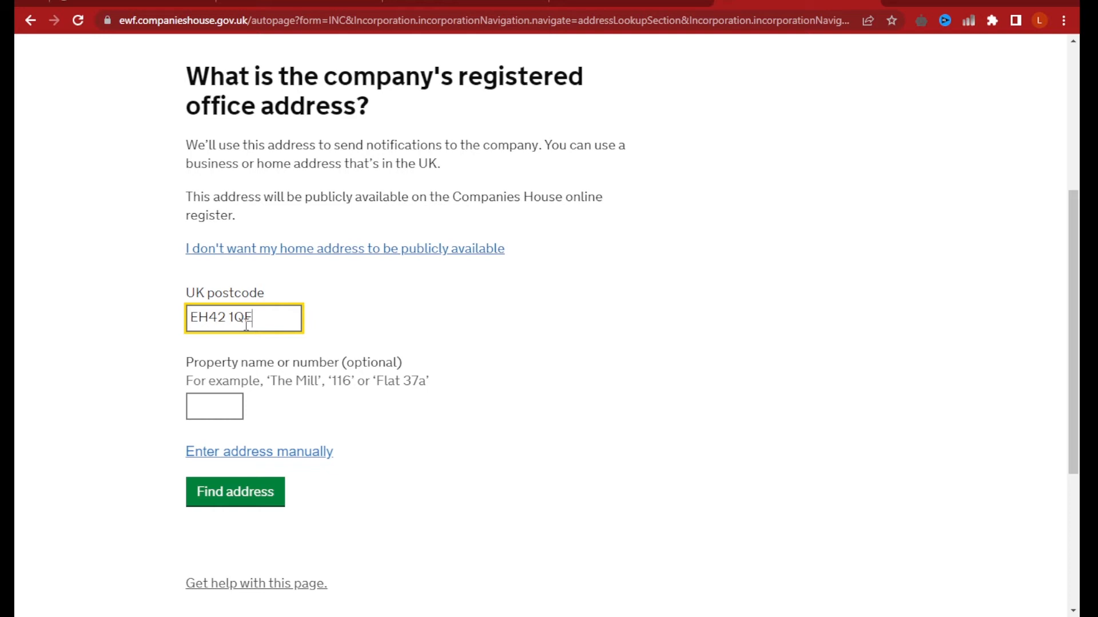
click(245, 497)
- Retry the lookup with the postcode's space removed, then switch to manual address entry
scroll(526, 454, down, 4)
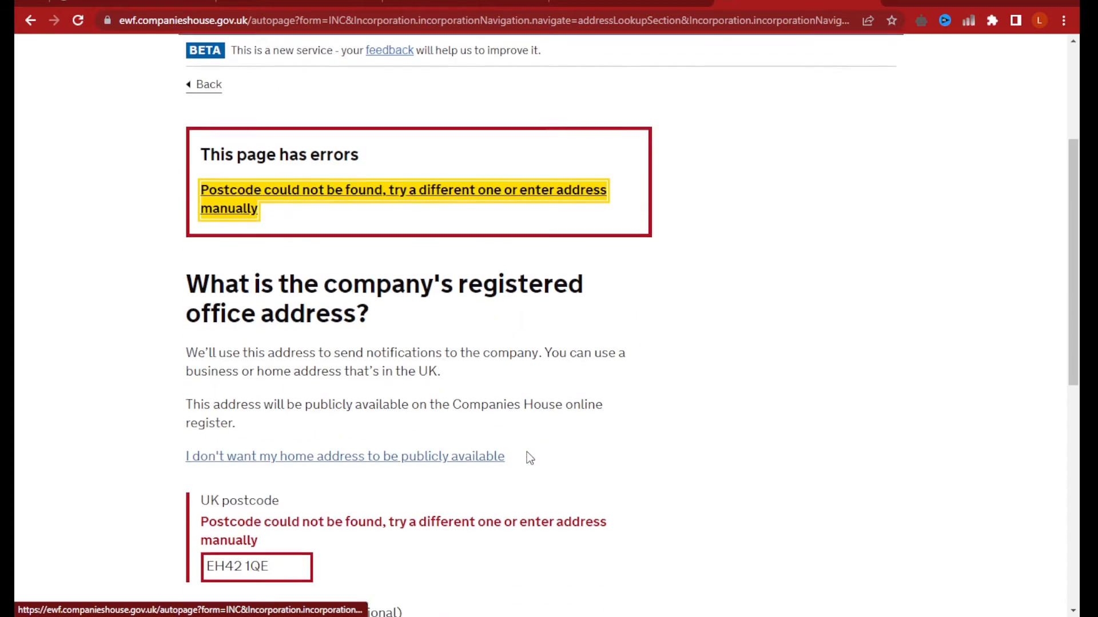
scroll(528, 455, down, 4)
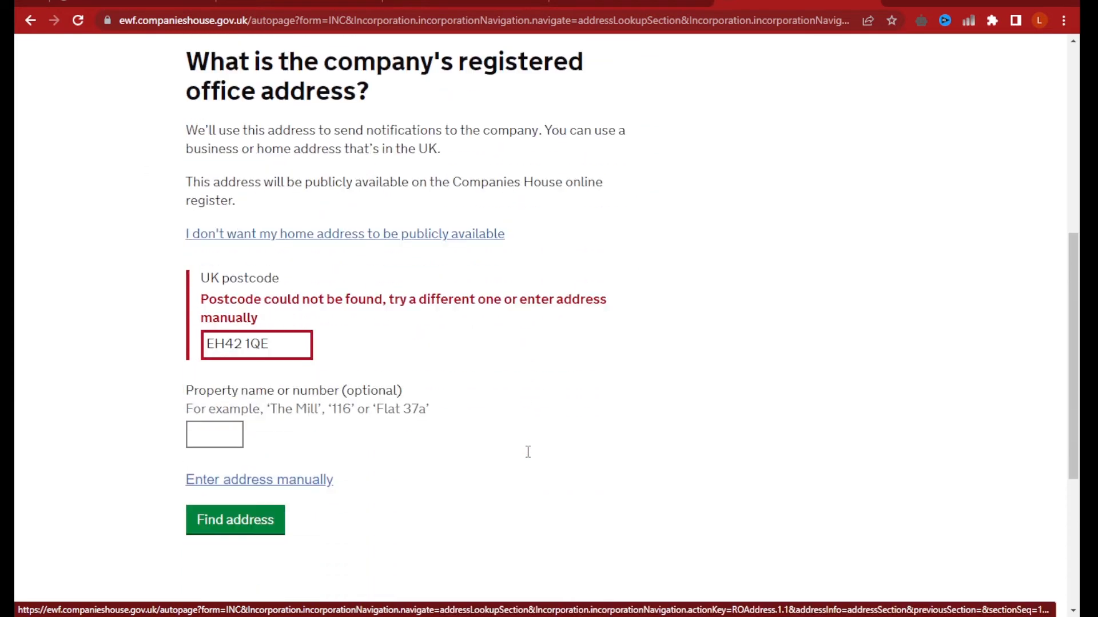
click(249, 343)
key(BackSpace)
click(244, 522)
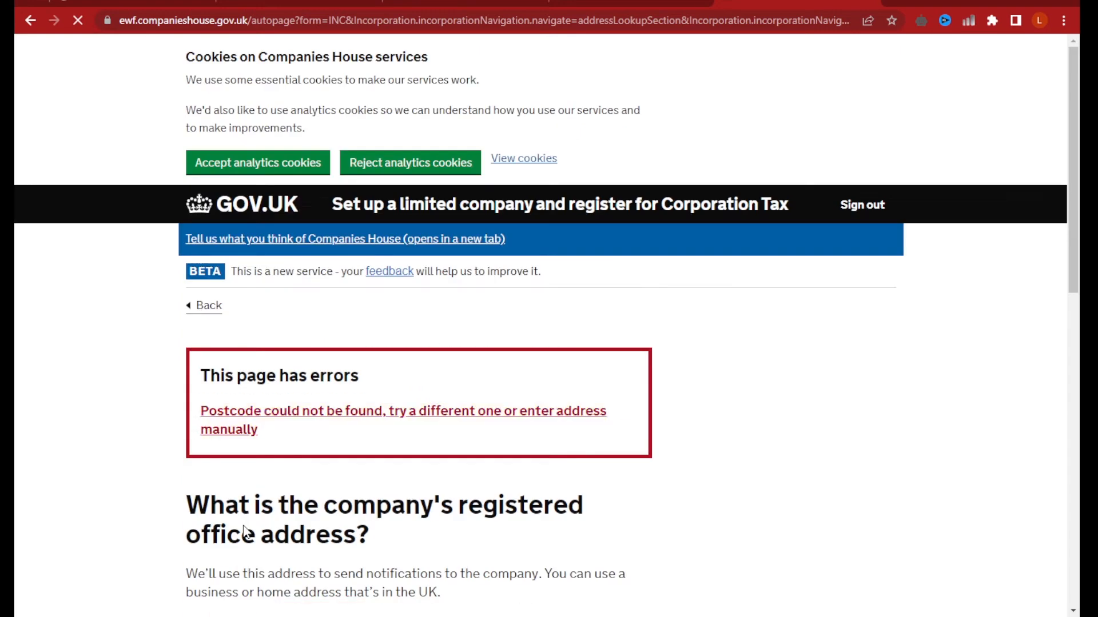
scroll(289, 426, down, 8)
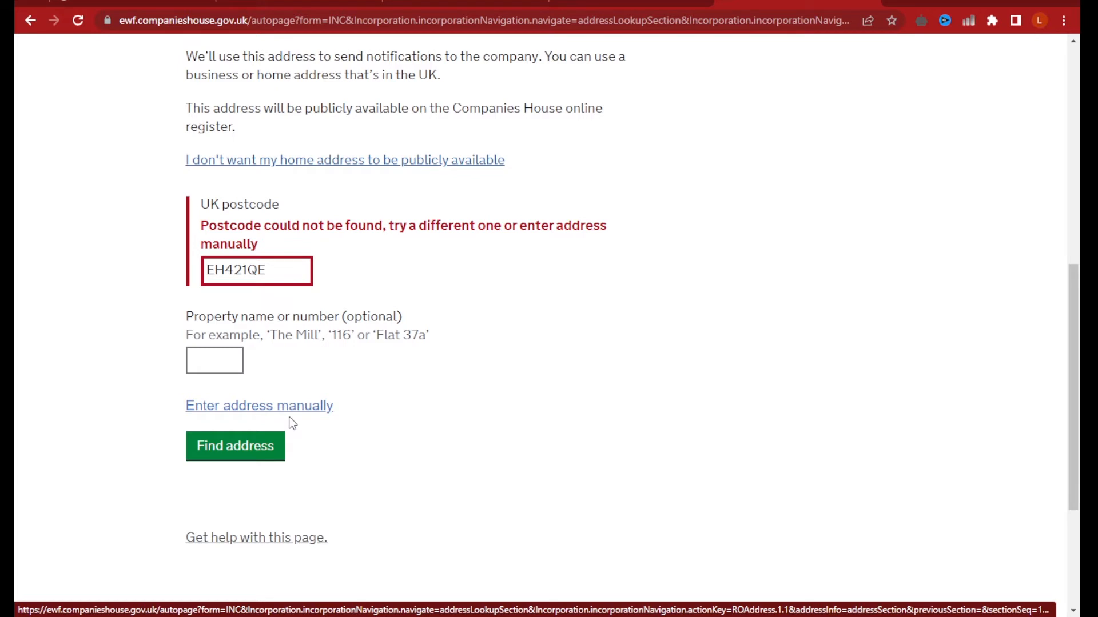
click(255, 165)
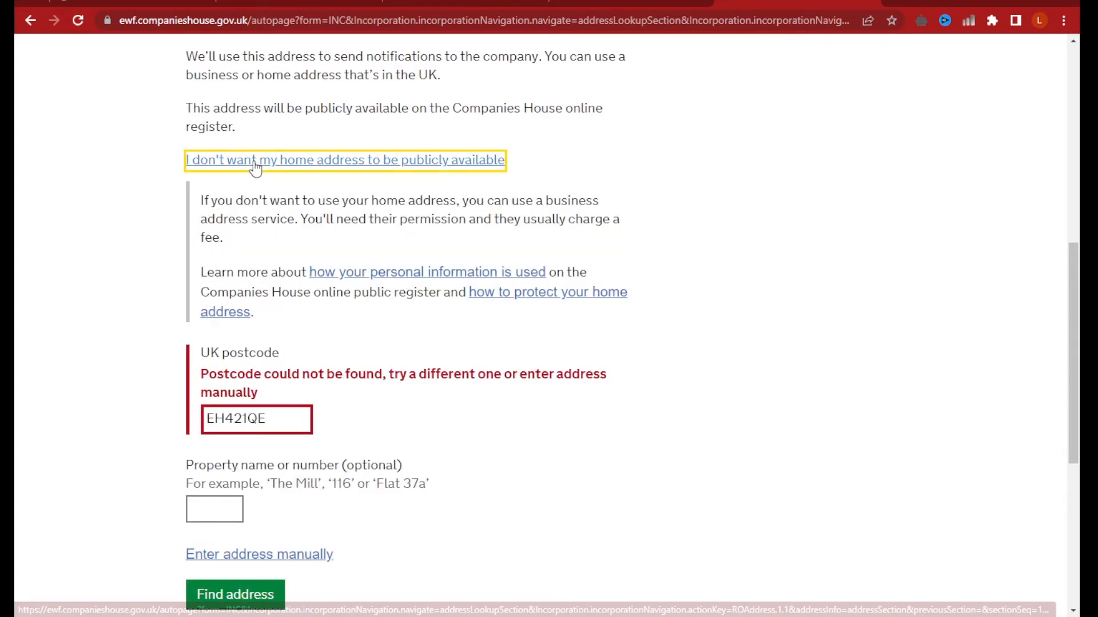
scroll(270, 252, down, 4)
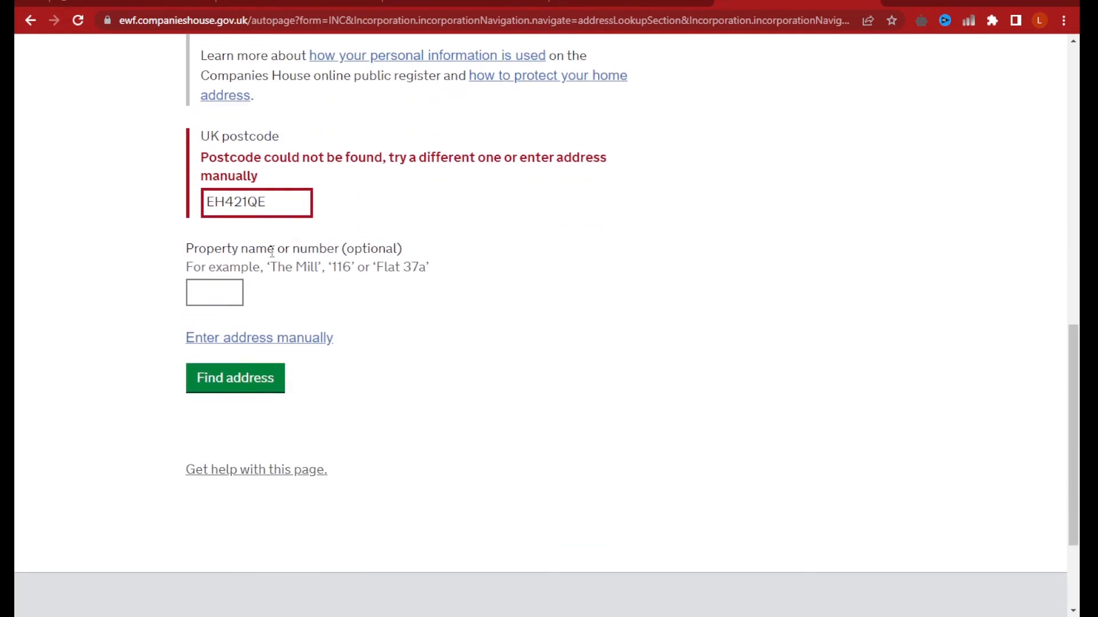
click(270, 334)
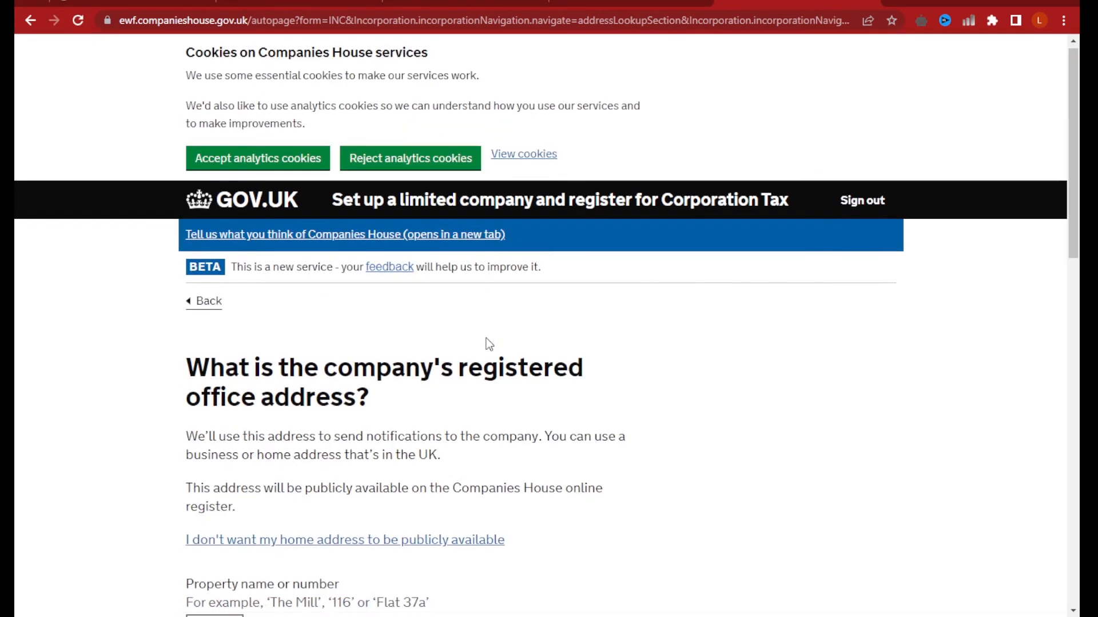
- Paste the street from the notes into Address line 1
scroll(486, 339, down, 9)
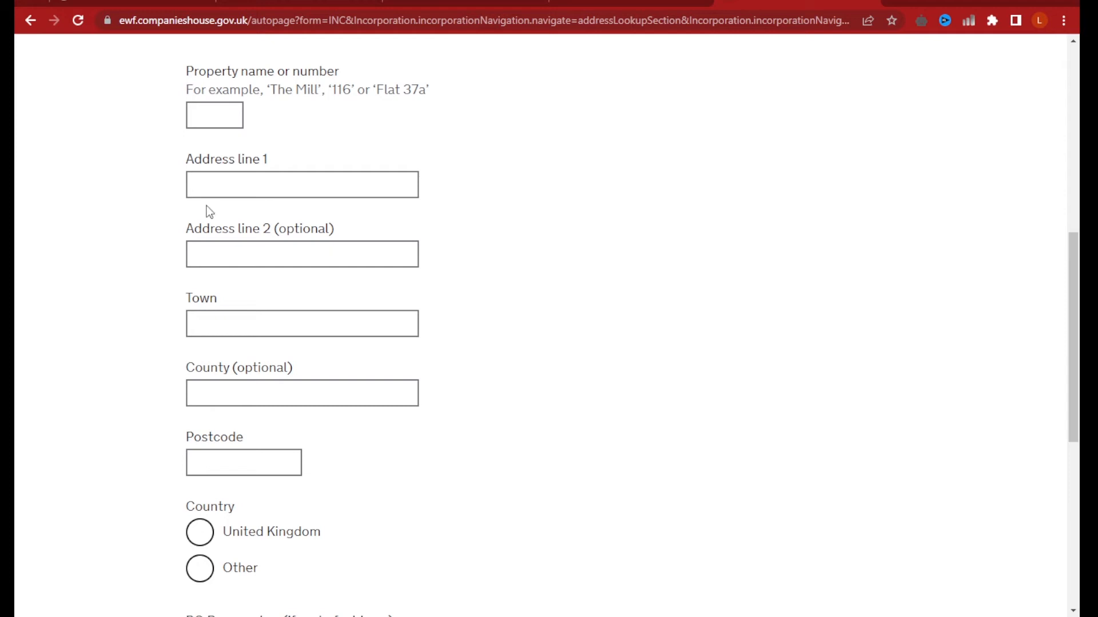
click(687, 616)
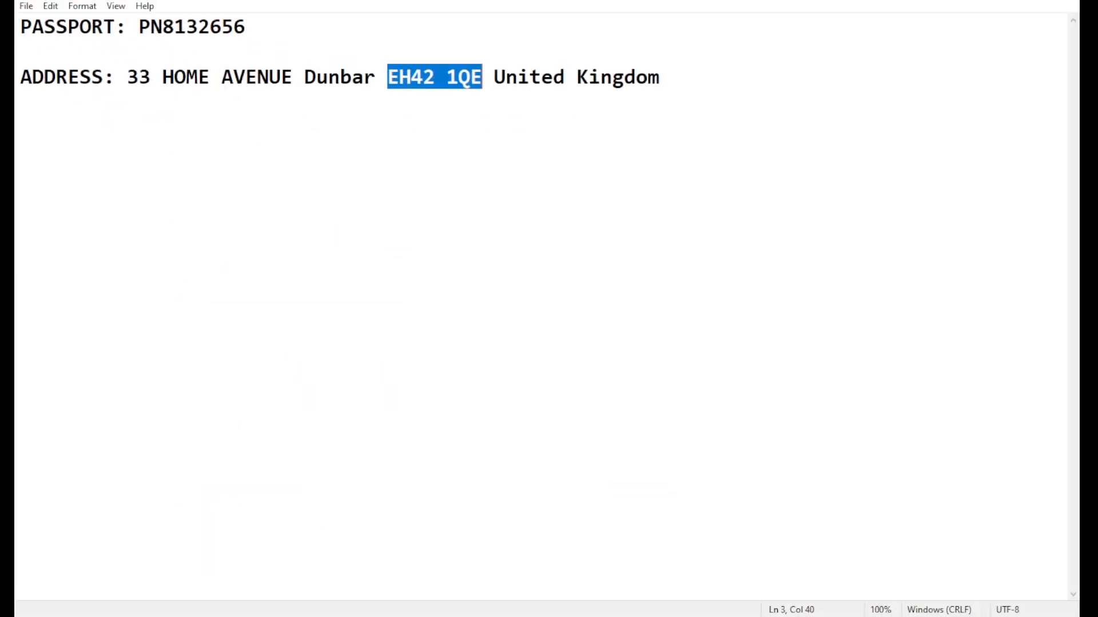
click(418, 204)
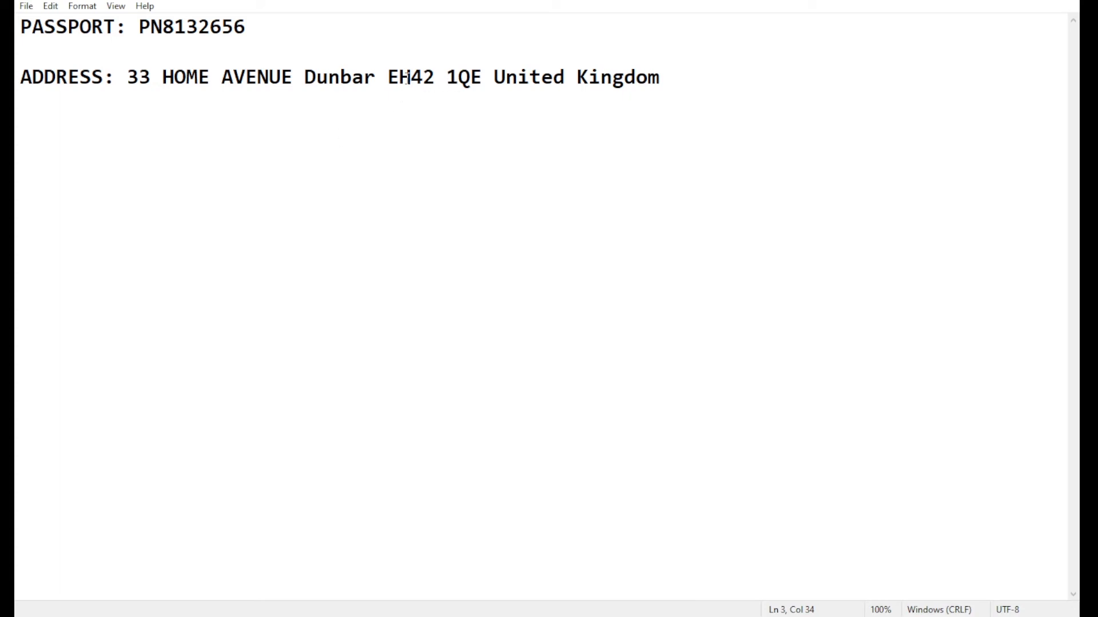
drag(127, 76, 293, 76)
key(ctrl+c)
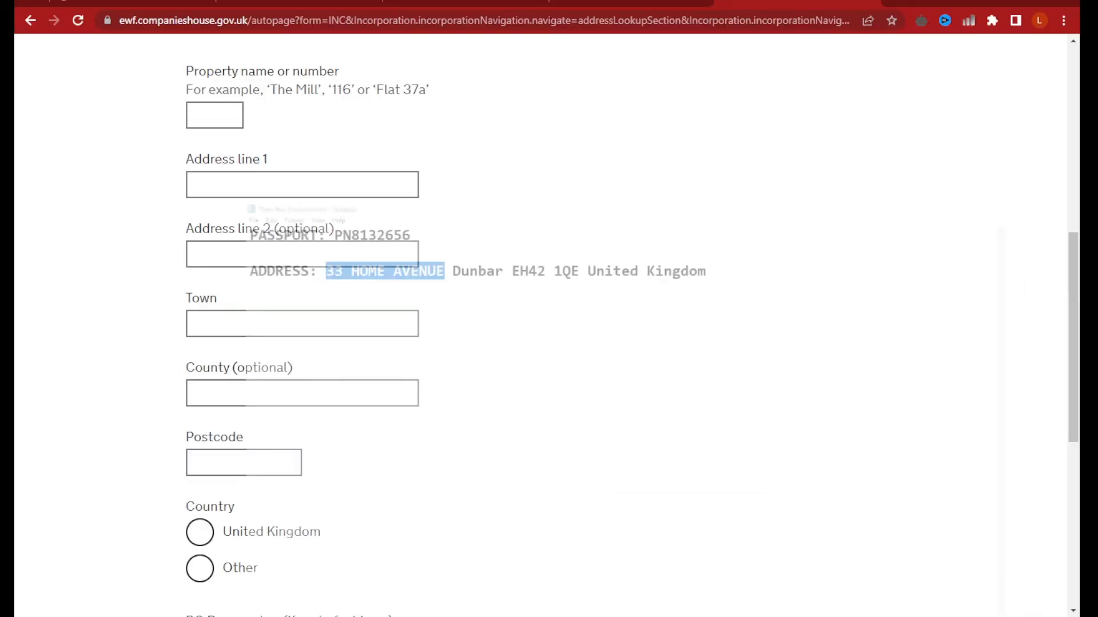
click(217, 179)
key(ctrl+v)
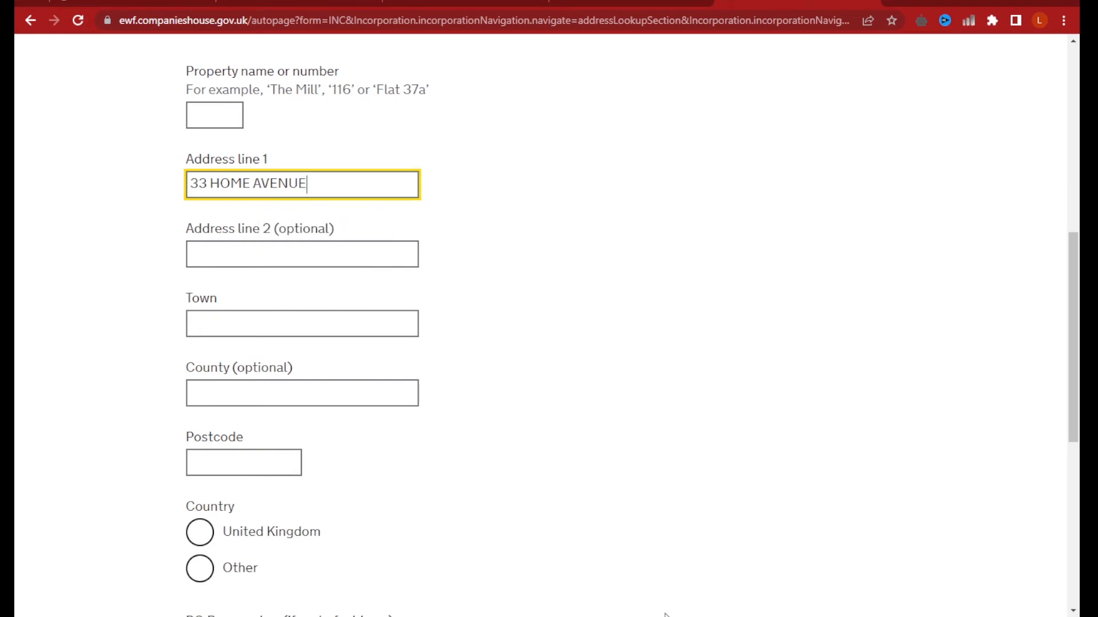
- Fill in the postcode from the notes and set the country to United Kingdom
click(708, 535)
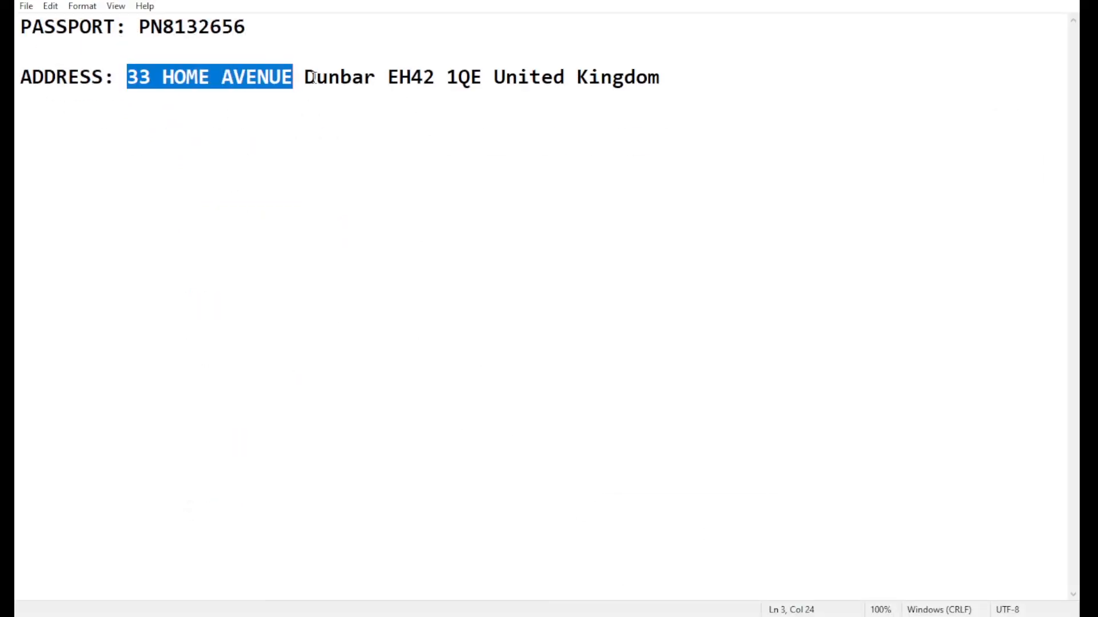
drag(389, 76, 484, 77)
key(ctrl+c)
key(alt+Tab)
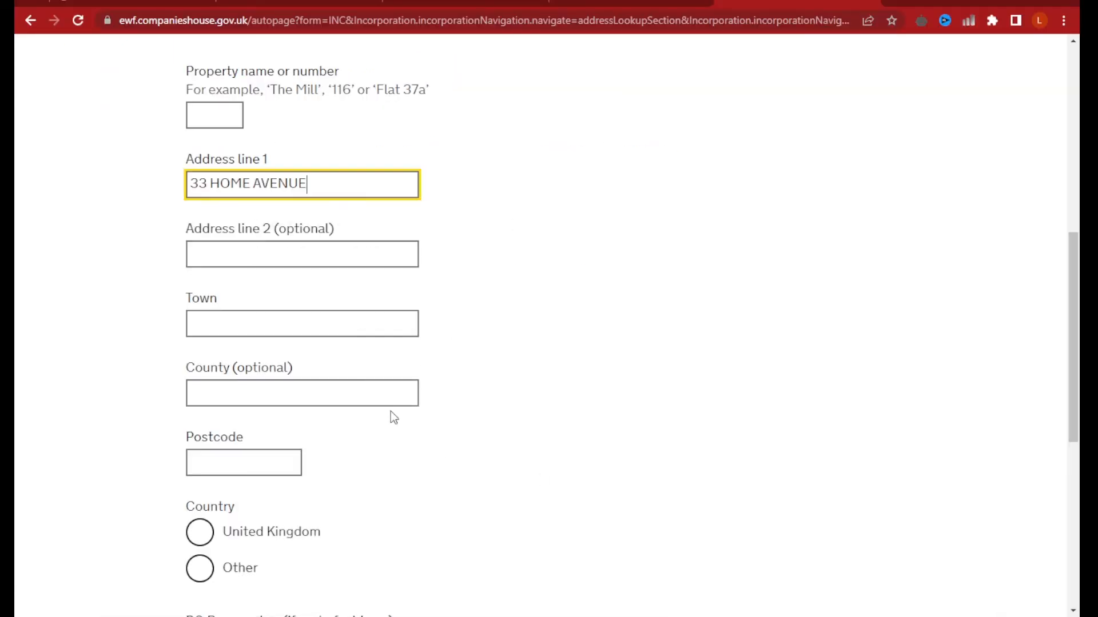
click(238, 461)
key(ctrl+v)
scroll(593, 438, down, 1)
click(208, 455)
scroll(630, 420, down, 1)
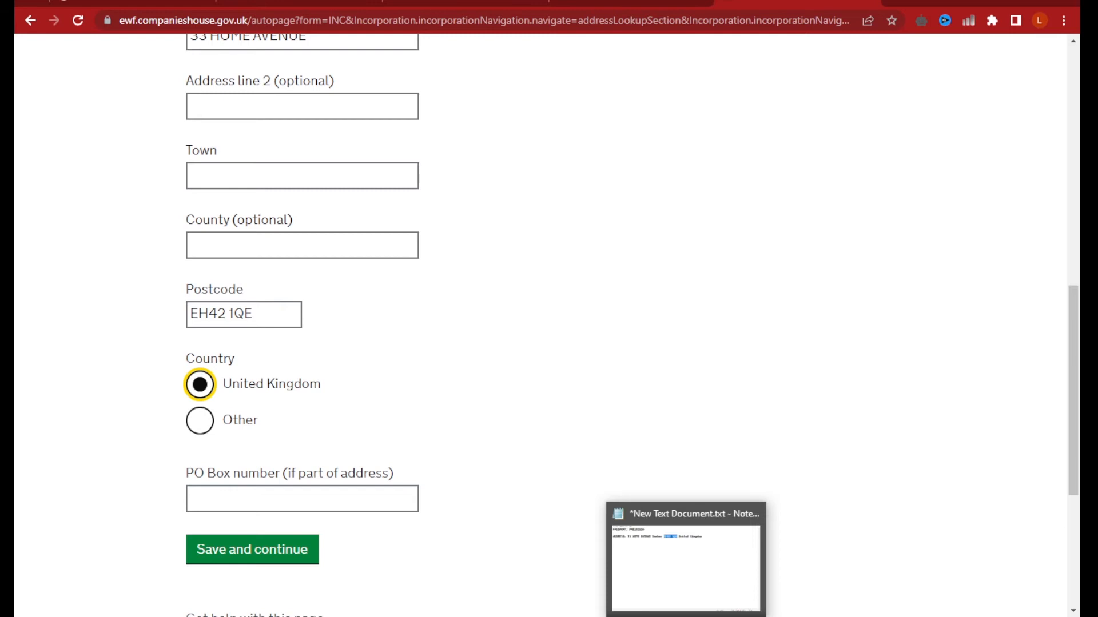
- Paste the town from the notes and pick Dunbar from the suggestions
click(622, 614)
drag(308, 80, 378, 79)
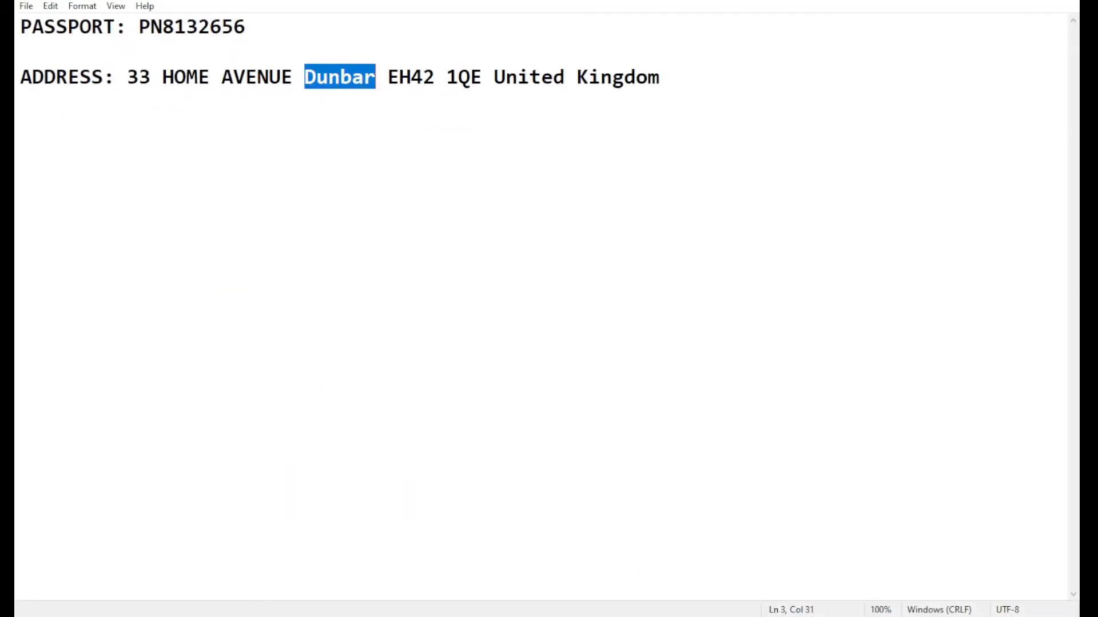
click(667, 607)
scroll(374, 361, up, 1)
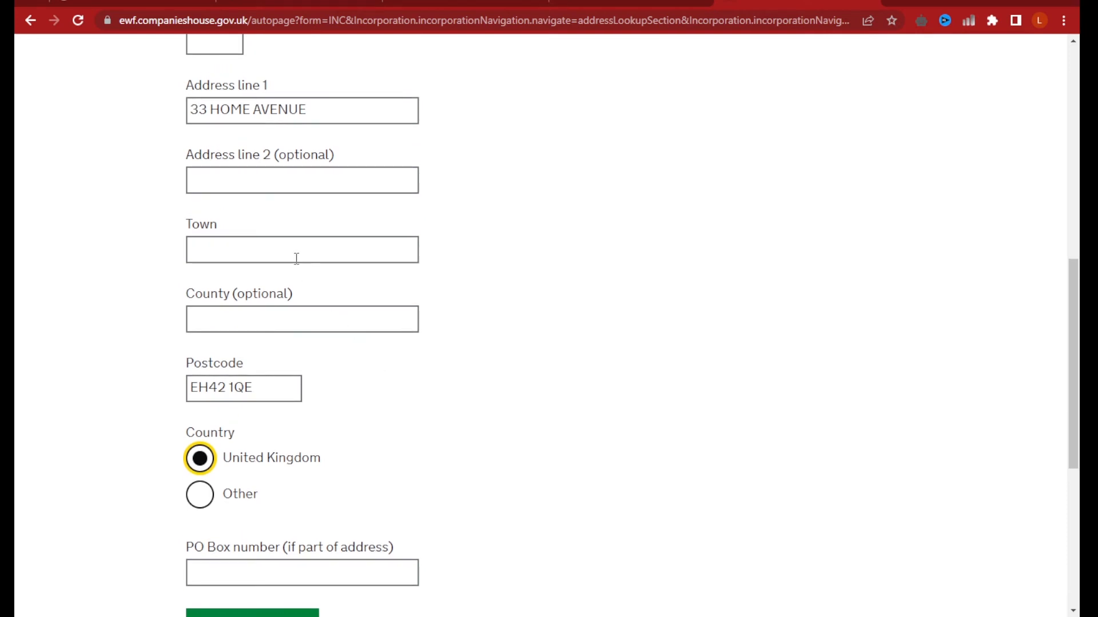
scroll(296, 258, up, 2)
scroll(282, 326, down, 1)
click(267, 329)
key(ctrl+v)
click(534, 370)
scroll(475, 386, down, 4)
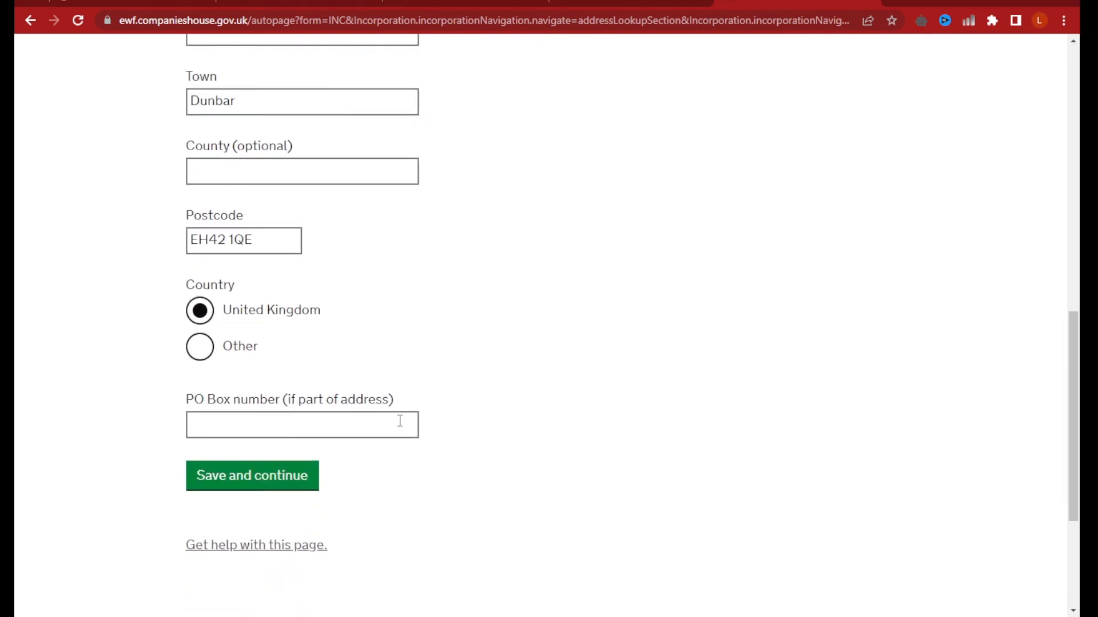
- Submit the address and decline Chrome's offer to save it
click(279, 474)
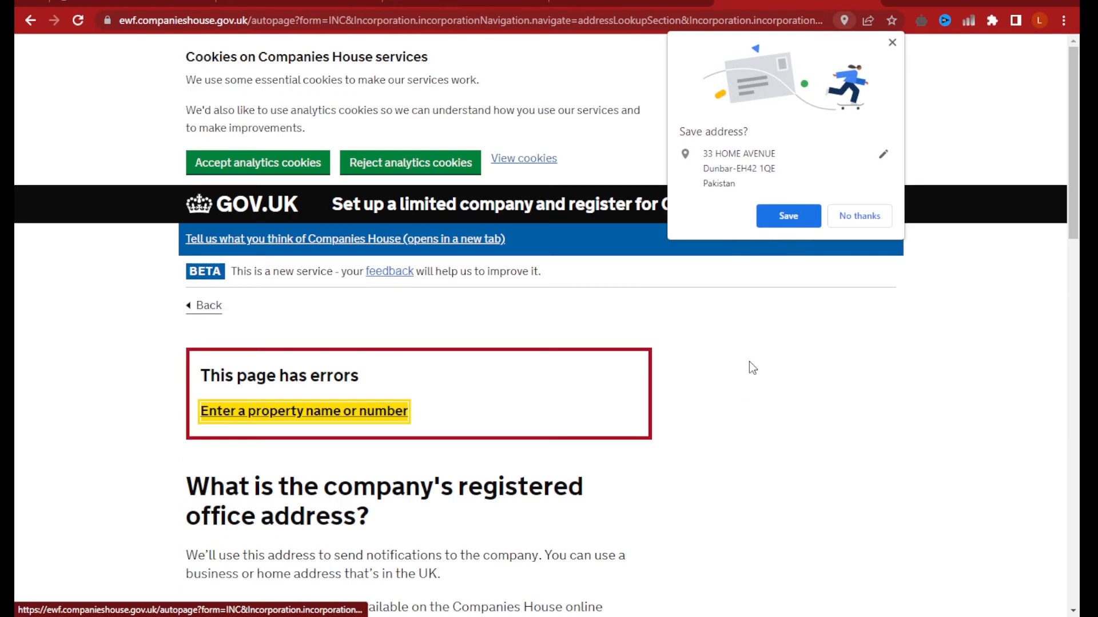
scroll(729, 398, down, 8)
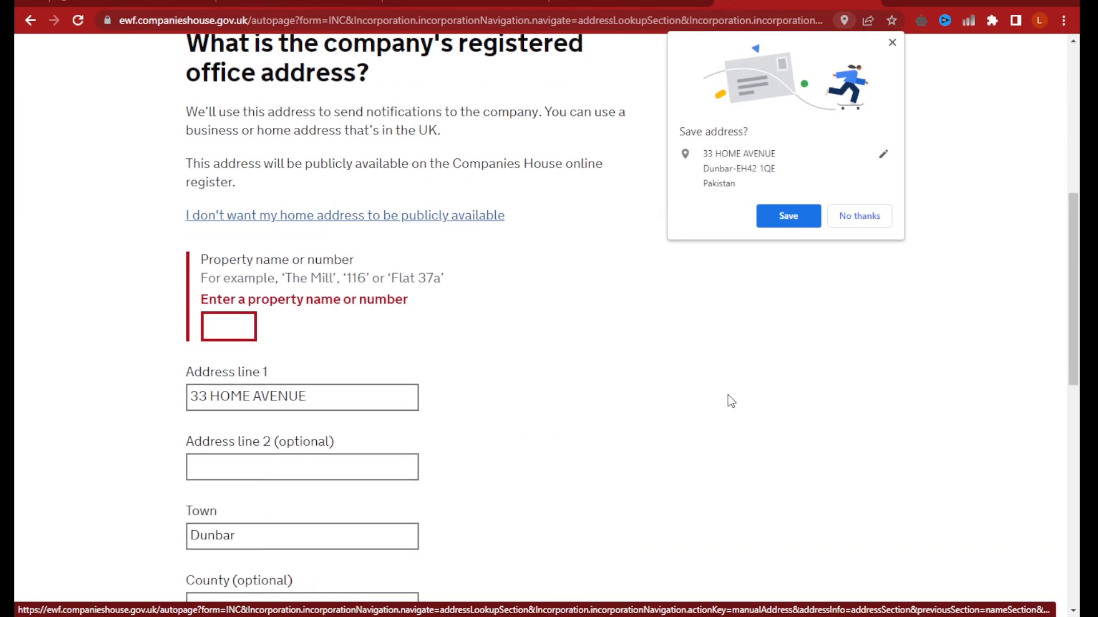
click(861, 216)
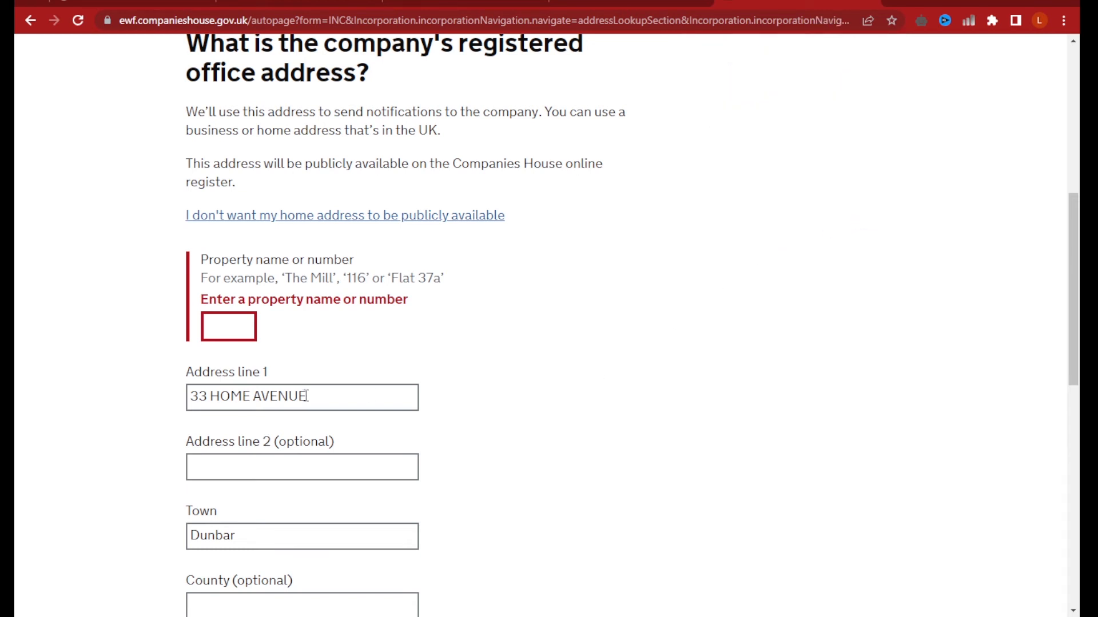
- Move the house number from Address line 1 into the property name field and save
click(211, 395)
key(BackSpace)
key(BackSpace)
key(BackSpace)
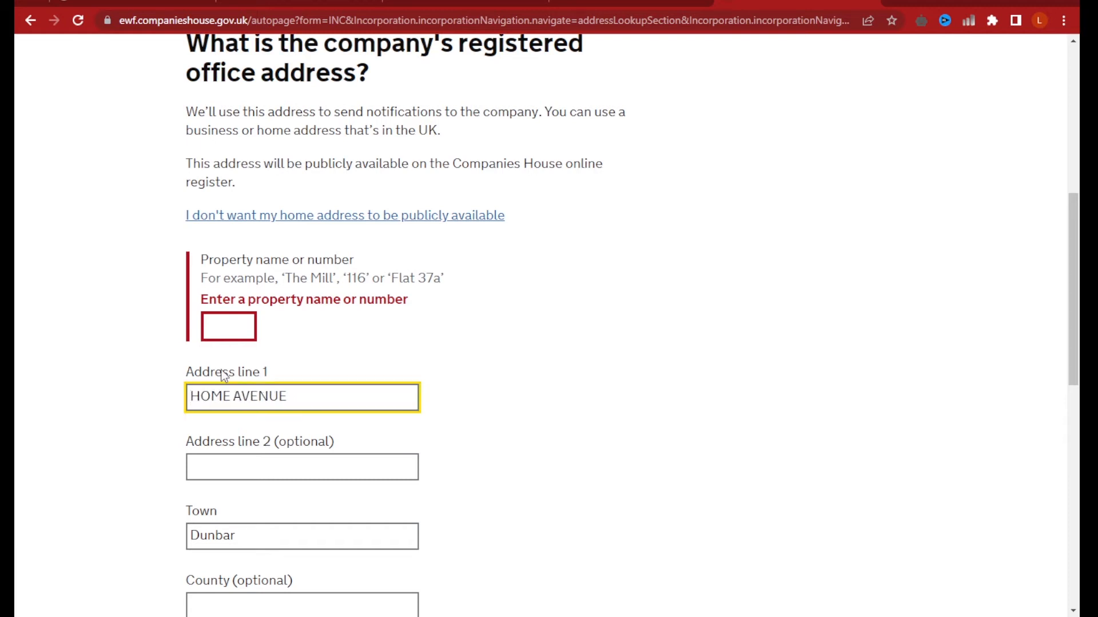
click(225, 326)
text(33)
click(689, 413)
scroll(646, 457, down, 10)
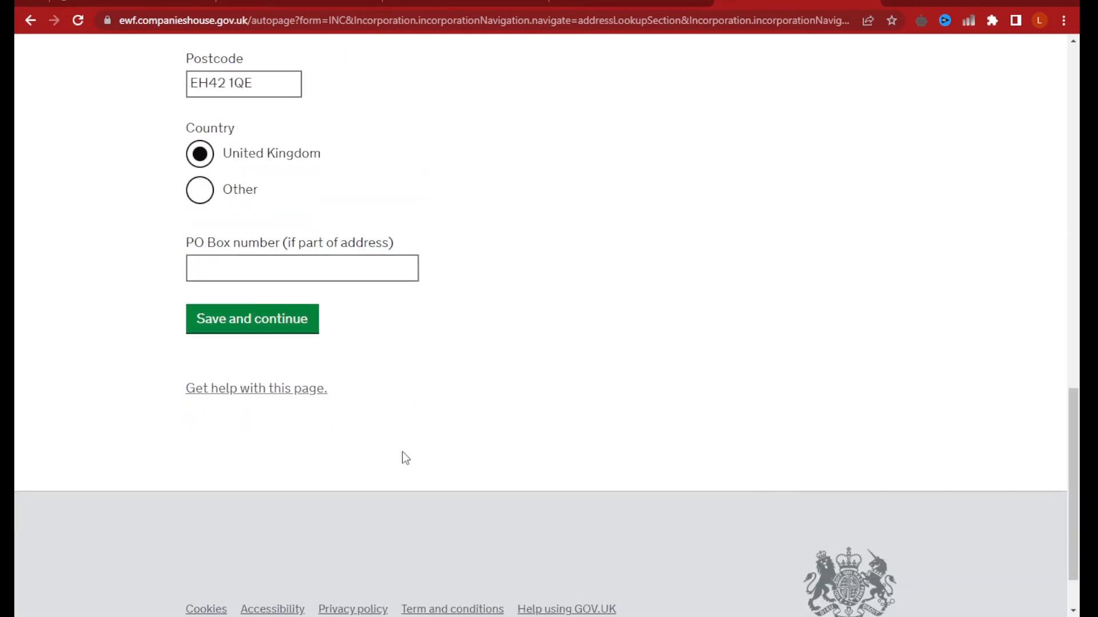
click(265, 324)
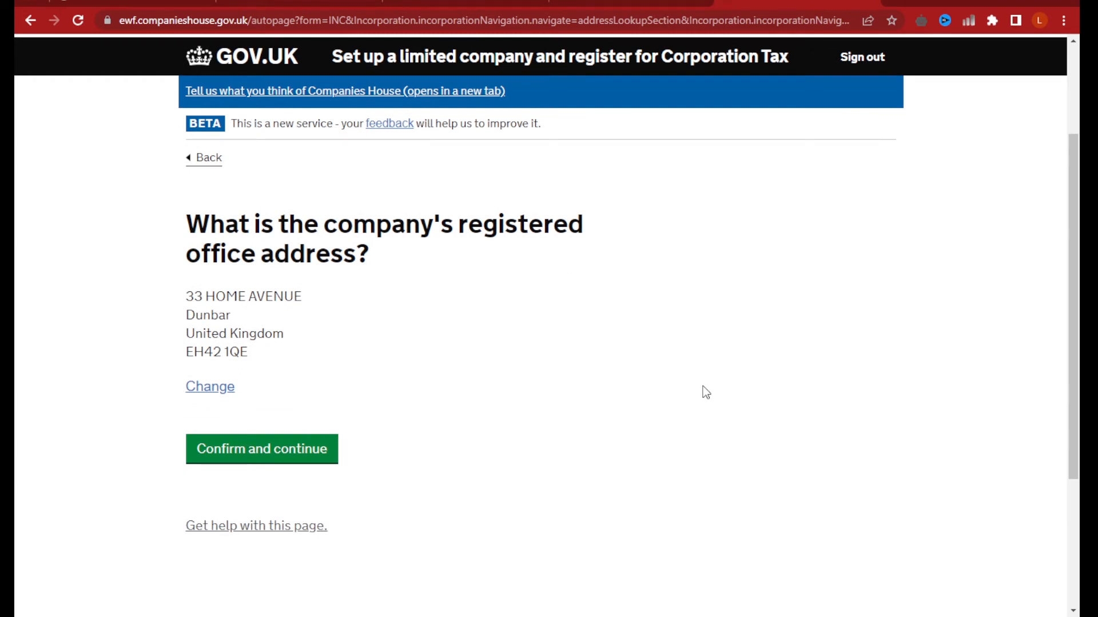
- Compare the displayed address and postcode with the notes, then confirm the registered office
drag(188, 290, 233, 318)
click(236, 330)
drag(257, 370, 176, 303)
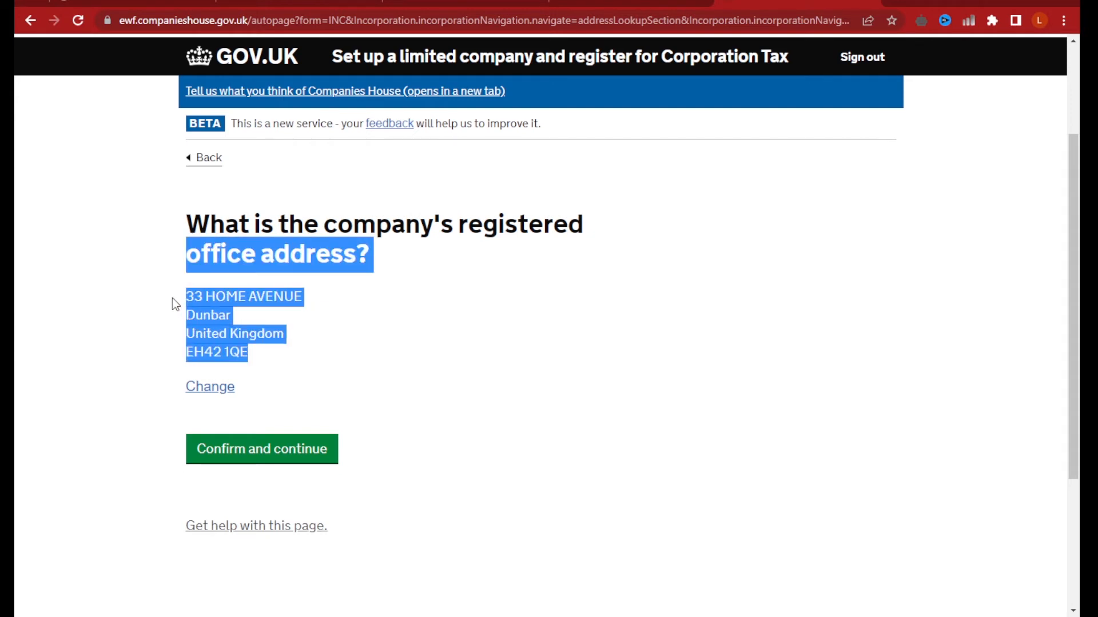
click(185, 300)
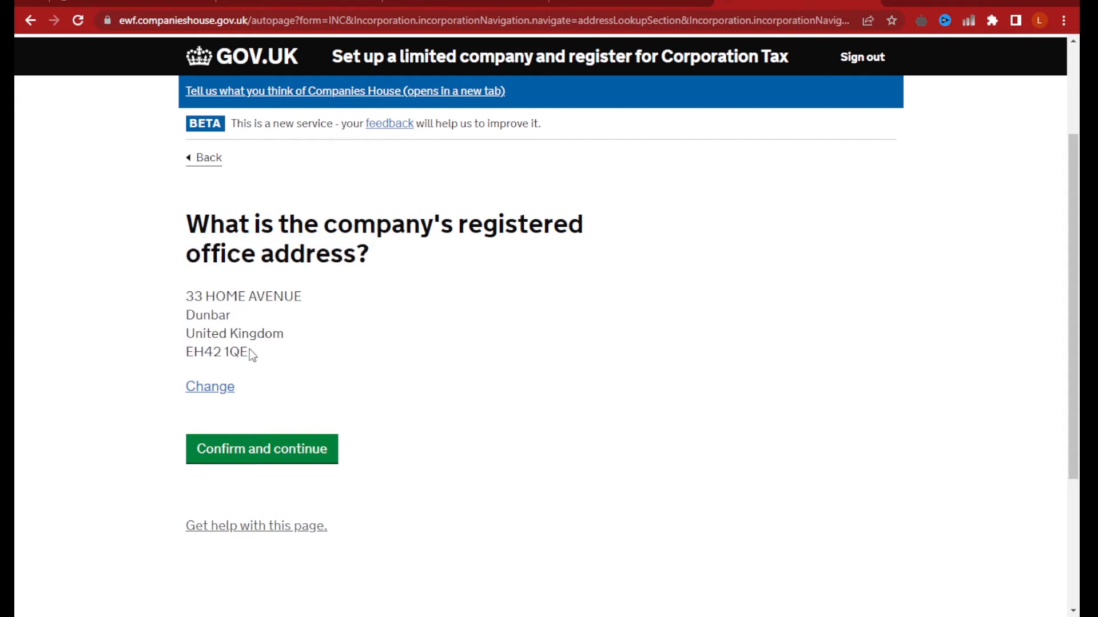
click(688, 616)
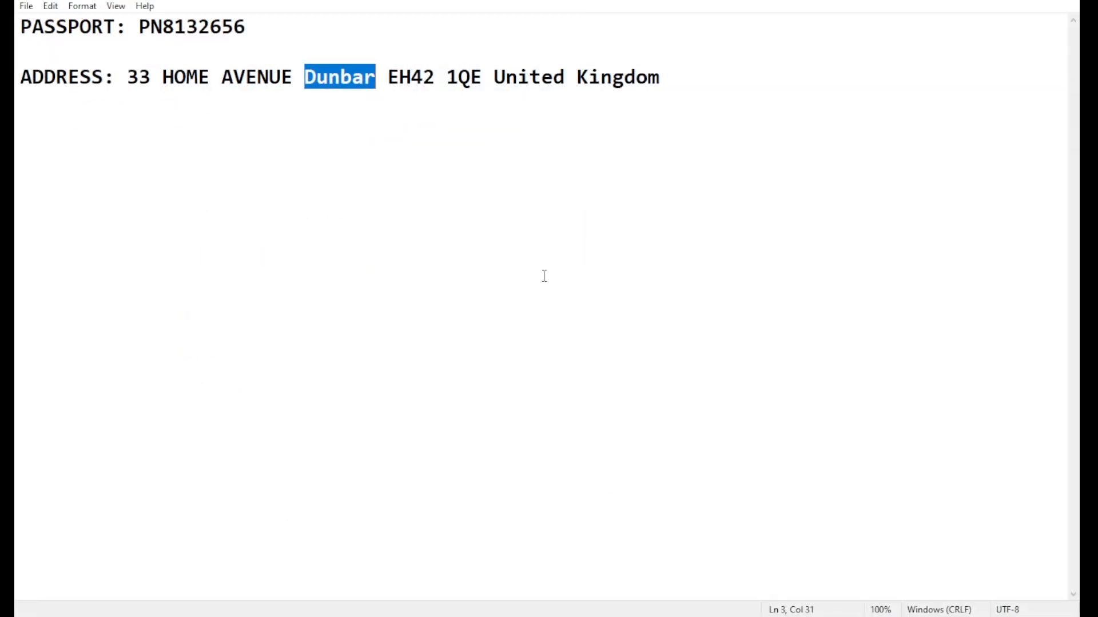
drag(387, 76, 480, 80)
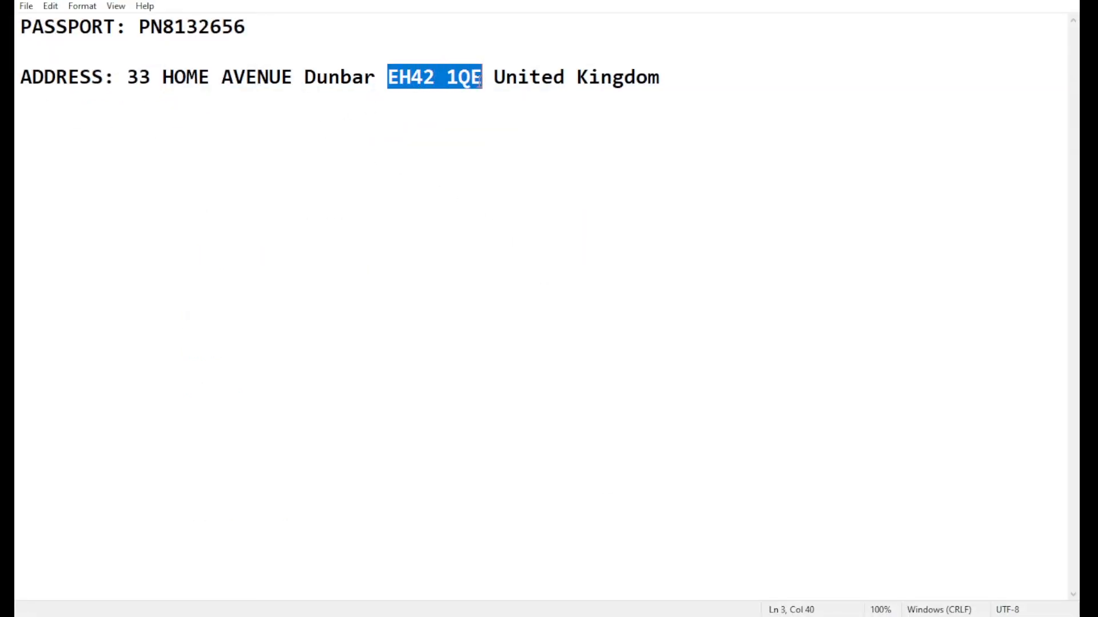
click(686, 616)
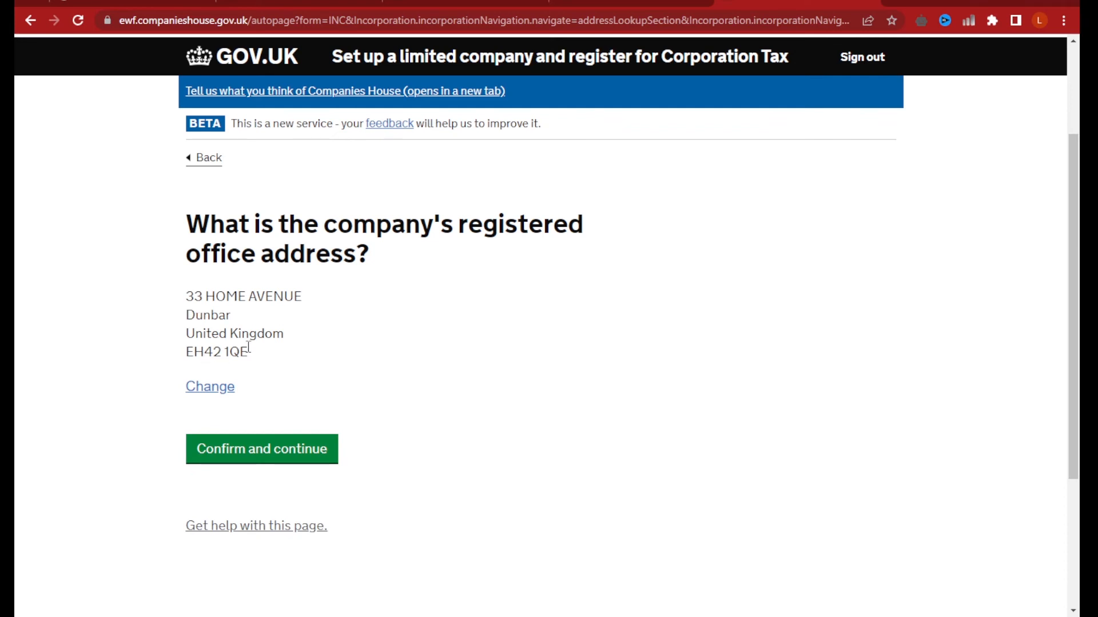
drag(250, 351, 213, 351)
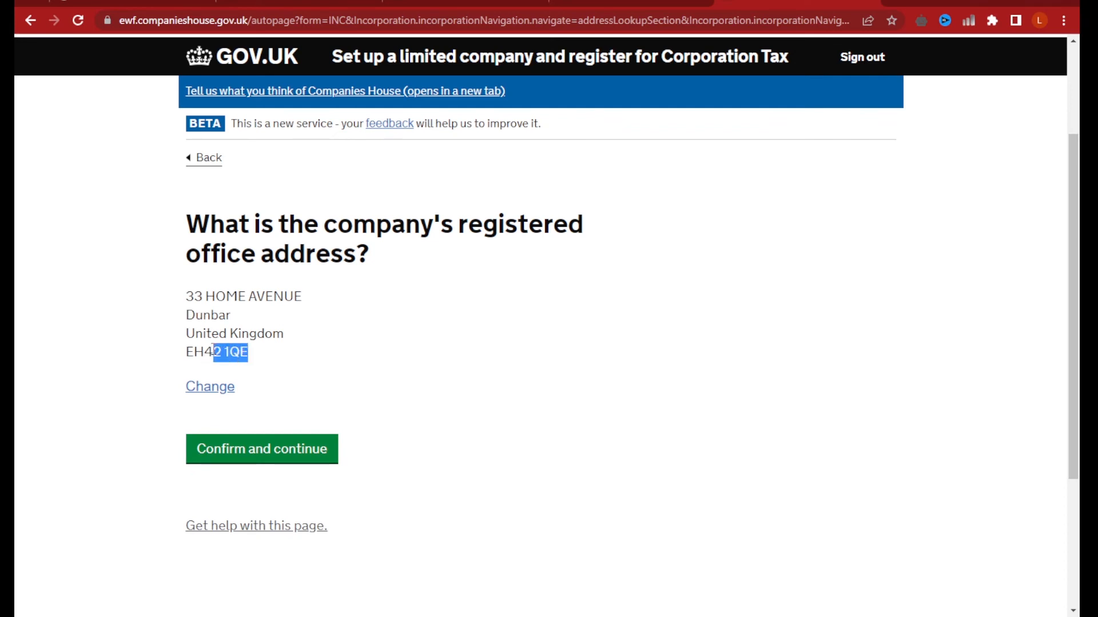
click(189, 351)
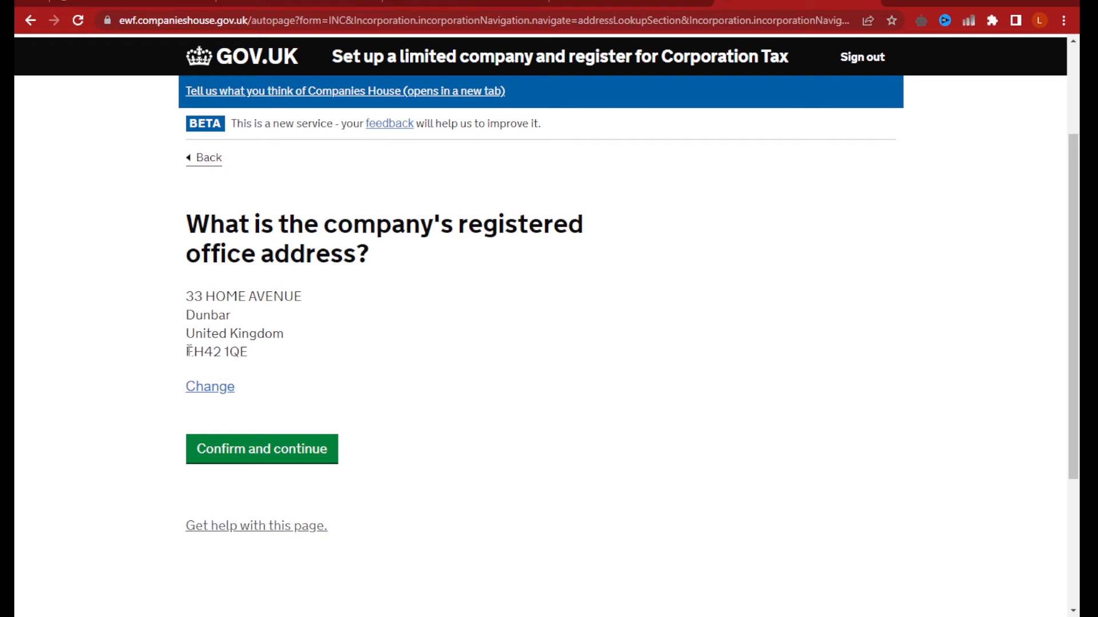
drag(188, 351, 250, 353)
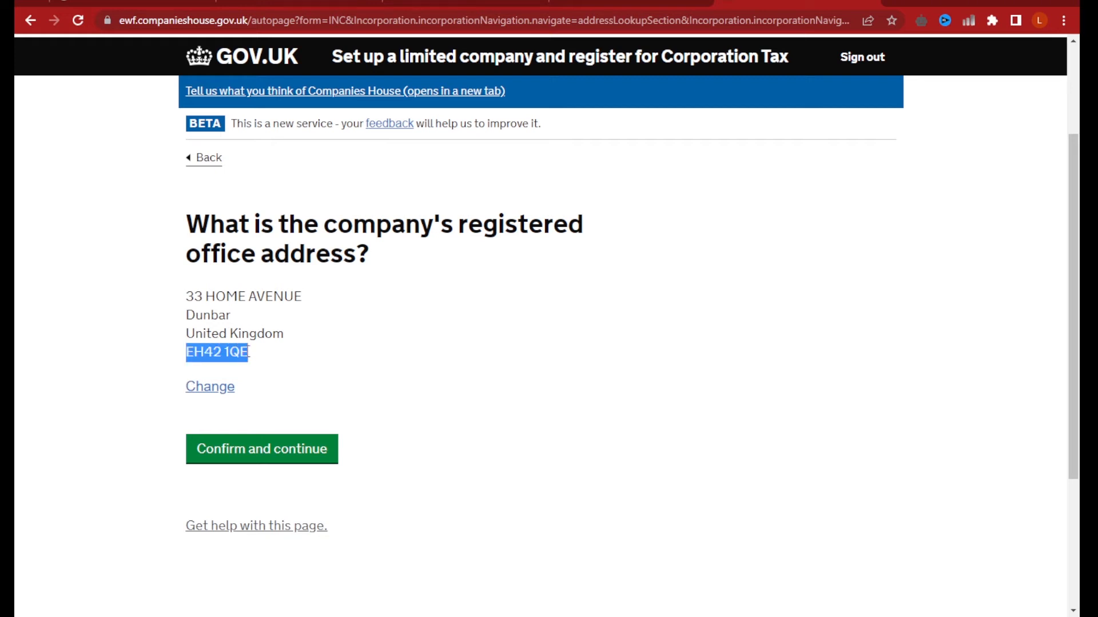
click(291, 452)
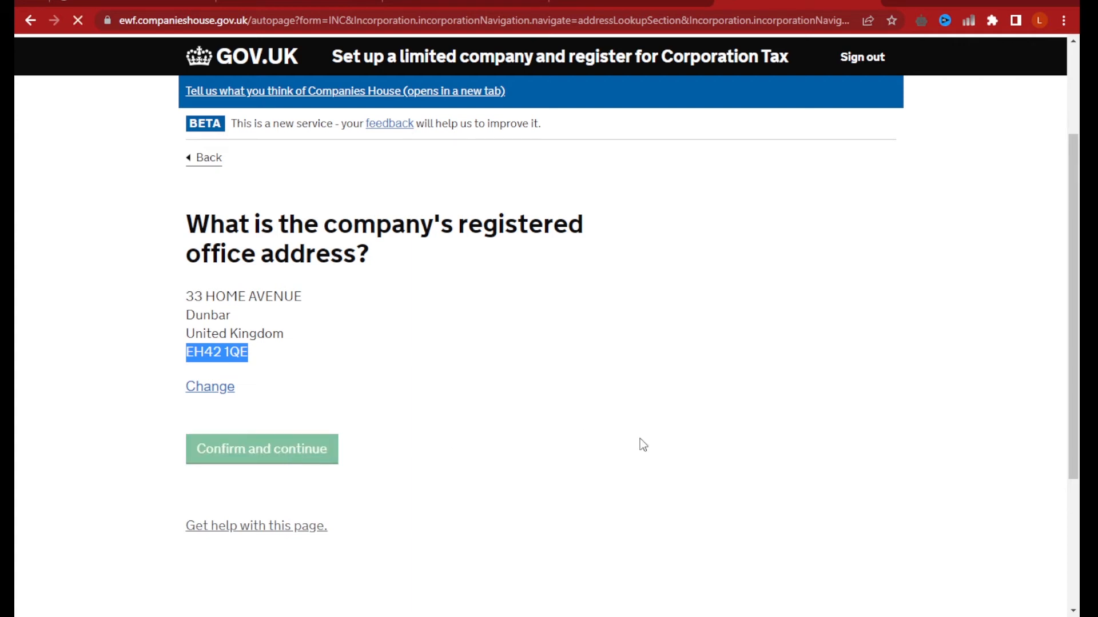
scroll(630, 432, down, 4)
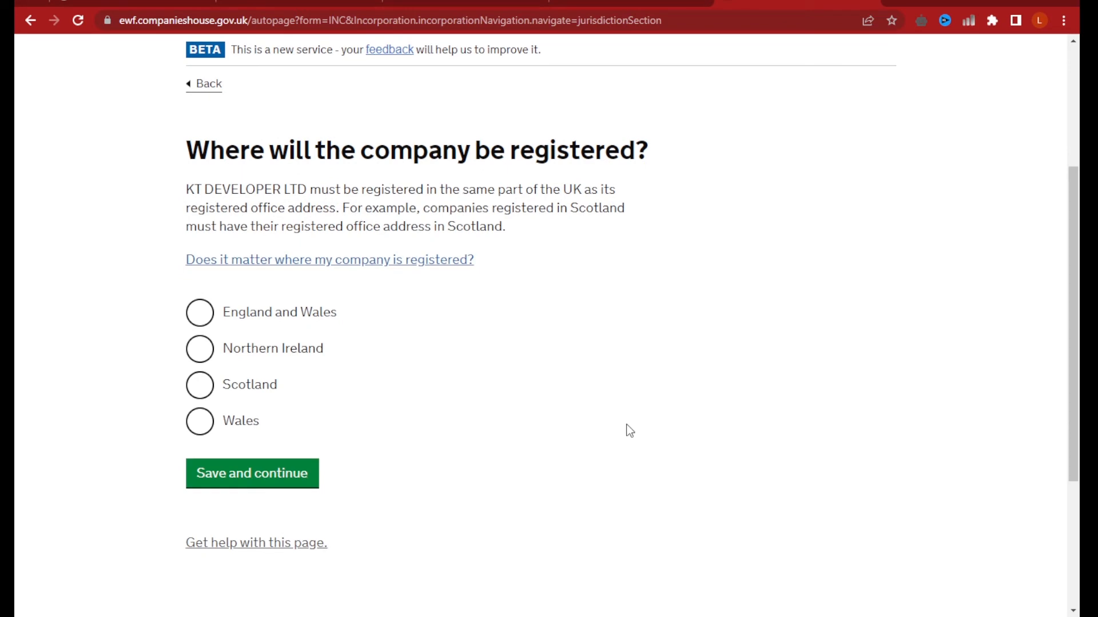
- Try England and Wales as the jurisdiction and save, which GOV.UK rejects
click(322, 316)
click(277, 480)
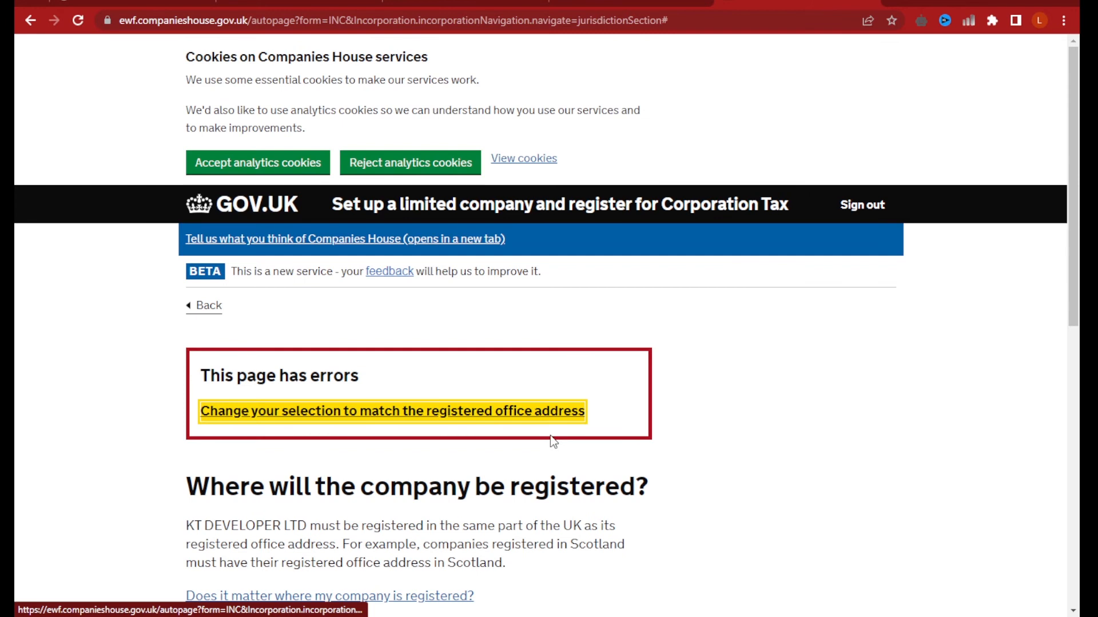
scroll(553, 442, down, 1)
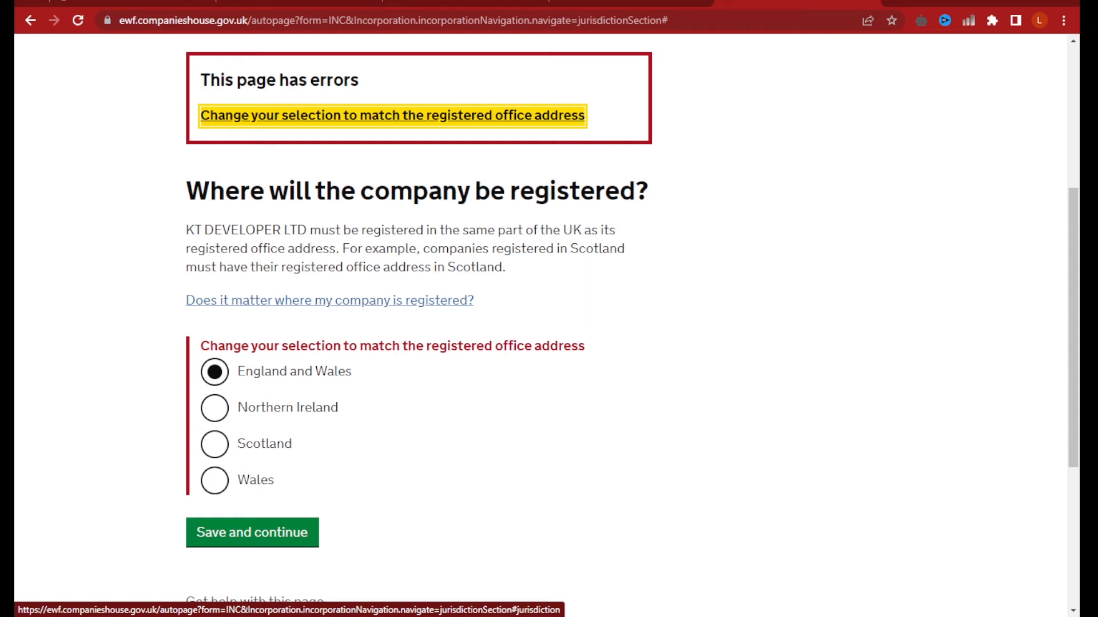
- Check the office address in Notepad, then select Scotland as the jurisdiction
click(687, 616)
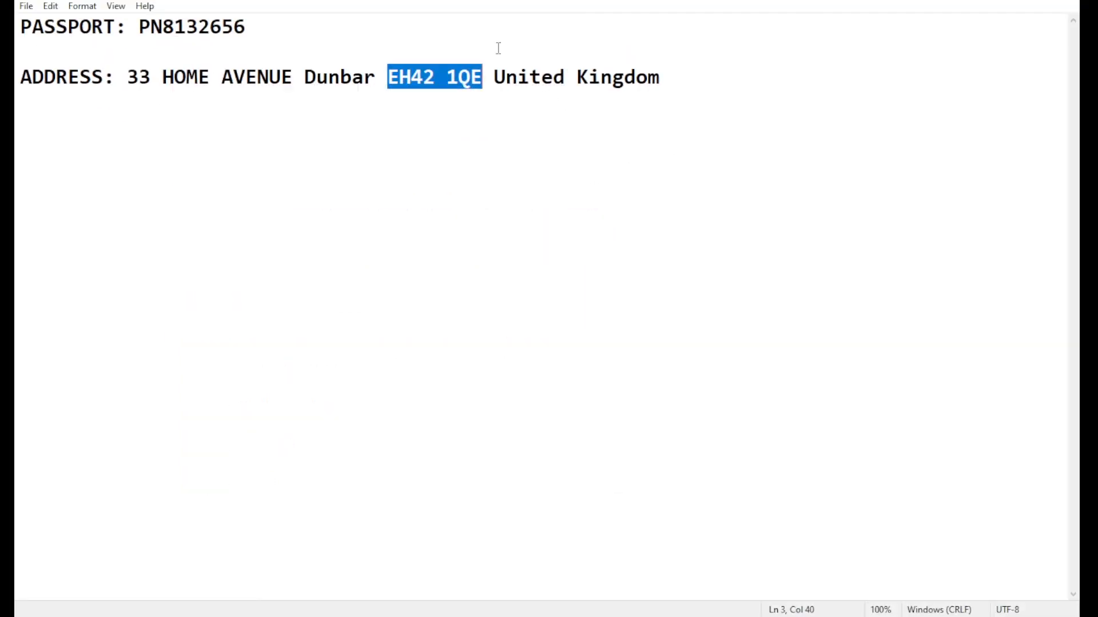
click(316, 67)
drag(316, 66, 353, 69)
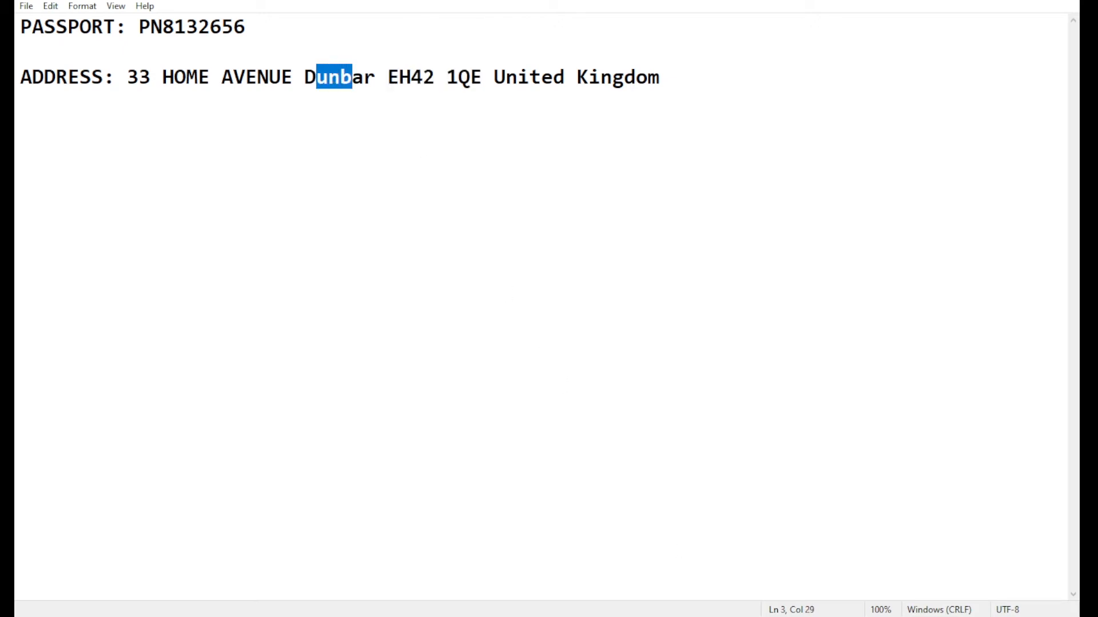
click(688, 615)
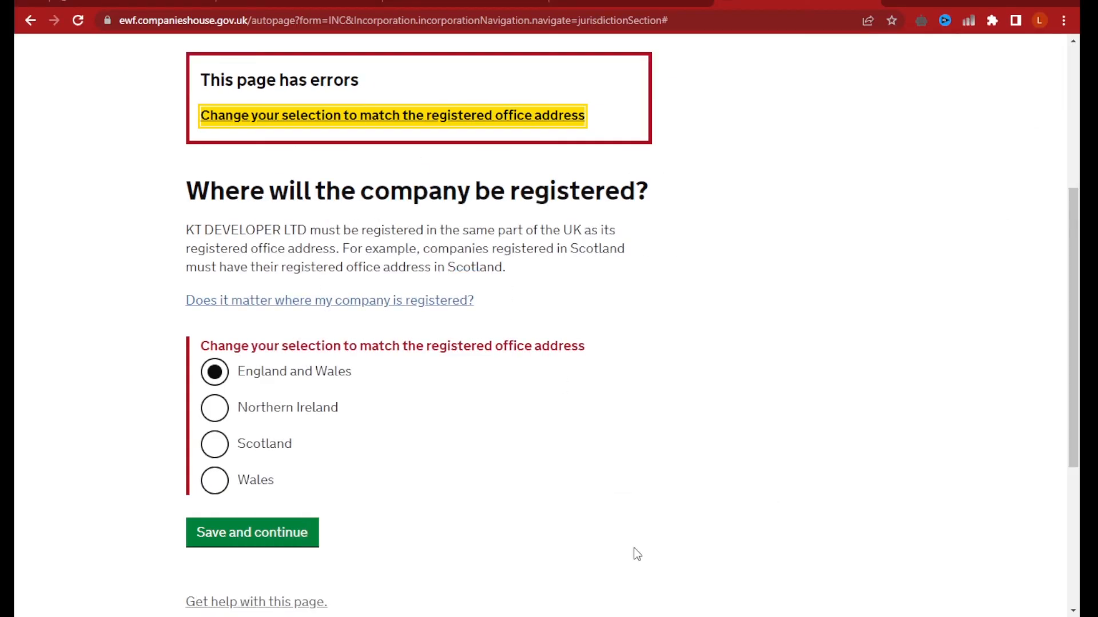
click(243, 410)
click(280, 454)
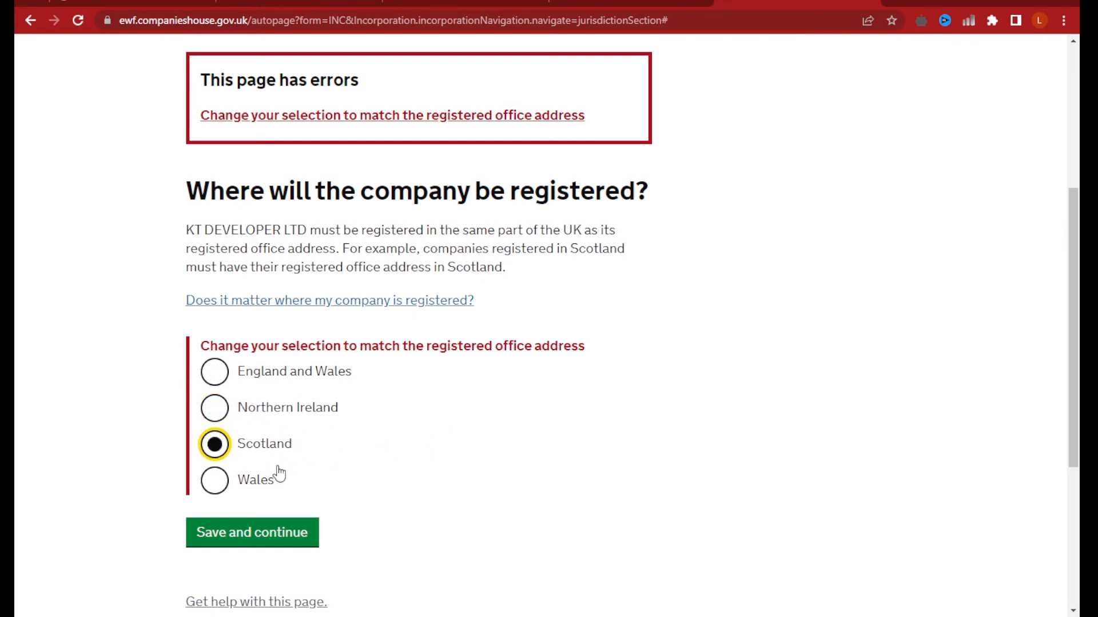
click(253, 483)
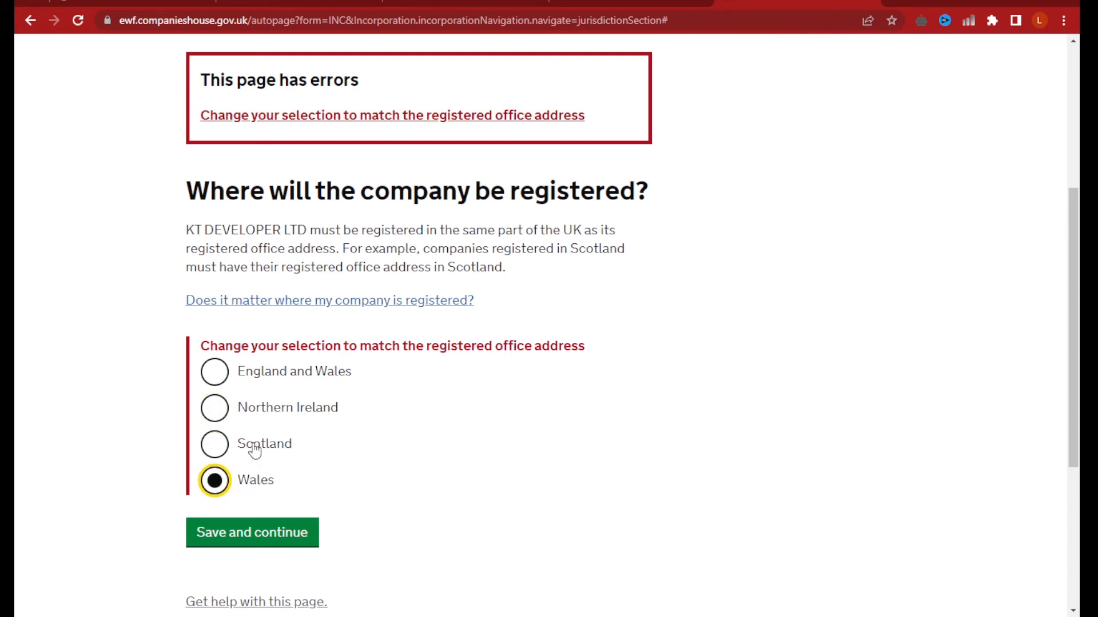
click(255, 451)
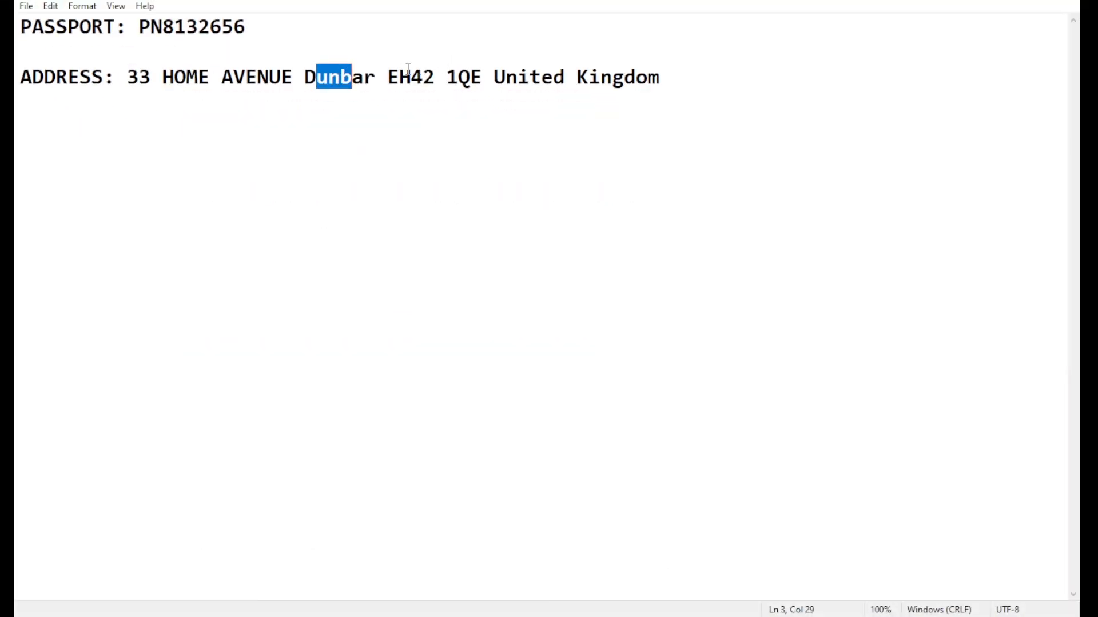
drag(391, 74, 484, 74)
key(ctrl+c)
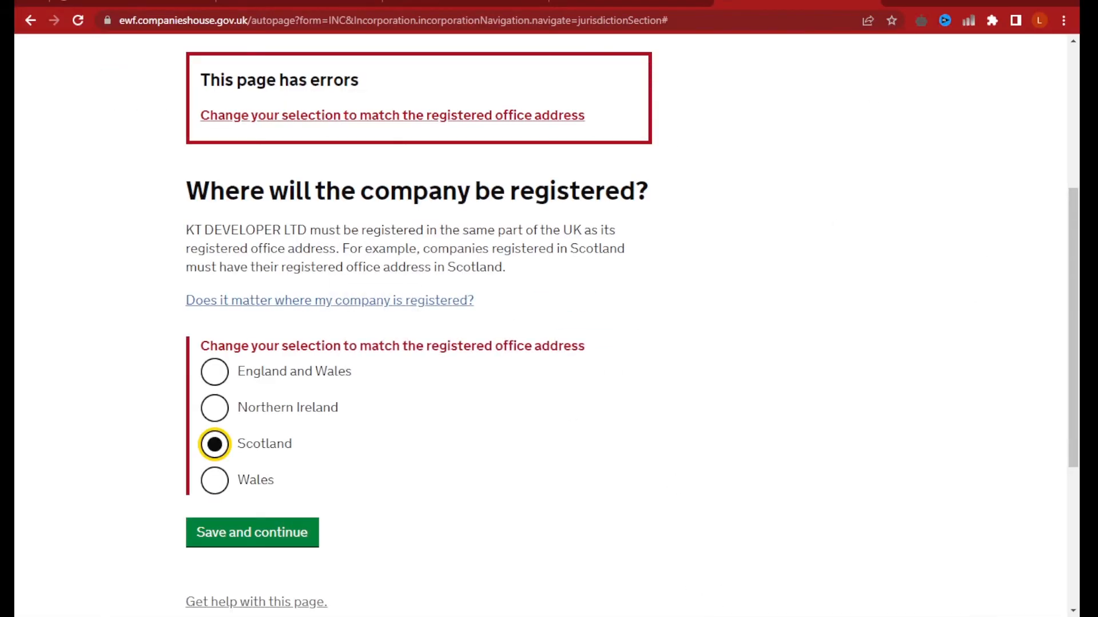
- Search Google for the registered office postcode, confirming it is in Scotland
click(902, 4)
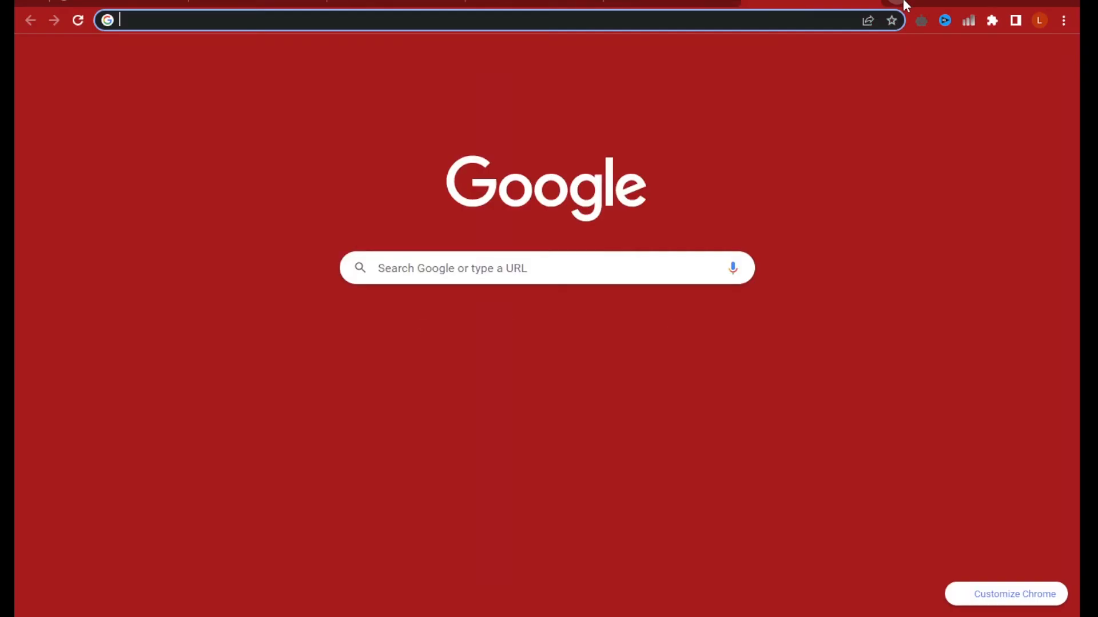
key(ctrl+v)
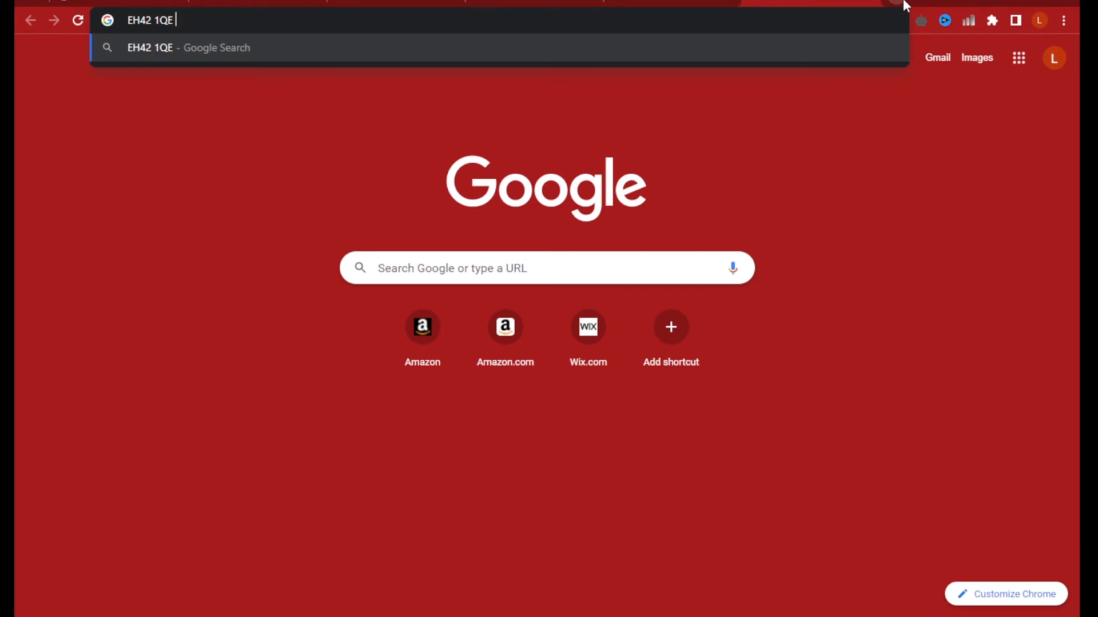
key(Return)
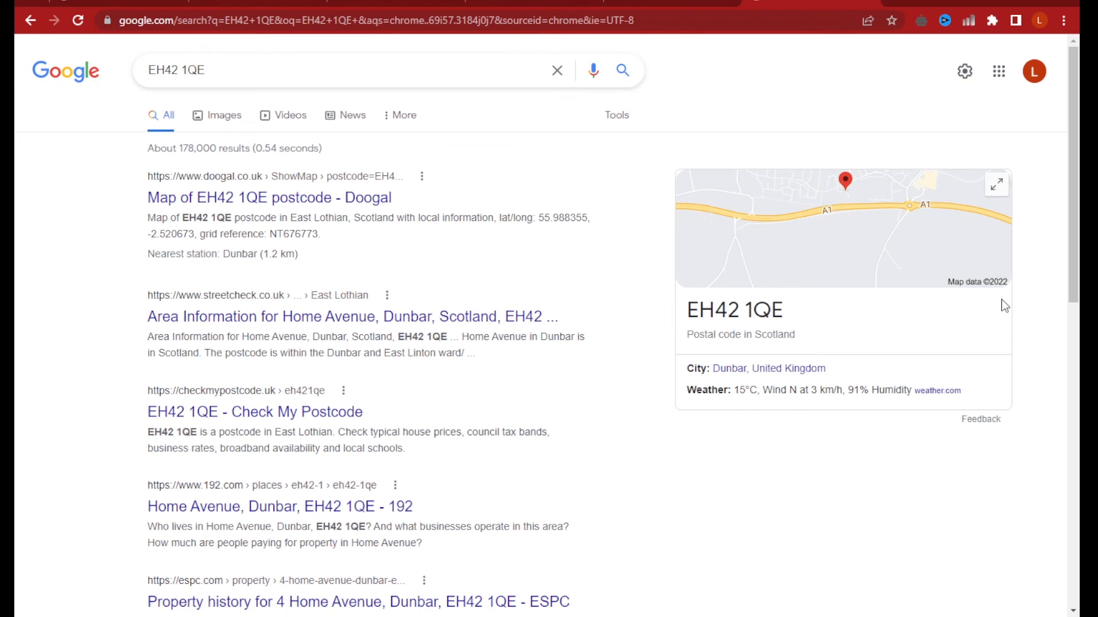
drag(801, 342, 756, 343)
- Save Scotland as the jurisdiction and make the listed address the principal place of business
click(655, 8)
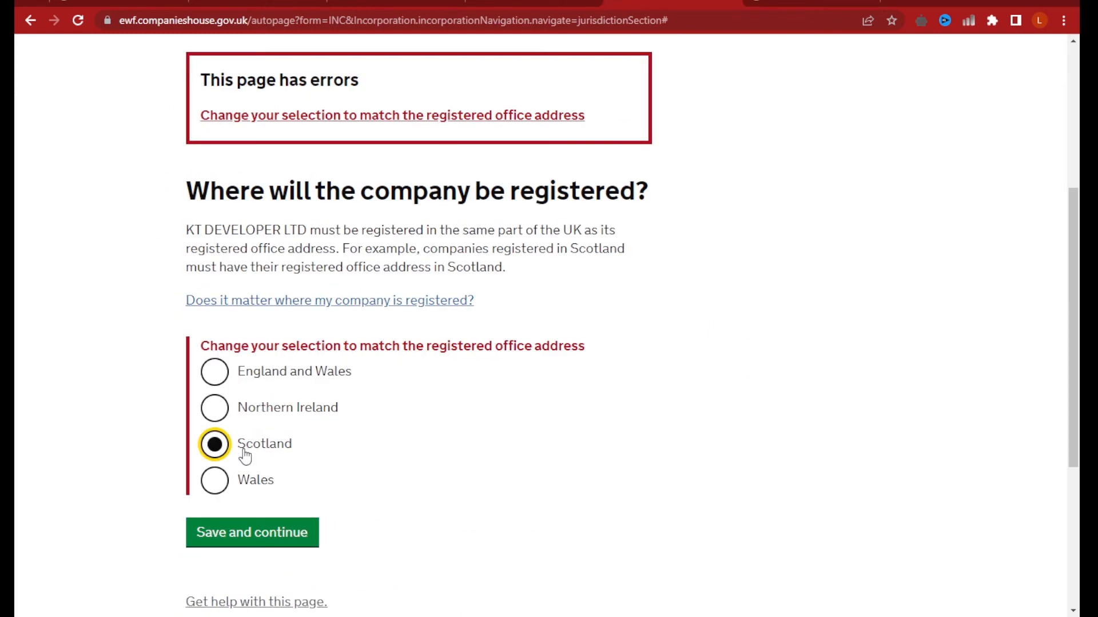
click(266, 533)
scroll(583, 400, down, 4)
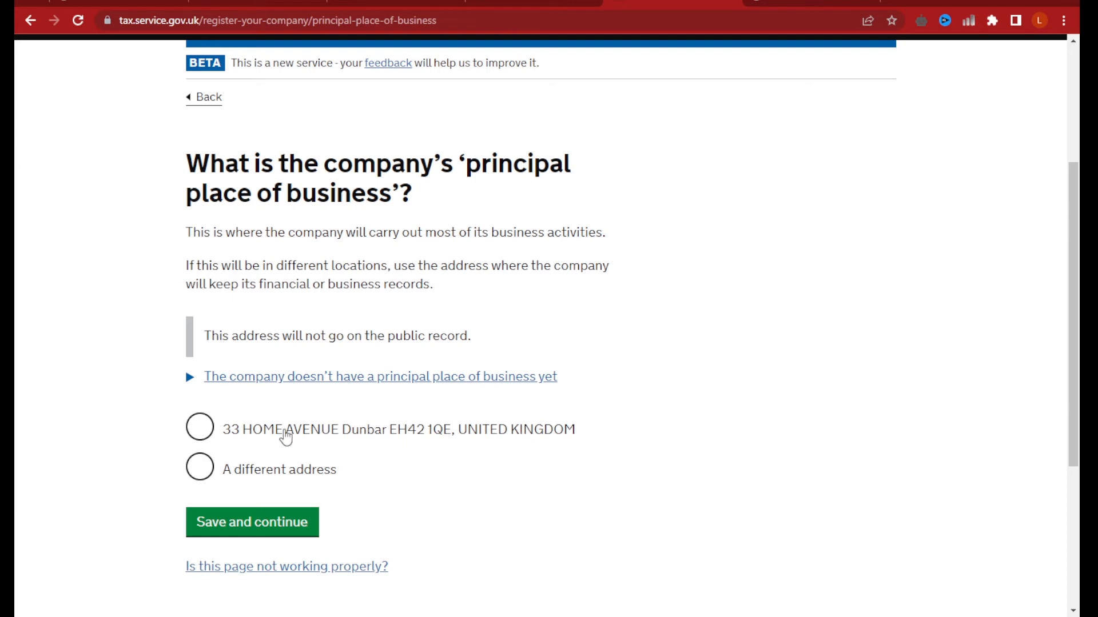
click(286, 437)
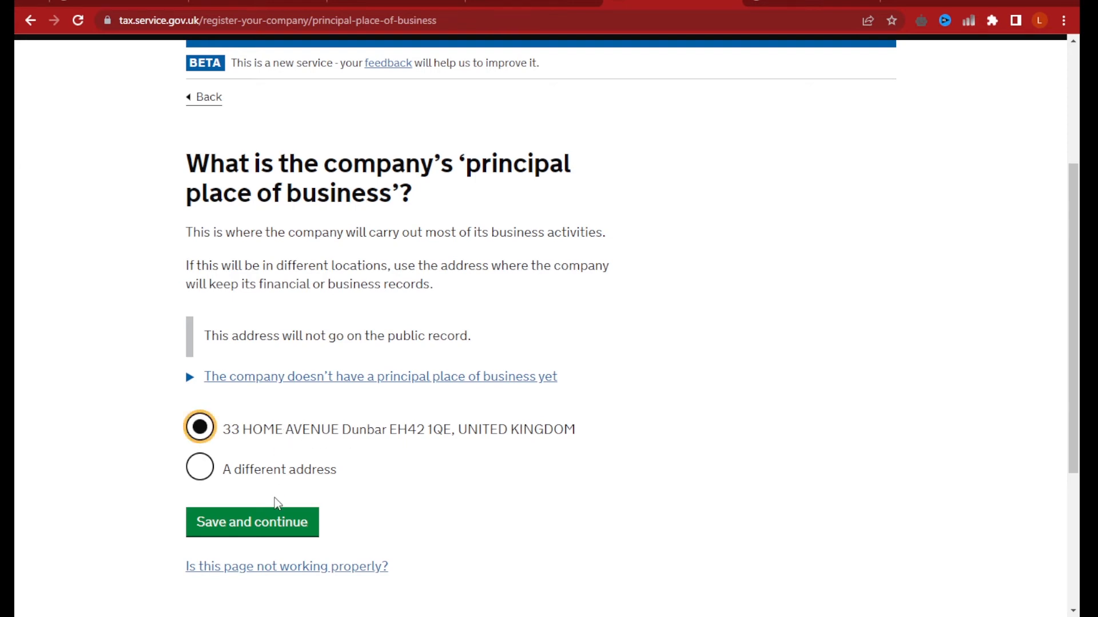
click(269, 522)
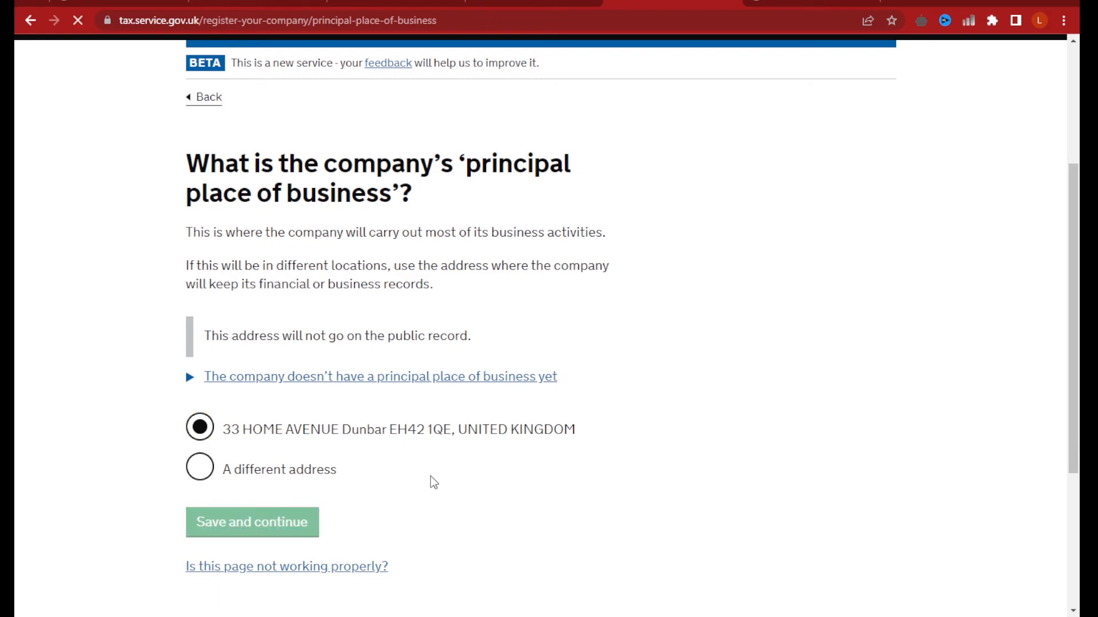
scroll(588, 380, down, 5)
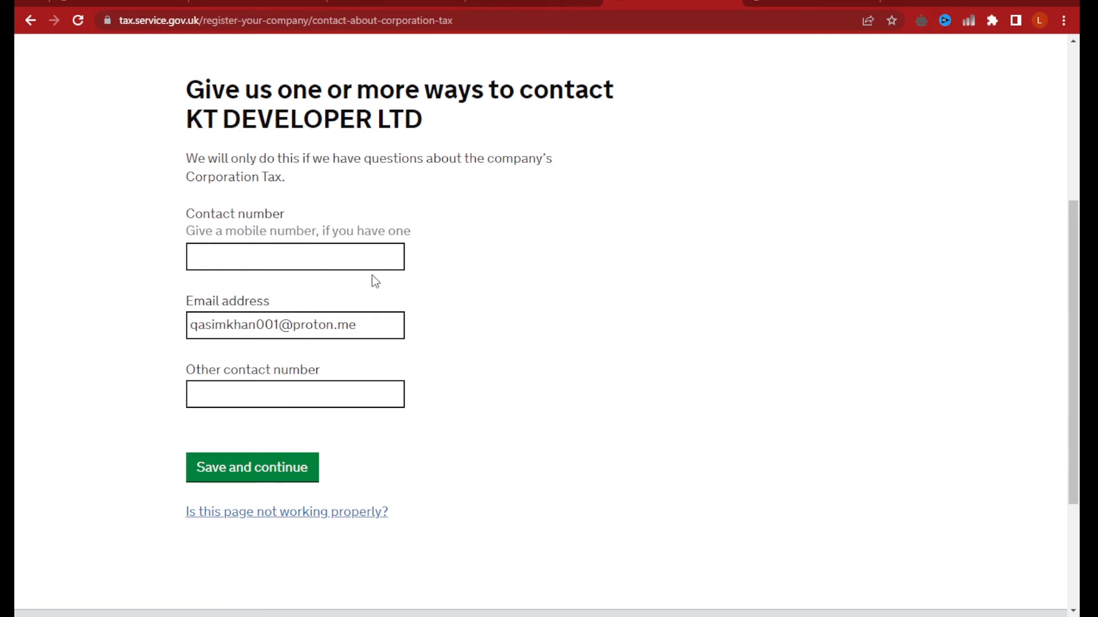
- Submit the Corporation Tax contact details with the existing contact fields
click(348, 258)
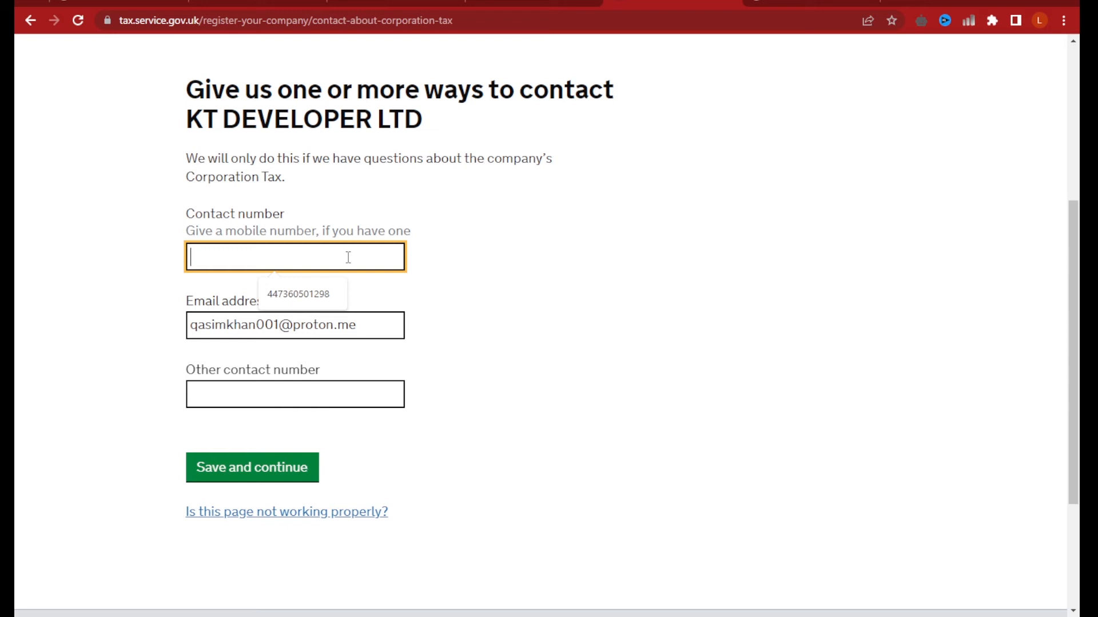
drag(320, 231, 423, 232)
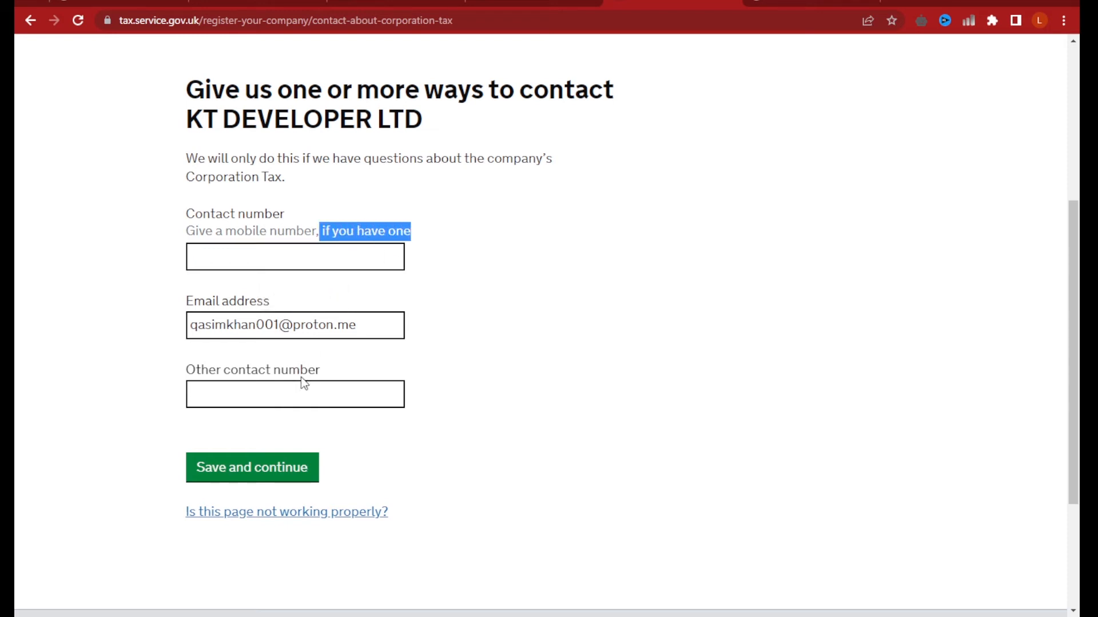
click(560, 391)
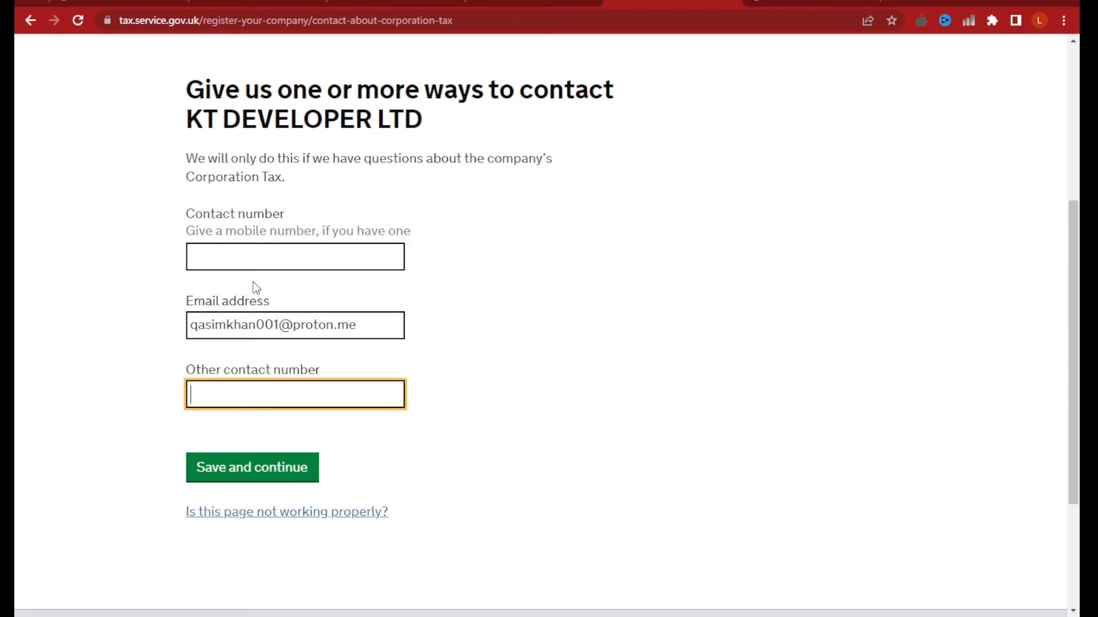
click(232, 465)
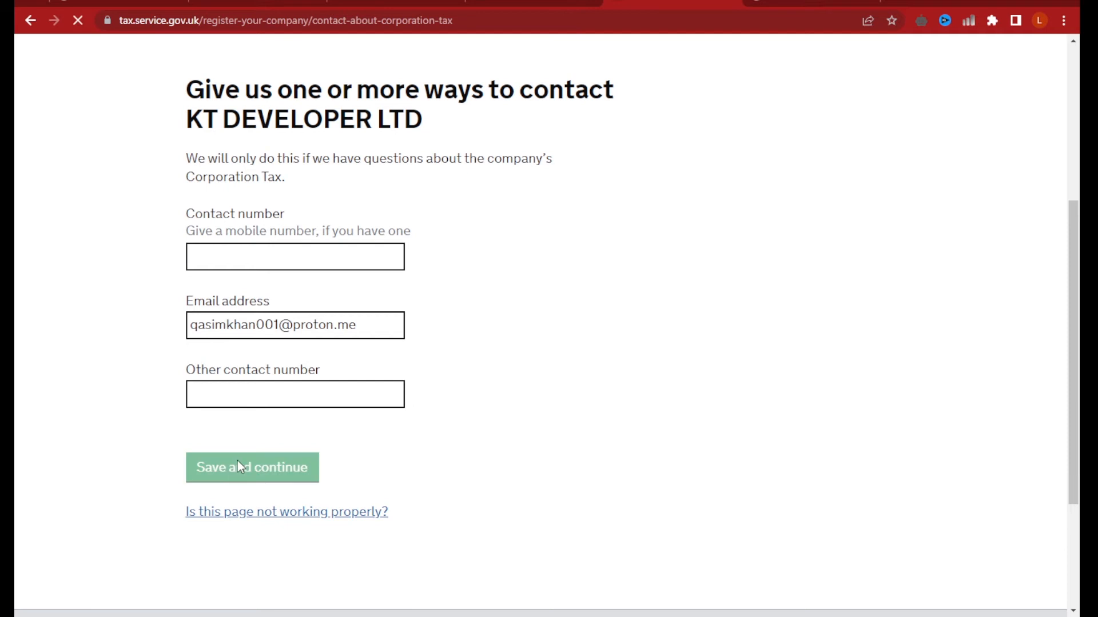
- Answer No to 'Is the new company replacing another business?' and save
scroll(396, 457, down, 3)
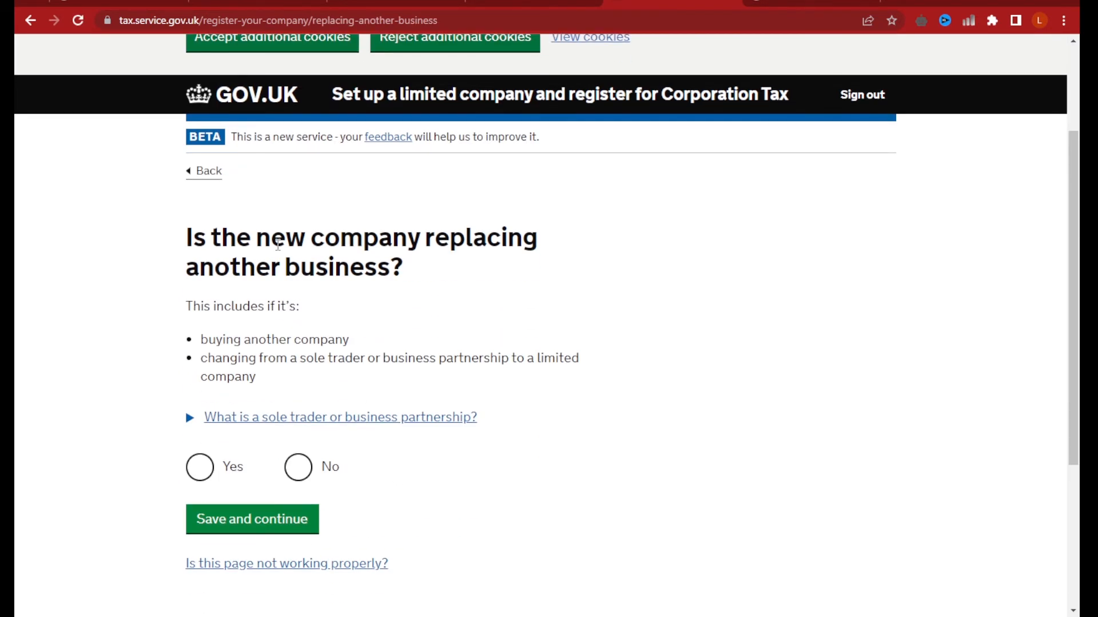
drag(213, 227, 437, 272)
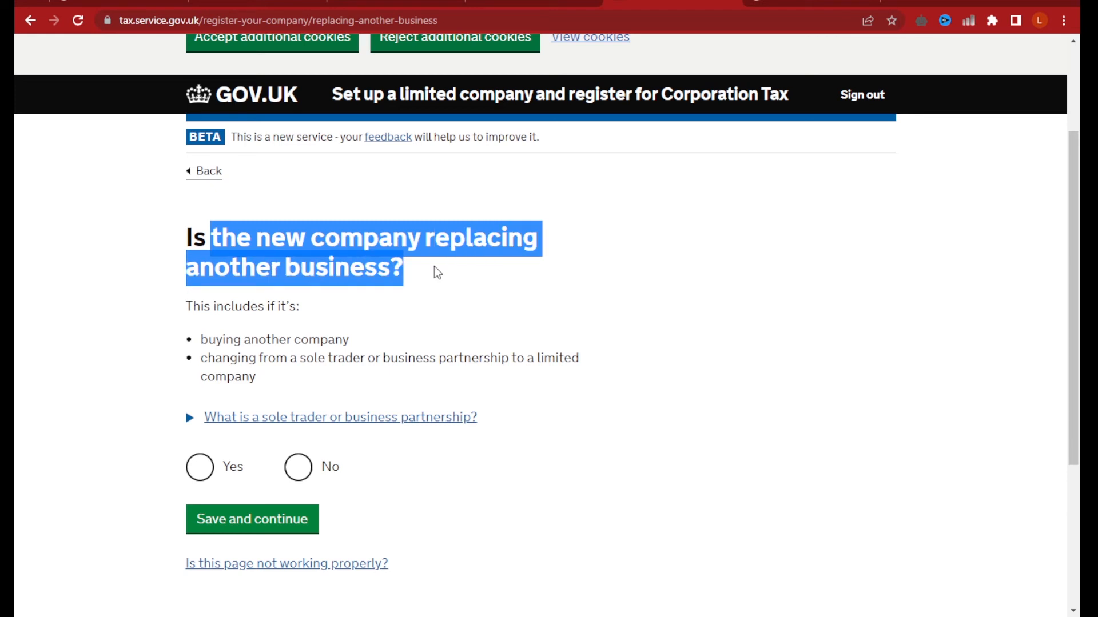
click(300, 469)
scroll(456, 478, down, 2)
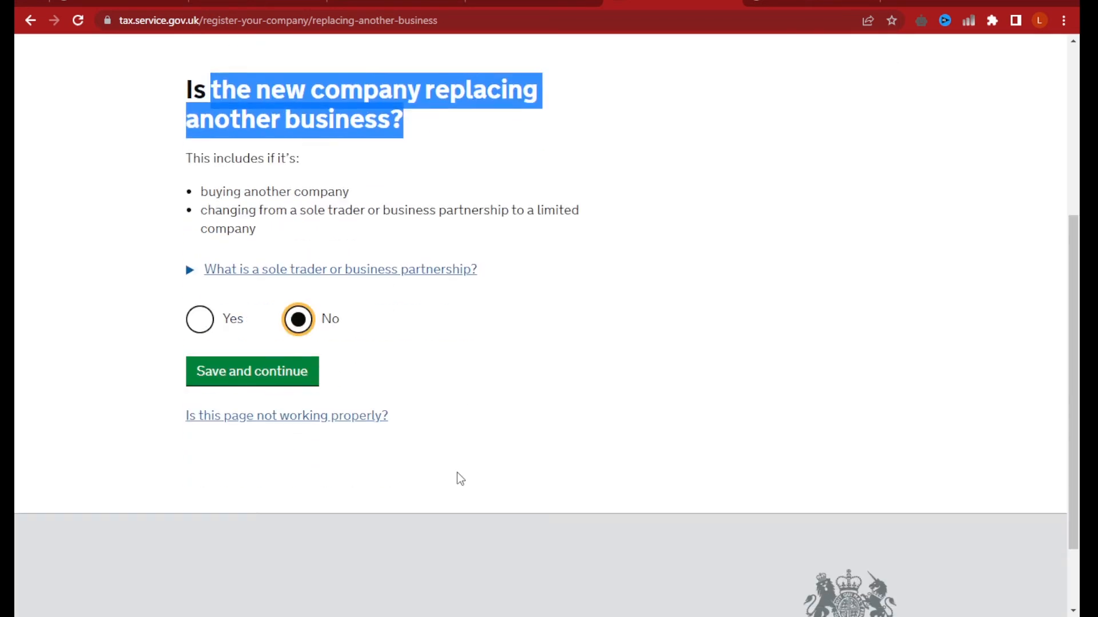
click(285, 376)
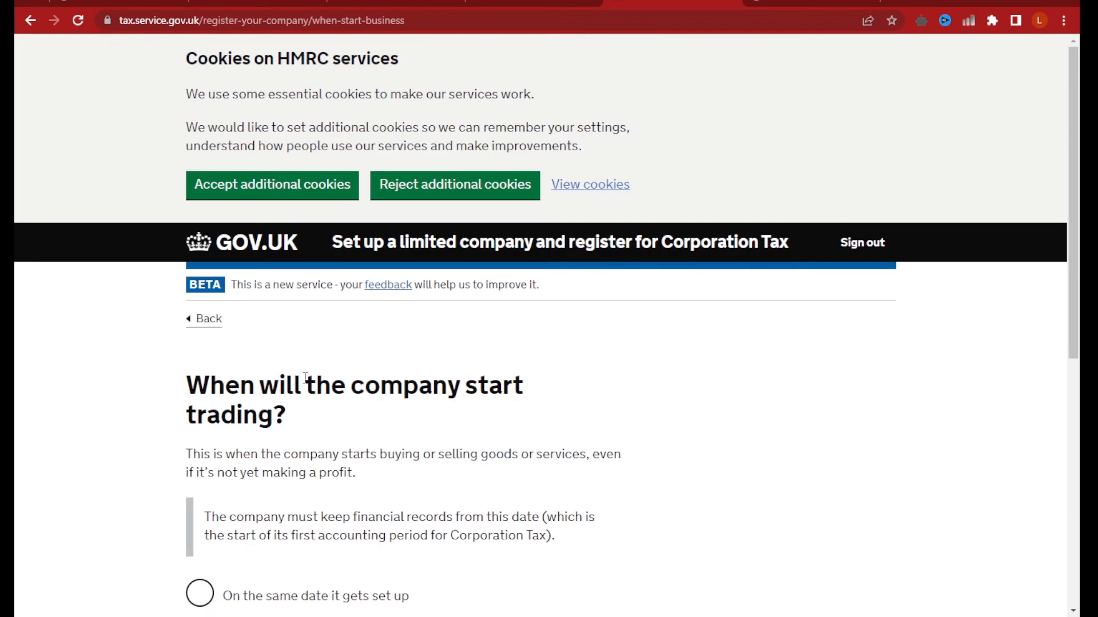
scroll(305, 377, down, 4)
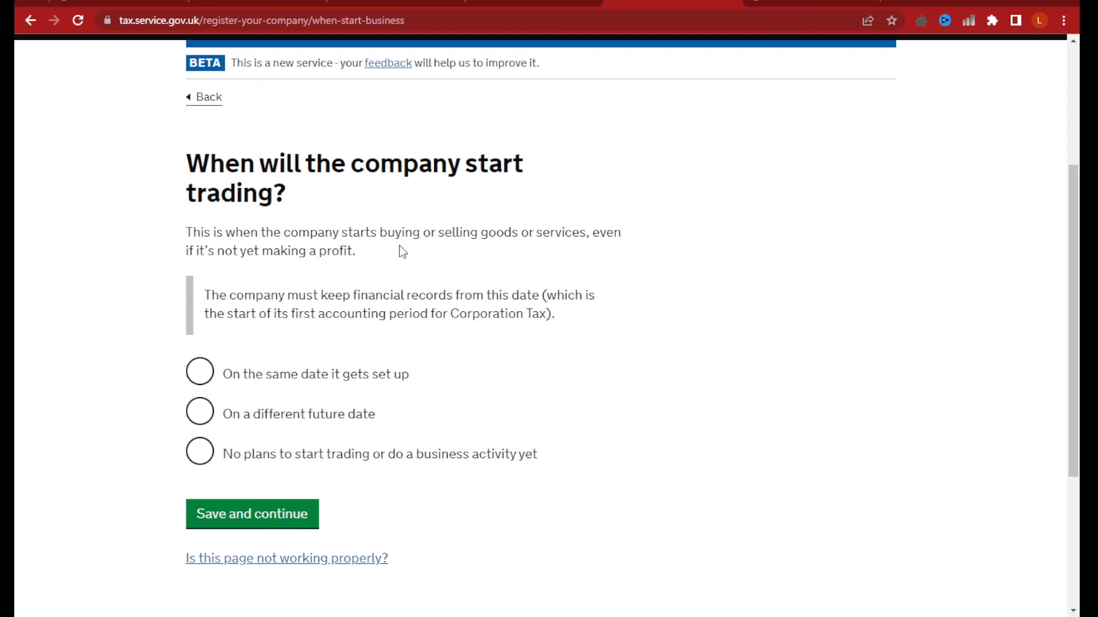
- Choose 'On the same date it gets set up' as the trading start and save
scroll(400, 247, down, 1)
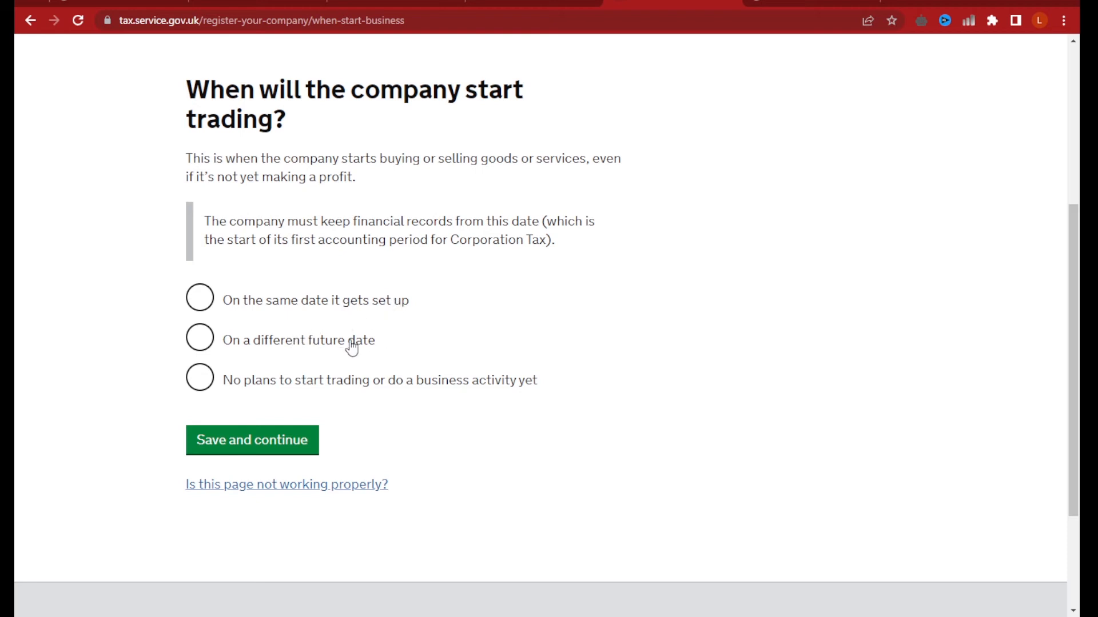
click(242, 303)
click(286, 435)
scroll(530, 324, down, 3)
scroll(532, 329, down, 2)
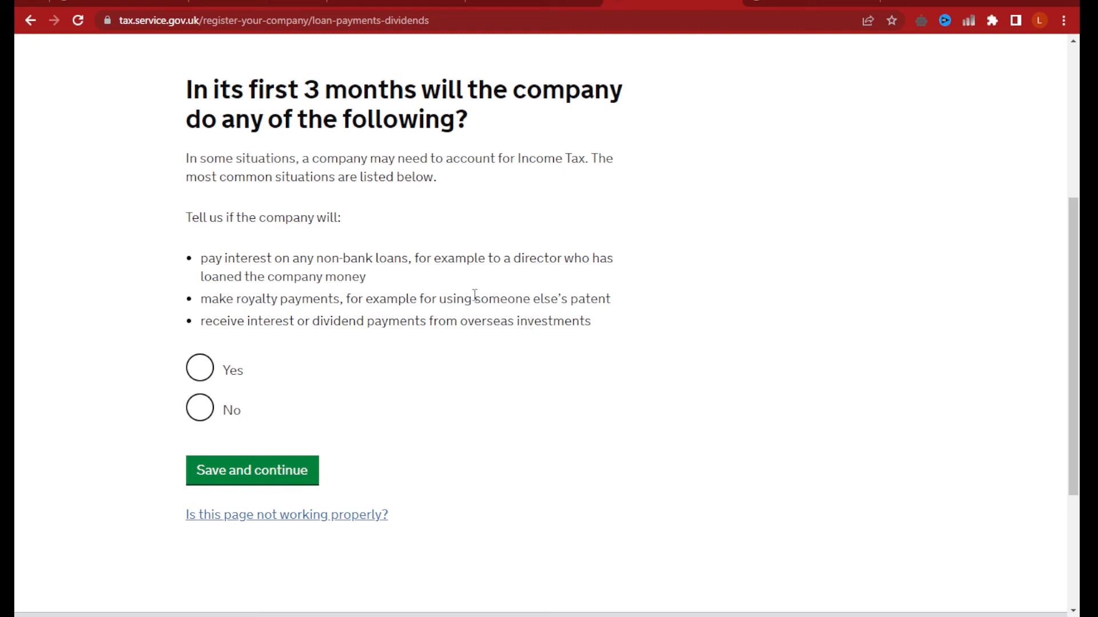
- Answer No to first-3-months loan interest, royalties or overseas dividends and save
drag(226, 258, 565, 259)
drag(227, 298, 431, 299)
click(237, 407)
scroll(263, 423, down, 3)
click(273, 396)
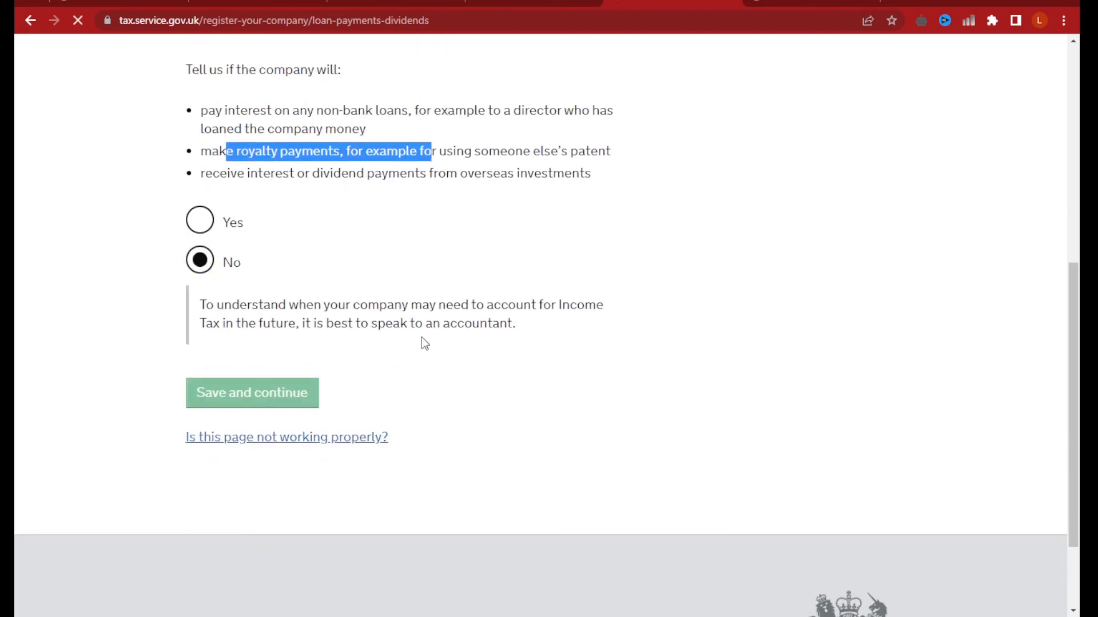
scroll(421, 338, down, 3)
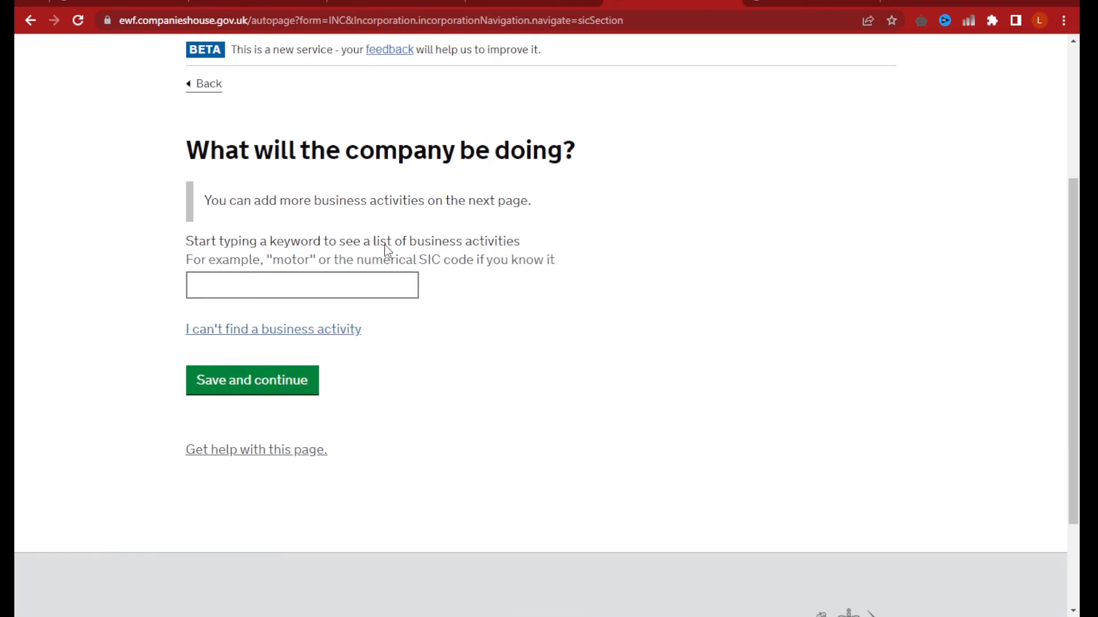
- Search the keyword RETAIL and save 'Retail sale via mail order houses or via Internet (47910)'
click(348, 279)
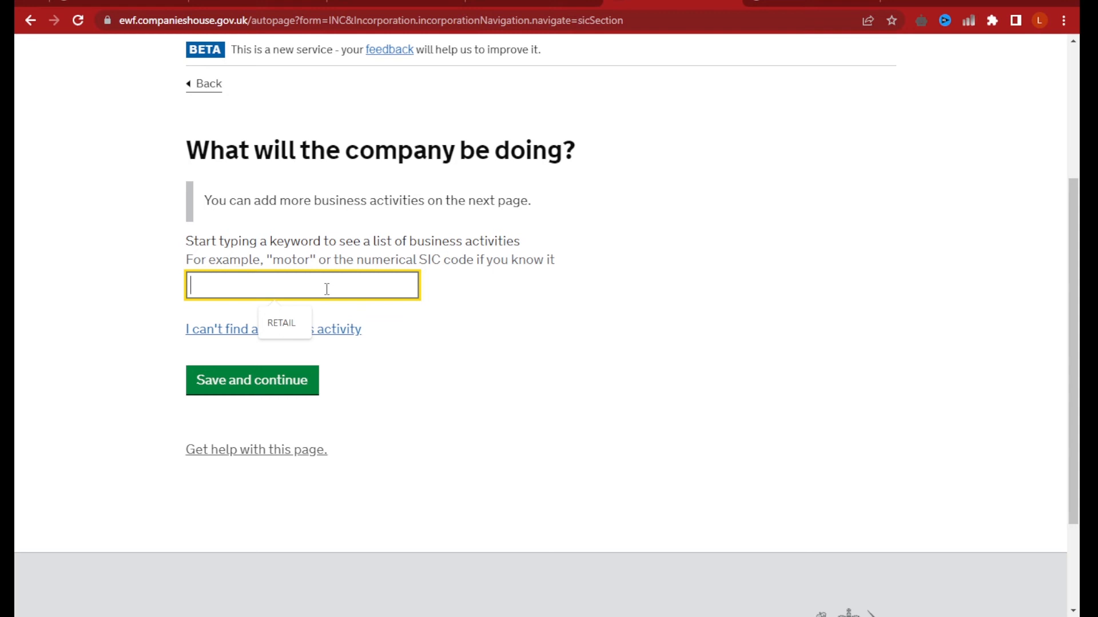
click(290, 318)
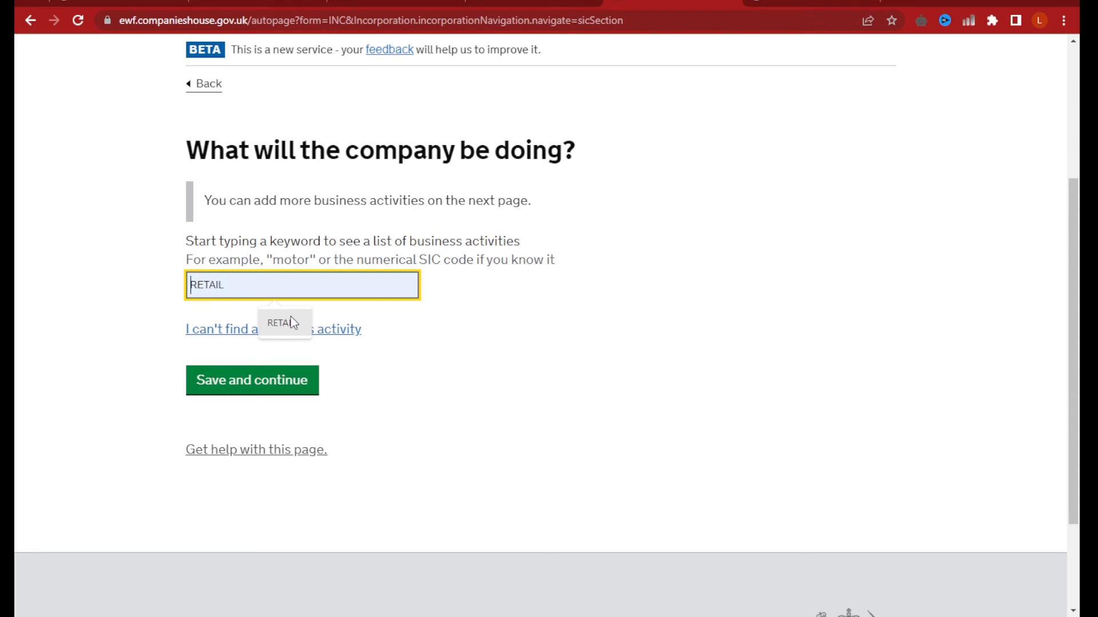
click(290, 322)
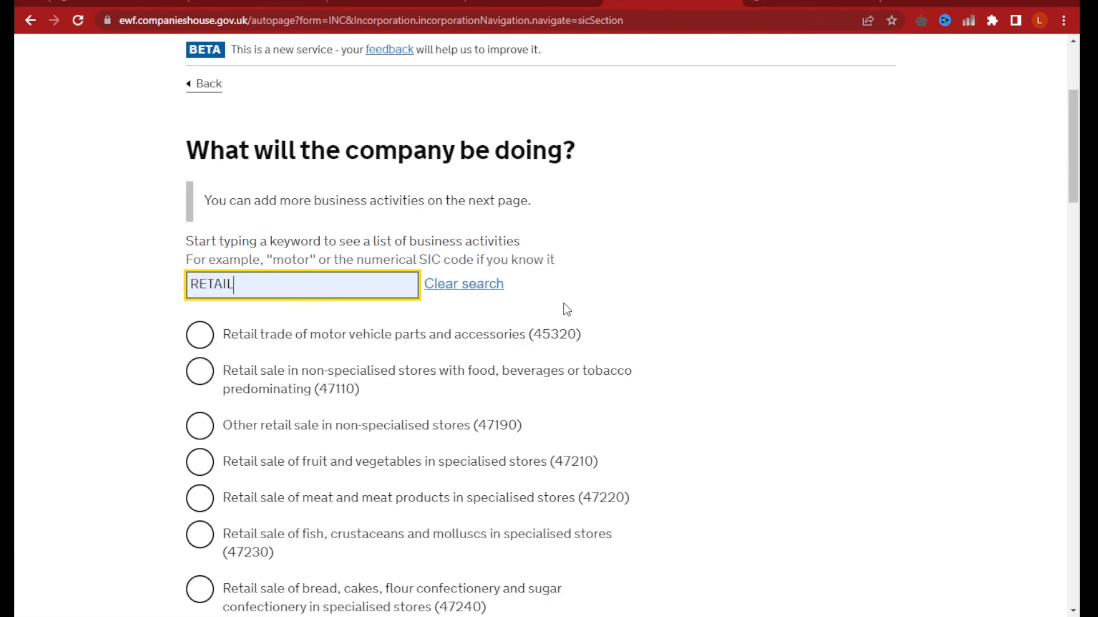
scroll(560, 304, down, 3)
scroll(561, 304, down, 9)
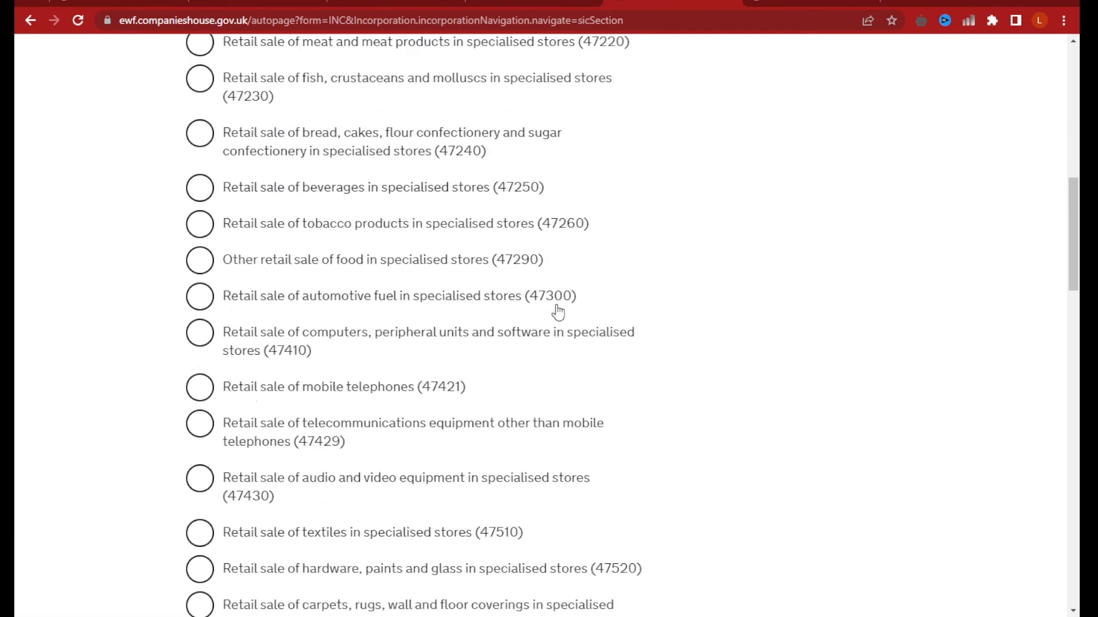
scroll(558, 312, down, 4)
scroll(558, 313, down, 10)
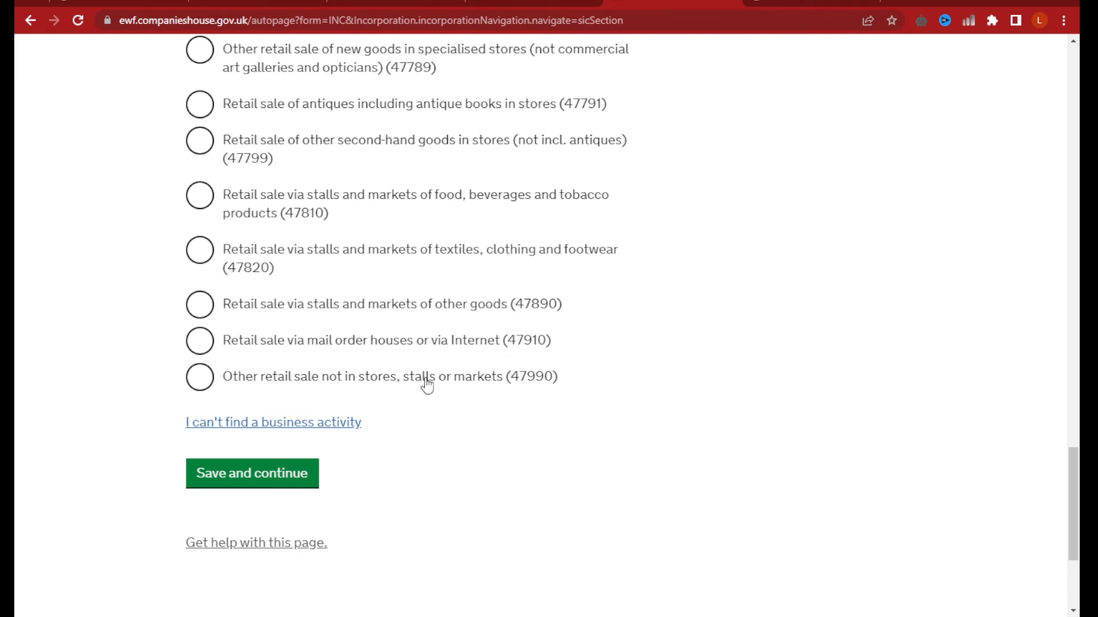
click(205, 354)
click(256, 479)
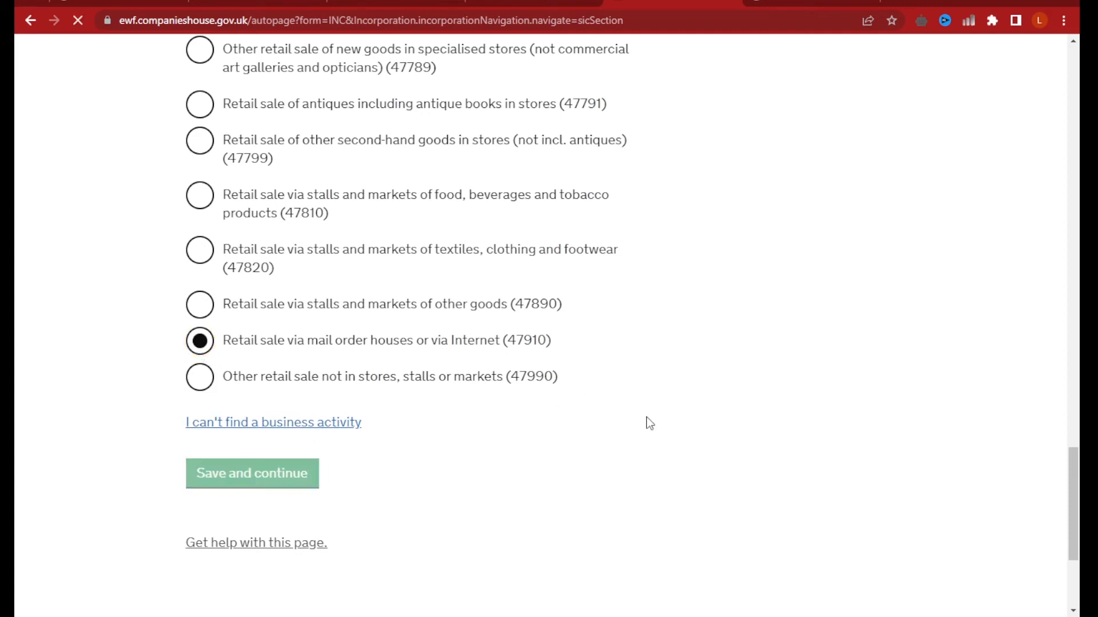
scroll(648, 407, down, 5)
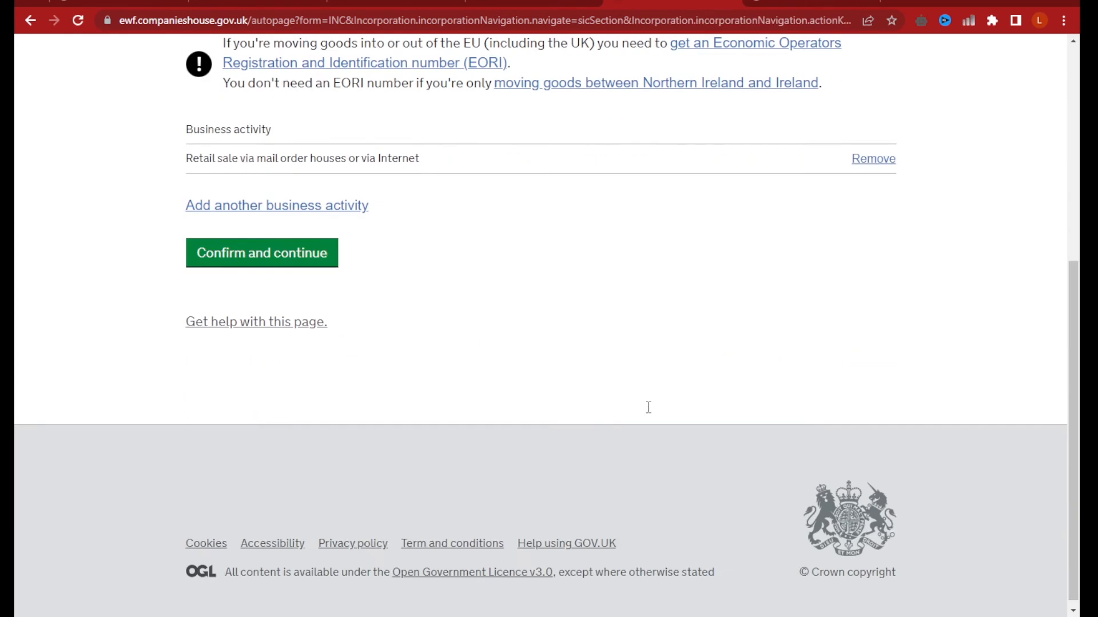
- Confirm internet retail (47910) as the sole business activity on the Check and confirm page
scroll(648, 408, up, 3)
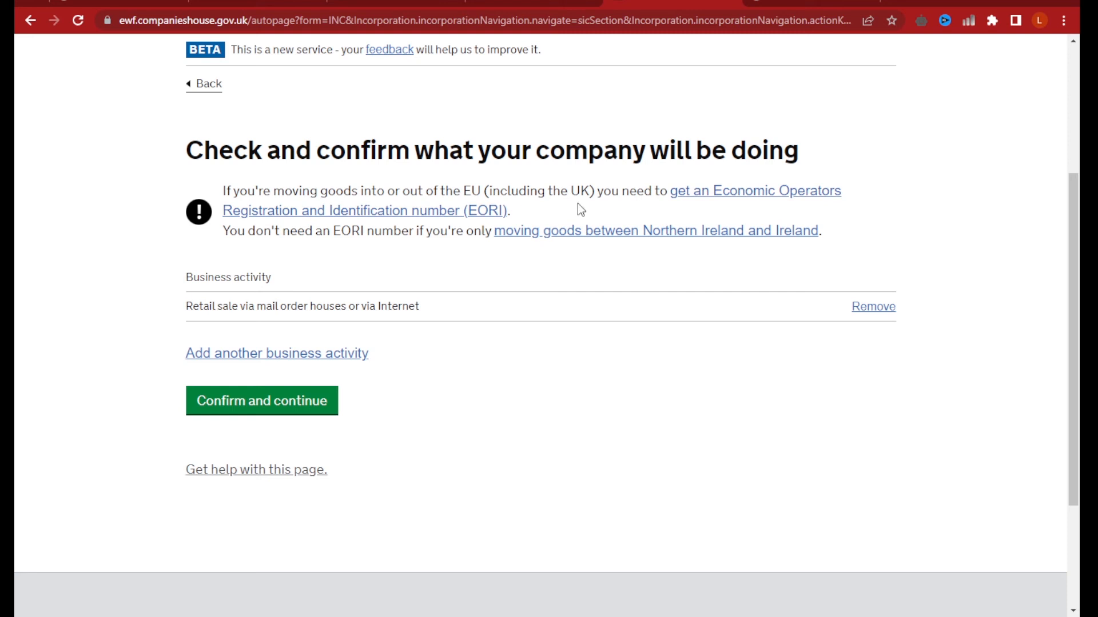
click(246, 407)
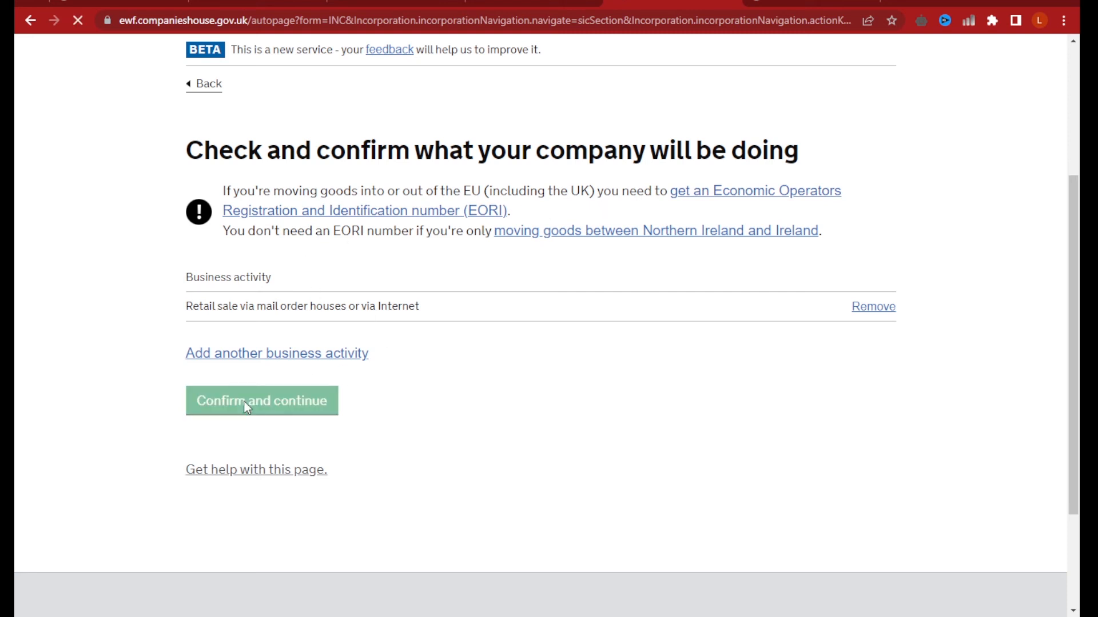
scroll(642, 360, down, 3)
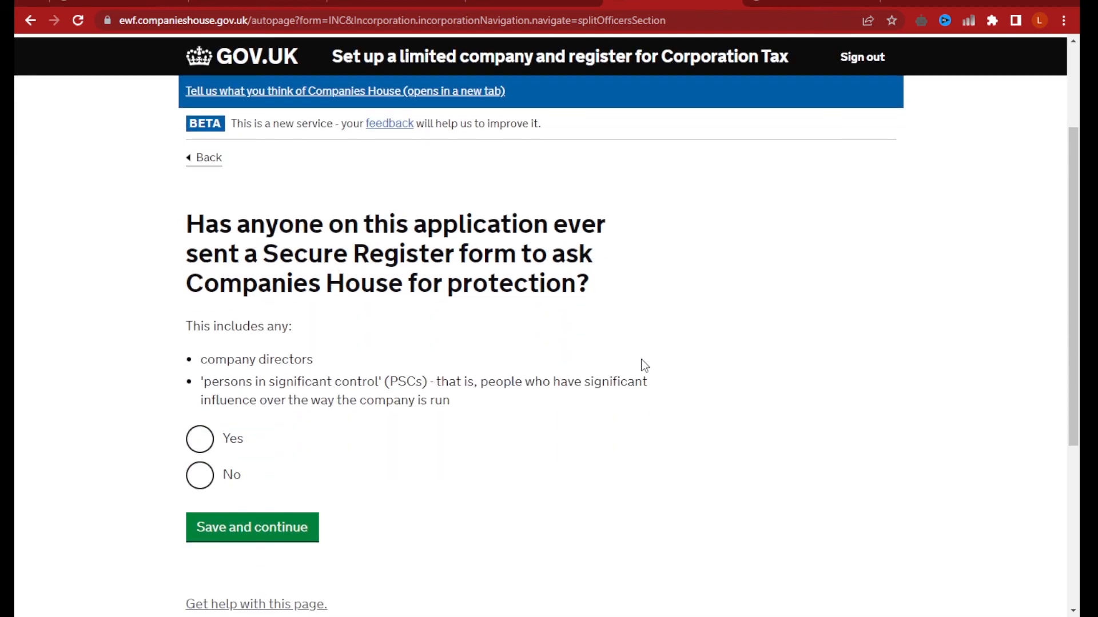
- Answer No to the Secure Register form question and save
scroll(641, 360, down, 1)
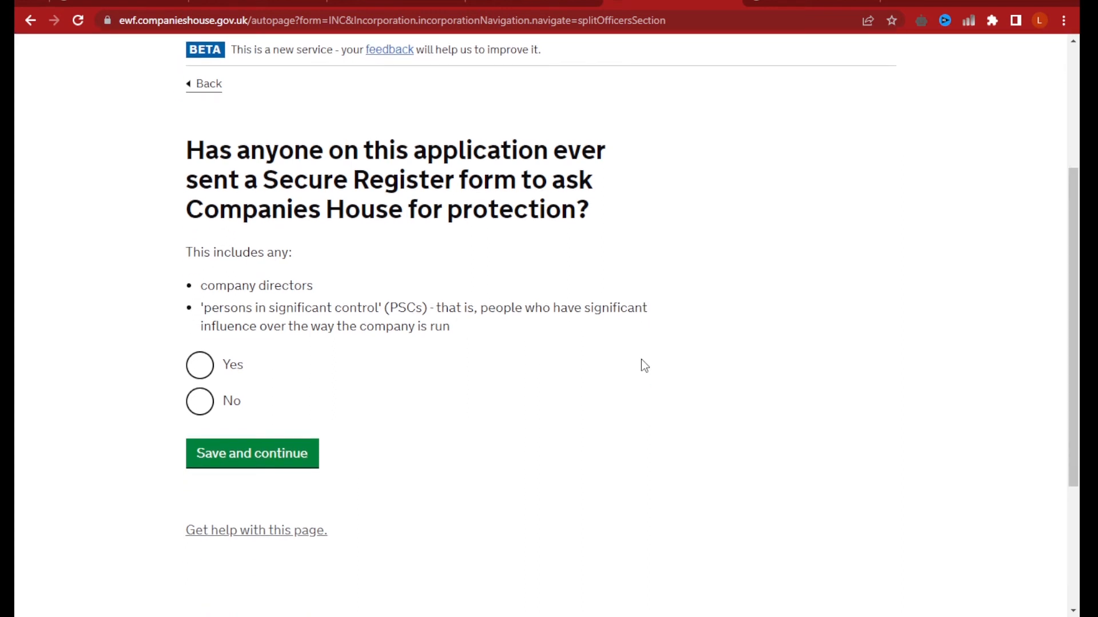
click(203, 404)
click(271, 451)
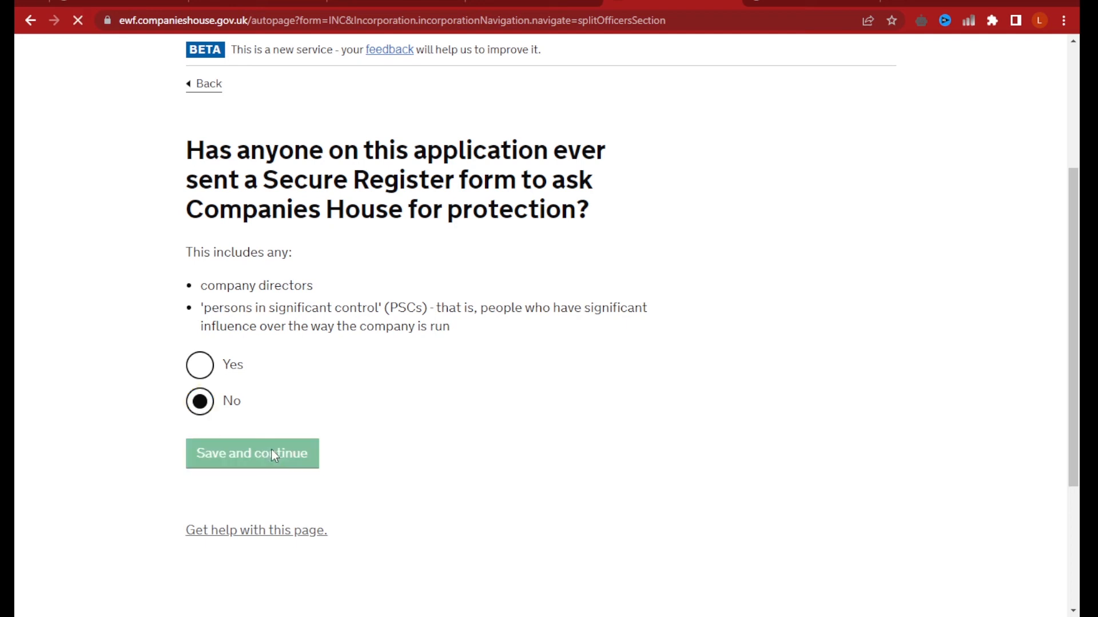
scroll(576, 396, down, 5)
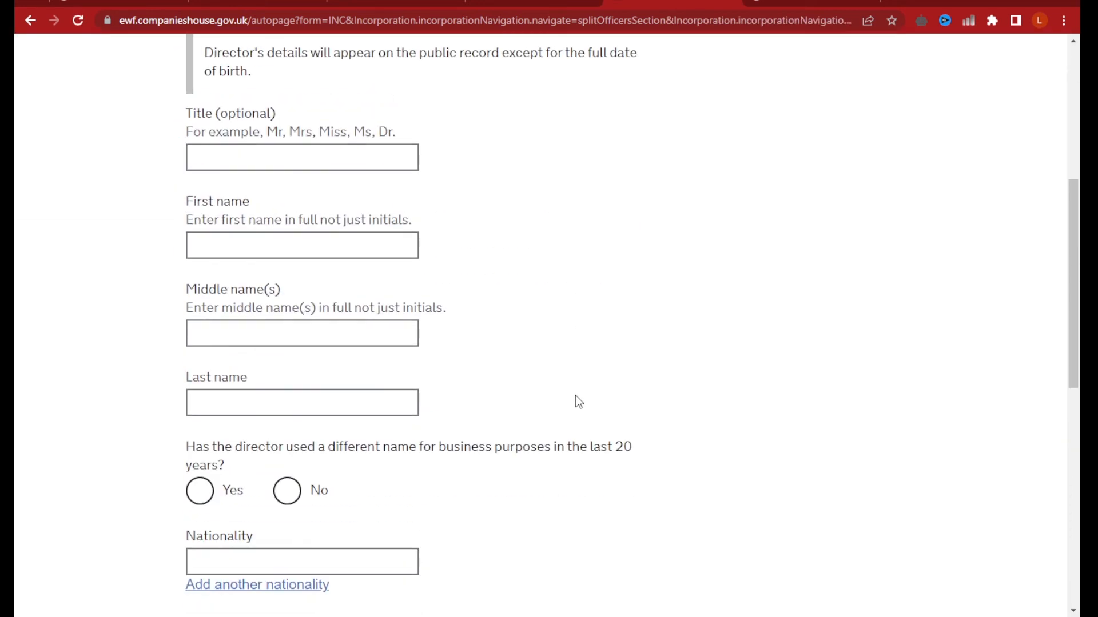
- Enter title Mr with the director's first and last name, and answer No to a different business name
click(247, 160)
text(Mr)
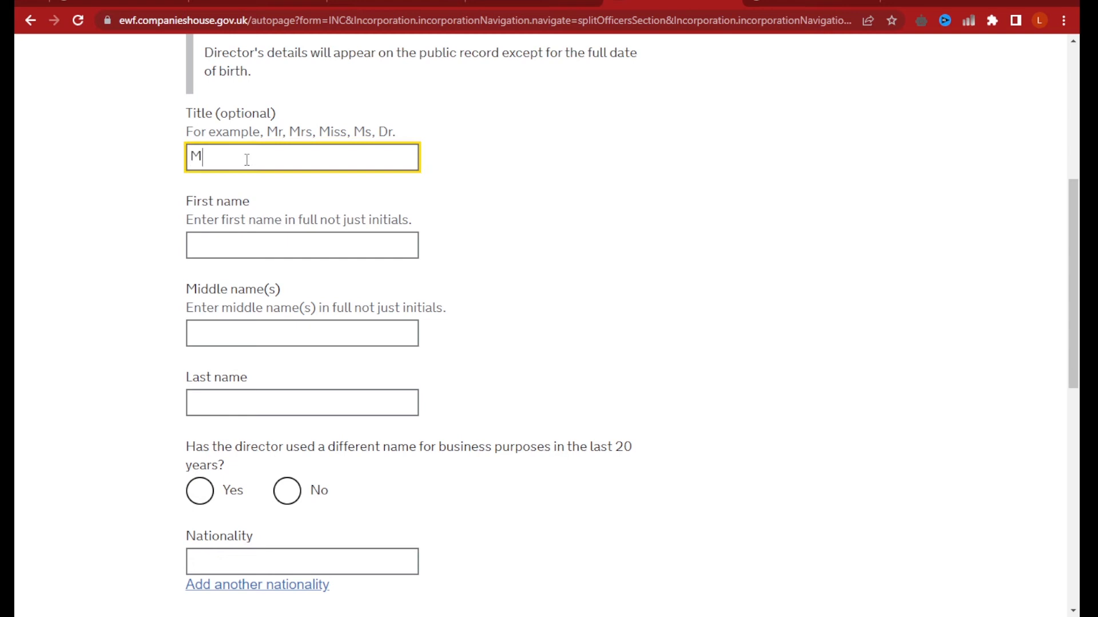
click(222, 247)
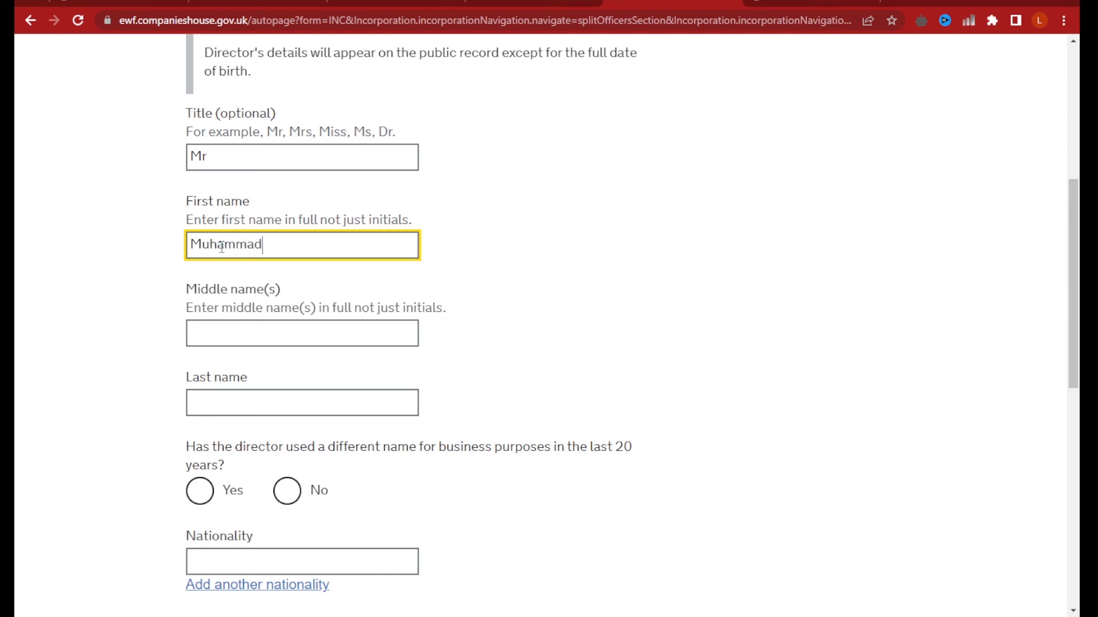
click(244, 397)
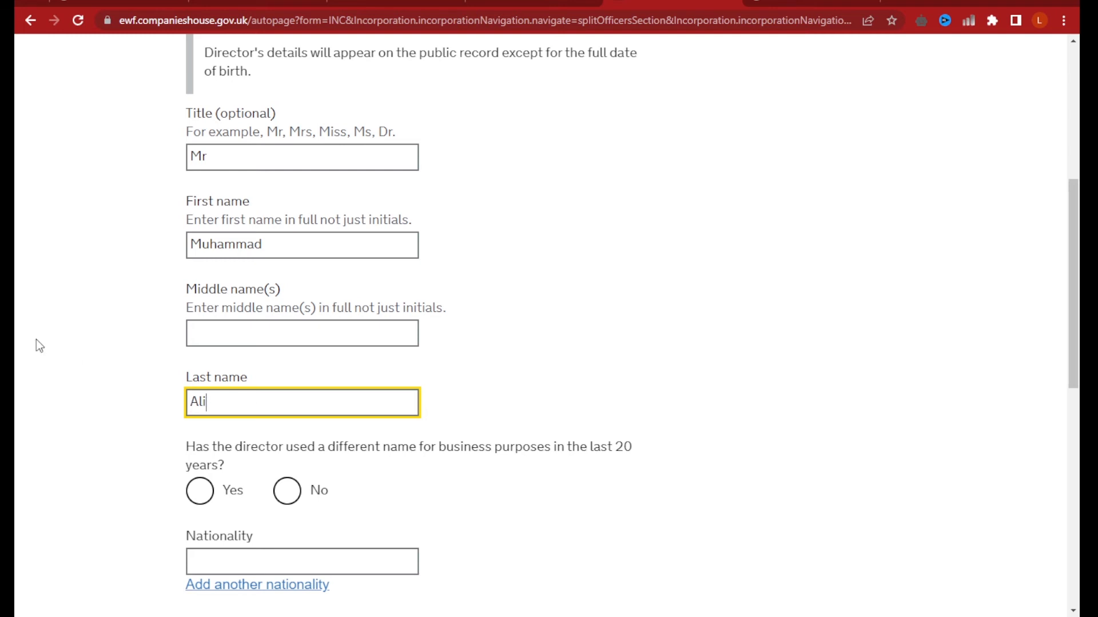
scroll(36, 340, down, 3)
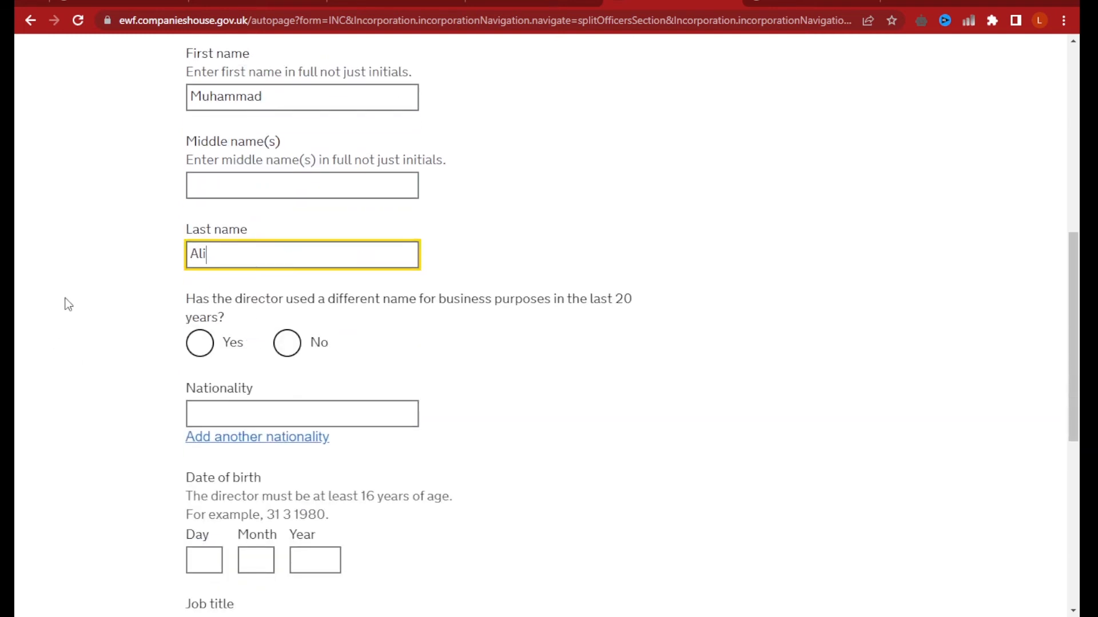
drag(502, 300, 590, 300)
click(287, 342)
- Set the director's nationality to Pakistani
scroll(297, 343, down, 3)
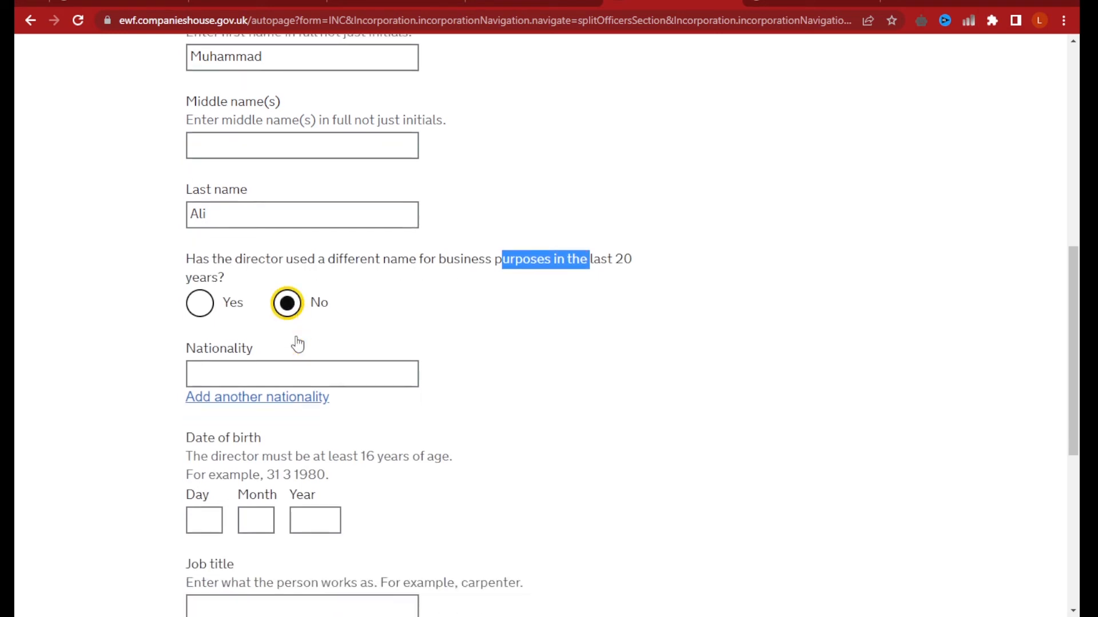
click(258, 265)
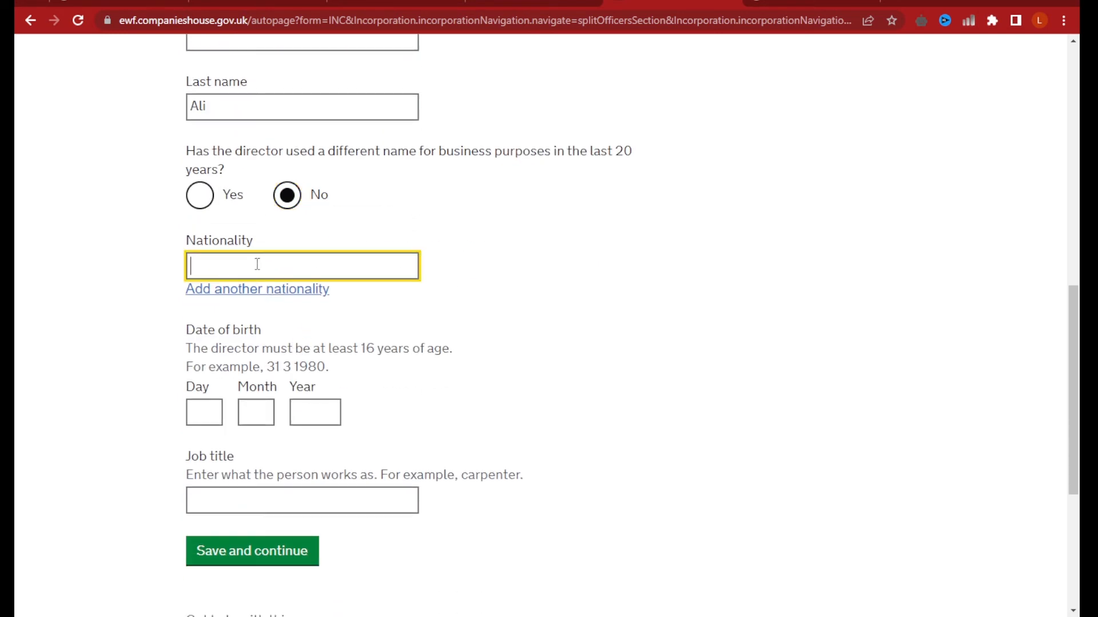
text(Pakista)
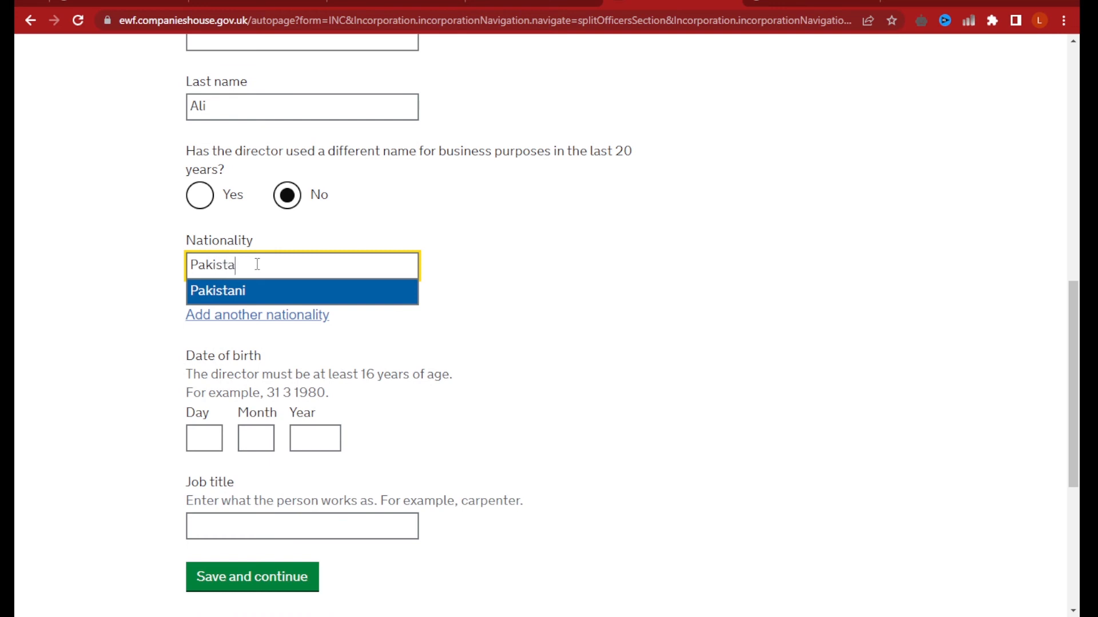
click(295, 295)
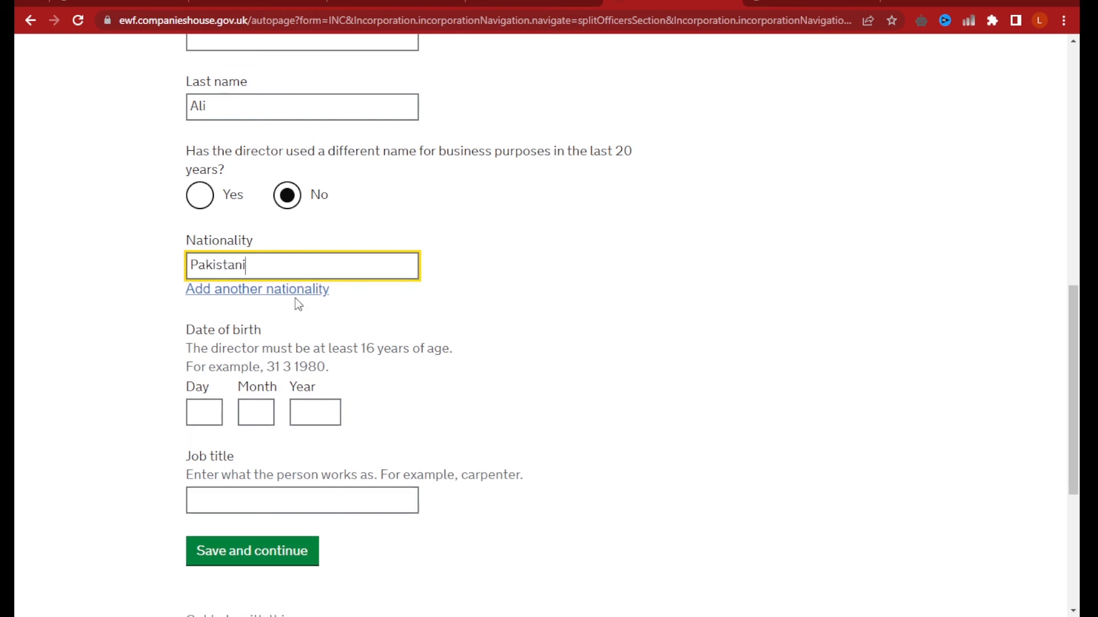
scroll(319, 299, down, 1)
scroll(319, 299, down, 2)
drag(184, 183, 246, 183)
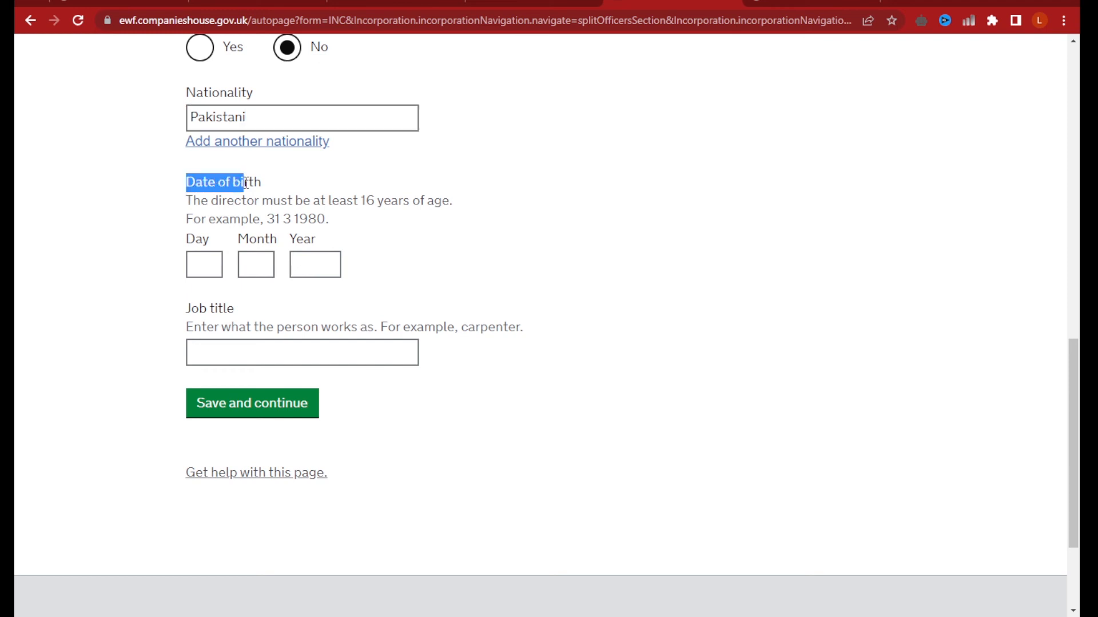
click(210, 261)
click(251, 260)
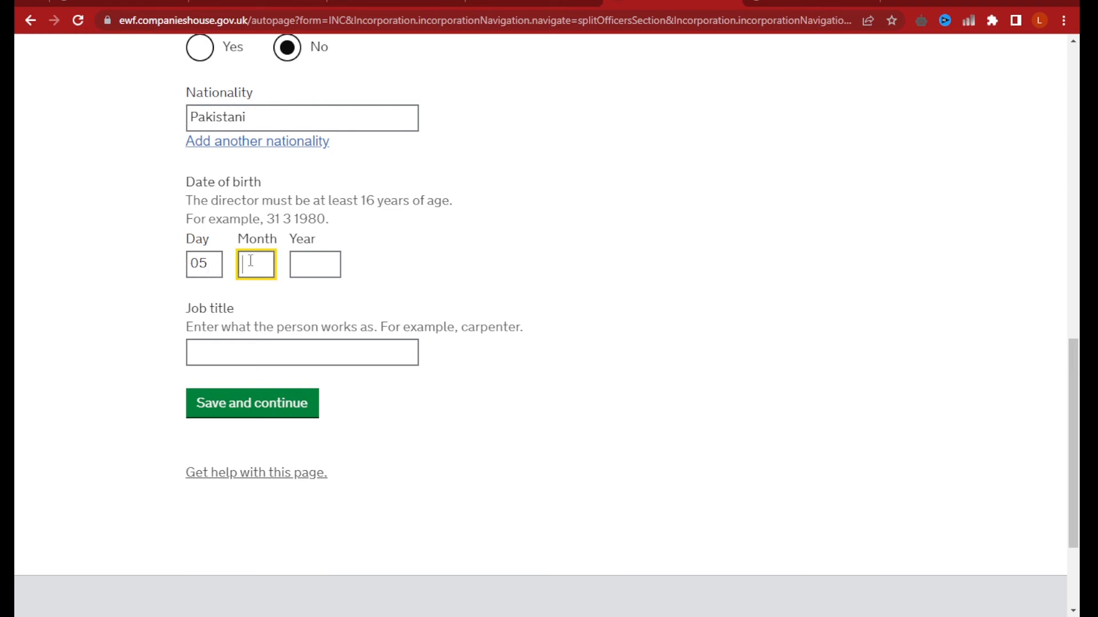
click(324, 268)
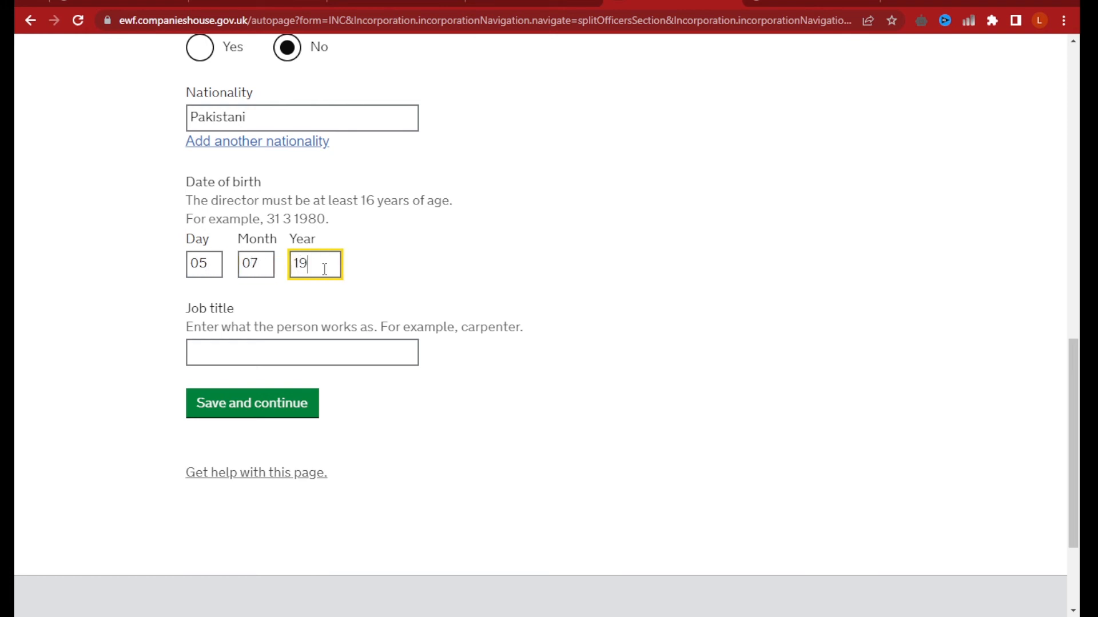
click(592, 226)
click(304, 351)
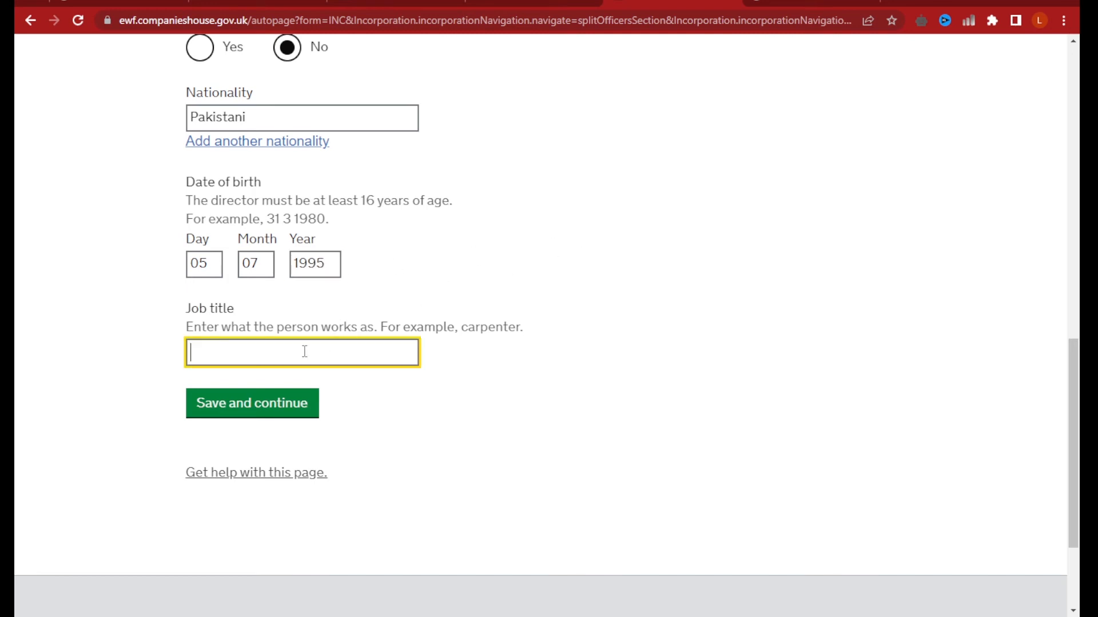
text(Dire)
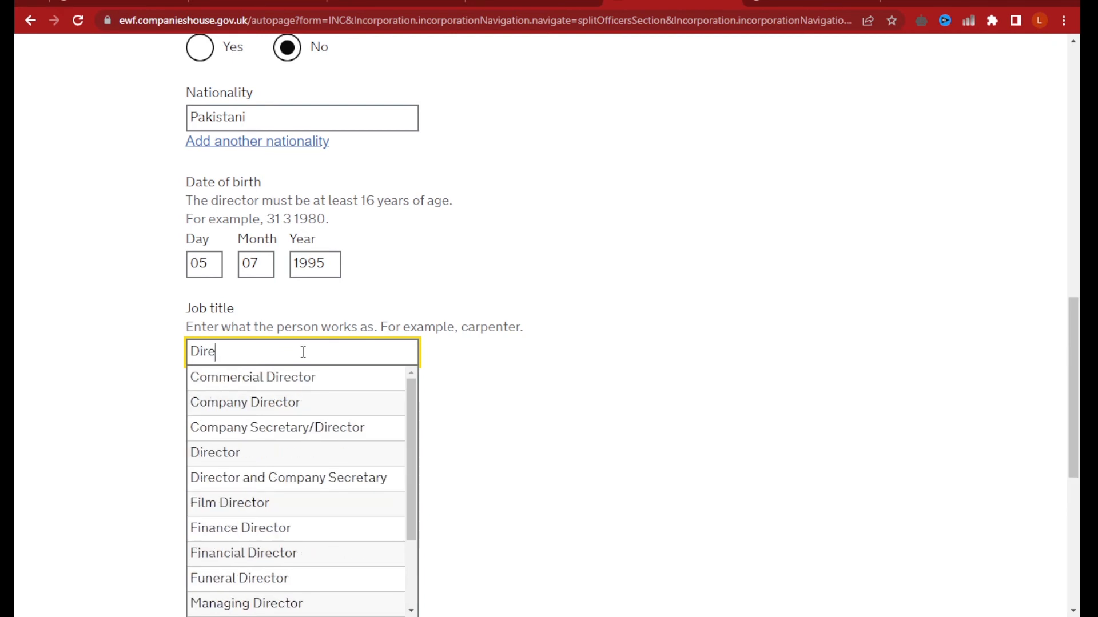
text(ct)
click(293, 405)
click(236, 408)
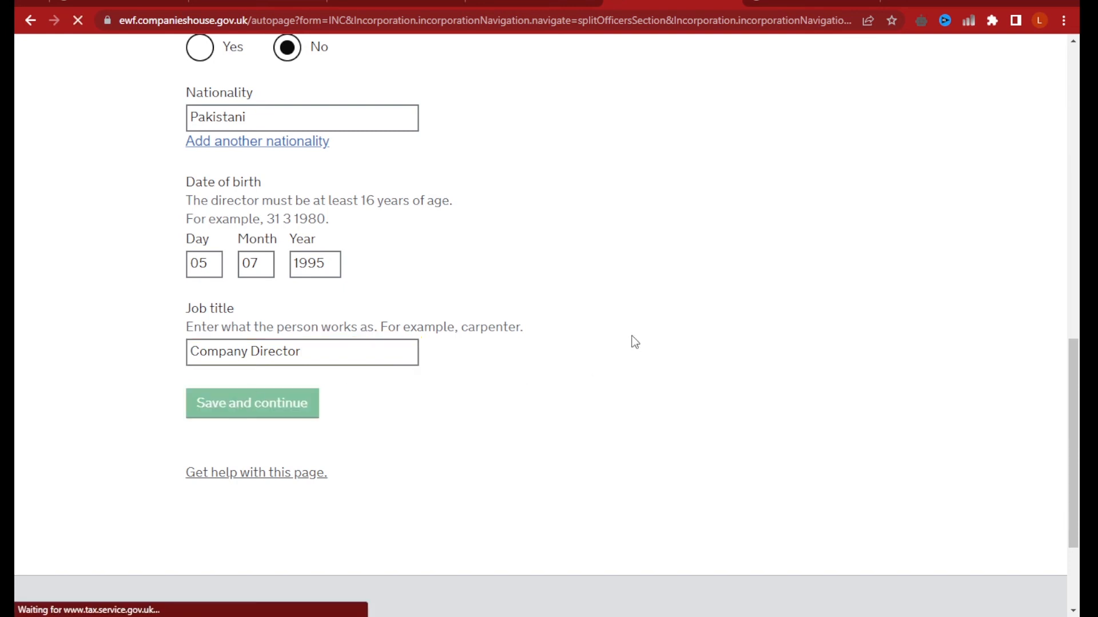
- Use the existing registered office address as the director's correspondence address and save
scroll(634, 342, down, 3)
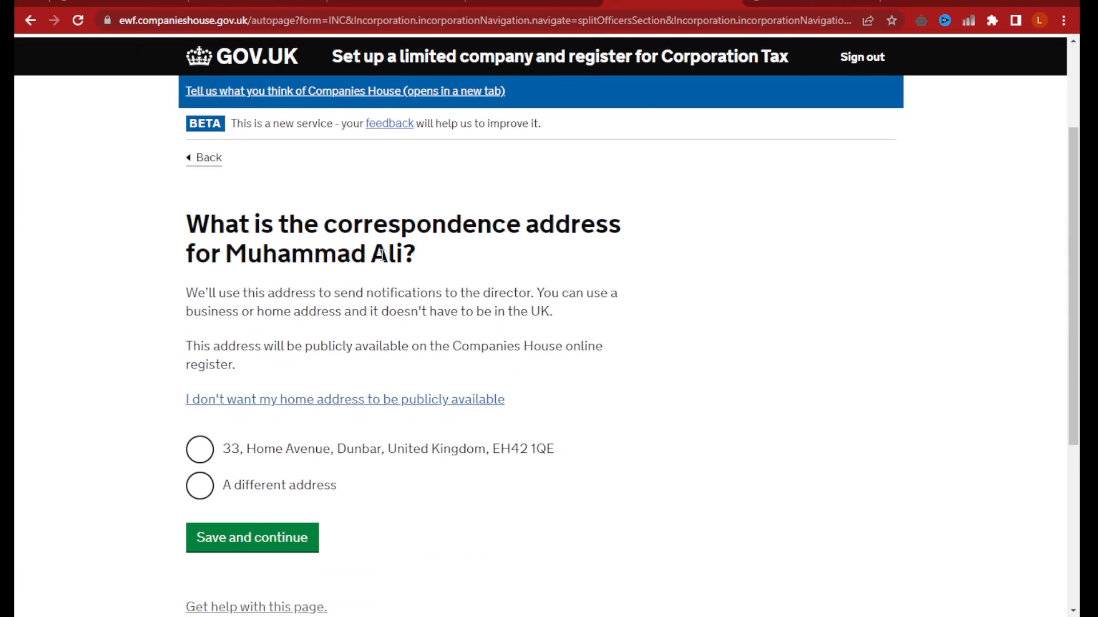
scroll(324, 235, down, 1)
drag(324, 221, 459, 217)
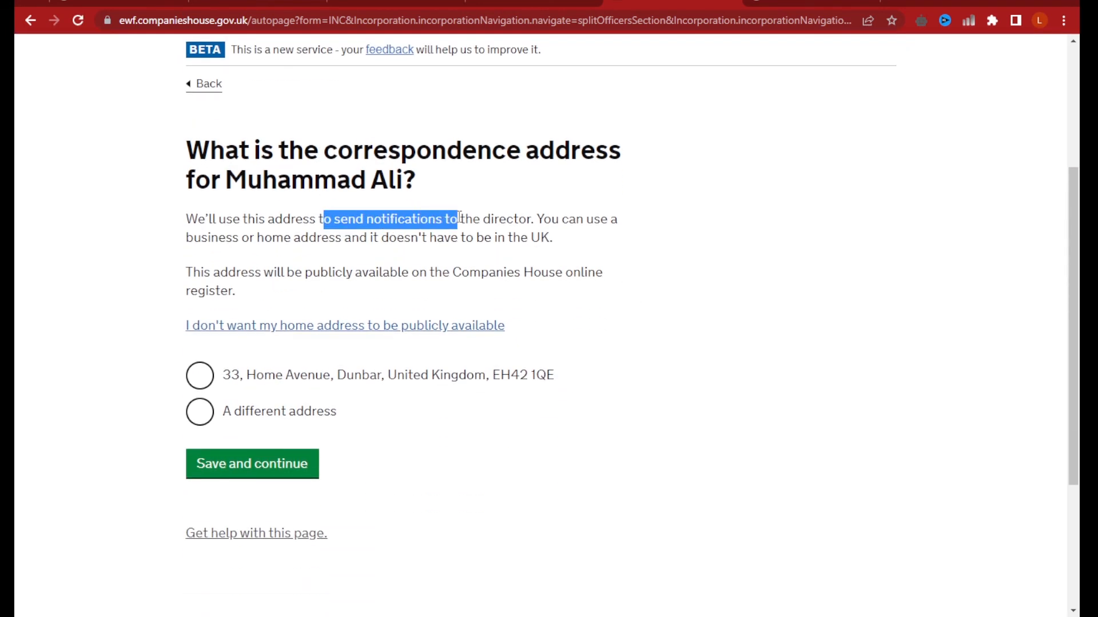
click(265, 155)
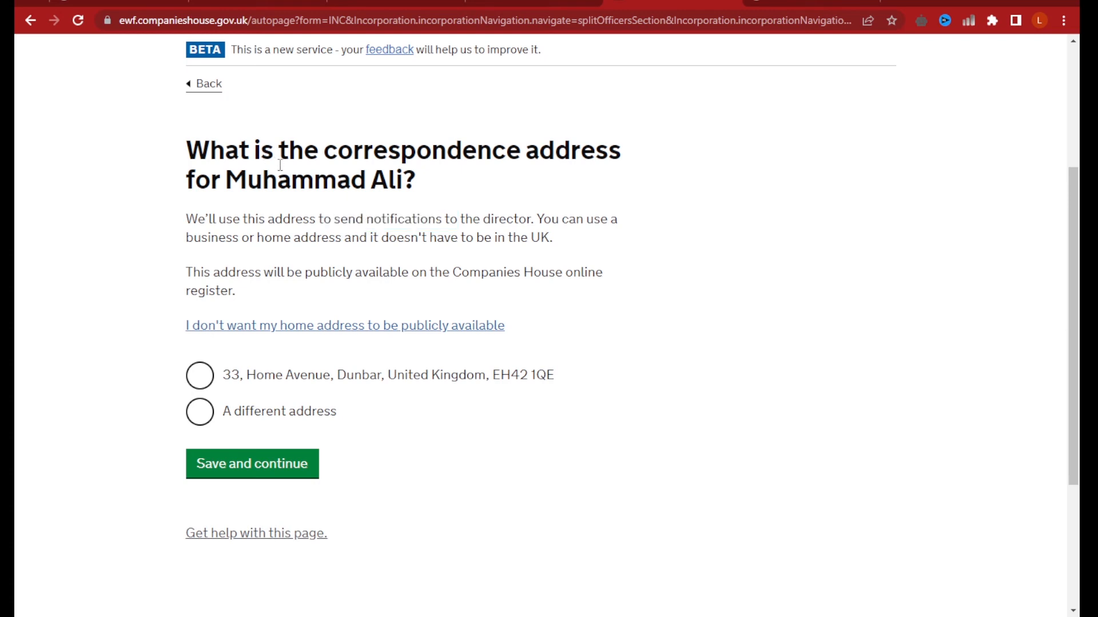
click(217, 383)
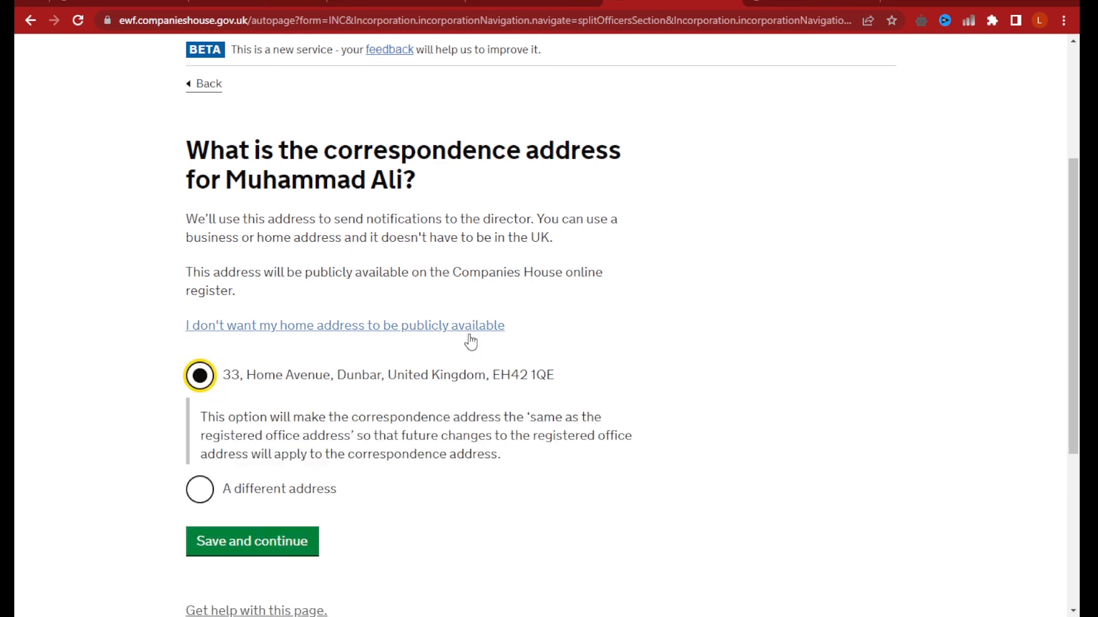
scroll(471, 341, down, 2)
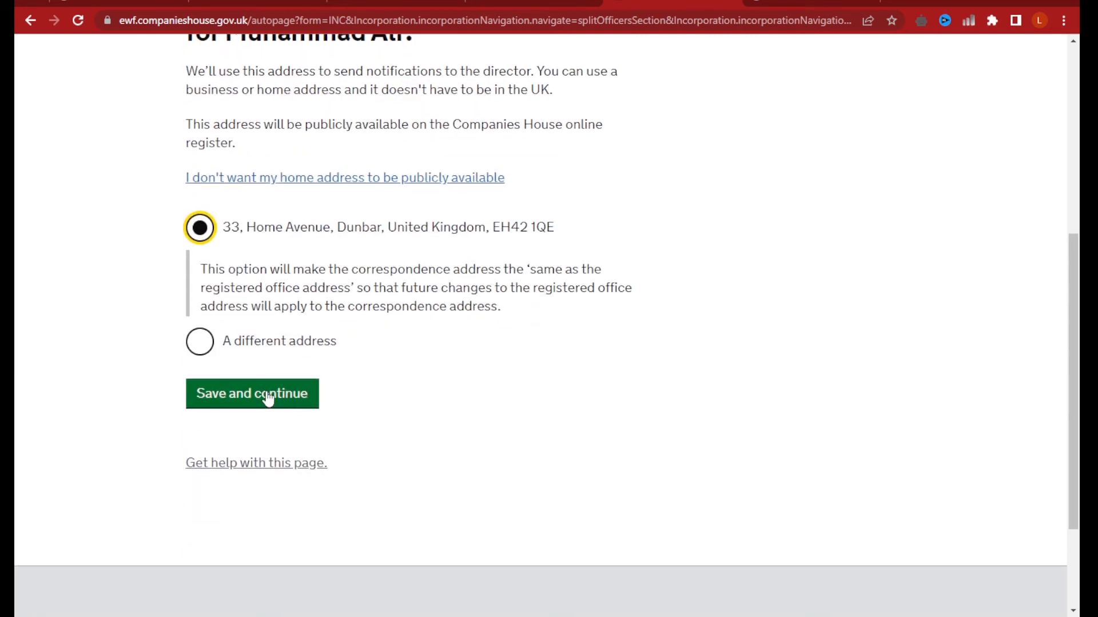
click(267, 395)
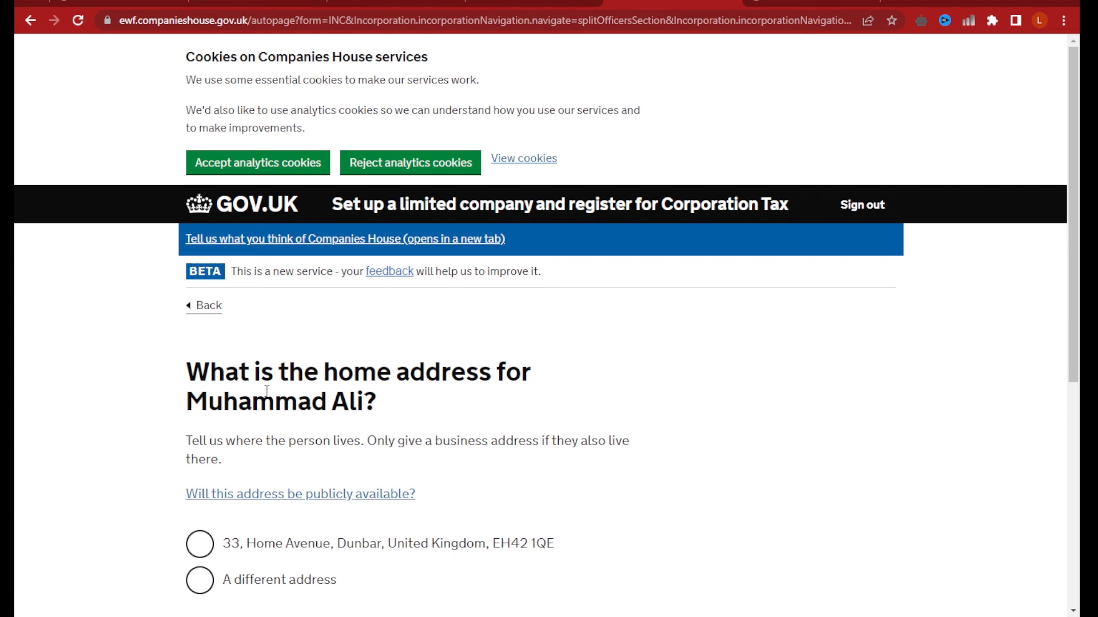
- Choose the first listed address as the director's home address and save it
scroll(267, 394, down, 1)
drag(259, 303, 422, 291)
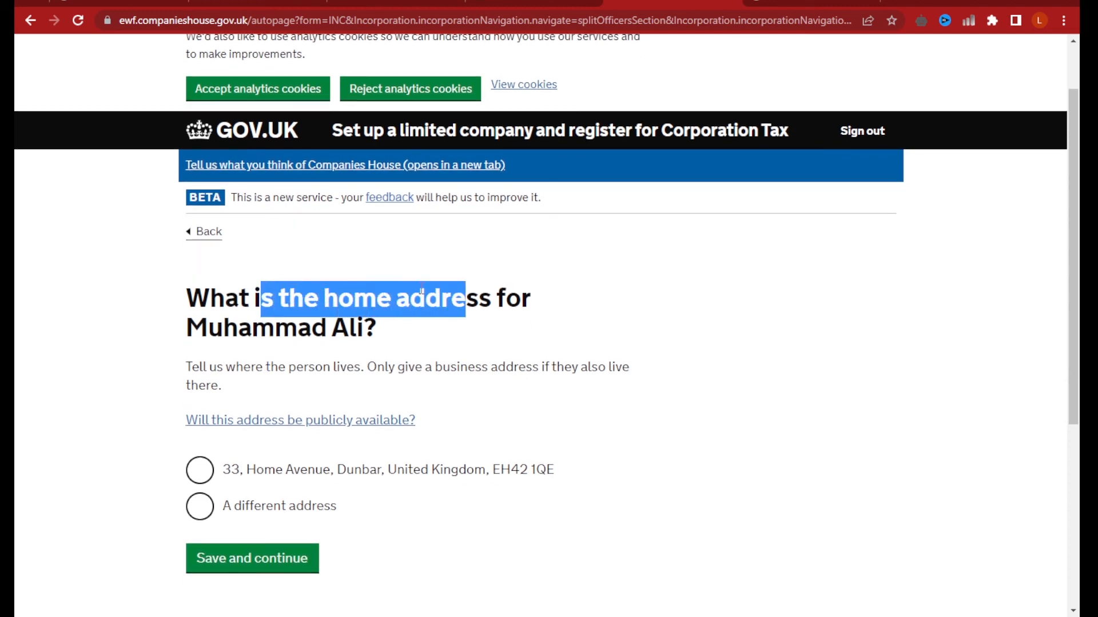
scroll(289, 332, down, 1)
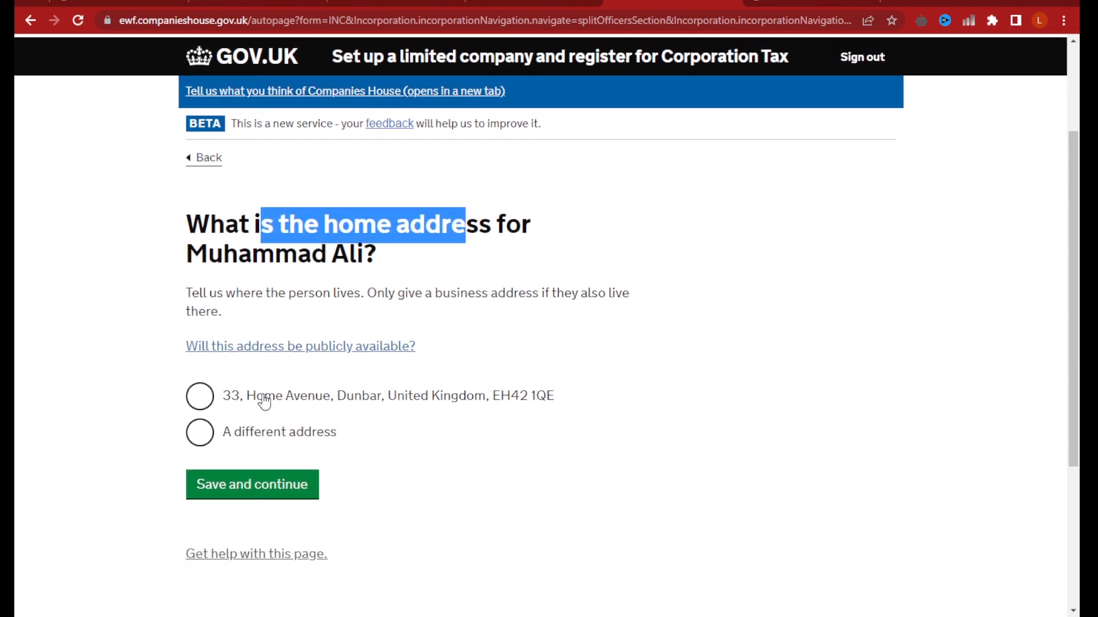
click(264, 403)
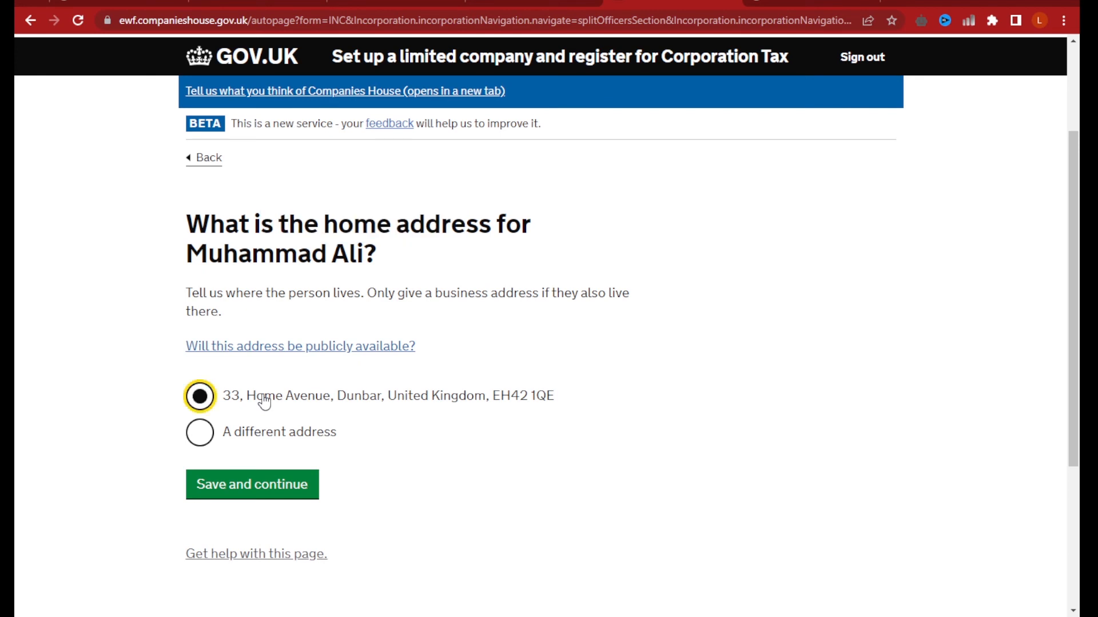
click(275, 480)
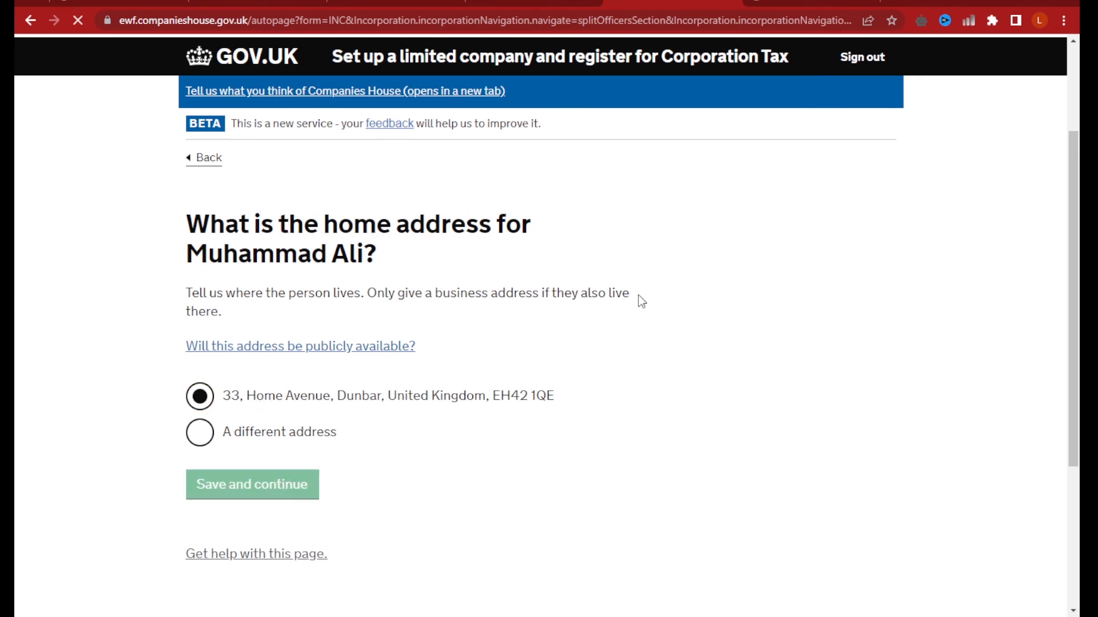
scroll(638, 295, down, 1)
drag(363, 297, 532, 289)
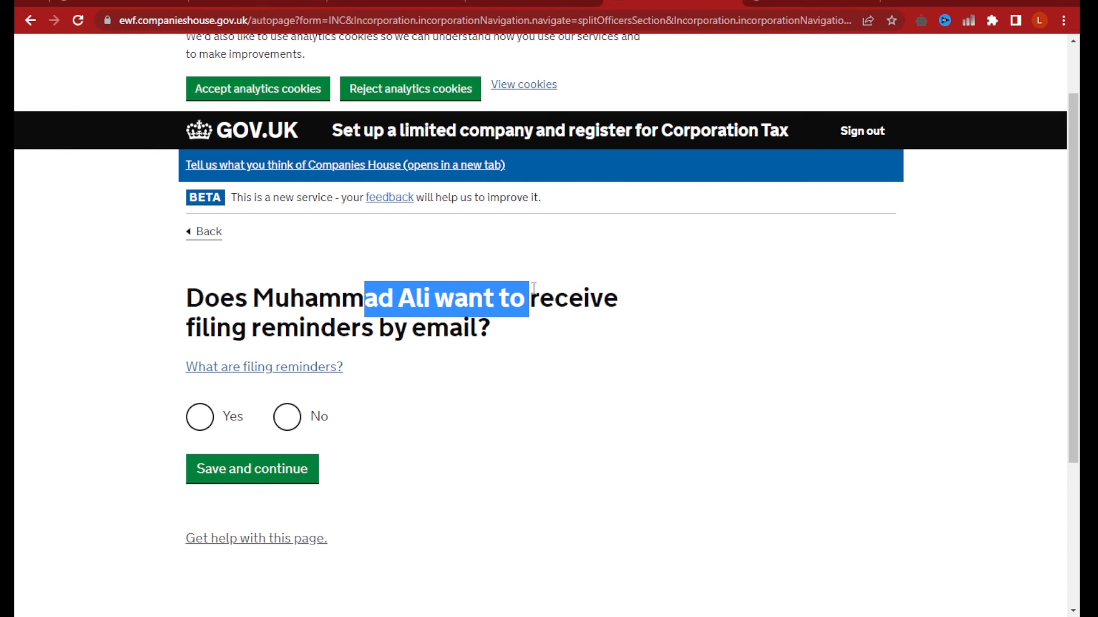
- Answer Yes to receiving filing reminders by email and save the choice
scroll(533, 287, down, 1)
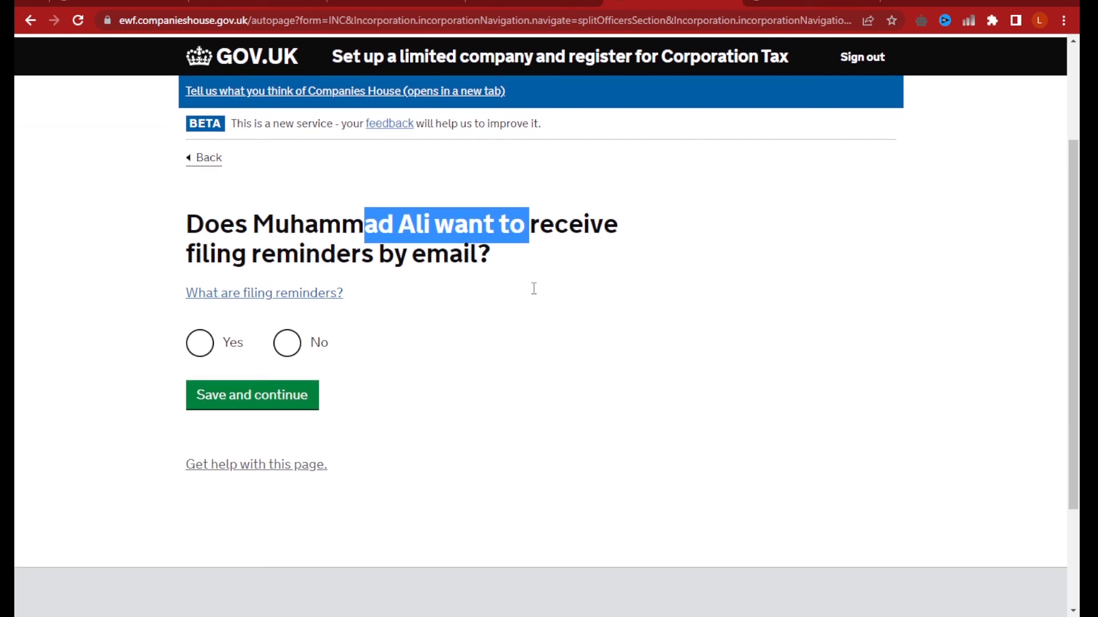
click(200, 346)
click(252, 406)
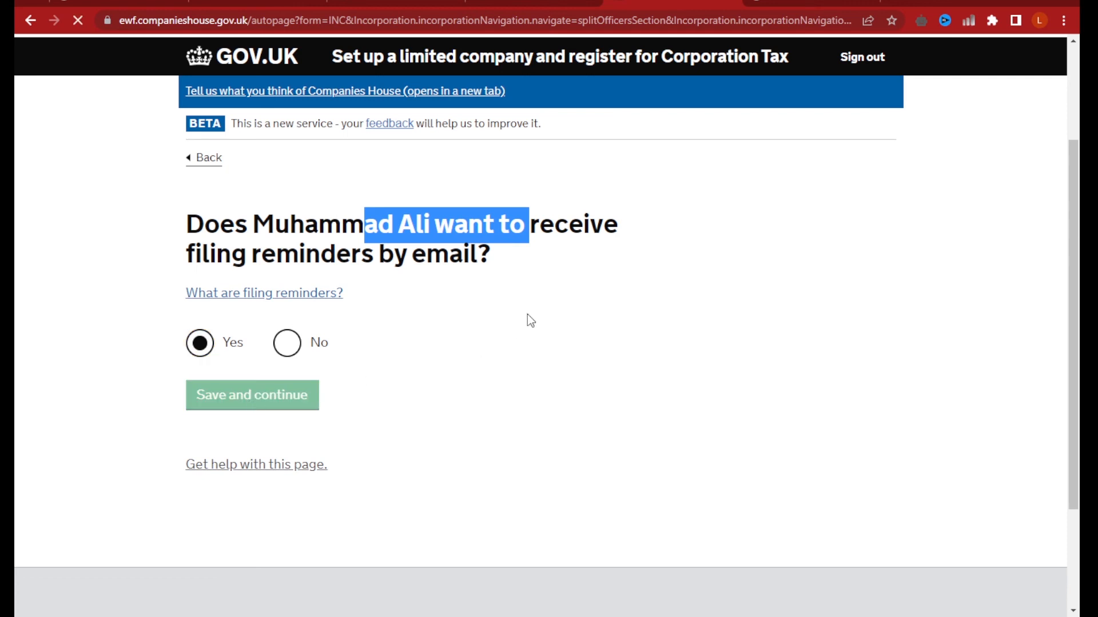
scroll(527, 314, down, 2)
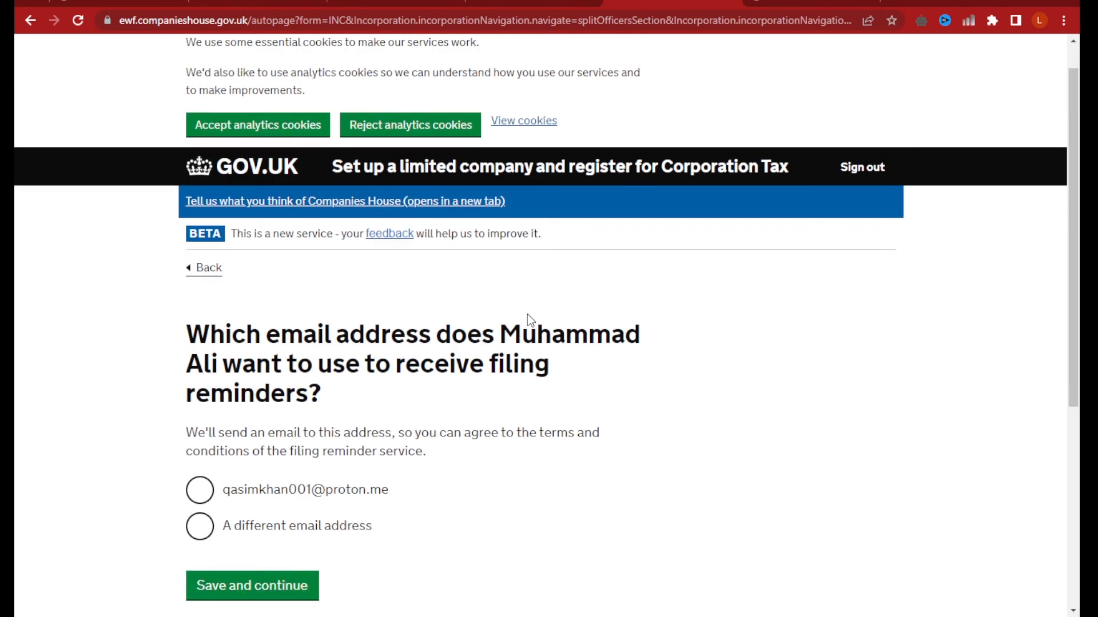
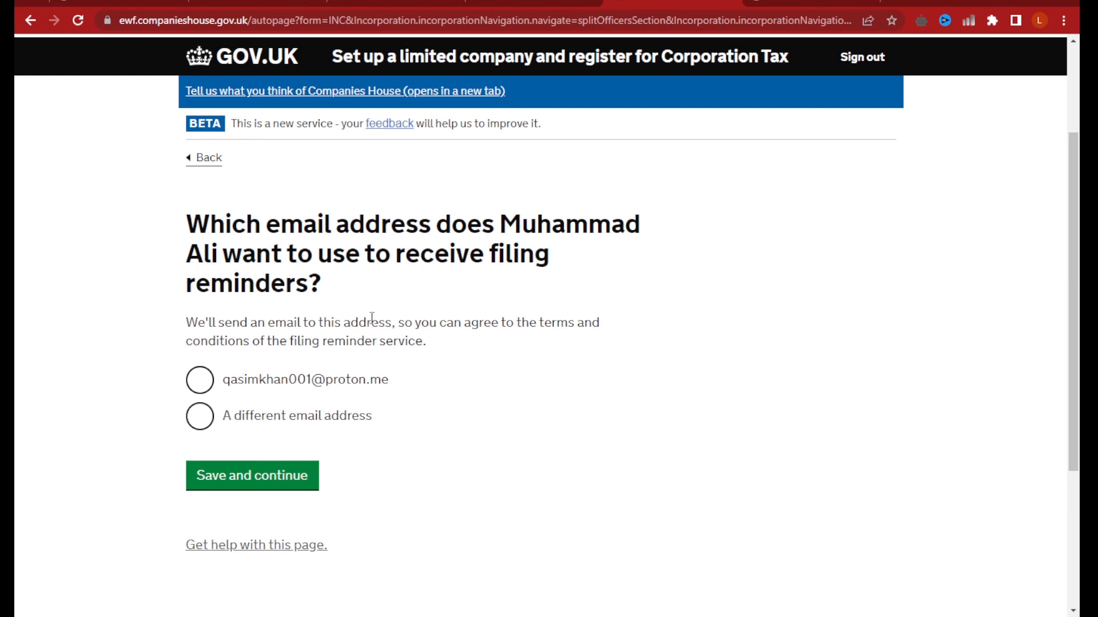
- Use the director's existing email for filing reminders, then answer No to adding another director
click(318, 380)
click(232, 473)
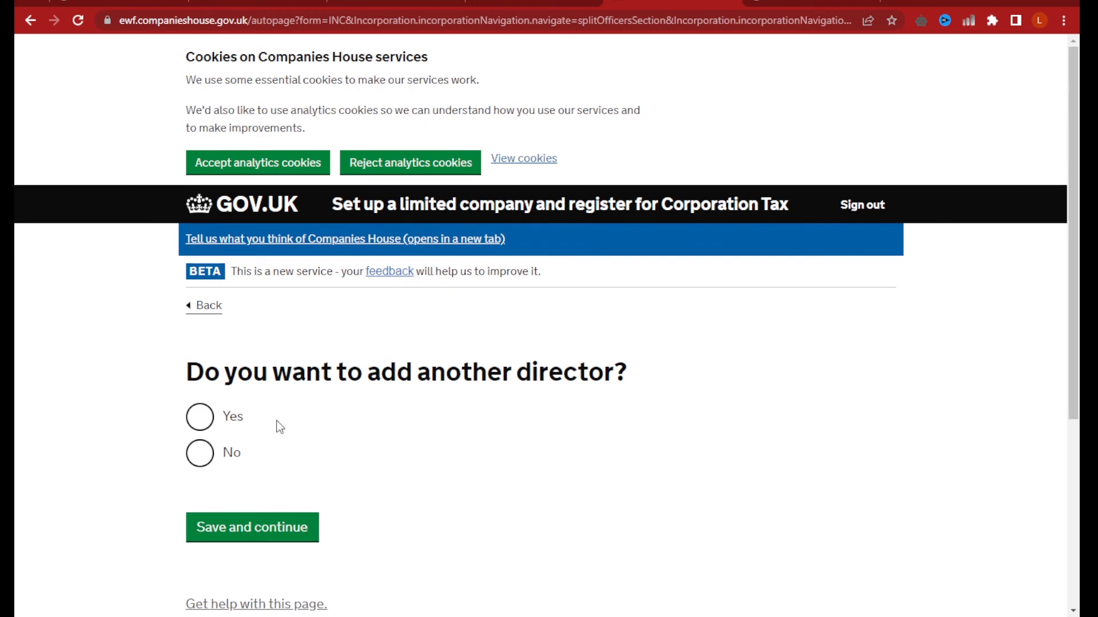
drag(253, 375, 461, 372)
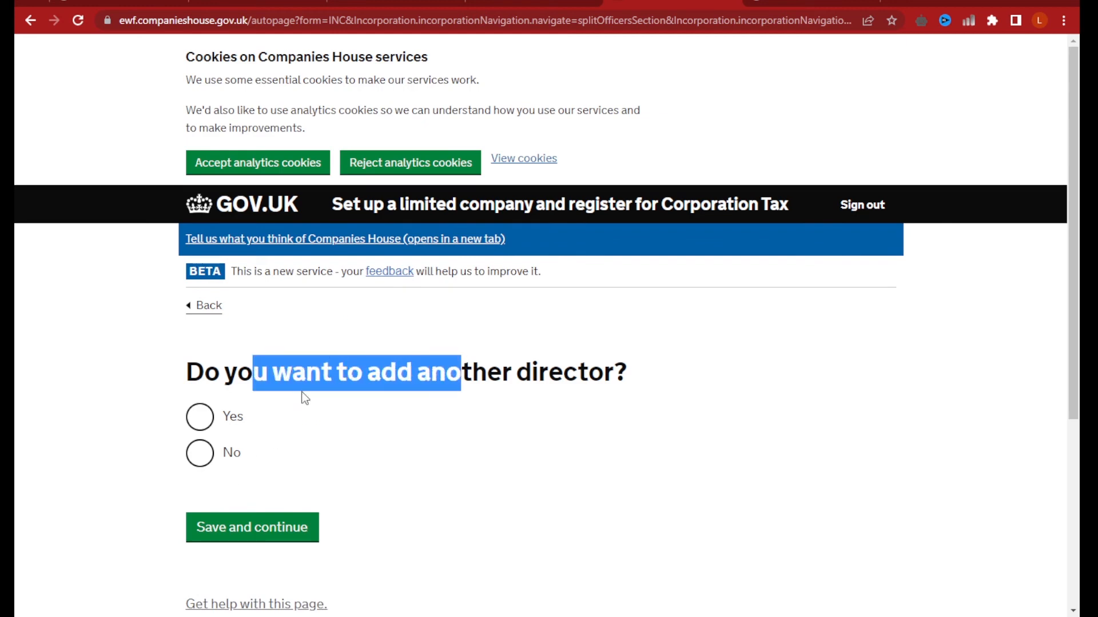
scroll(304, 394, down, 1)
click(196, 379)
- Submit No for another director, tick the residence and consent-to-serve confirmations, and save
click(271, 456)
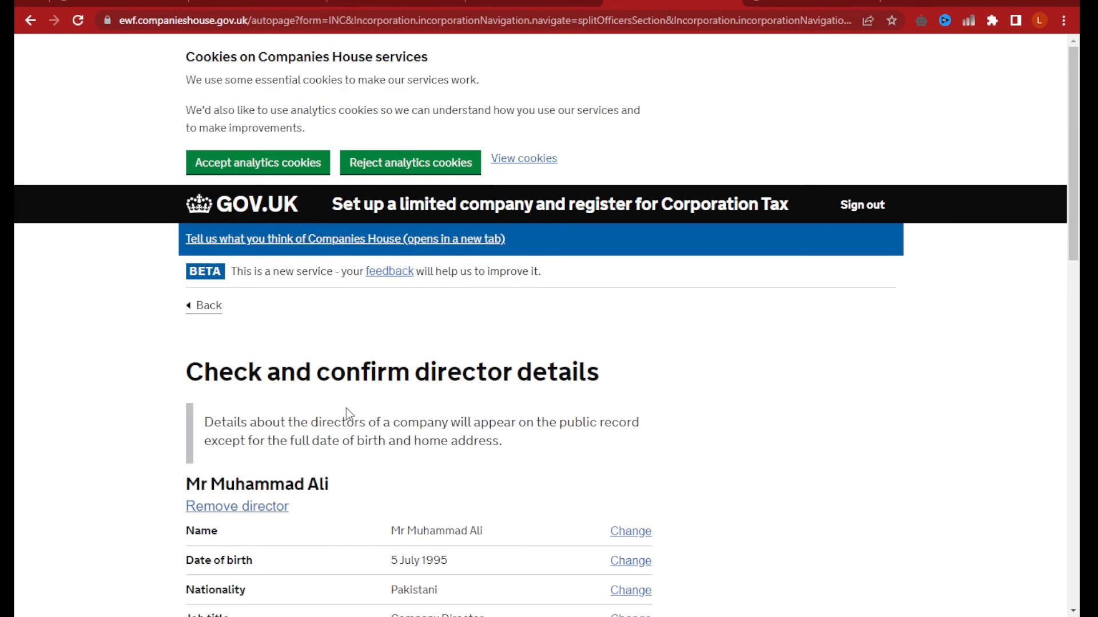
scroll(345, 408, down, 5)
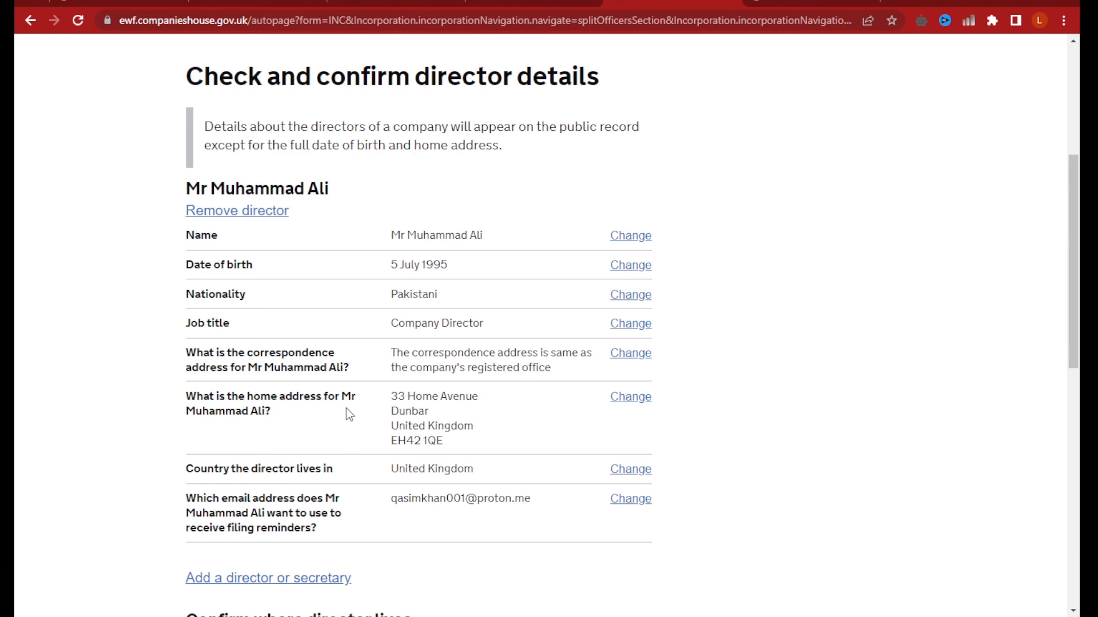
scroll(345, 408, down, 4)
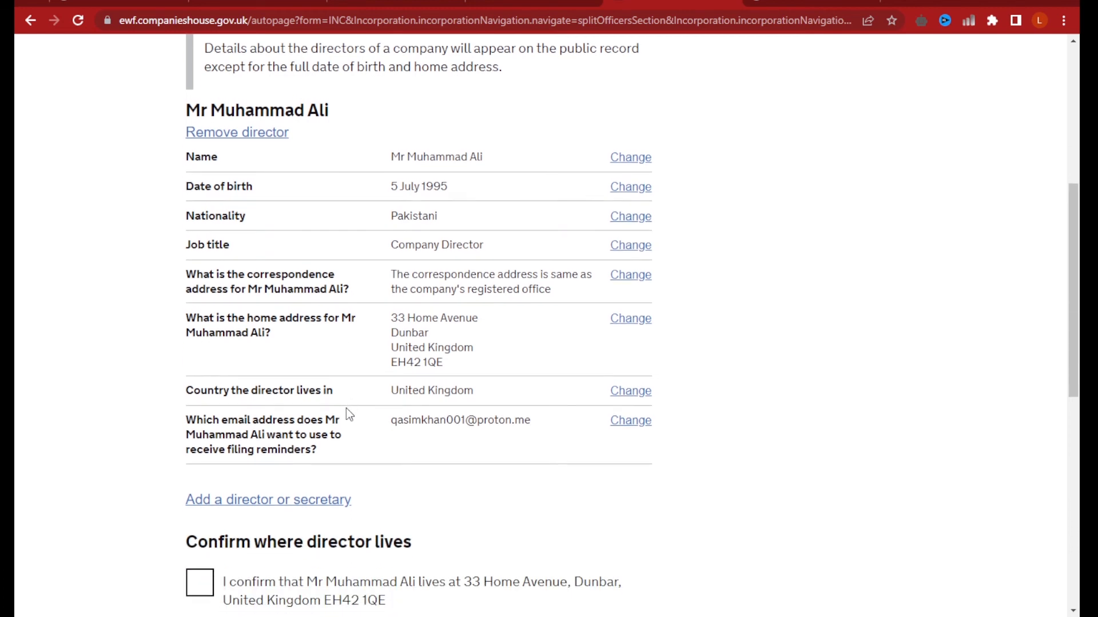
click(237, 448)
scroll(237, 449, up, 5)
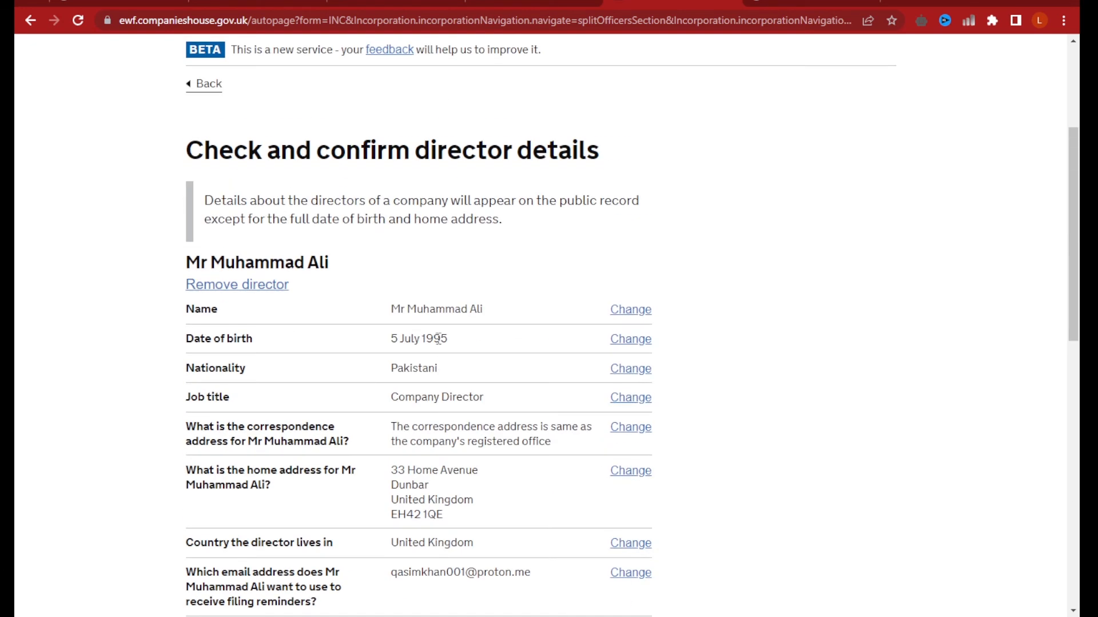
scroll(398, 455, down, 3)
scroll(426, 395, down, 6)
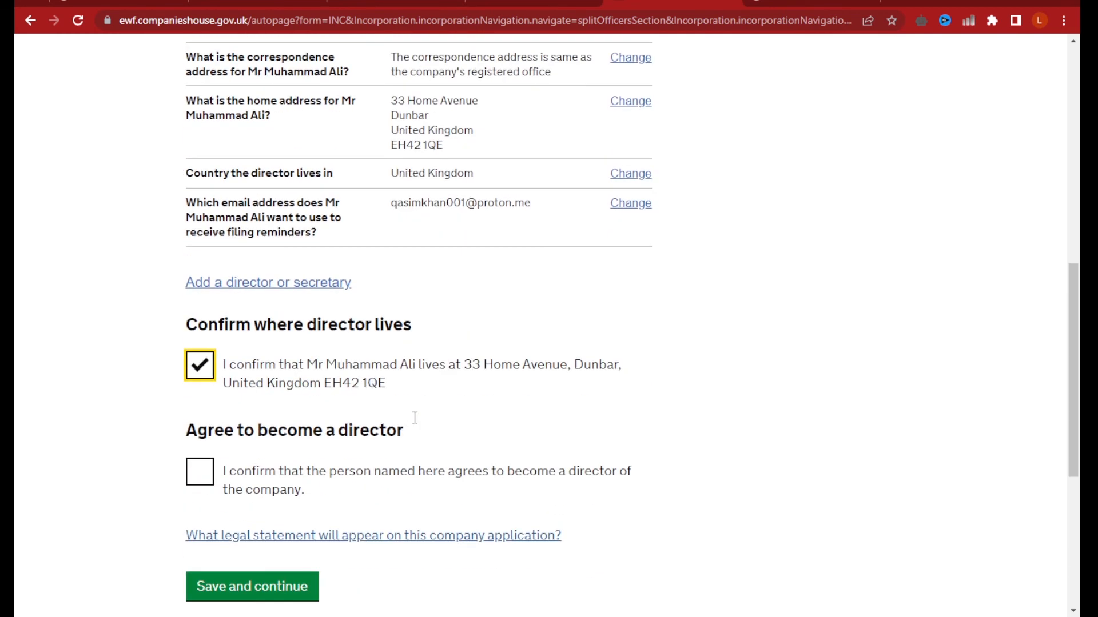
click(244, 325)
click(258, 441)
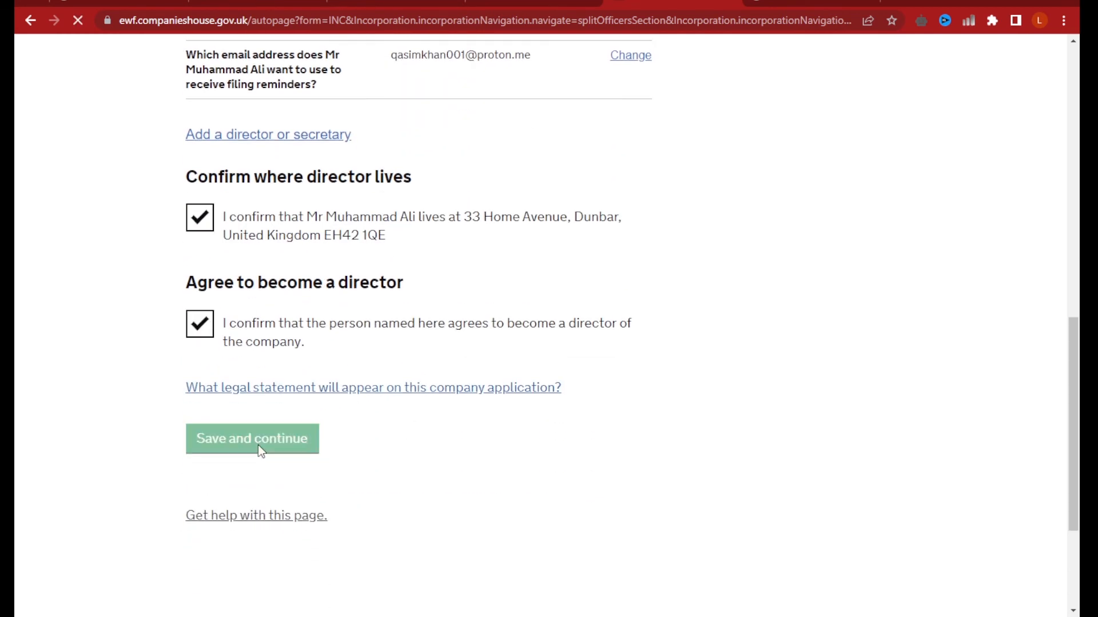
- Begin the shareholders section and answer Yes that the director is a shareholder
scroll(805, 412, down, 5)
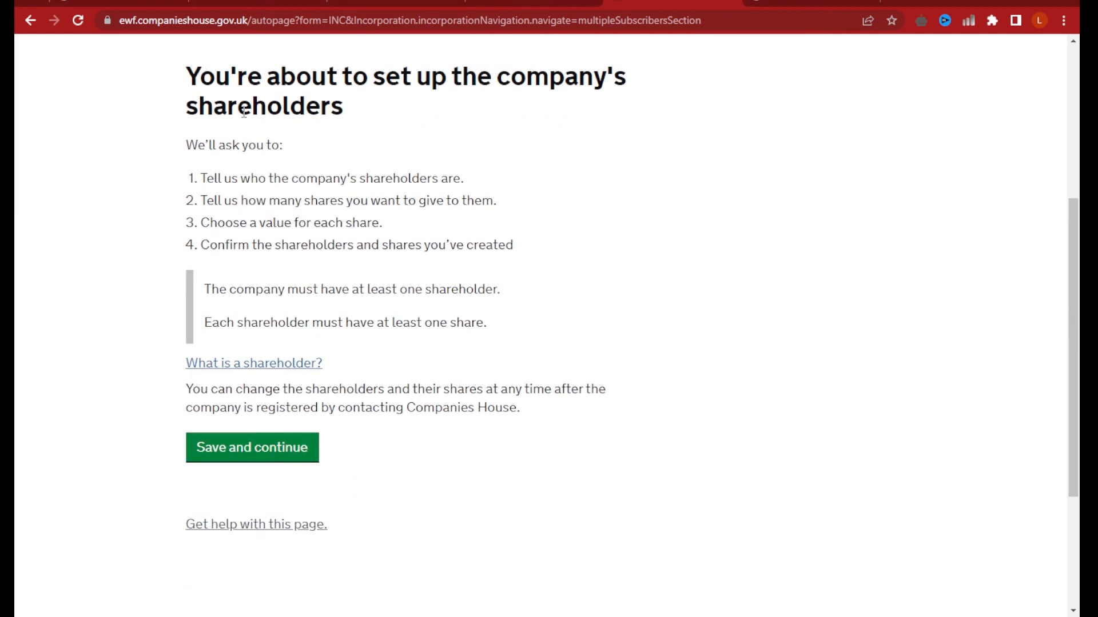
click(291, 454)
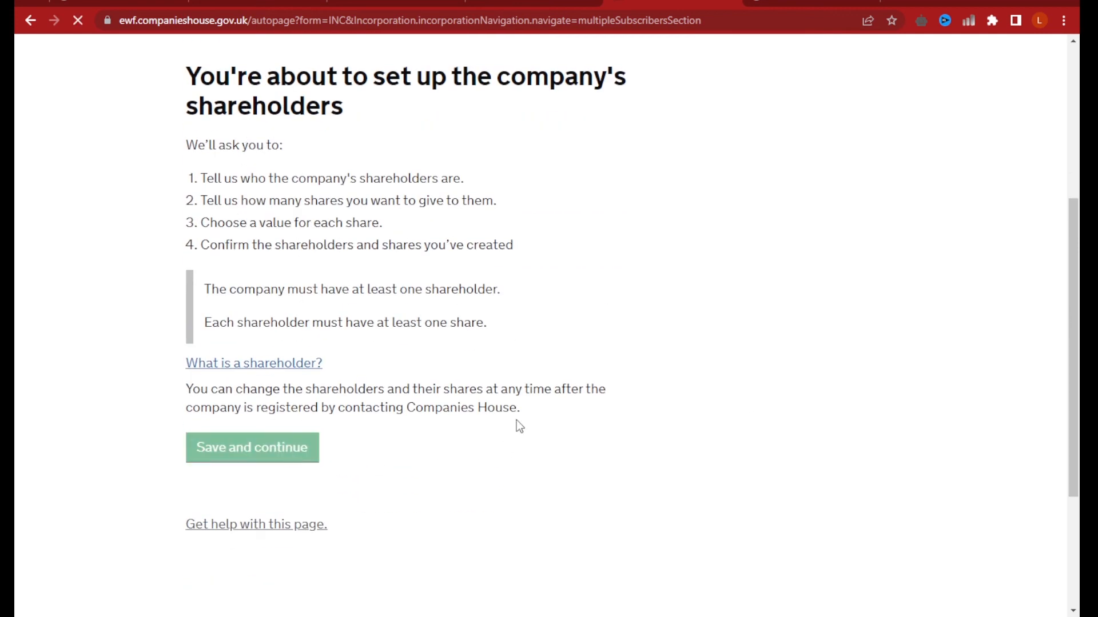
scroll(708, 354, down, 1)
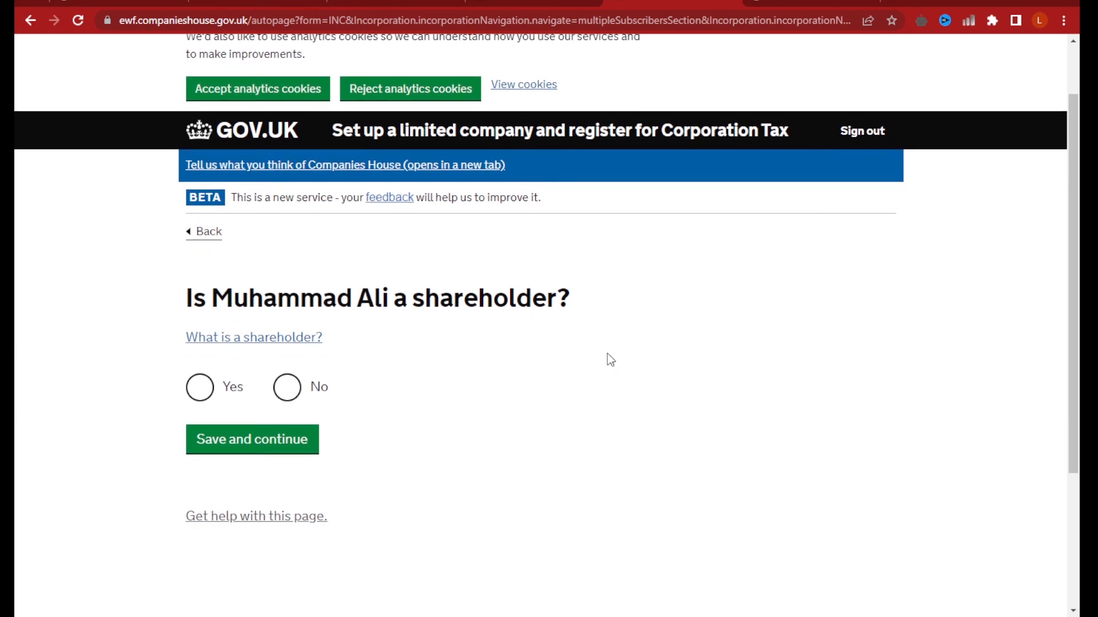
click(209, 394)
click(245, 441)
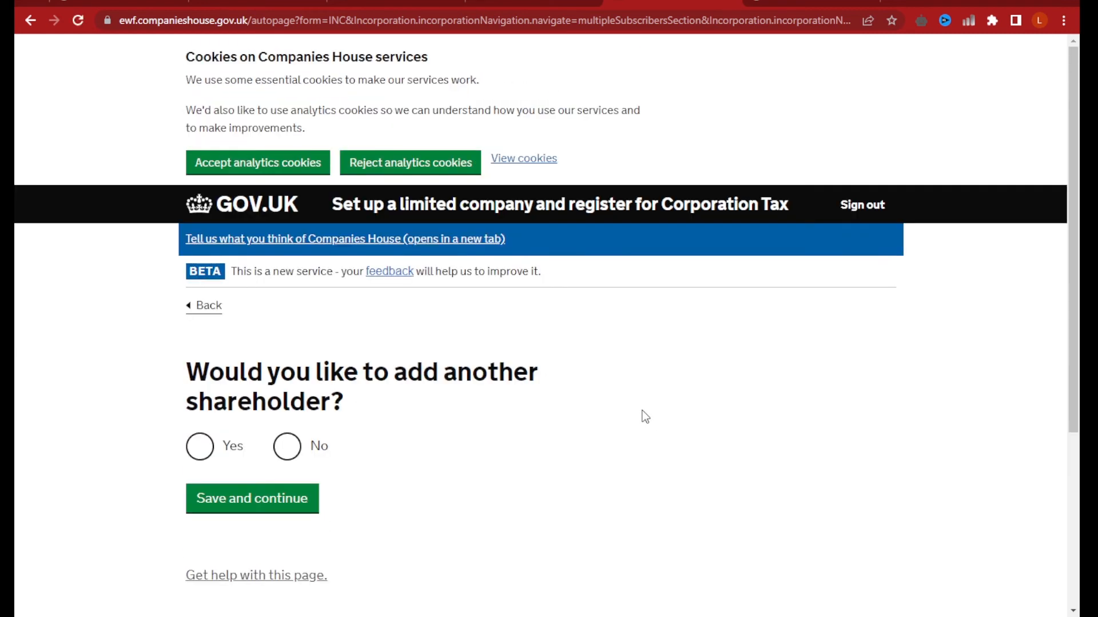
- Decline adding another shareholder and confirm the shareholder details
scroll(644, 413, down, 2)
click(287, 298)
click(271, 352)
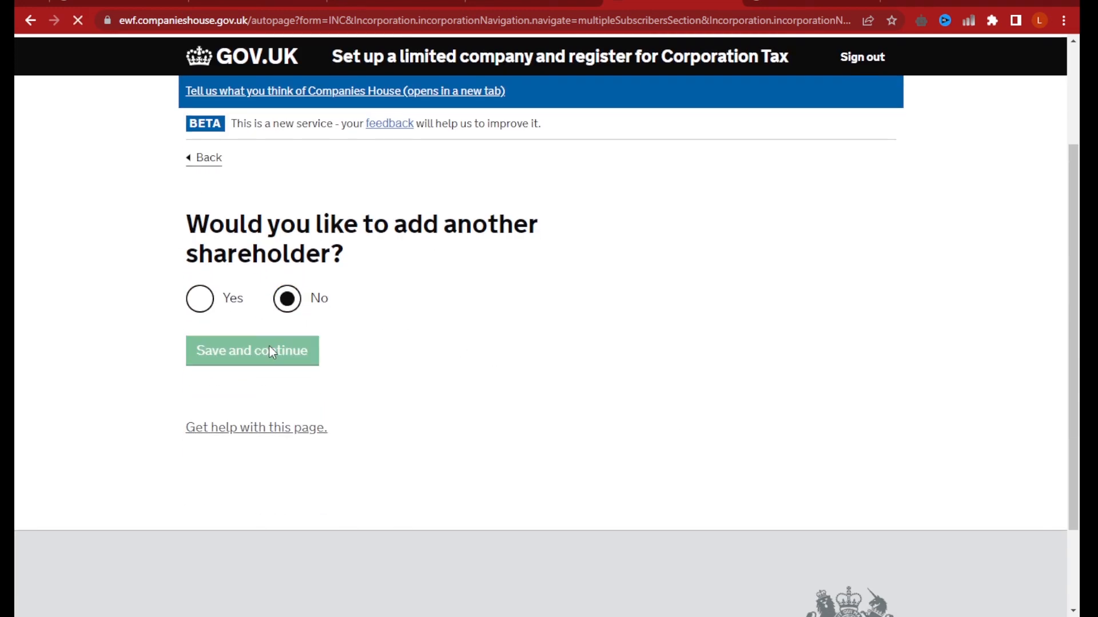
scroll(311, 398, down, 1)
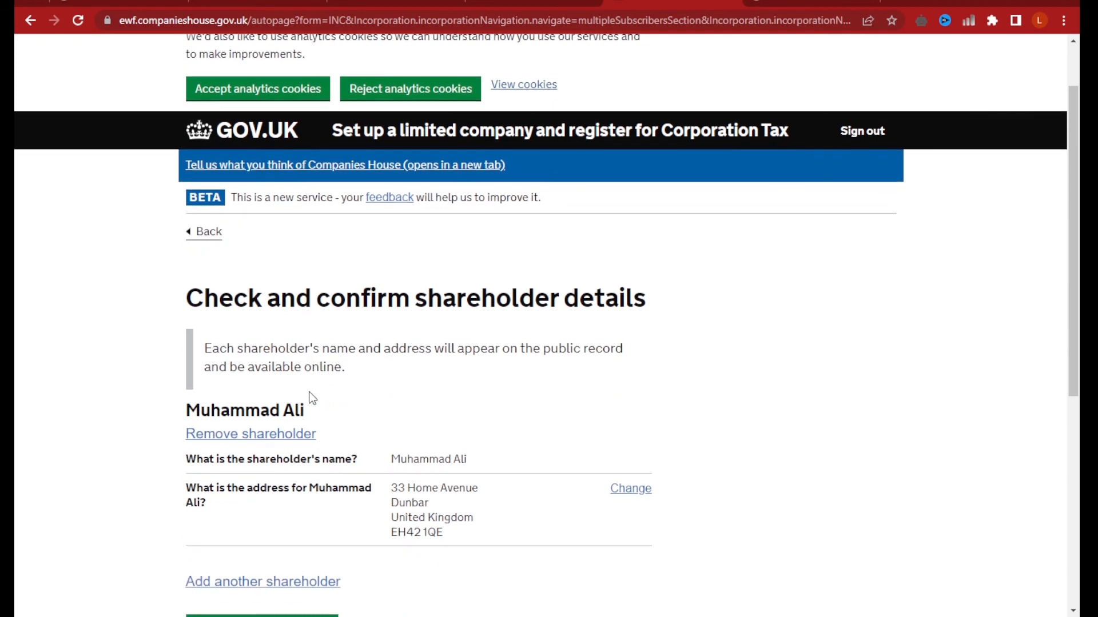
scroll(312, 398, down, 2)
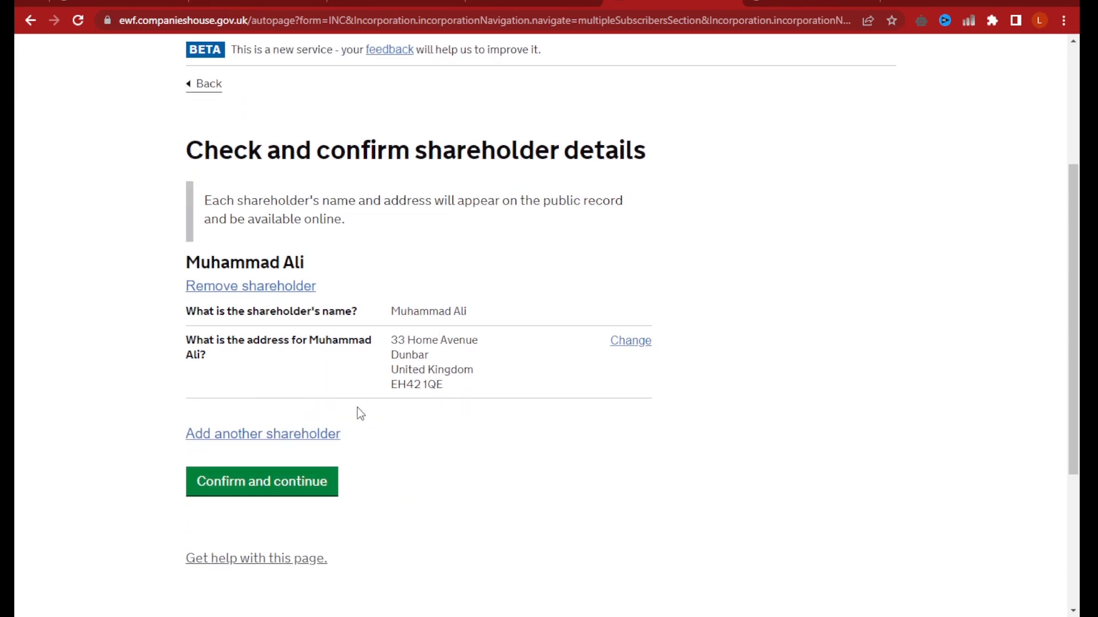
click(266, 486)
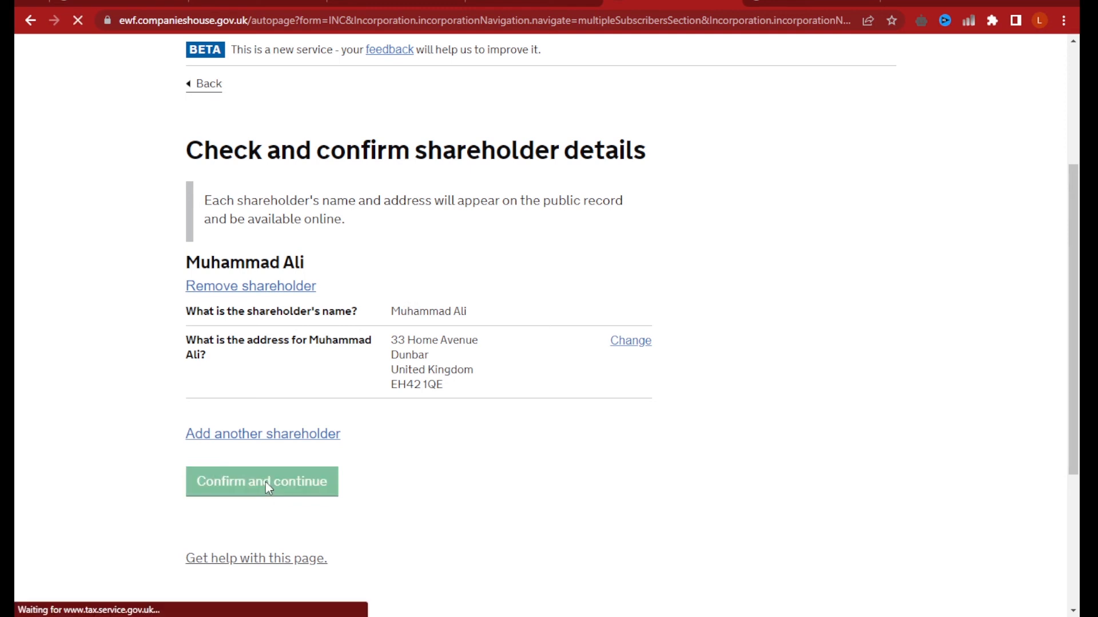
scroll(313, 467, down, 3)
scroll(334, 500, down, 2)
scroll(328, 424, up, 1)
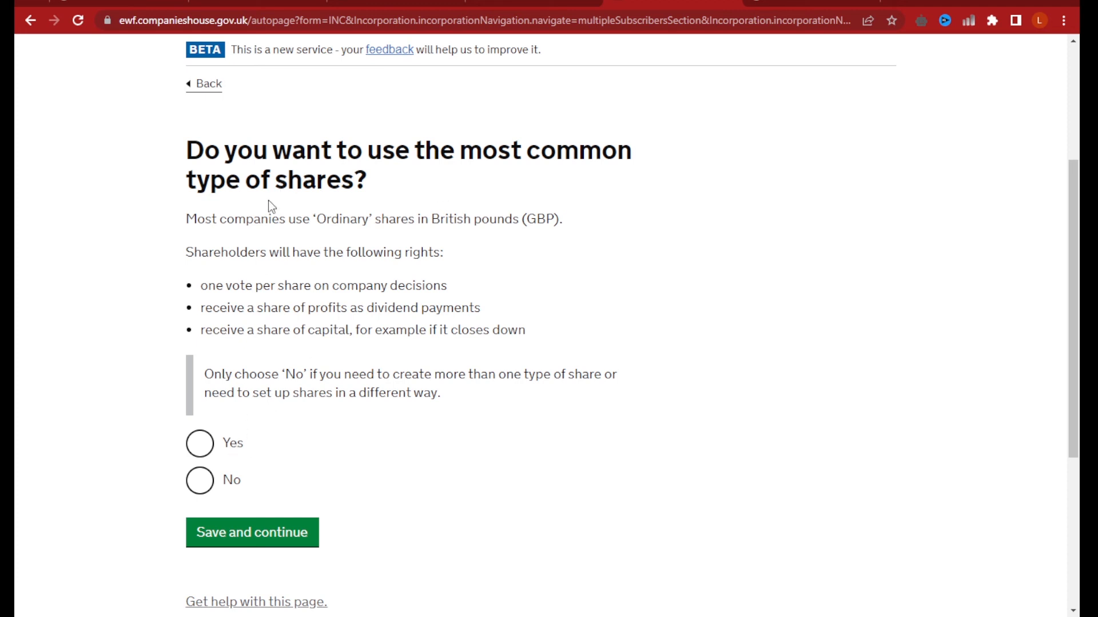
- Choose the ordinary (most common) share type and save
drag(213, 219, 409, 373)
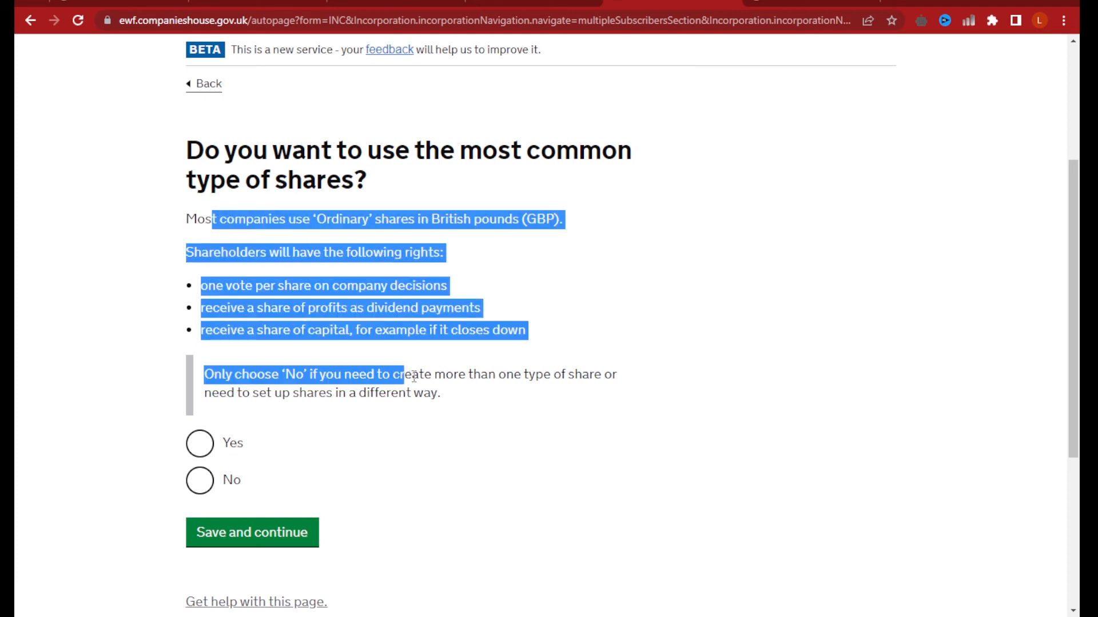
click(414, 376)
click(209, 452)
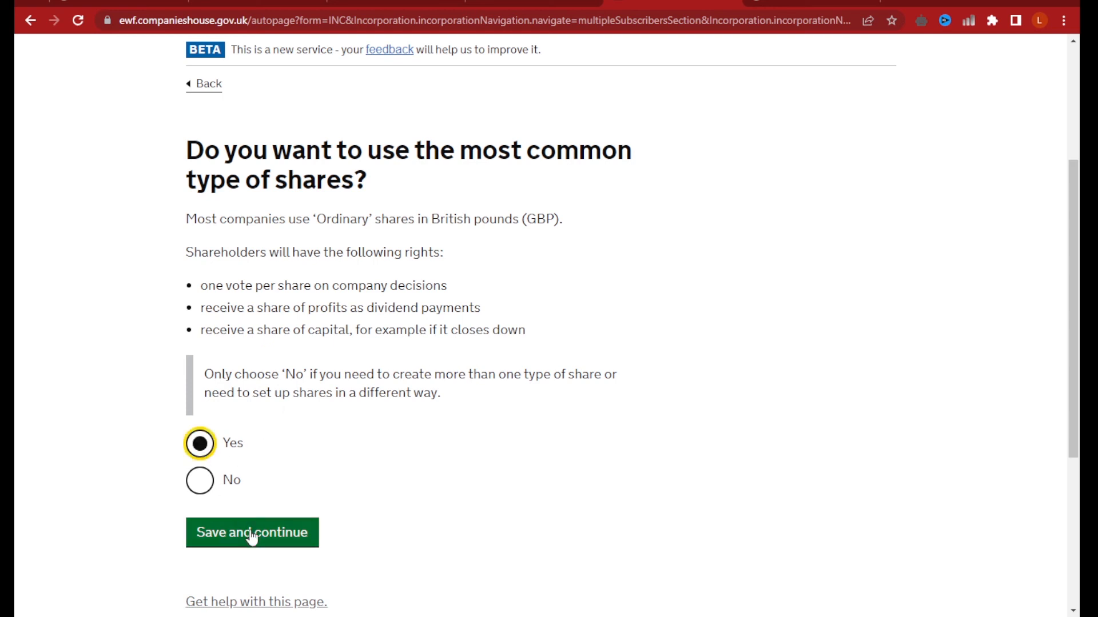
click(259, 529)
- Give the shareholder 1 share and save
scroll(456, 386, down, 3)
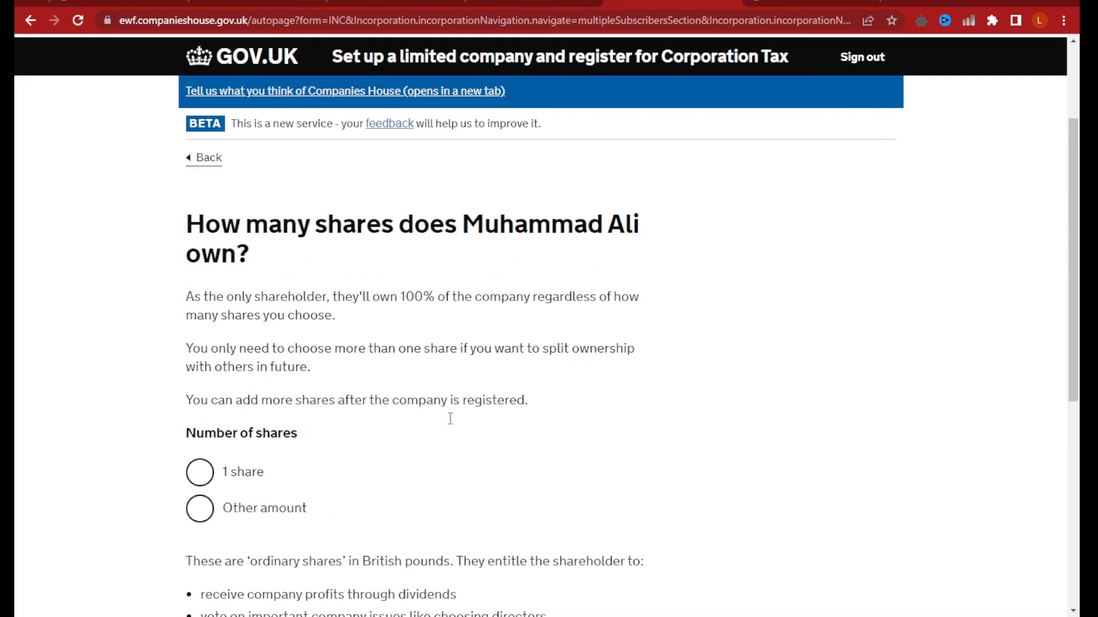
drag(381, 229, 527, 228)
scroll(340, 351, down, 3)
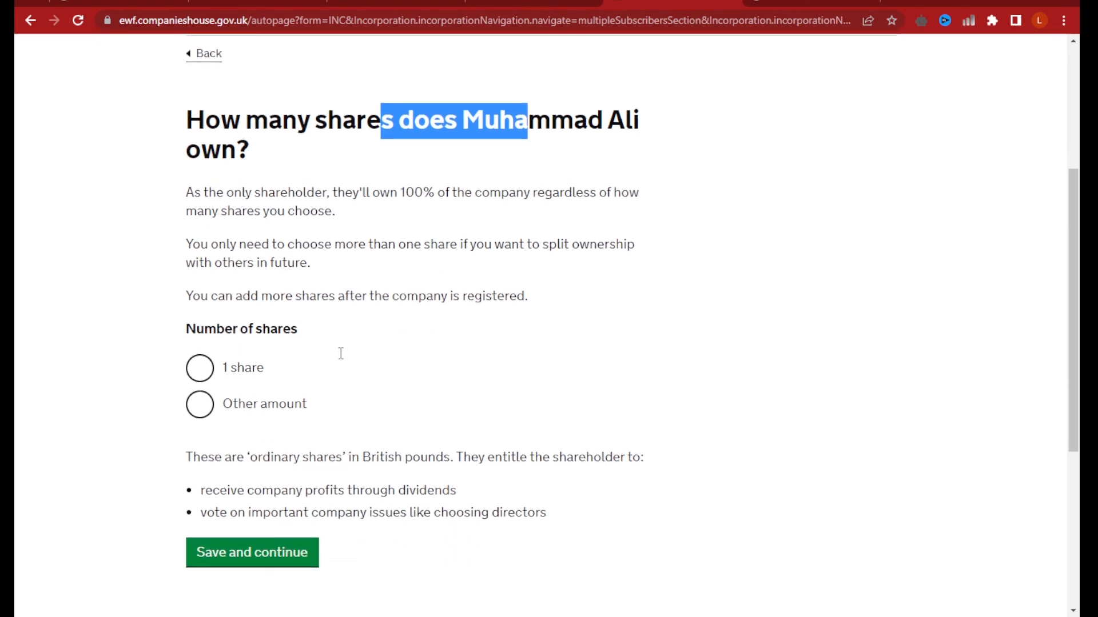
drag(236, 325, 230, 326)
click(198, 322)
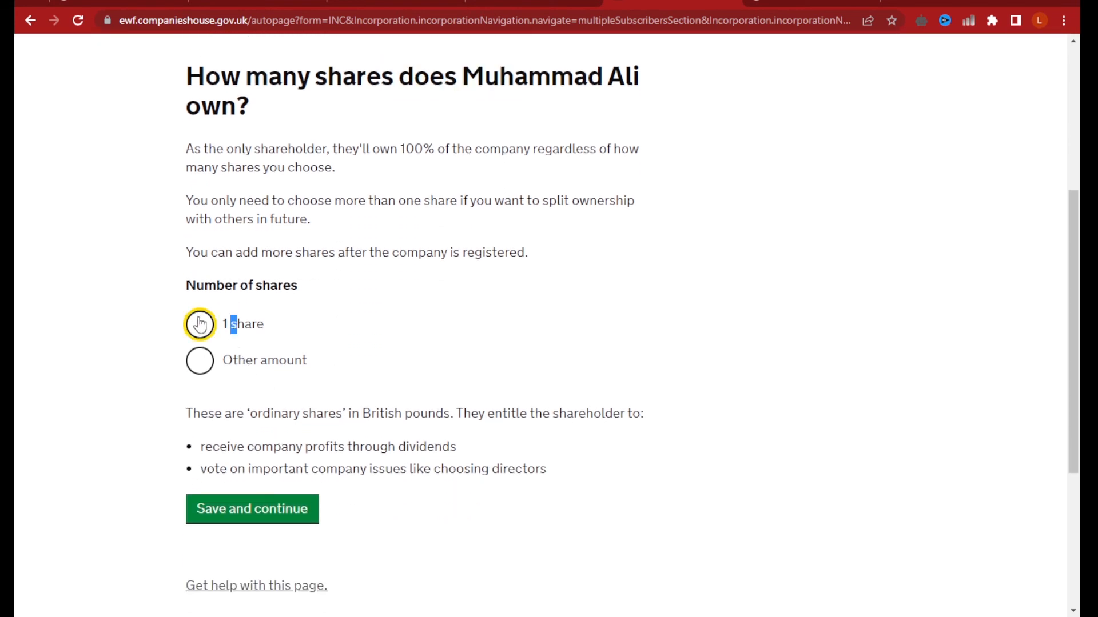
scroll(233, 412, down, 2)
click(252, 436)
- Set the value of each share to £1
scroll(471, 382, down, 1)
scroll(471, 381, down, 2)
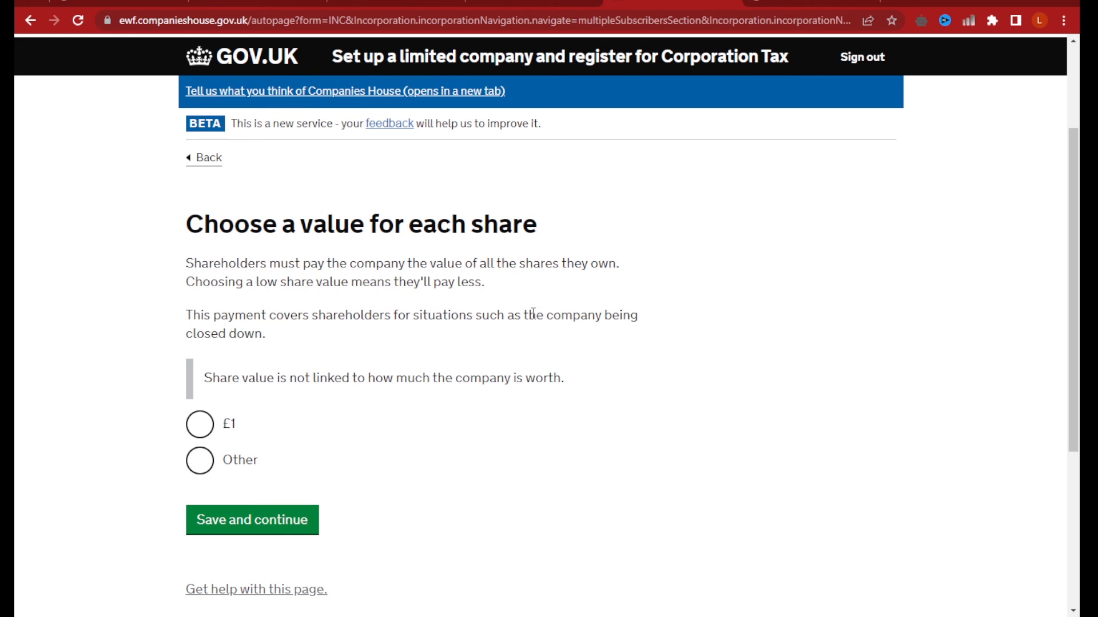
click(219, 428)
scroll(380, 346, down, 3)
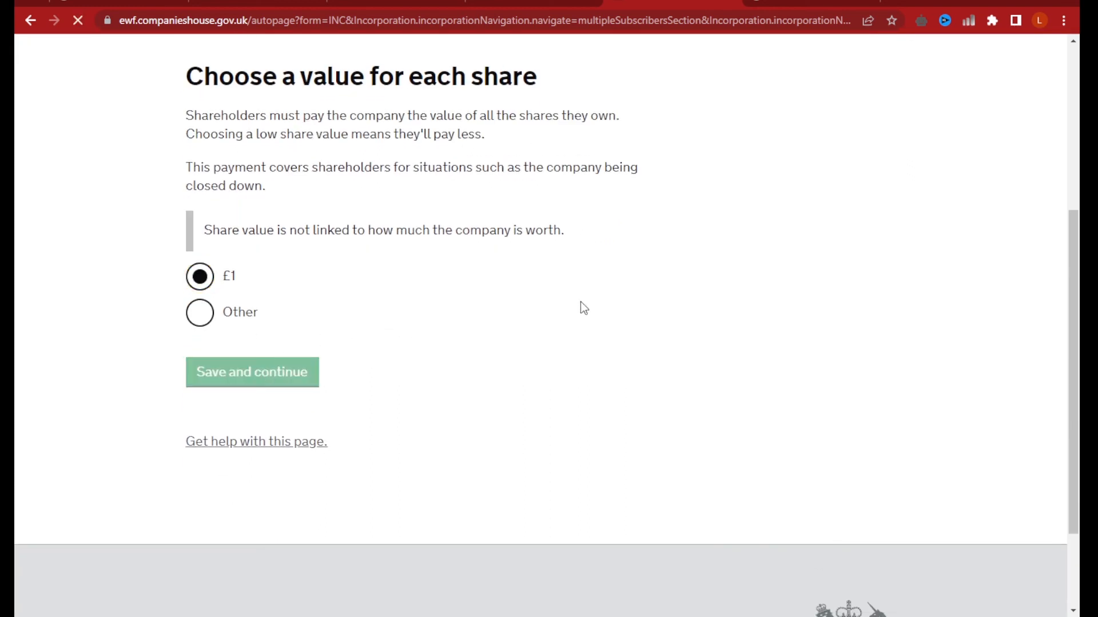
- Confirm the summary of one shareholder holding 1 ordinary £1.00 share
scroll(554, 290, down, 3)
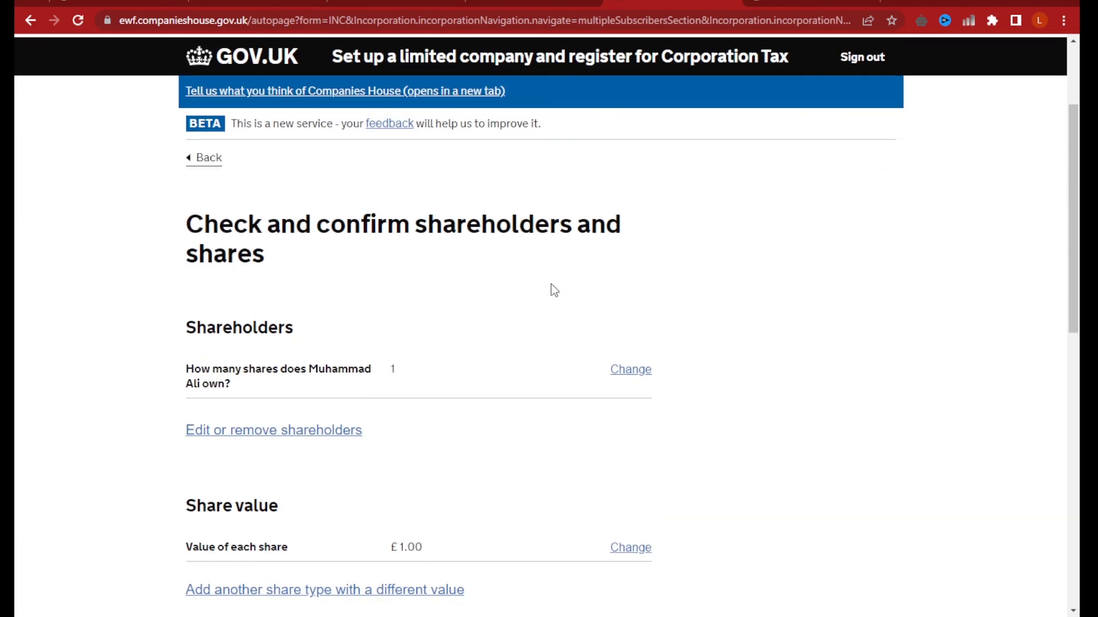
scroll(331, 251, down, 3)
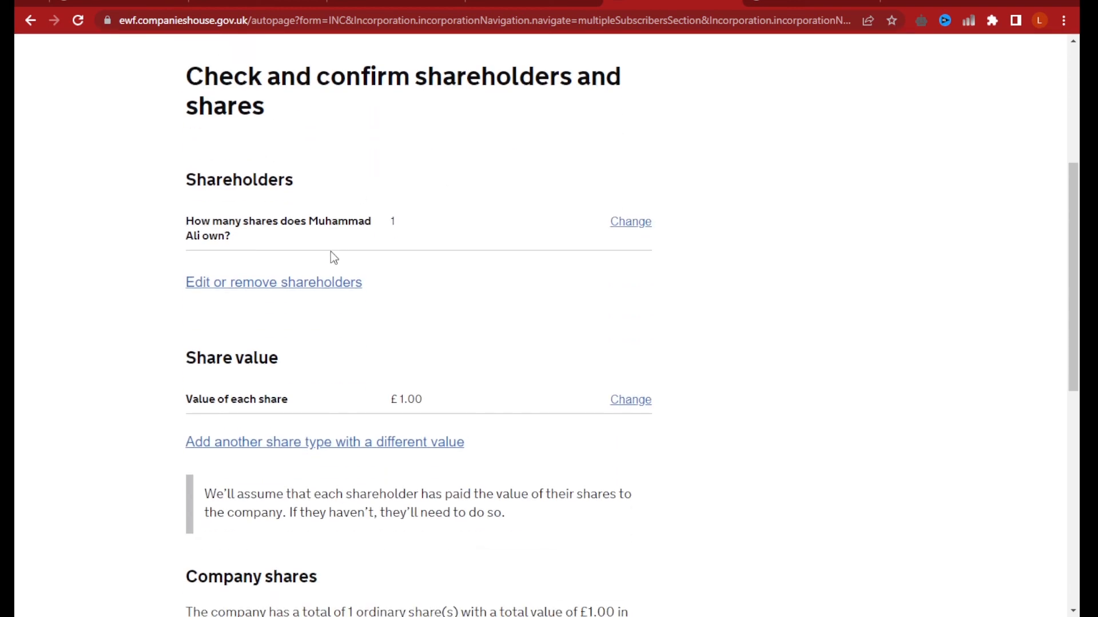
scroll(330, 254, down, 5)
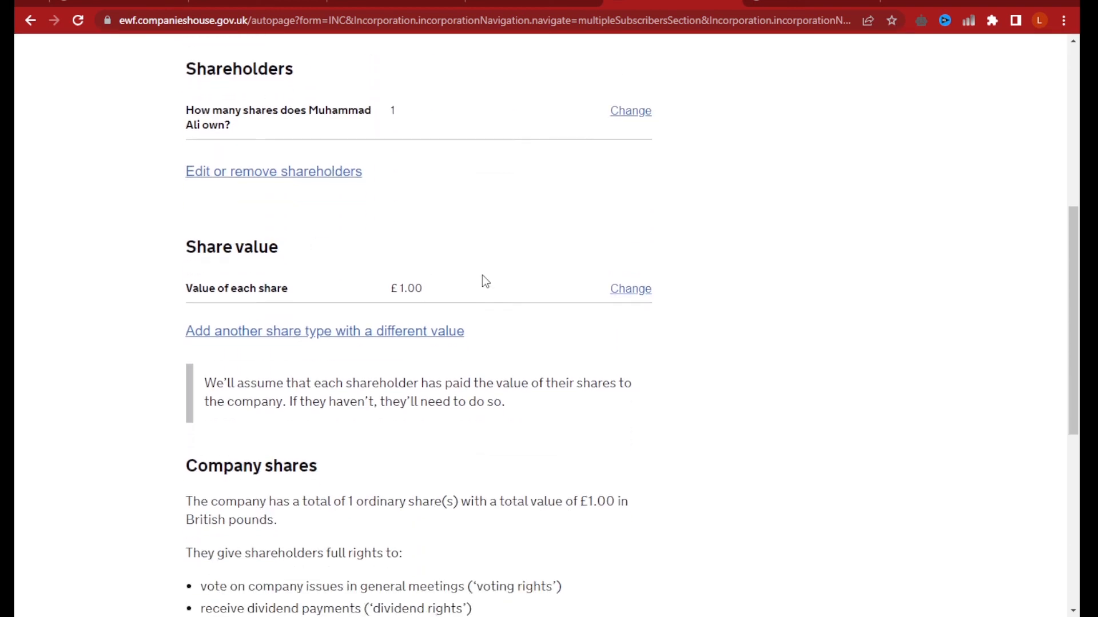
scroll(479, 276, down, 3)
click(290, 341)
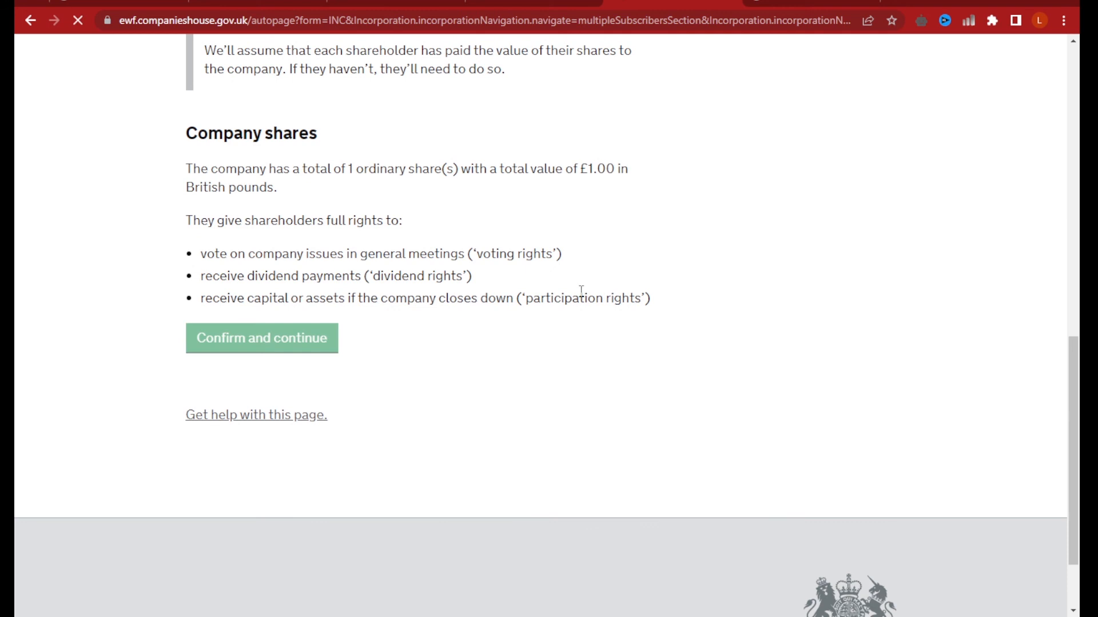
scroll(581, 291, down, 4)
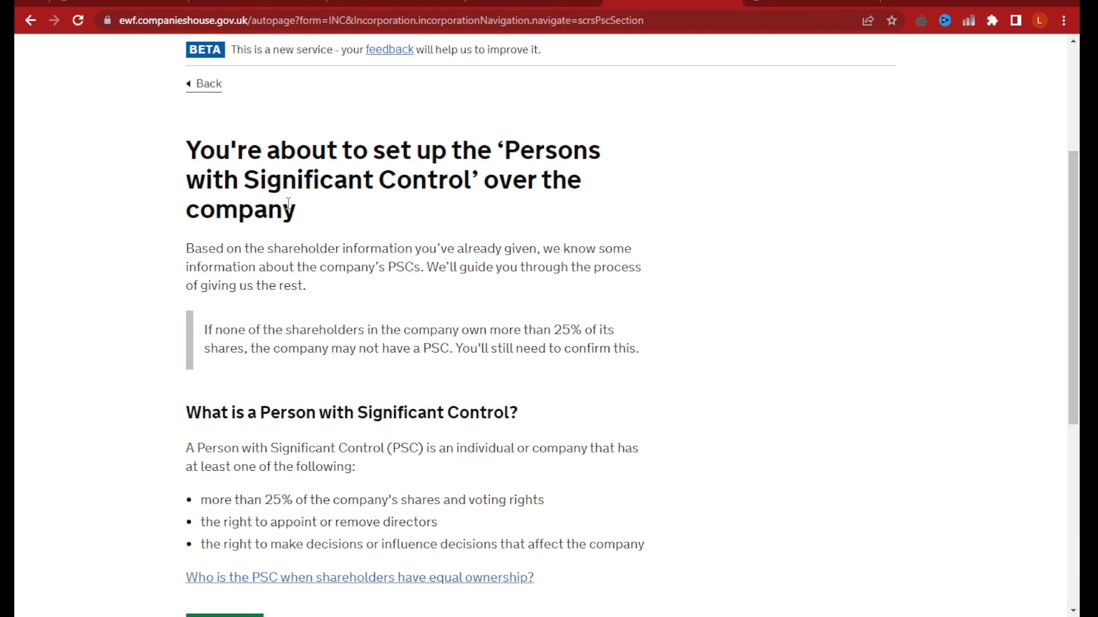
- Start the Persons with Significant Control section and move past its introduction pages
scroll(318, 263, down, 3)
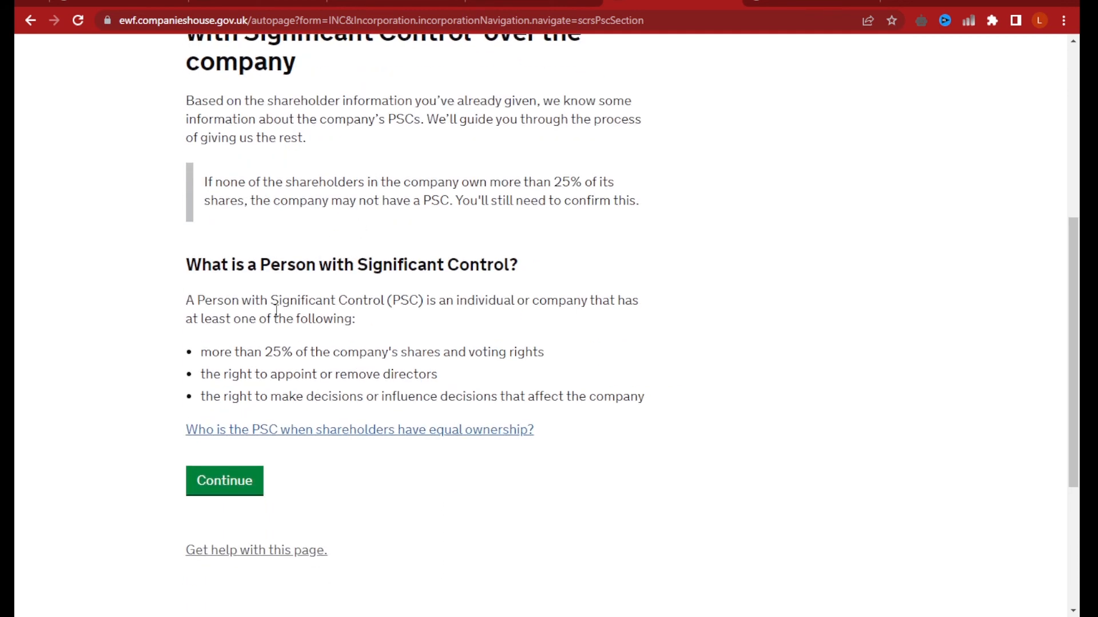
scroll(242, 345, down, 3)
click(231, 336)
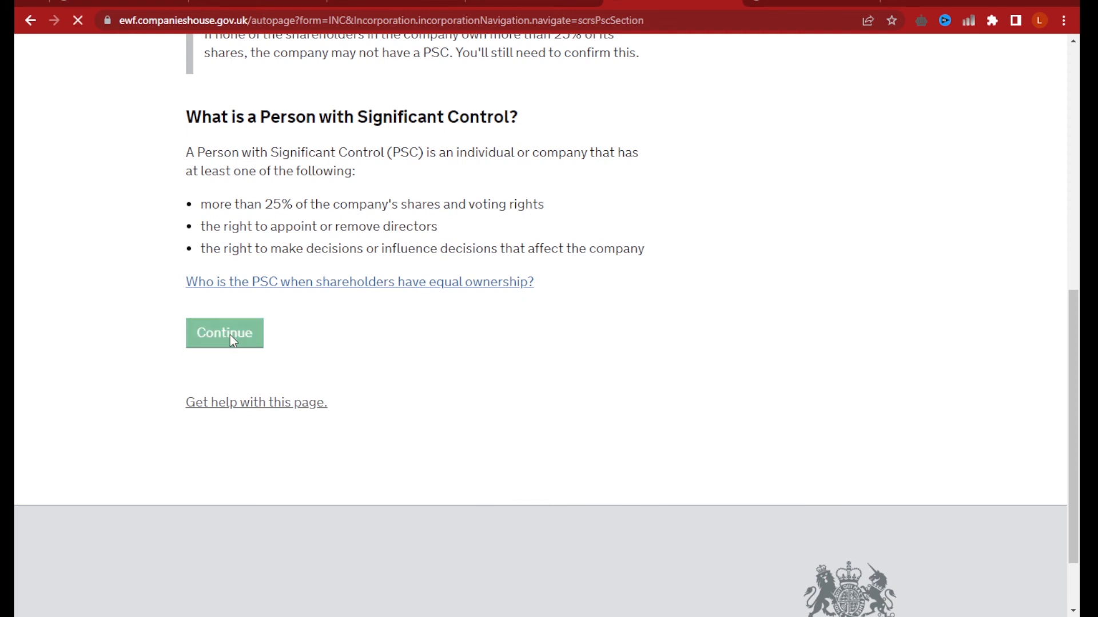
scroll(609, 303, down, 3)
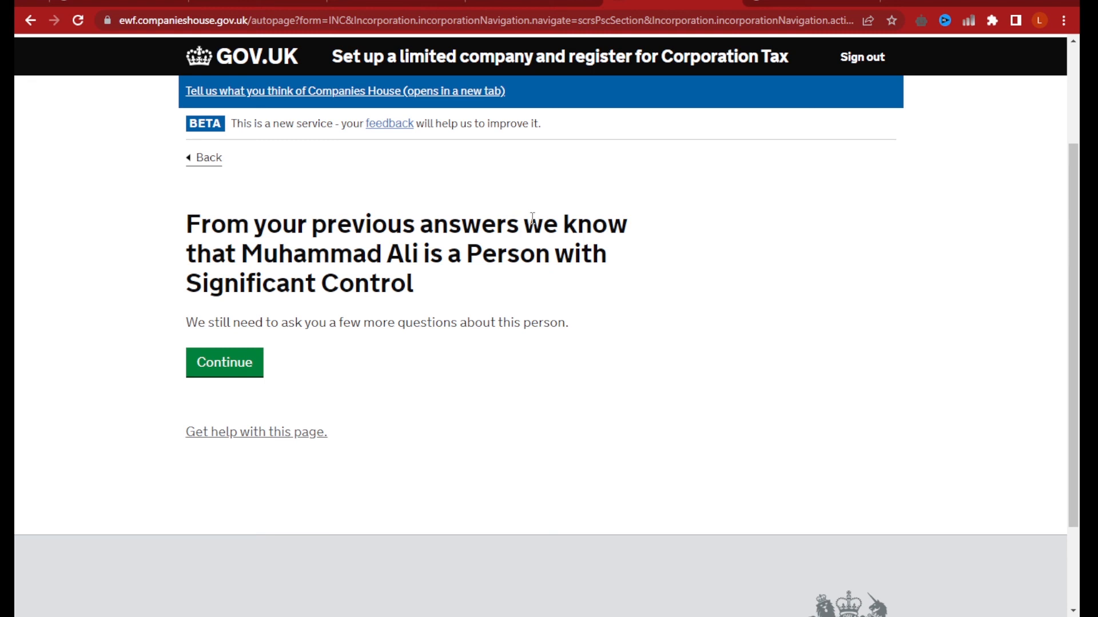
drag(387, 254, 406, 283)
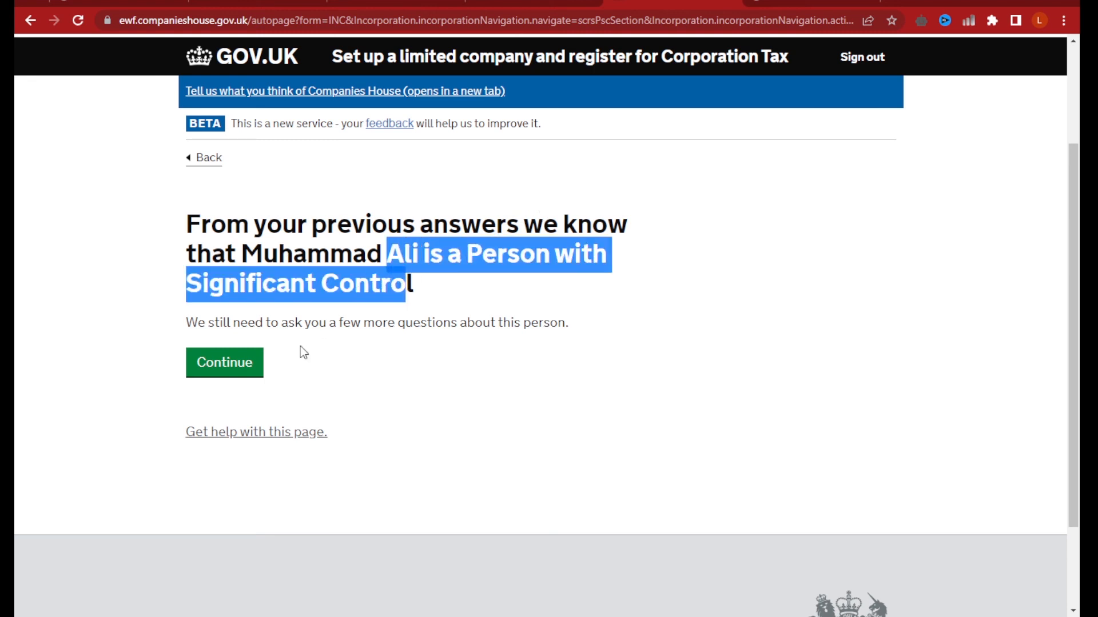
click(232, 369)
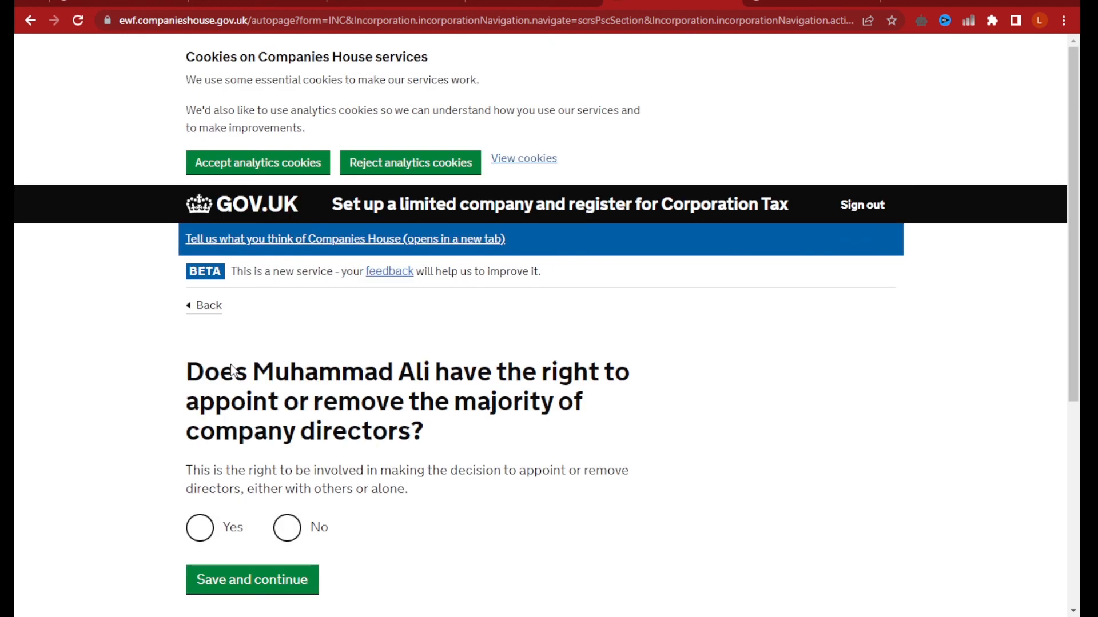
- Answer Yes to the person having the right to appoint or remove most directors
drag(388, 295, 589, 297)
drag(324, 335, 513, 331)
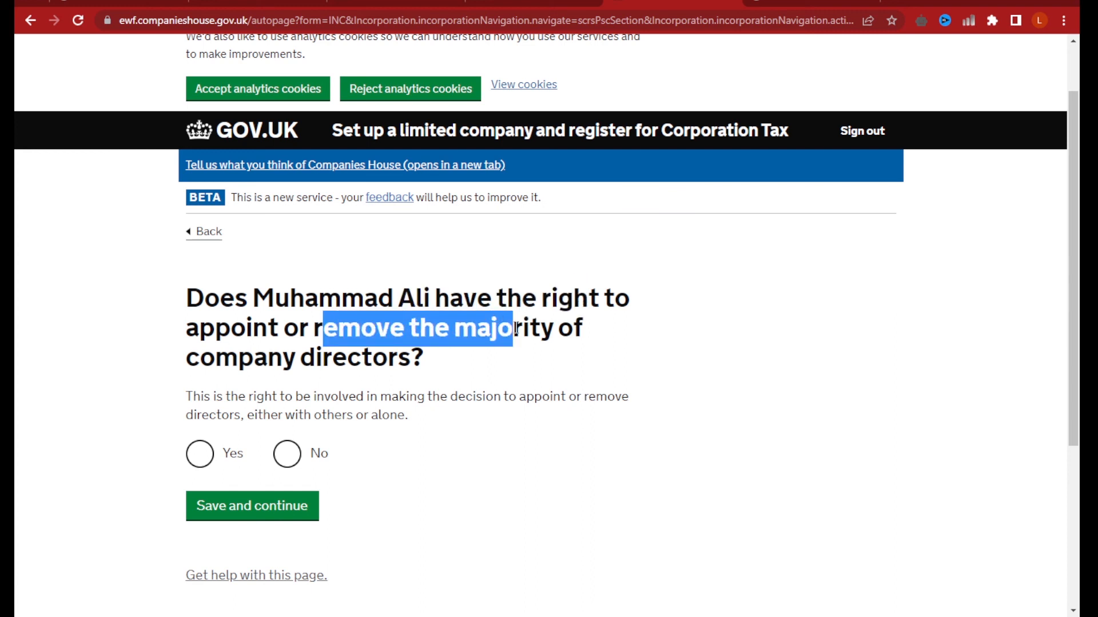
scroll(513, 332, down, 1)
click(193, 382)
click(255, 441)
- Tick the person-in-control residence and company-control confirmations, then save
scroll(434, 361, down, 3)
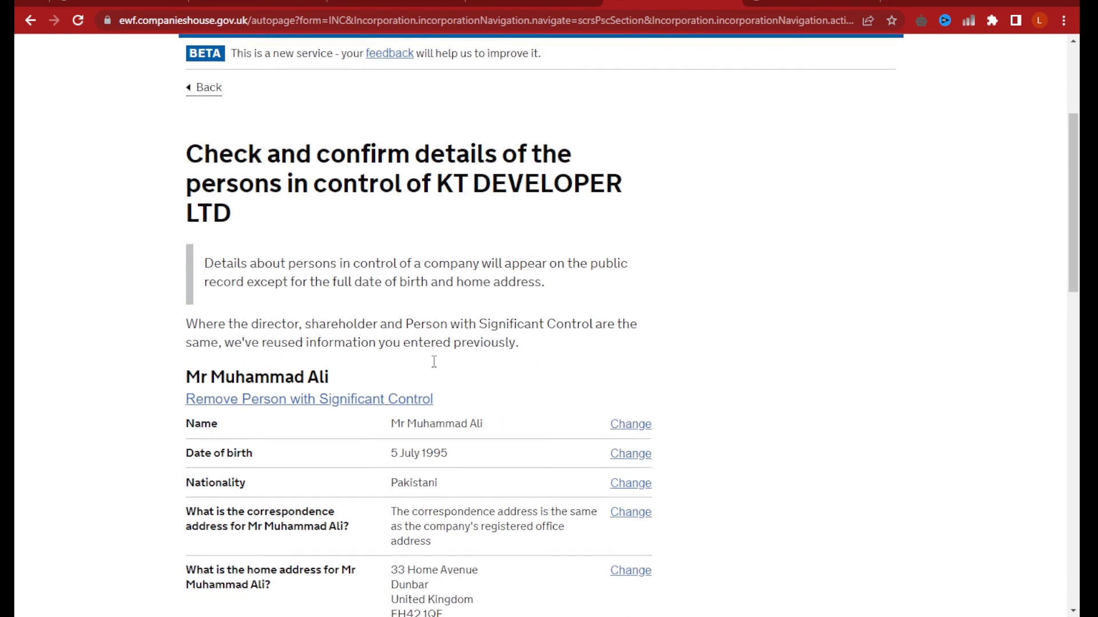
drag(360, 158, 419, 225)
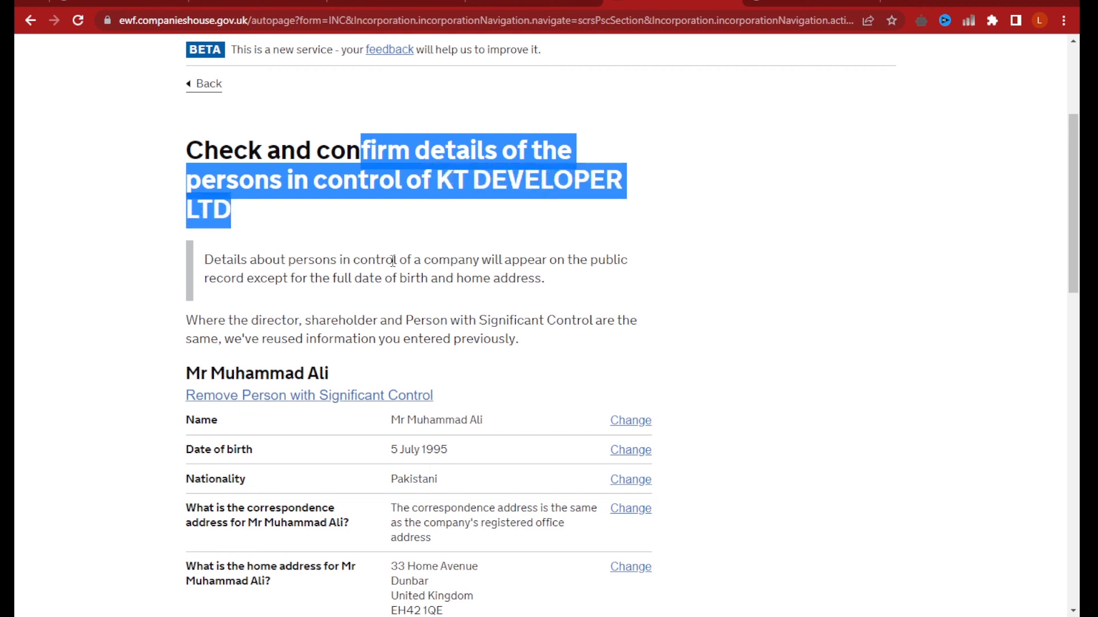
scroll(392, 257, down, 3)
scroll(392, 261, down, 10)
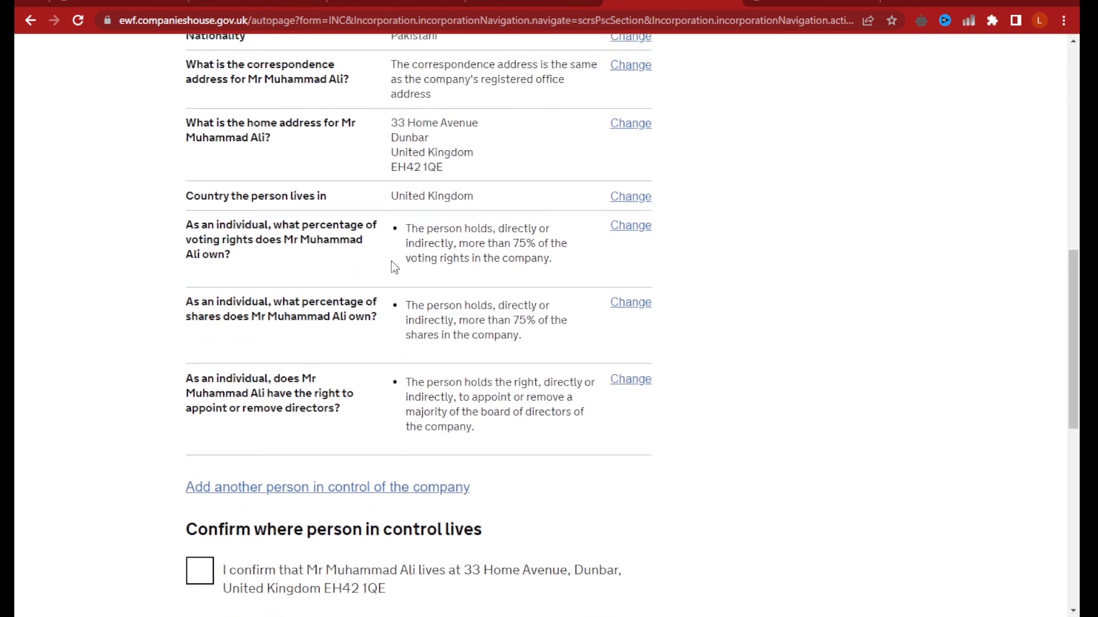
click(277, 364)
click(270, 461)
scroll(255, 372, down, 4)
click(255, 370)
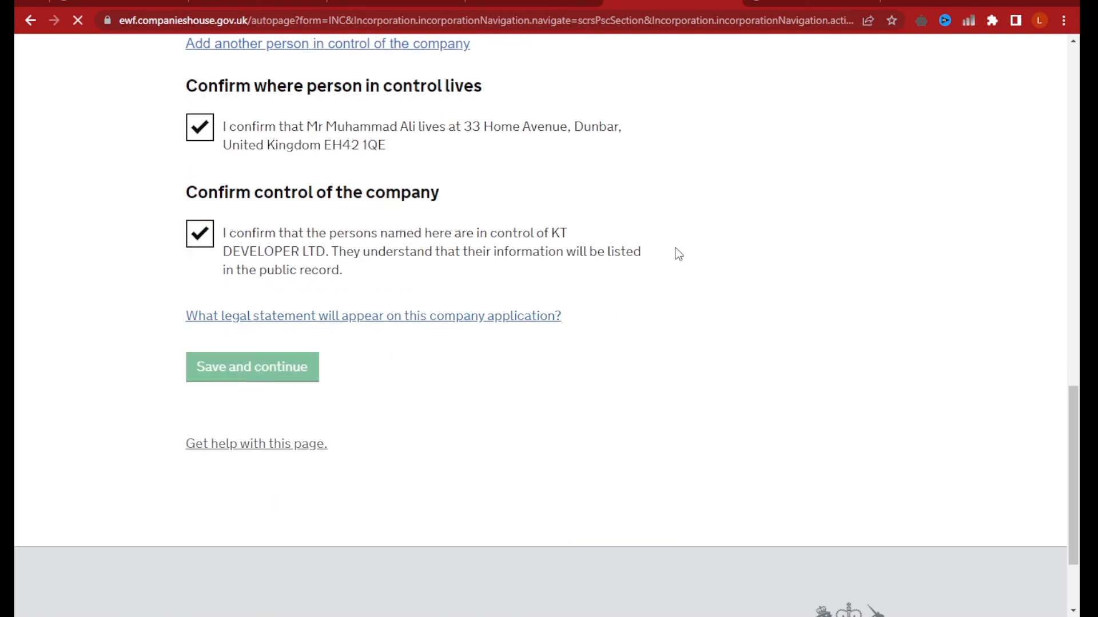
scroll(675, 249, down, 4)
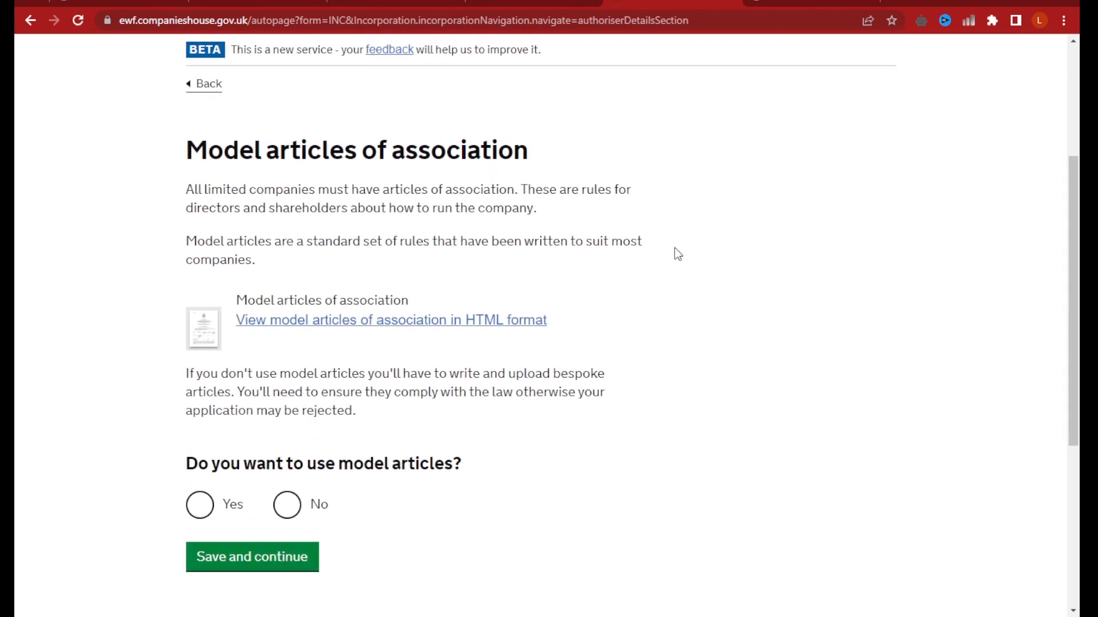
- Choose Yes to using model articles of association and save
drag(255, 150, 542, 154)
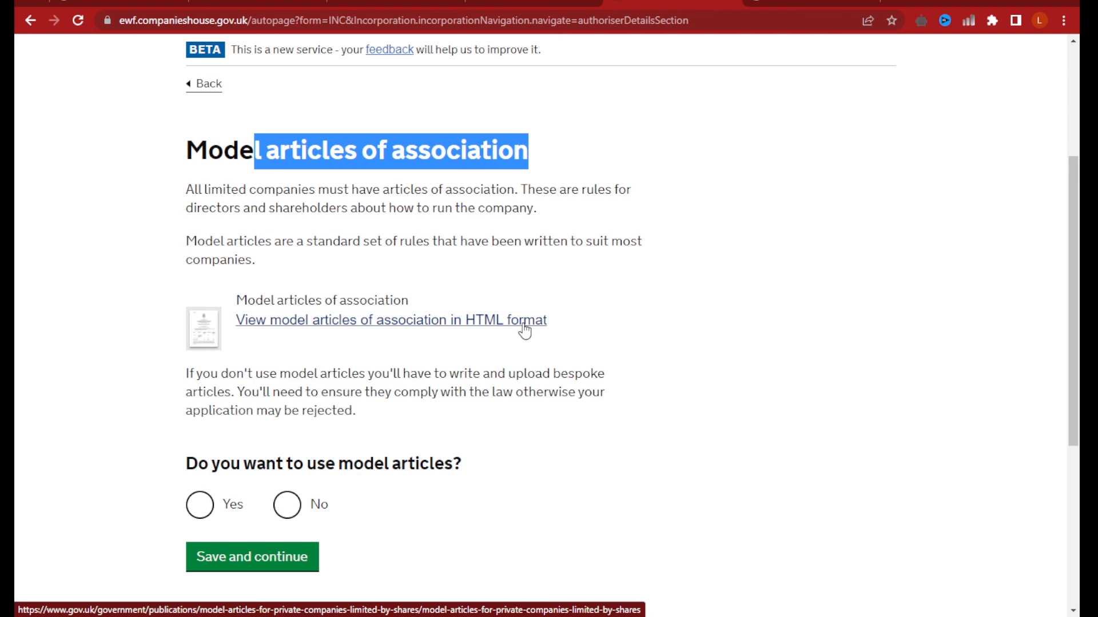
scroll(524, 332, down, 3)
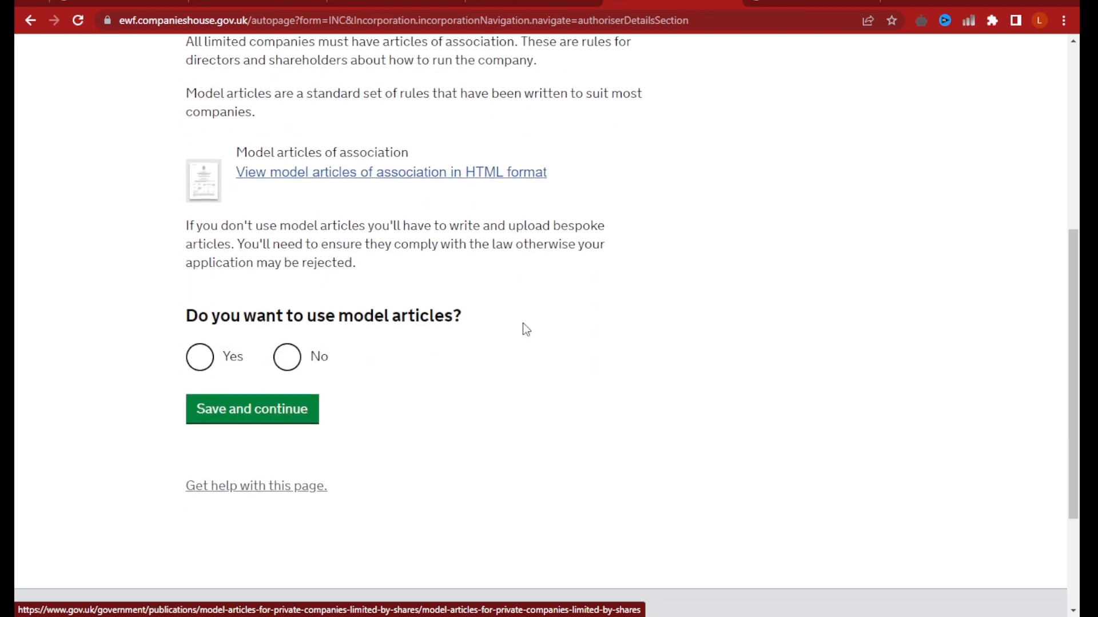
double_click(343, 315)
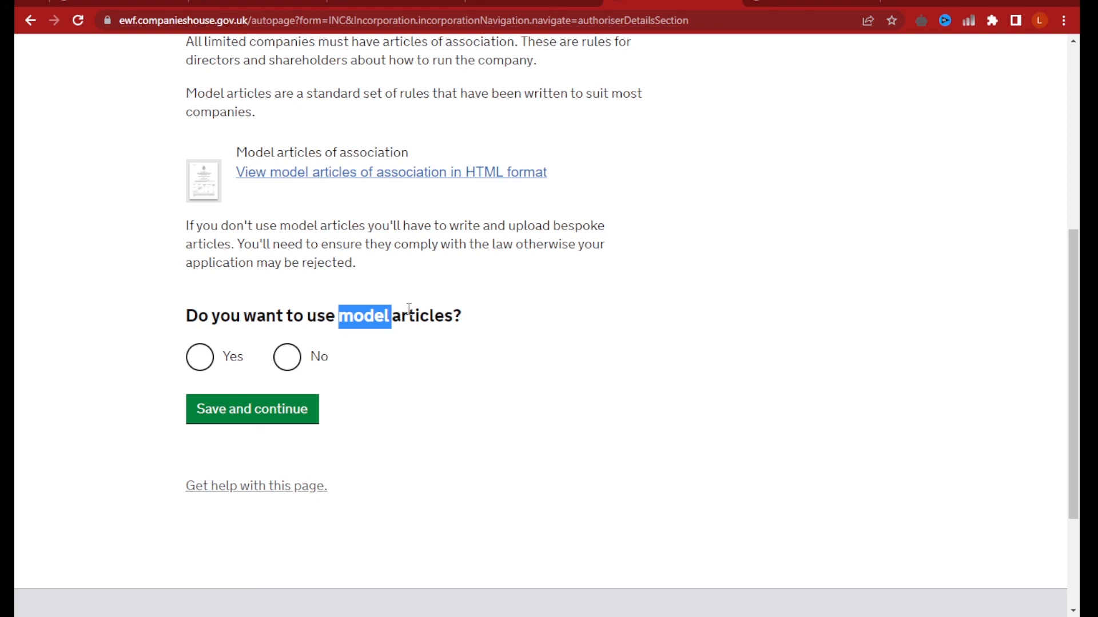
click(202, 360)
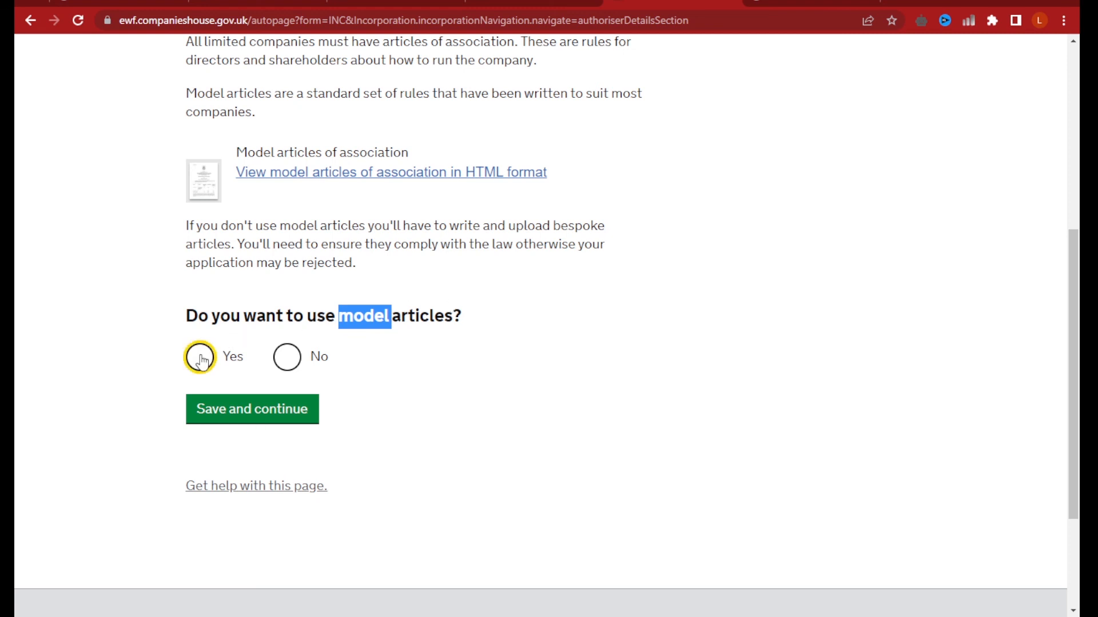
click(259, 413)
- Agree that the named persons form KT DEVELOPER LTD and save
scroll(475, 381, down, 4)
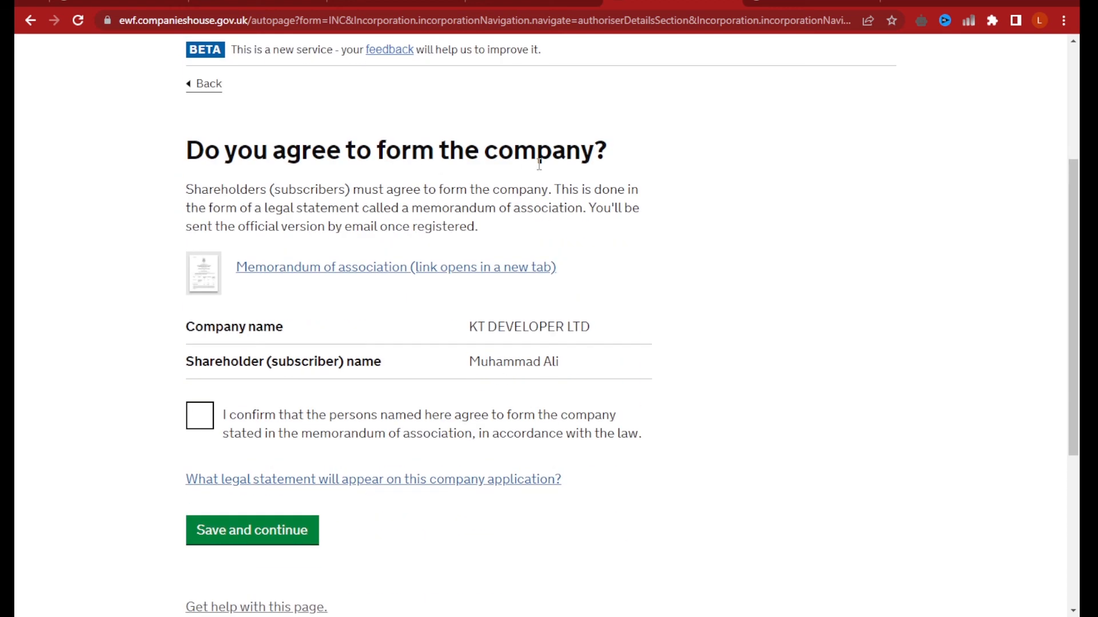
click(210, 422)
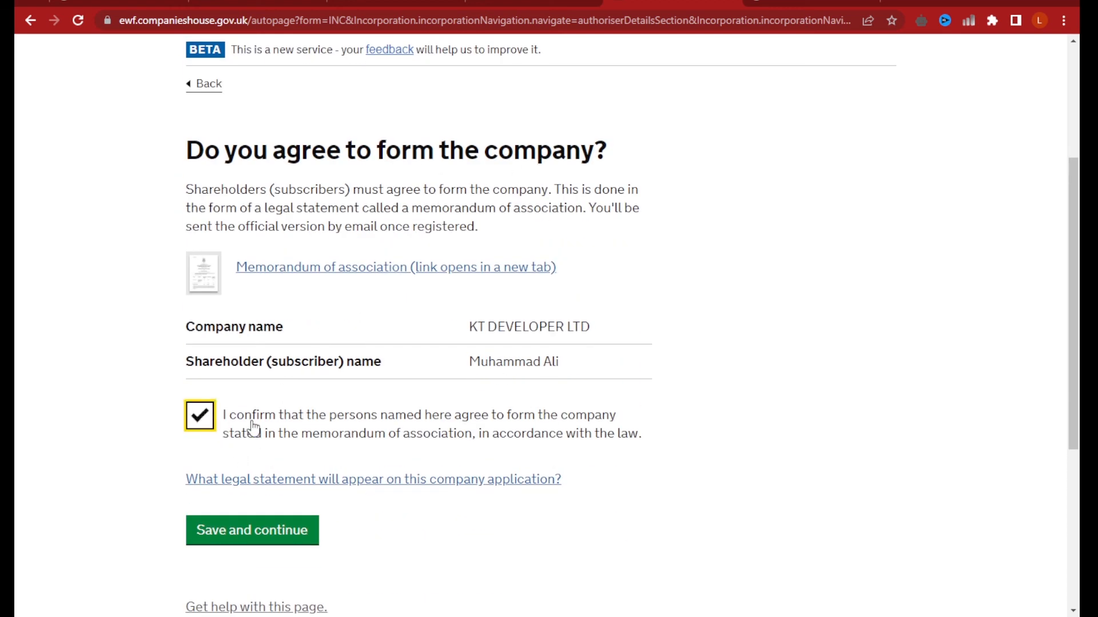
scroll(284, 453, down, 1)
click(280, 452)
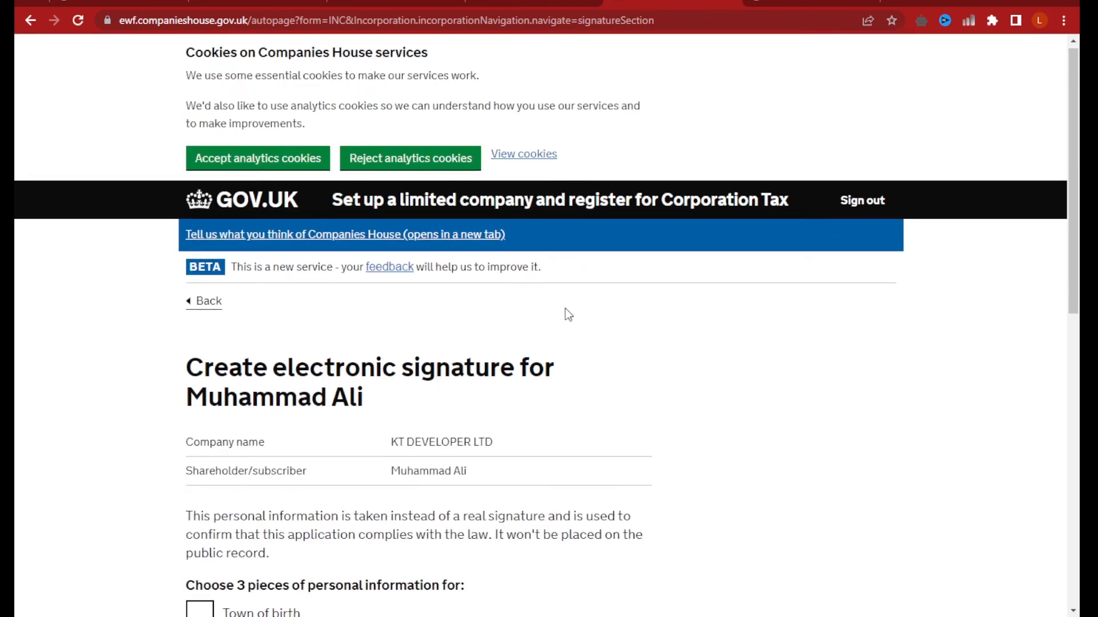
- Select town of birth as a security detail and enter the town
scroll(566, 320, down, 3)
mouse_move(275, 141)
mouse_down()
mouse_move(558, 150)
mouse_move(409, 183)
mouse_up()
scroll(399, 184, down, 3)
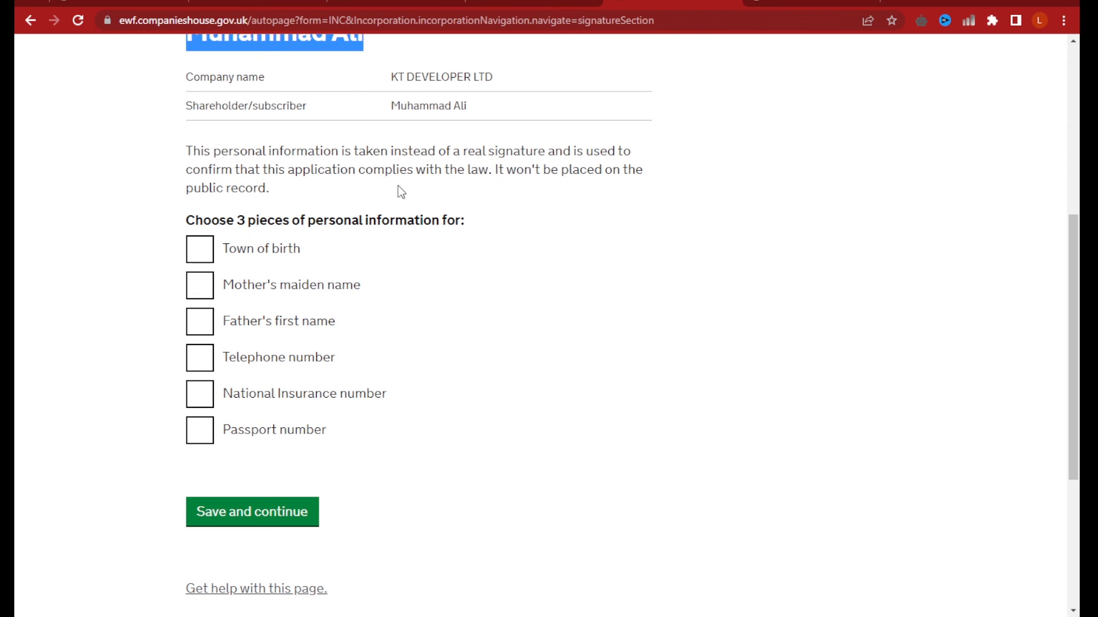
click(199, 249)
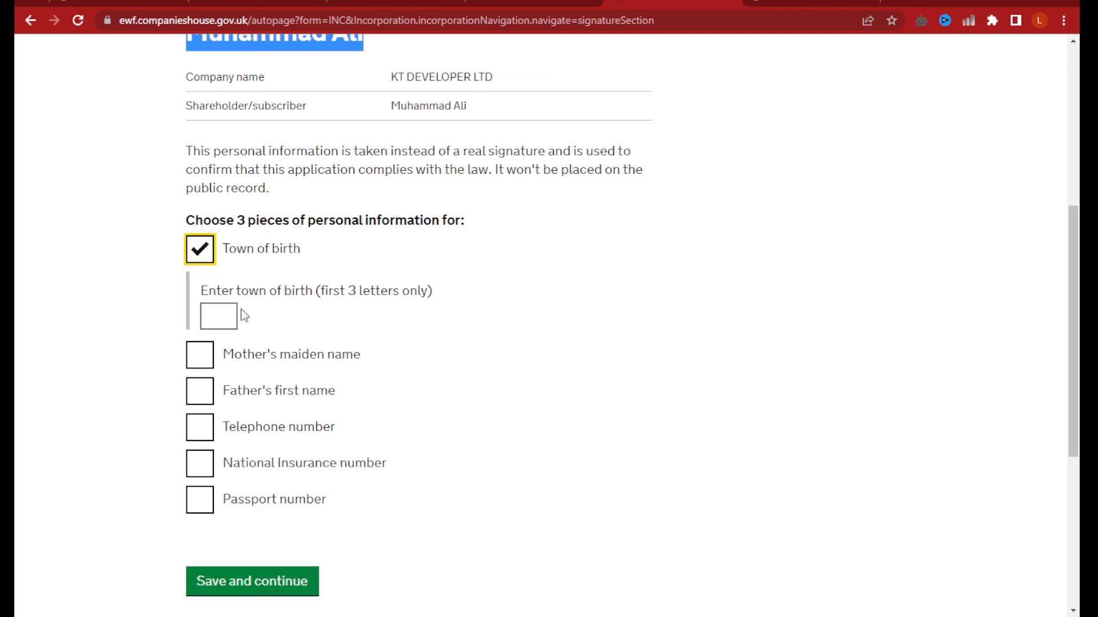
click(219, 315)
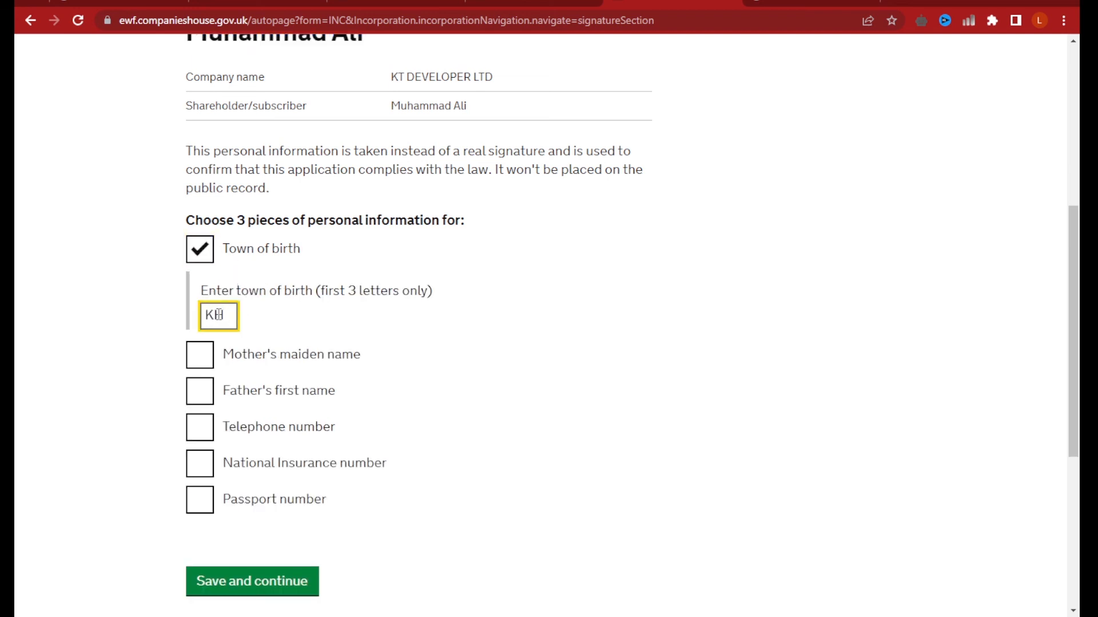
- Select father's first name as a security detail and enter it, correcting a typo
click(201, 400)
click(217, 455)
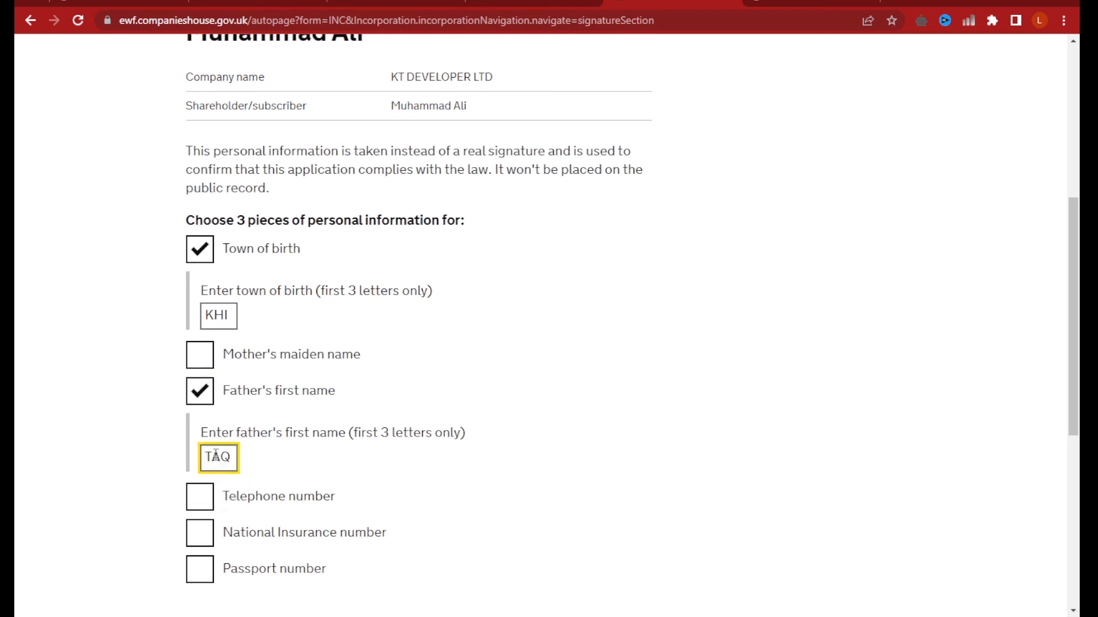
- Add the passport's last three digits from the notes as the third detail and save
scroll(215, 456, down, 3)
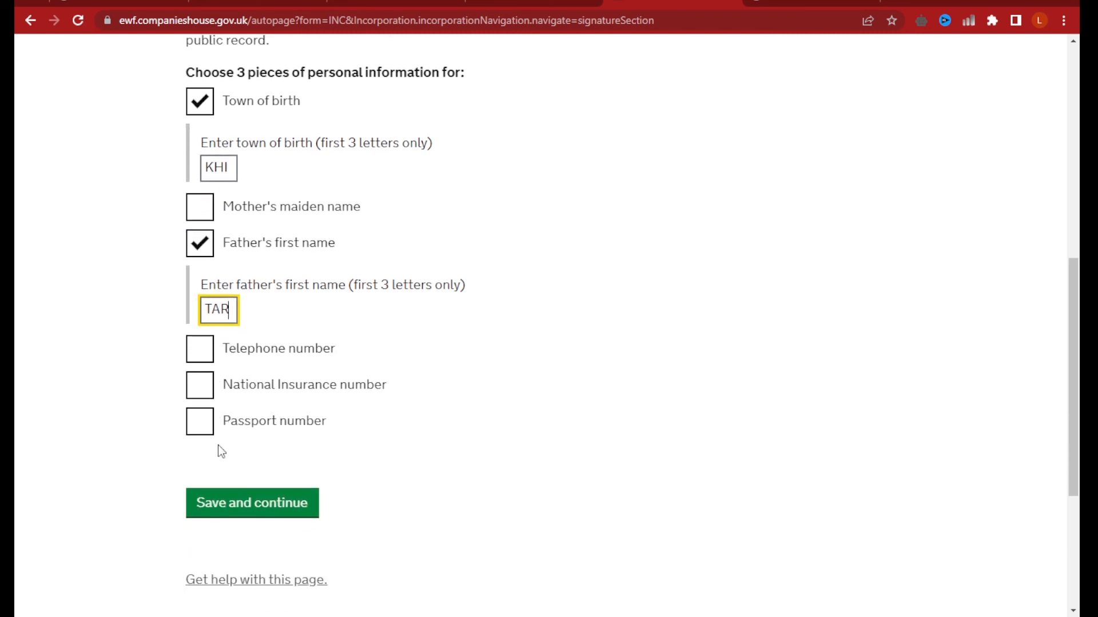
click(201, 421)
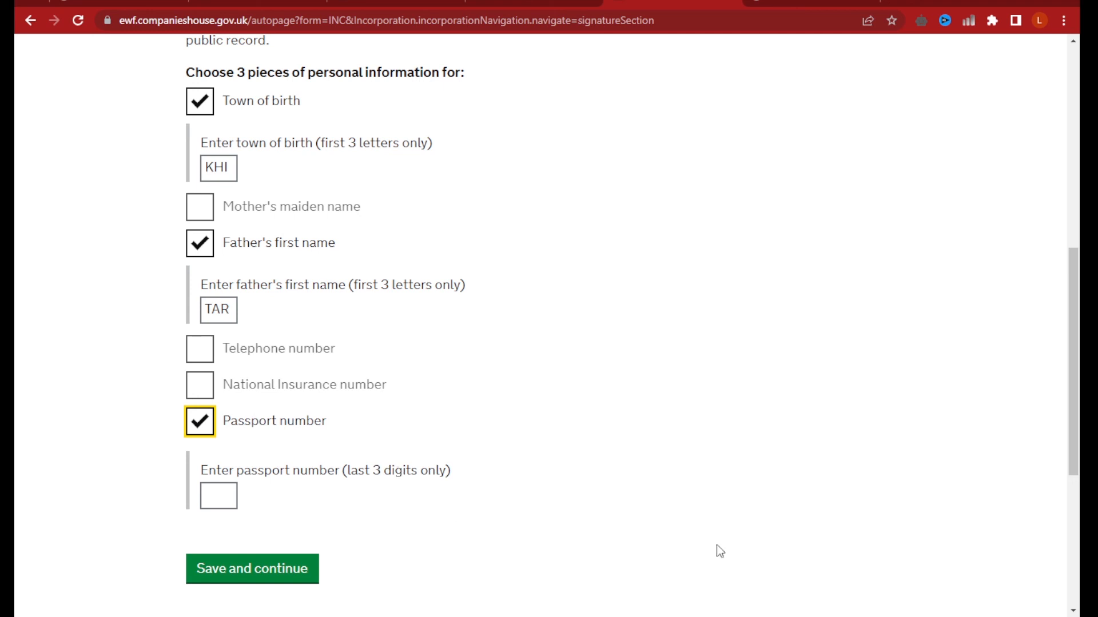
key(alt+Tab)
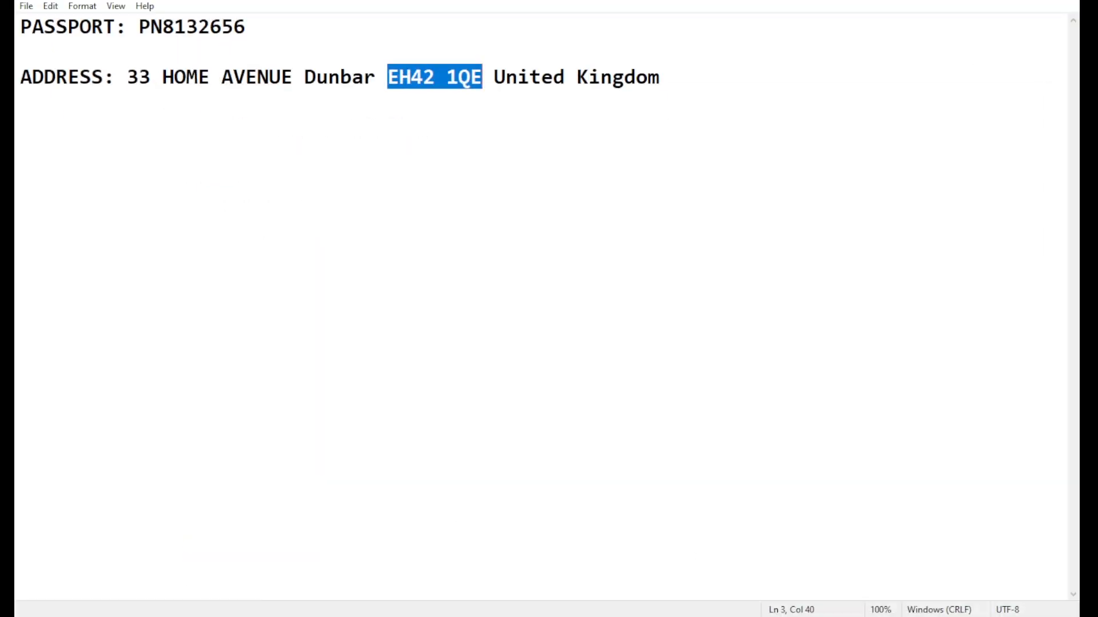
key(alt+Tab)
click(225, 500)
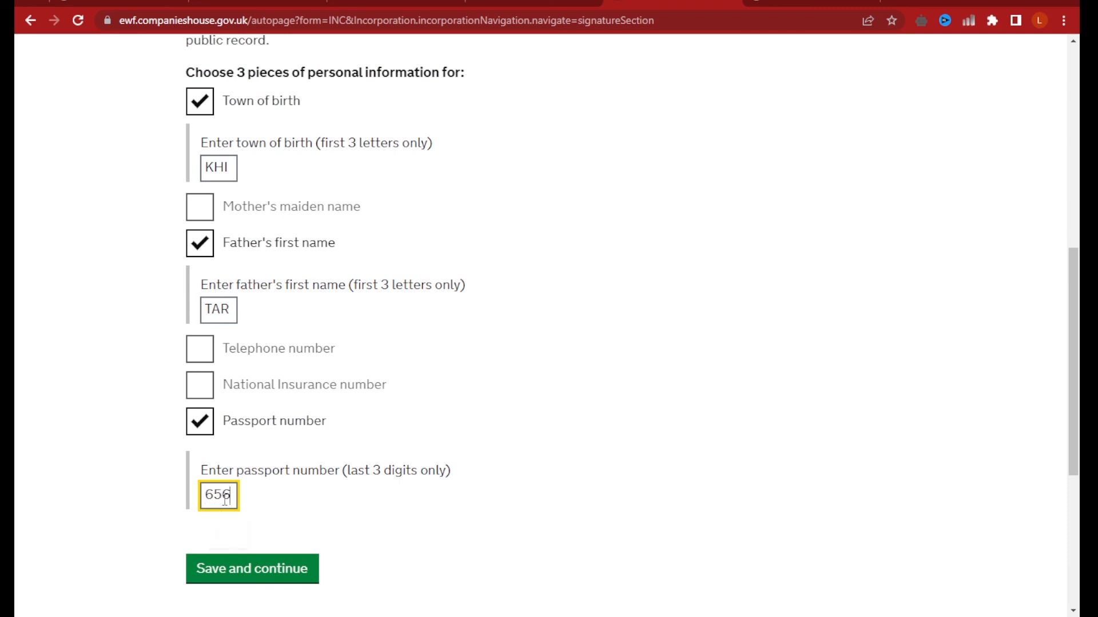
click(270, 567)
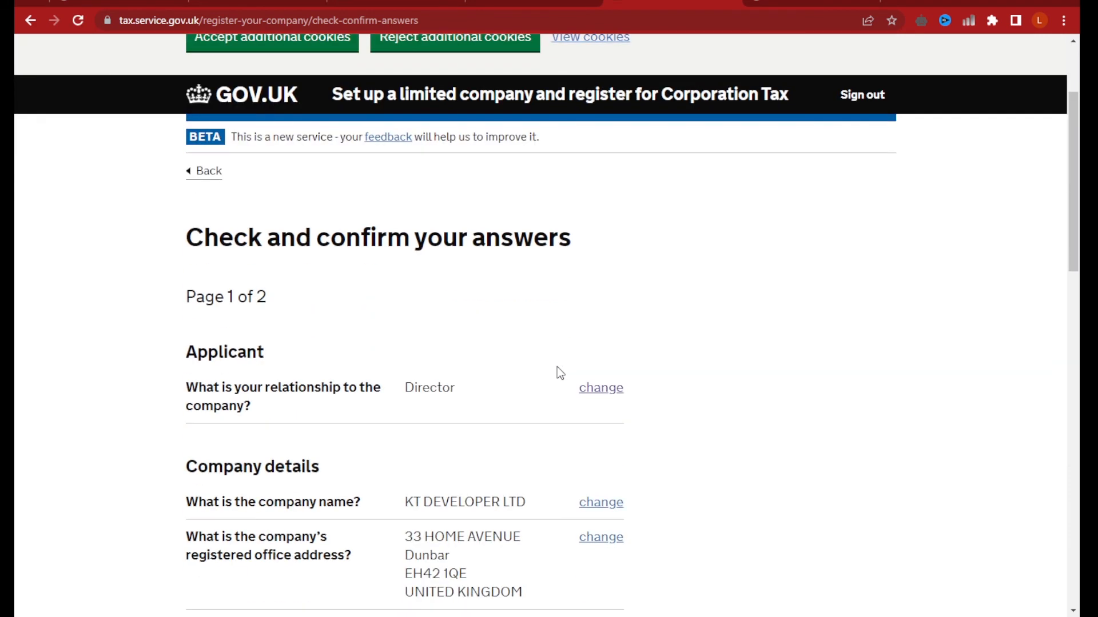
- Review the Scotland-registered Corporation Tax answers and confirm them
scroll(558, 369, down, 9)
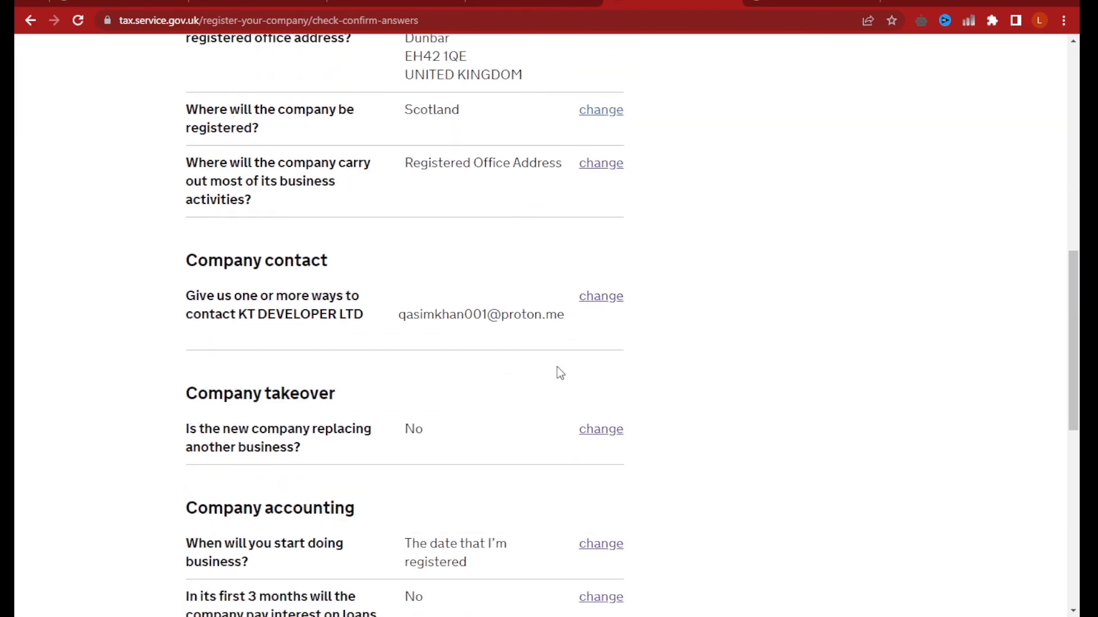
scroll(560, 373, down, 9)
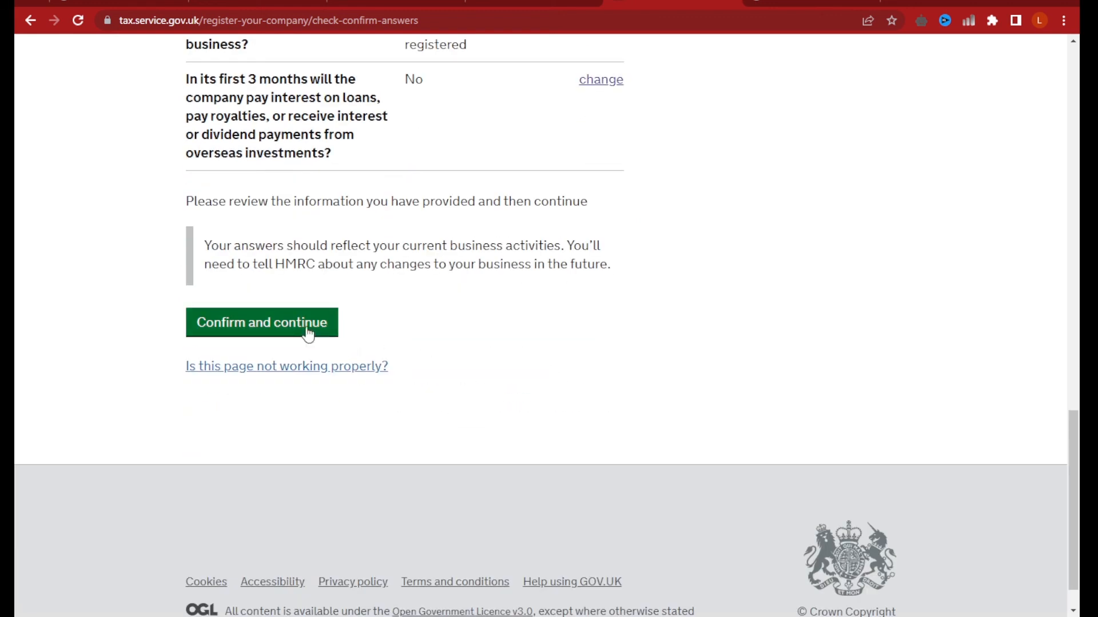
click(313, 326)
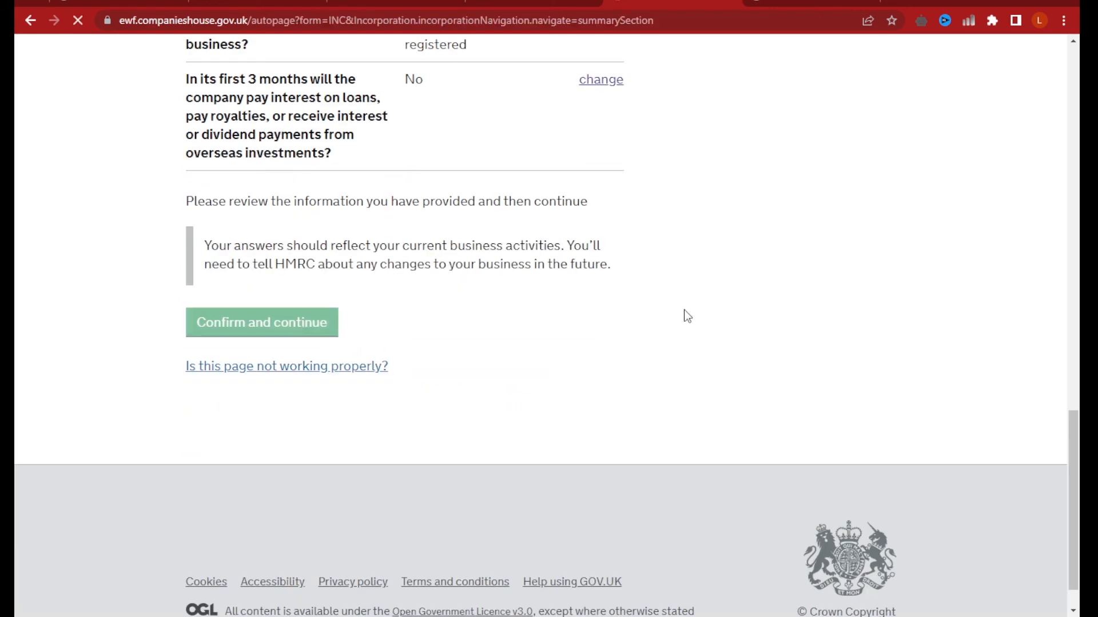
- Tick the 'I understand' acknowledgement and send the KT DEVELOPER LTD registration application
scroll(684, 310, down, 13)
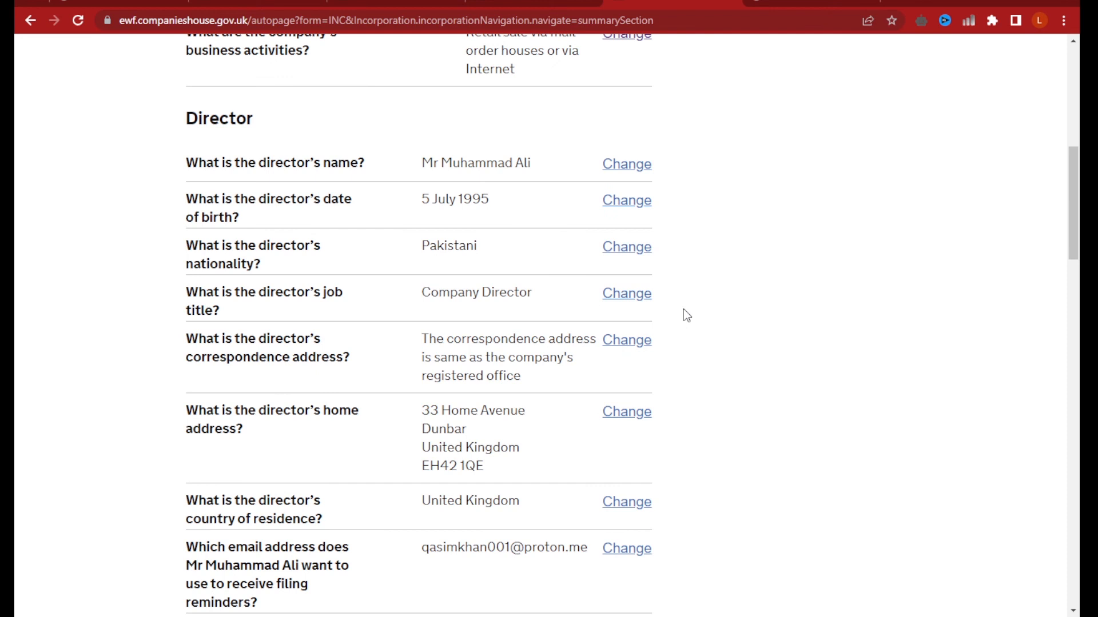
scroll(684, 308, down, 20)
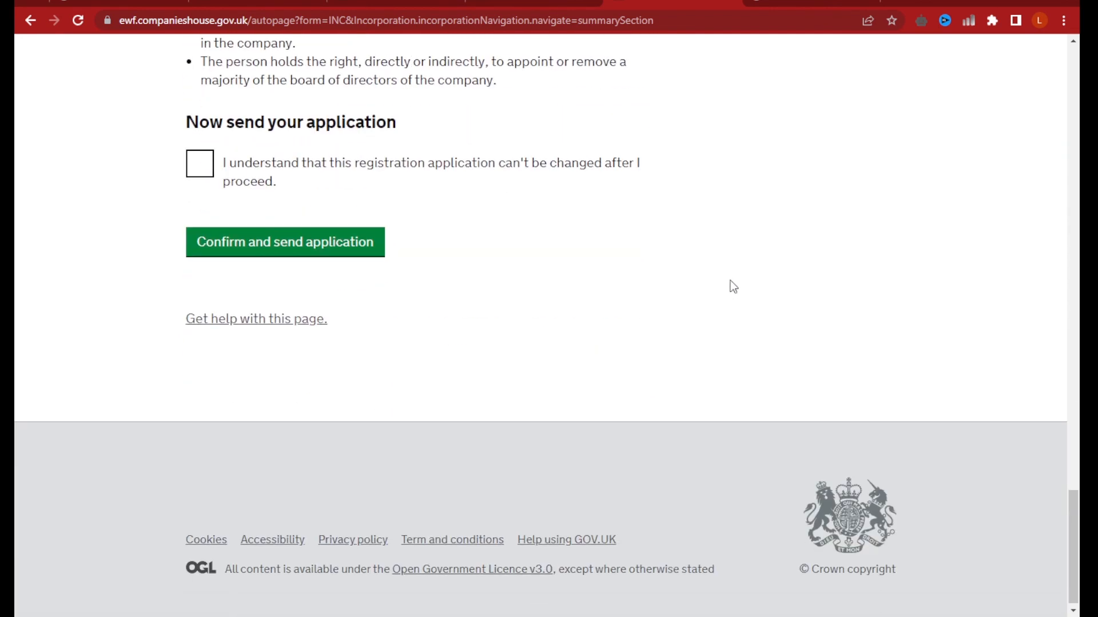
click(375, 181)
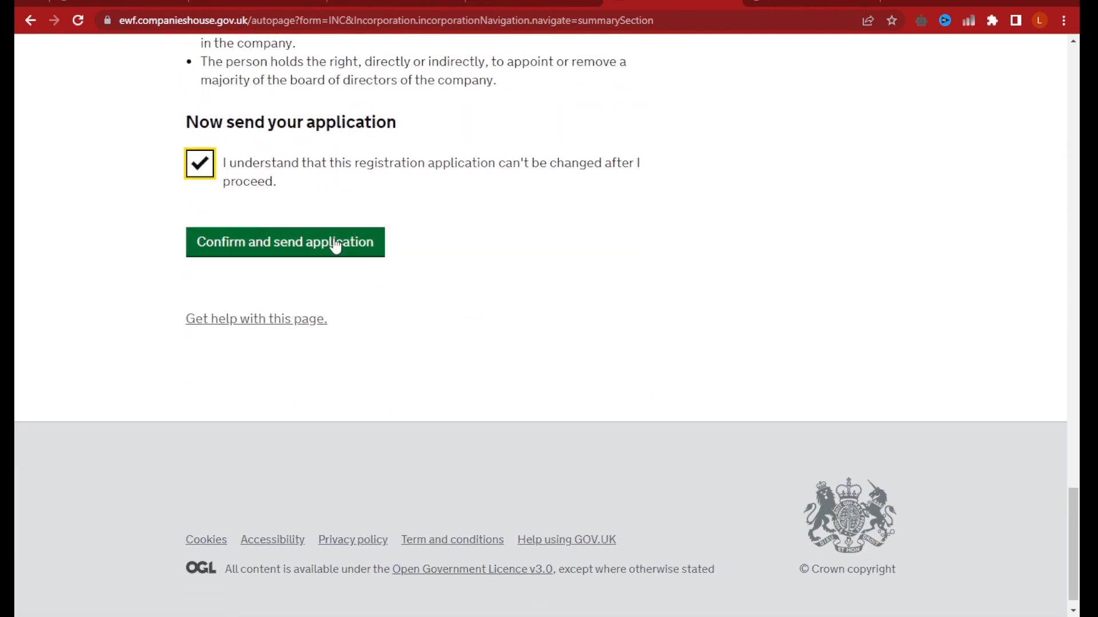
click(333, 245)
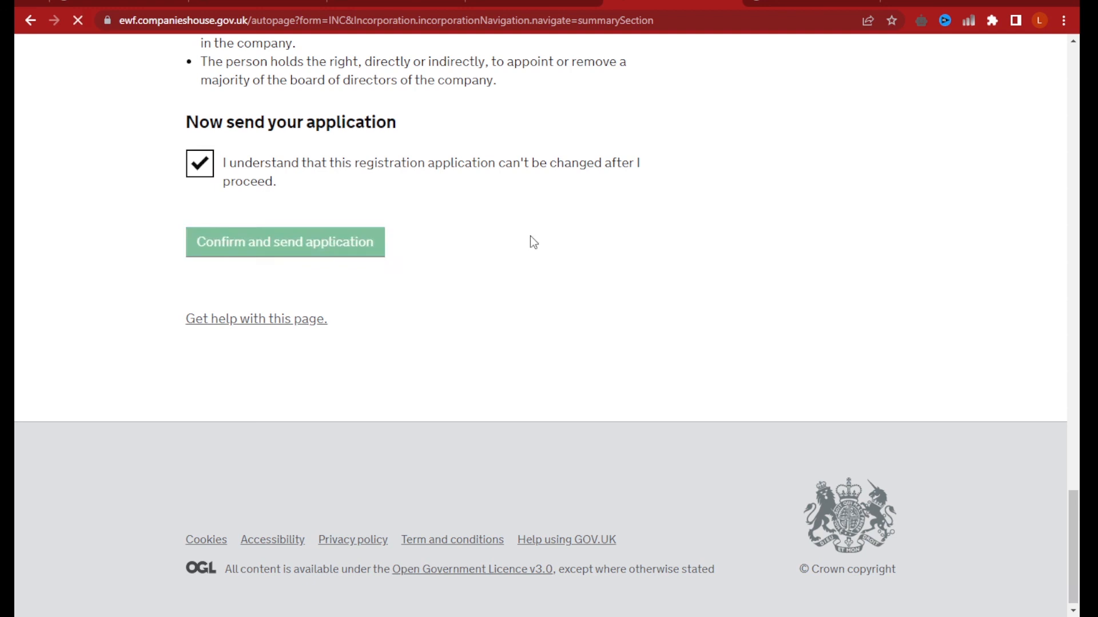
- Note down the application's submission number and proceed to make the £12 payment
scroll(530, 235, down, 4)
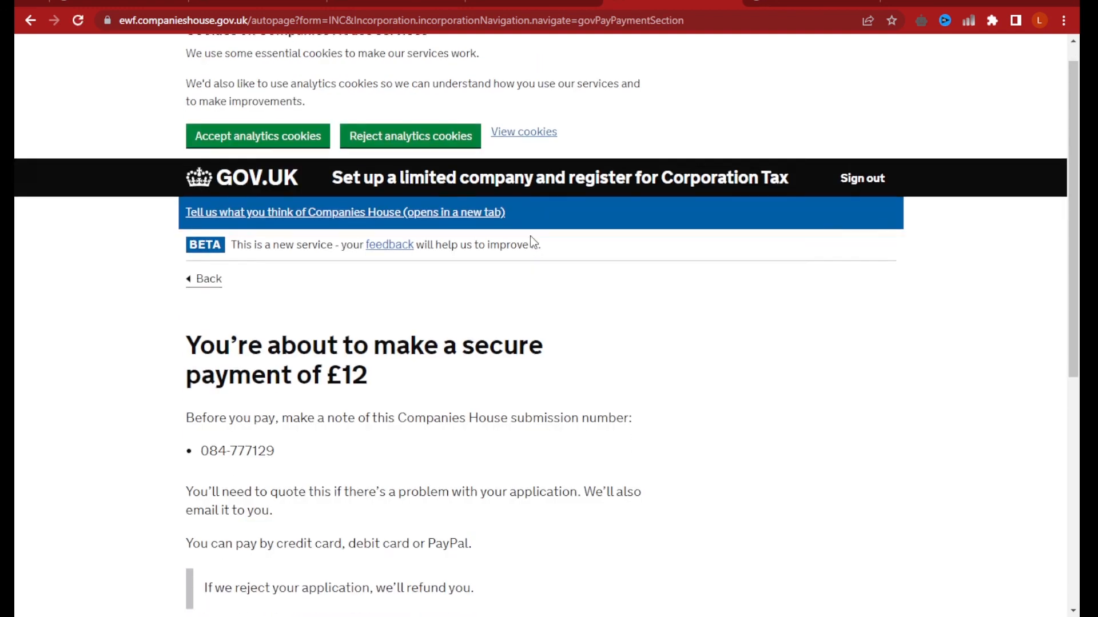
drag(247, 228, 596, 226)
drag(280, 264, 190, 259)
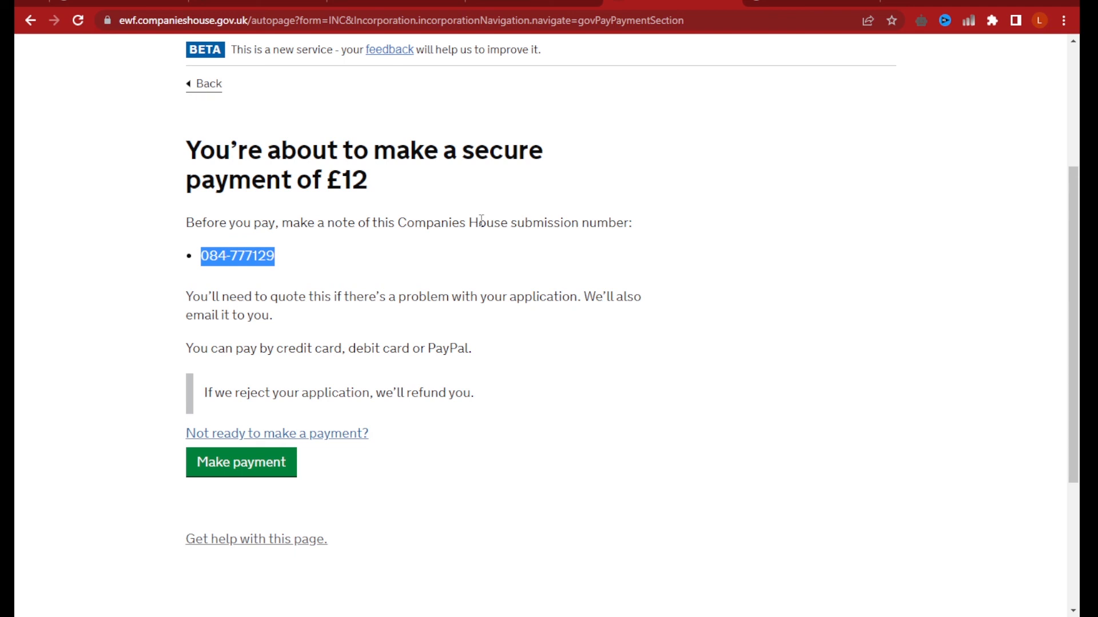
drag(277, 296, 306, 296)
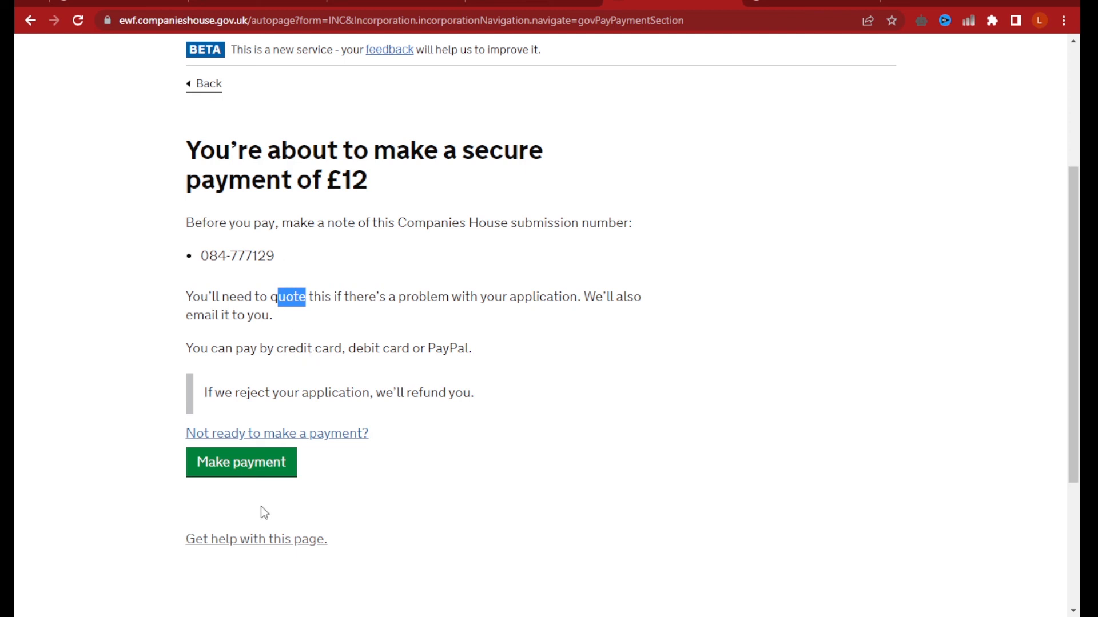
click(241, 472)
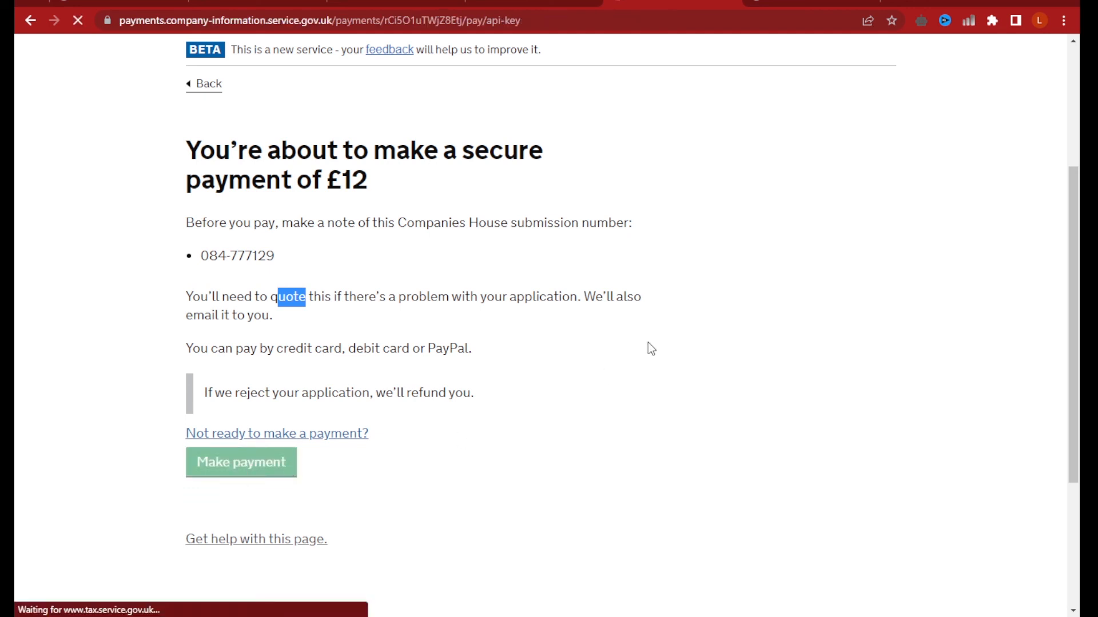
- Choose to pay by credit or debit card and continue to the card payment page
scroll(648, 343, down, 1)
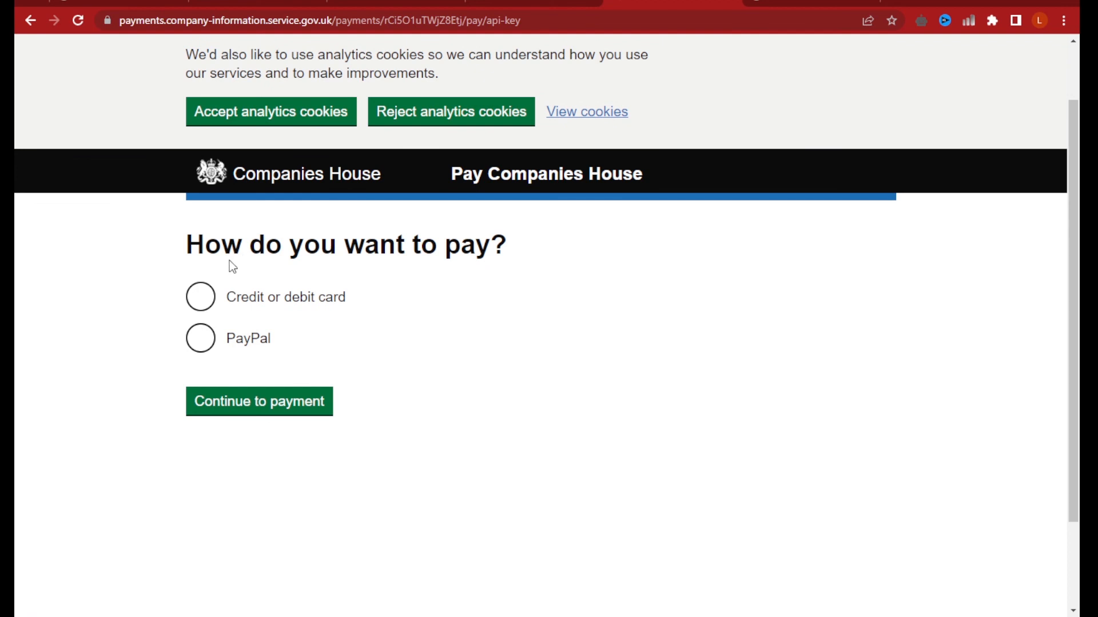
drag(219, 247, 468, 246)
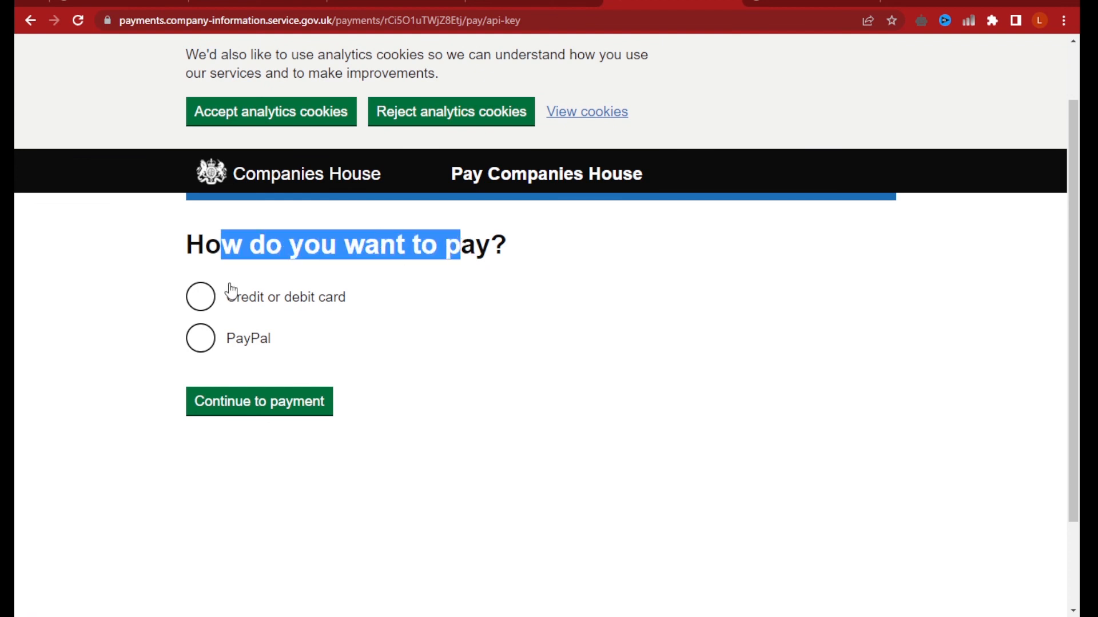
click(234, 301)
click(277, 404)
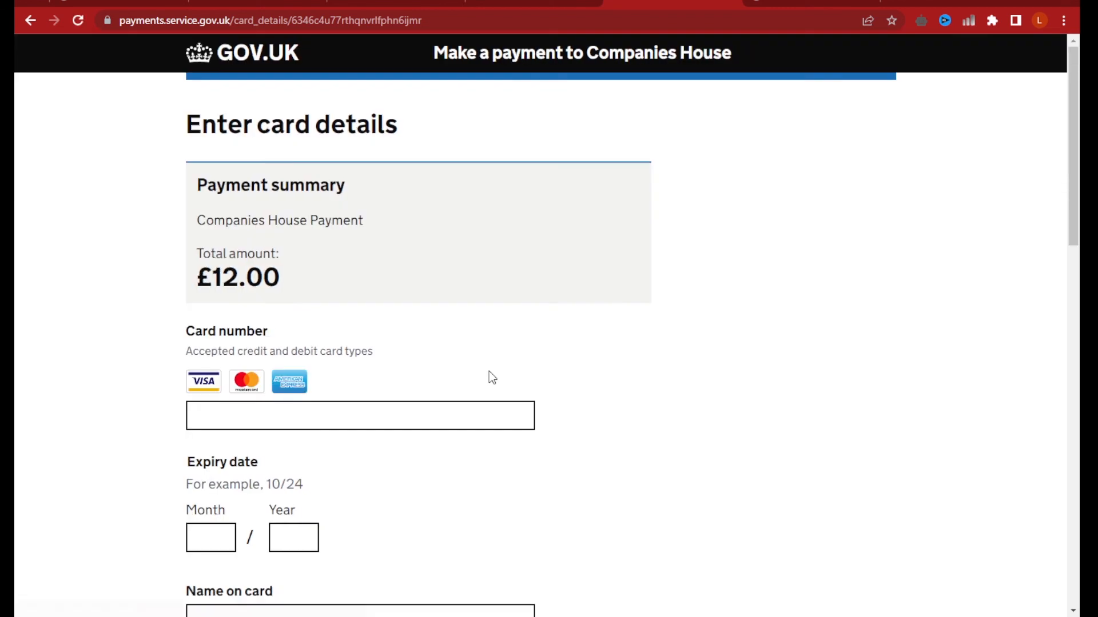
drag(275, 279, 176, 277)
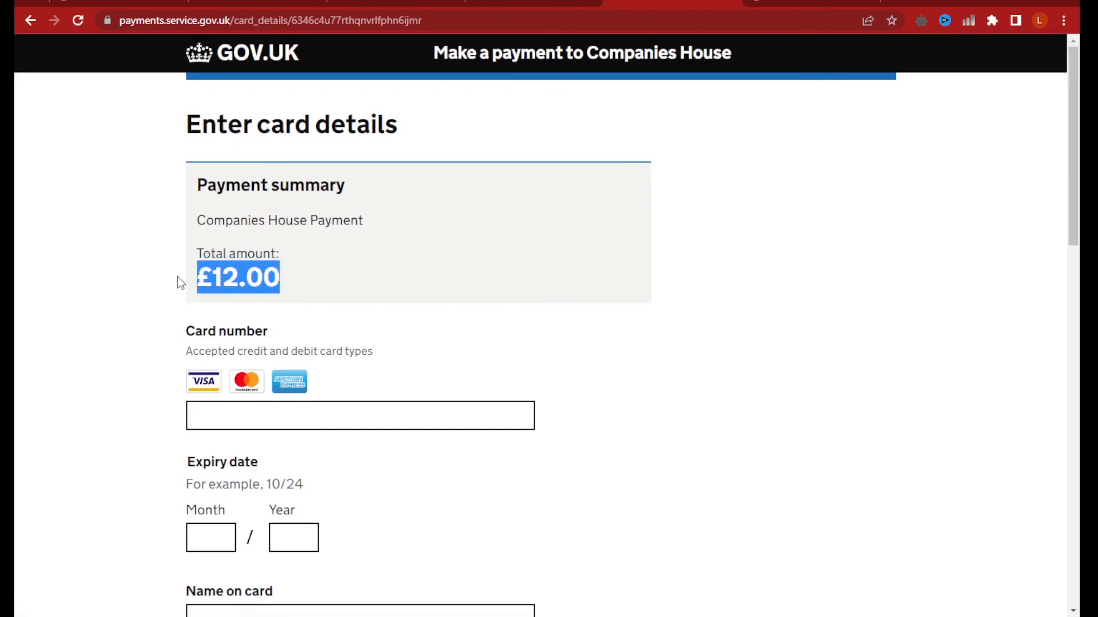
scroll(152, 350, down, 1)
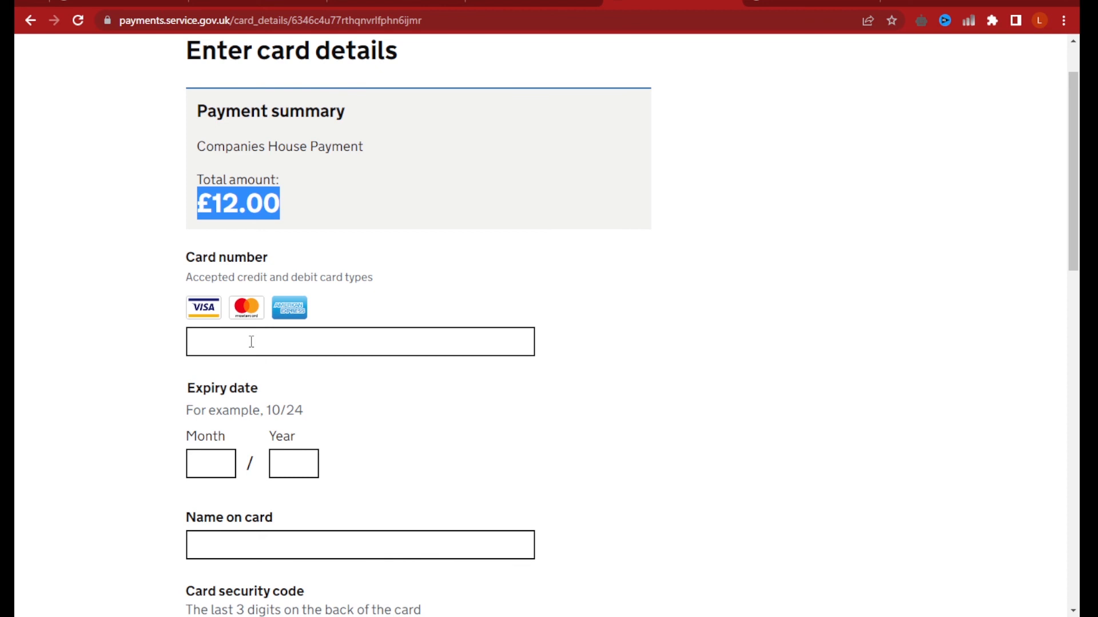
scroll(252, 341, down, 3)
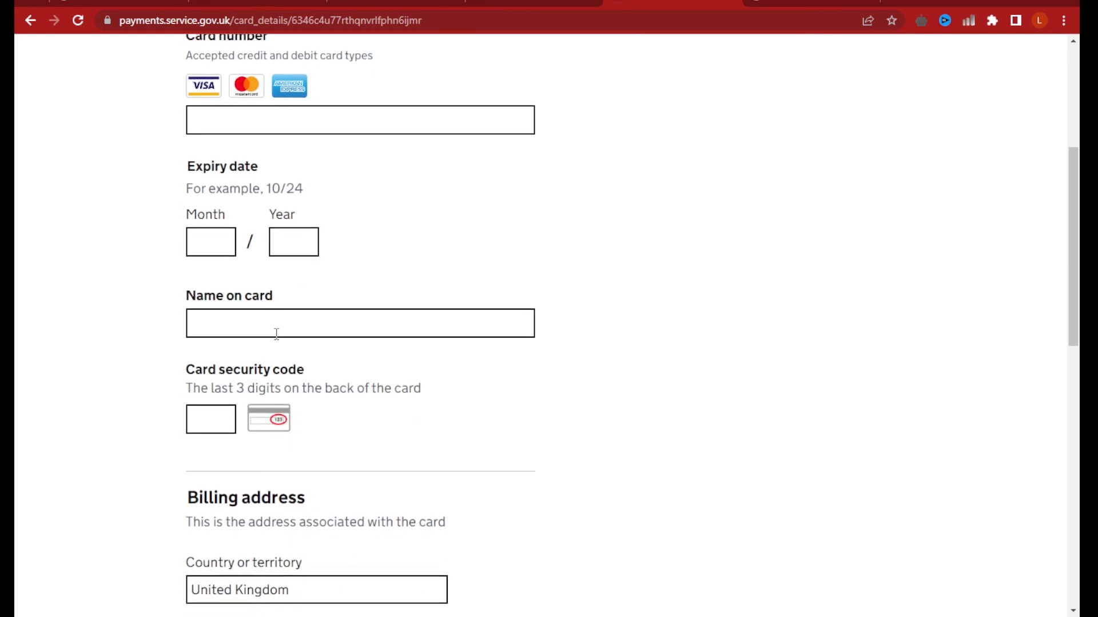
scroll(256, 390, down, 4)
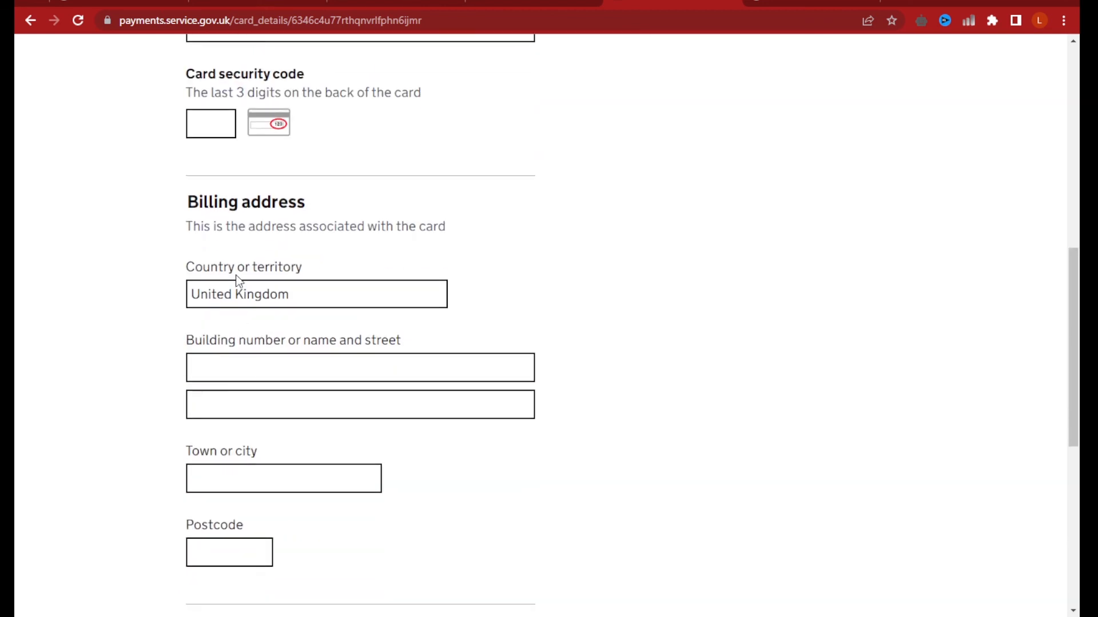
scroll(236, 403, down, 2)
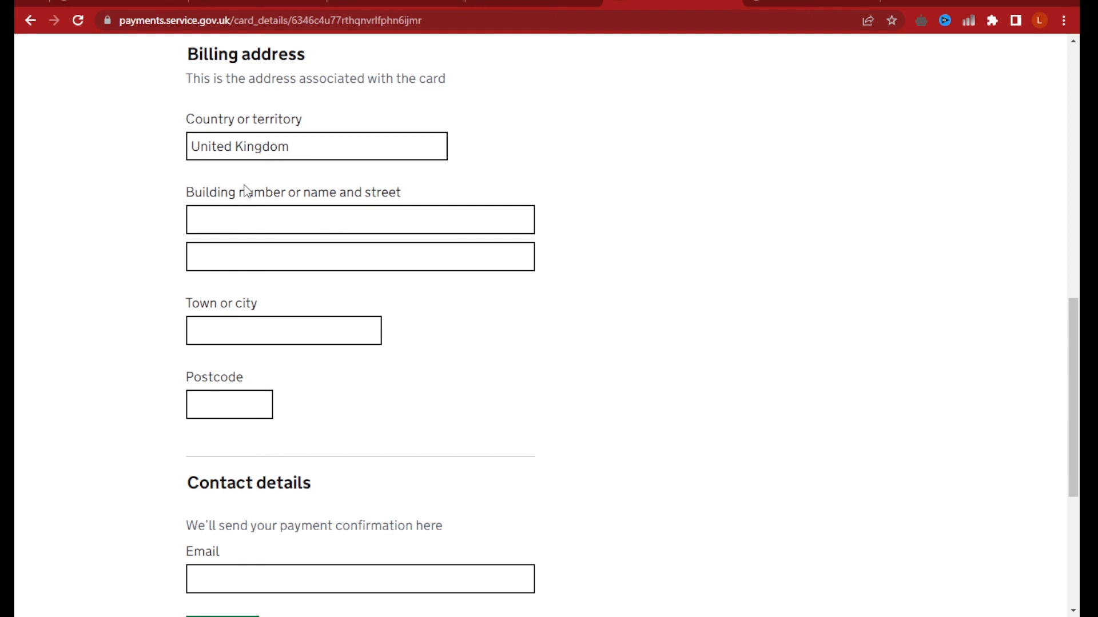
scroll(235, 262, down, 2)
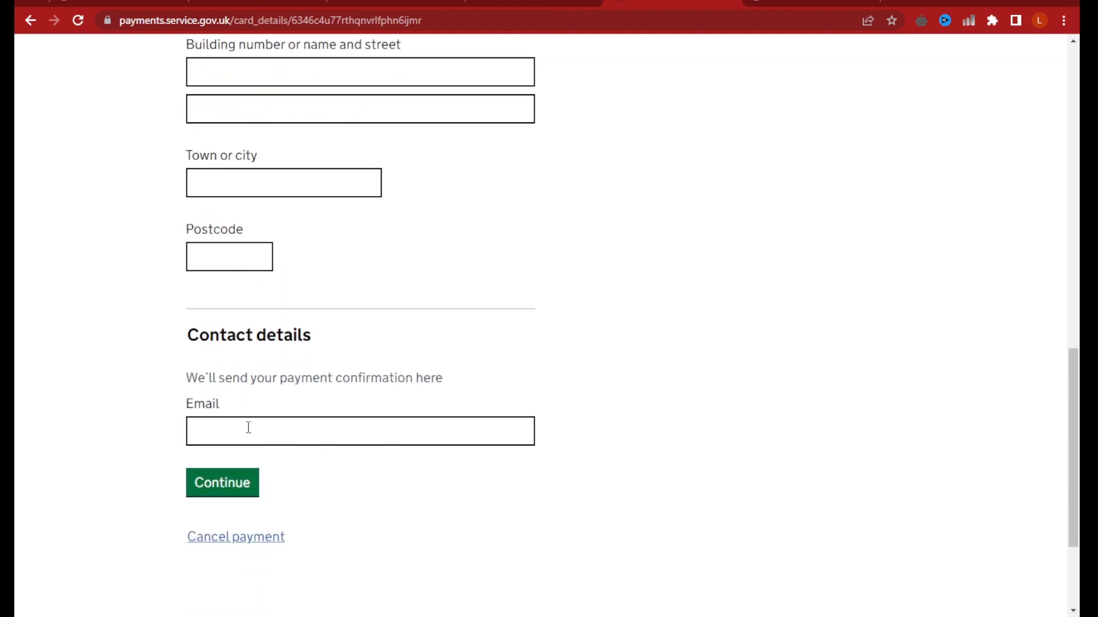
scroll(248, 427, down, 1)
scroll(480, 380, up, 13)
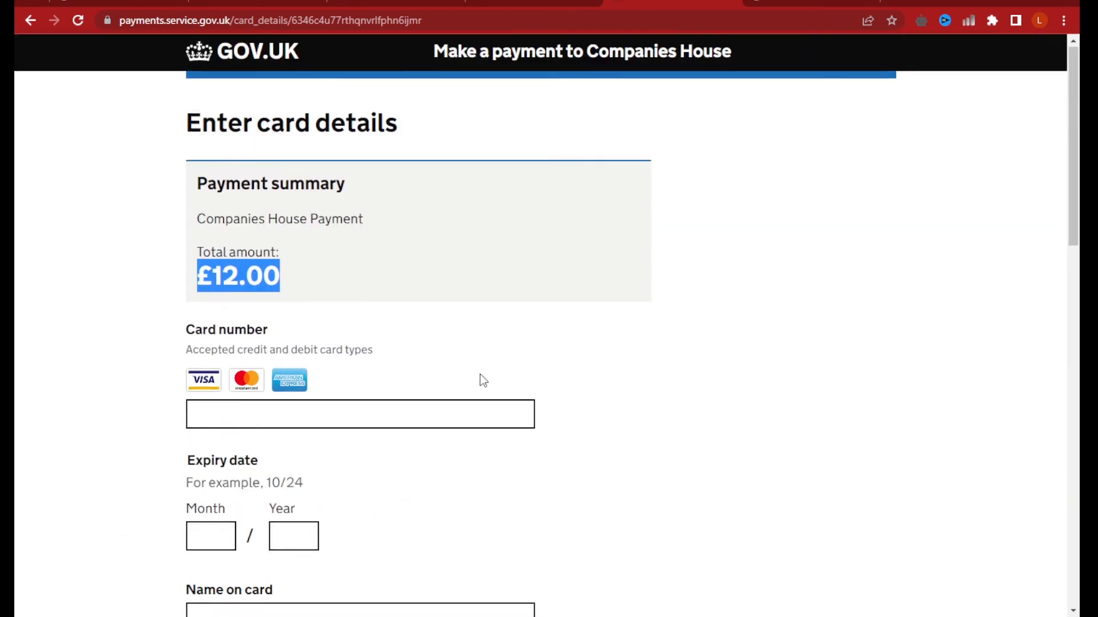